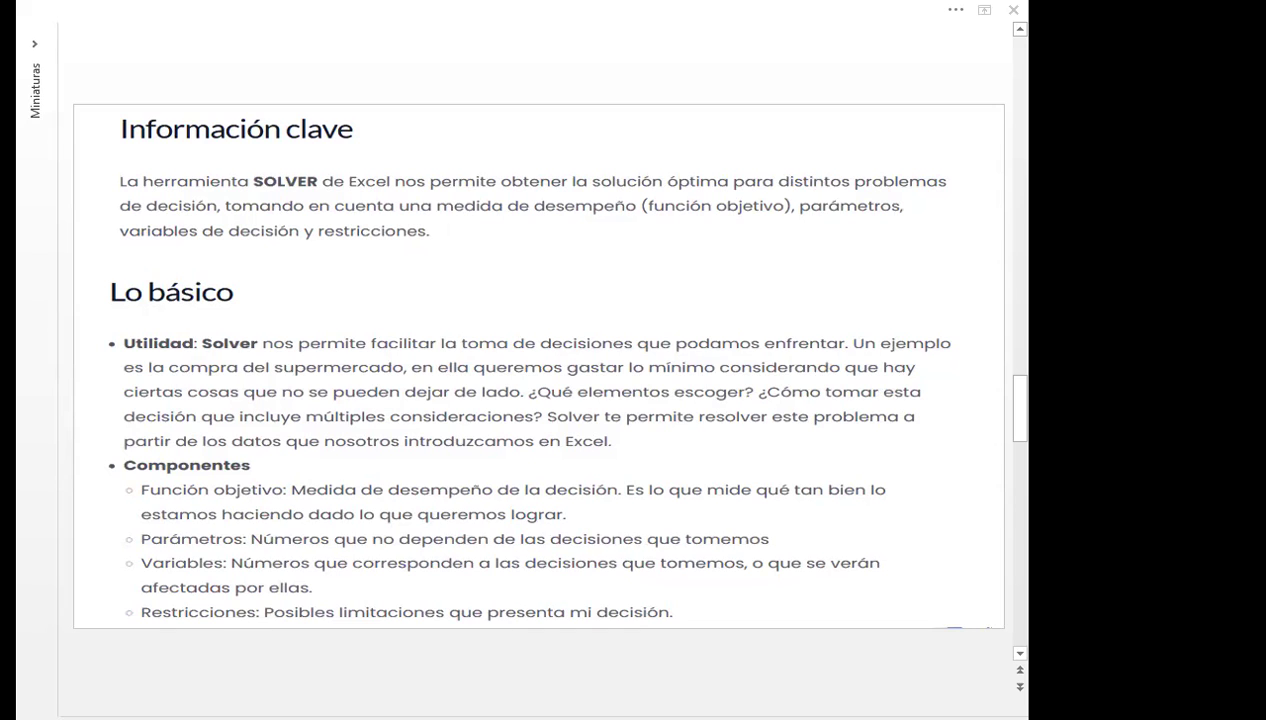
# - Switch to the Excel workbook and skim the payment records on the TABLA sheet
pyautogui.click(434, 510)
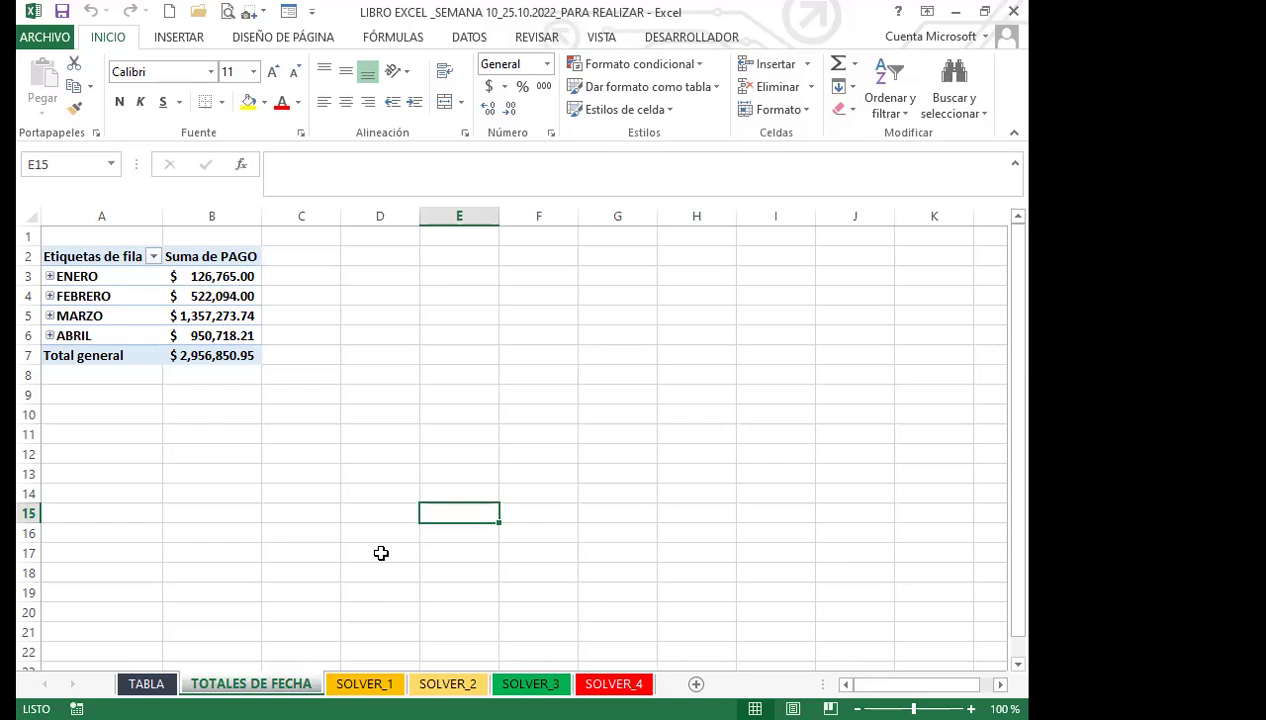
pyautogui.click(132, 683)
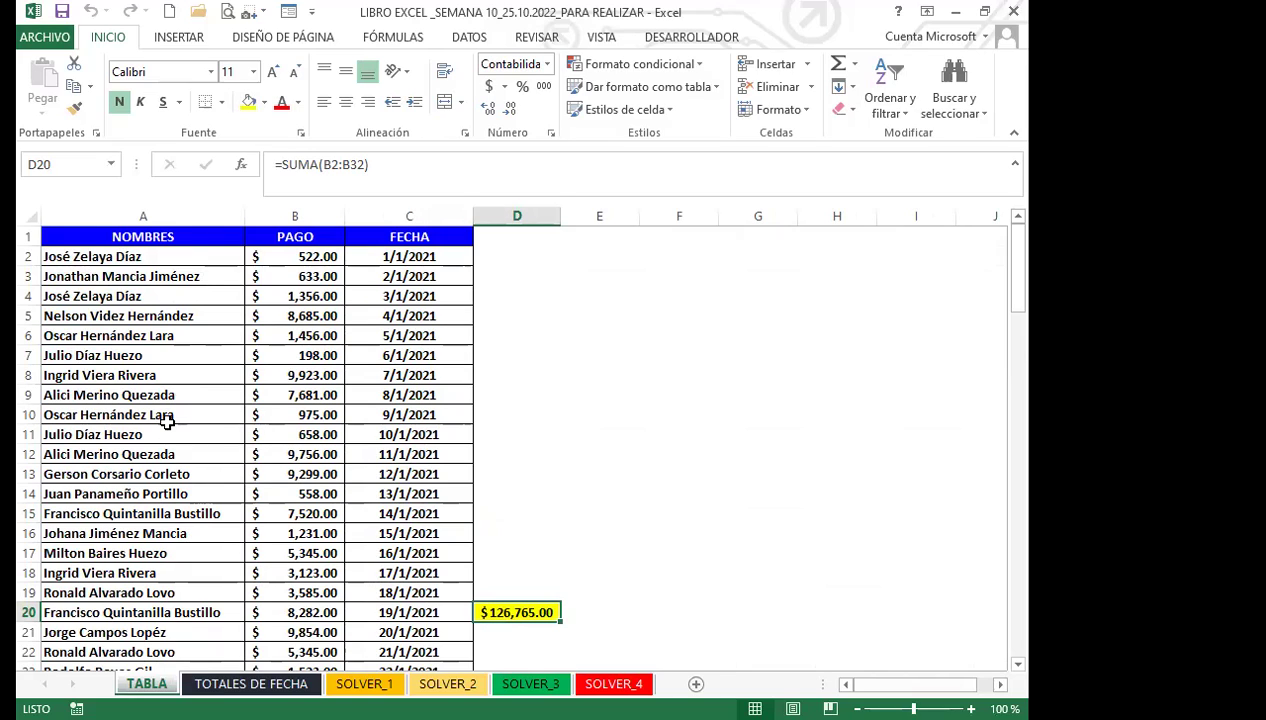
pyautogui.scroll(-6, 165, 416)
pyautogui.scroll(-9, 145, 474)
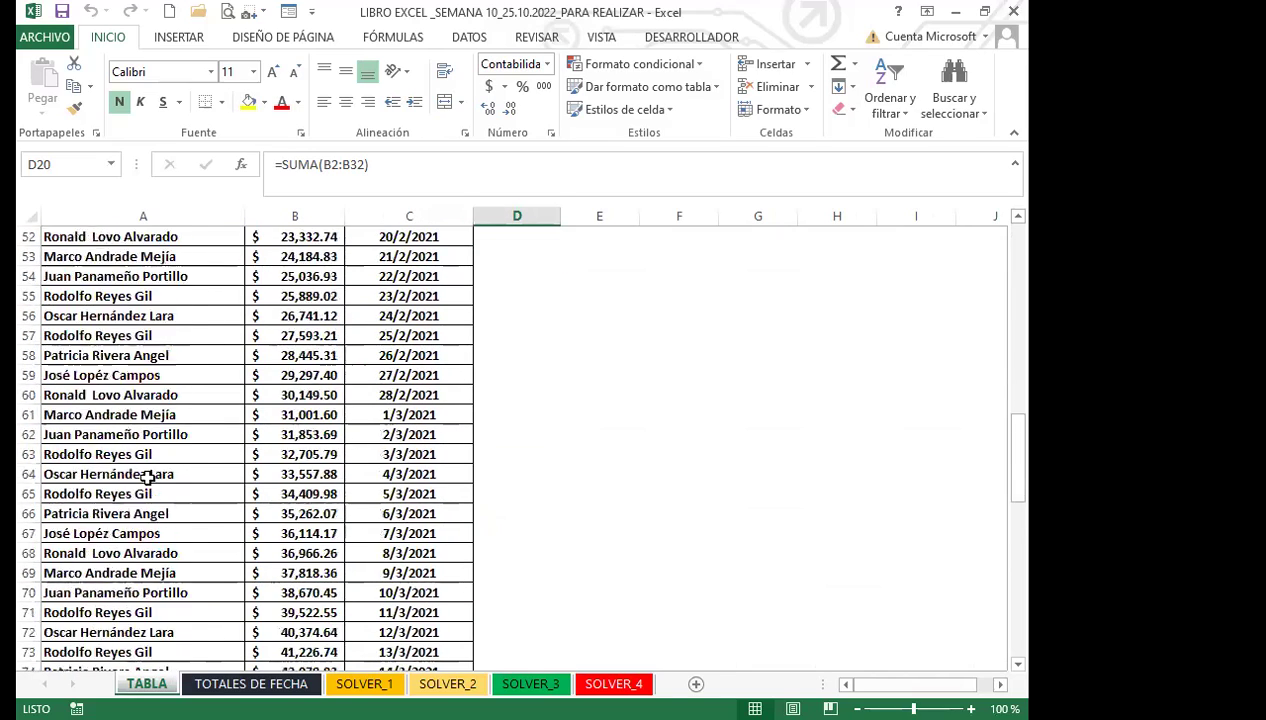
pyautogui.scroll(15, 147, 447)
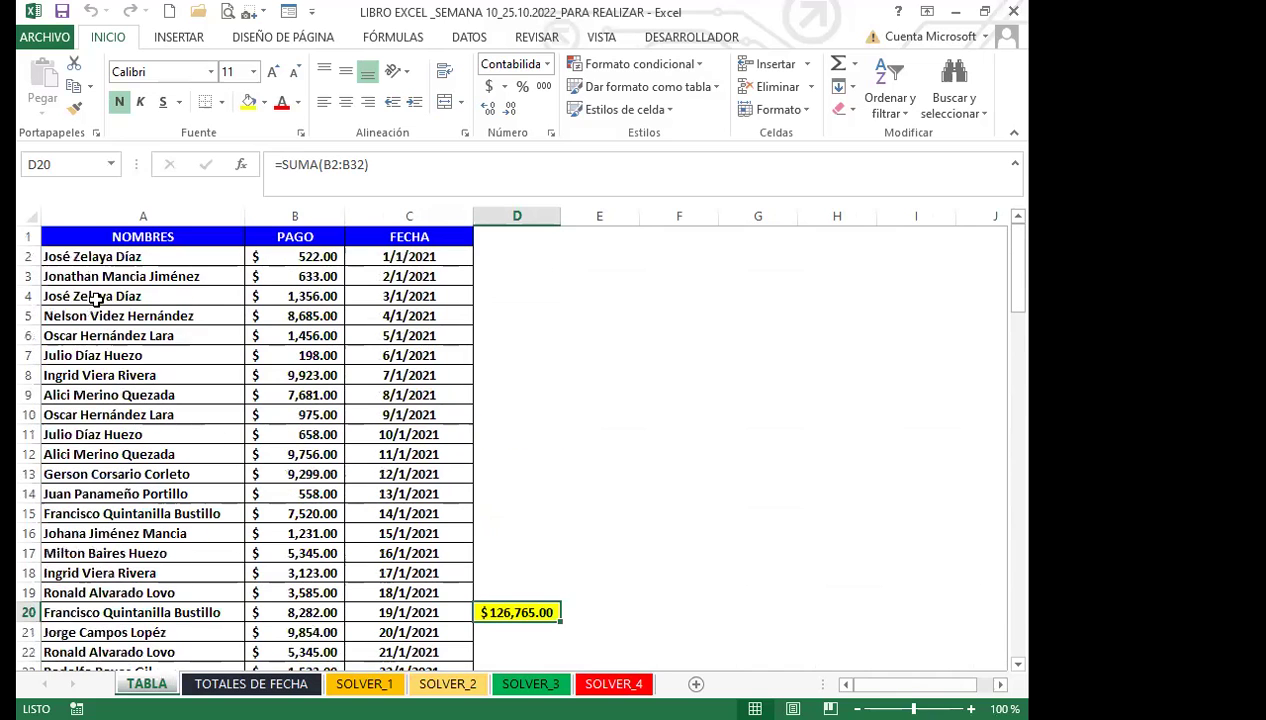
# - Examine the NOMBRES, PAGO and FECHA columns of the payment table, checking sample entries in each
pyautogui.click(134, 243)
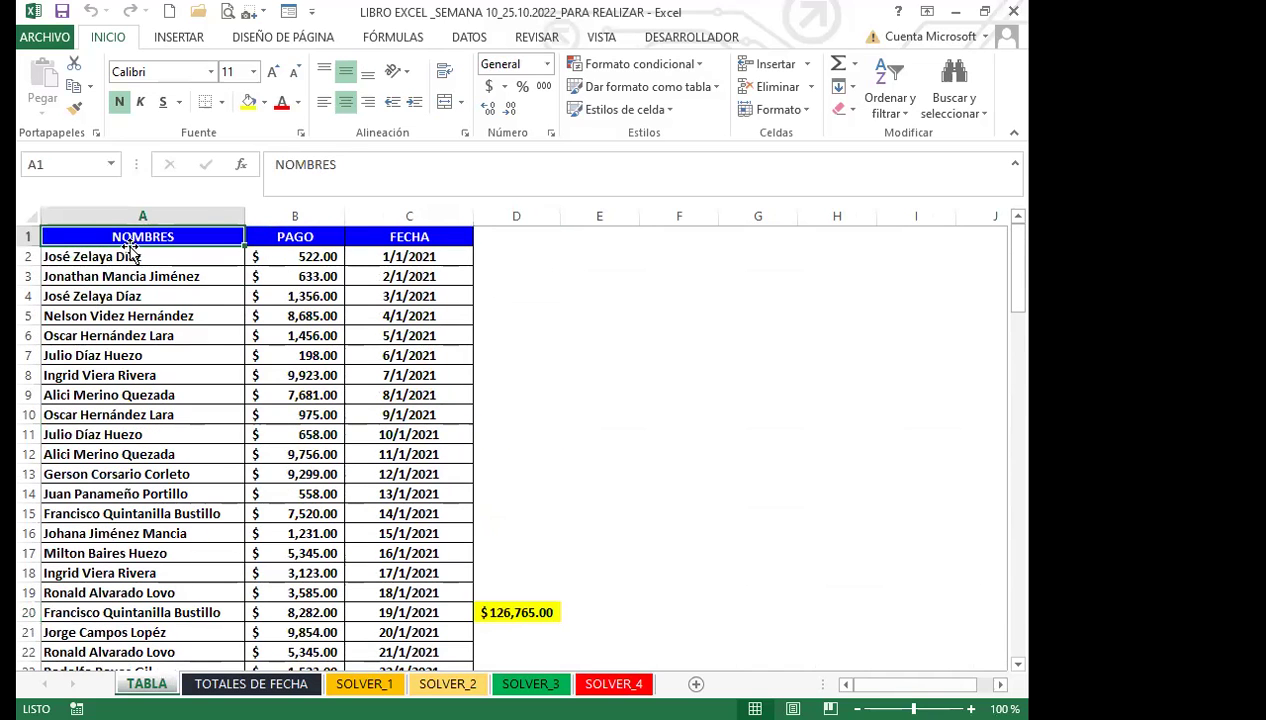
pyautogui.click(293, 258)
pyautogui.click(297, 338)
pyautogui.click(297, 375)
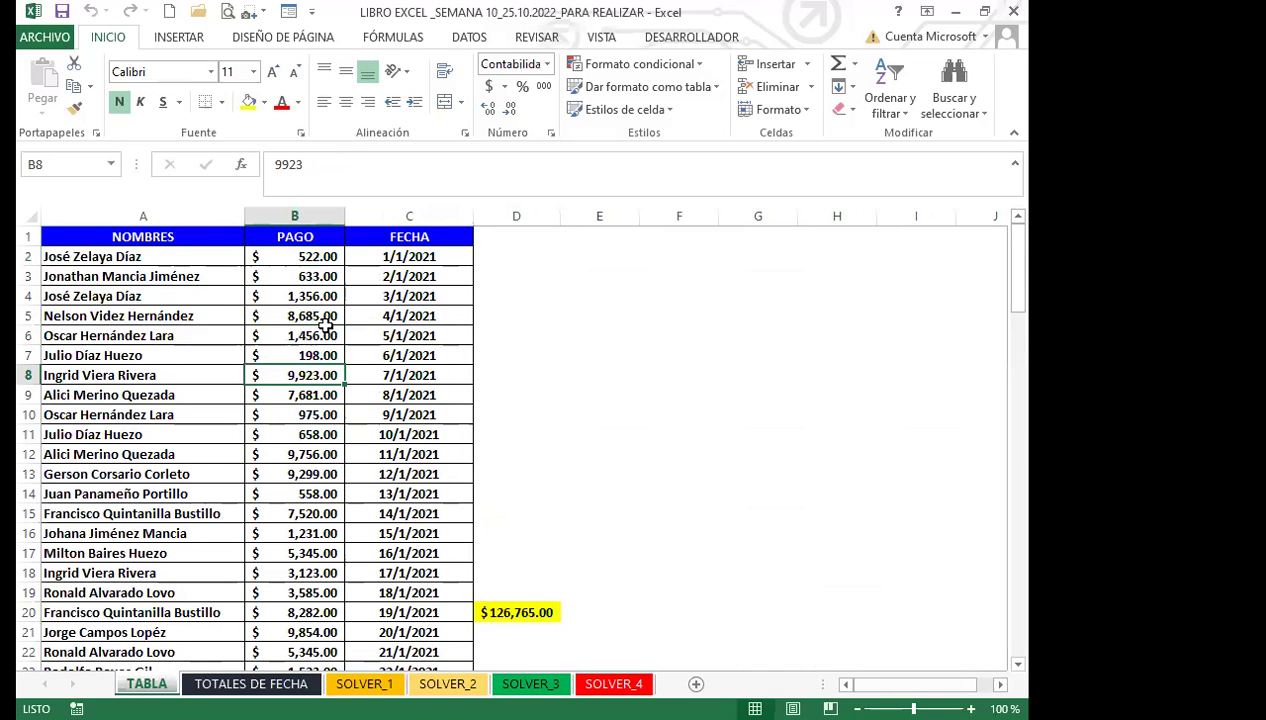
pyautogui.click(398, 276)
pyautogui.click(398, 316)
pyautogui.click(412, 377)
pyautogui.click(410, 434)
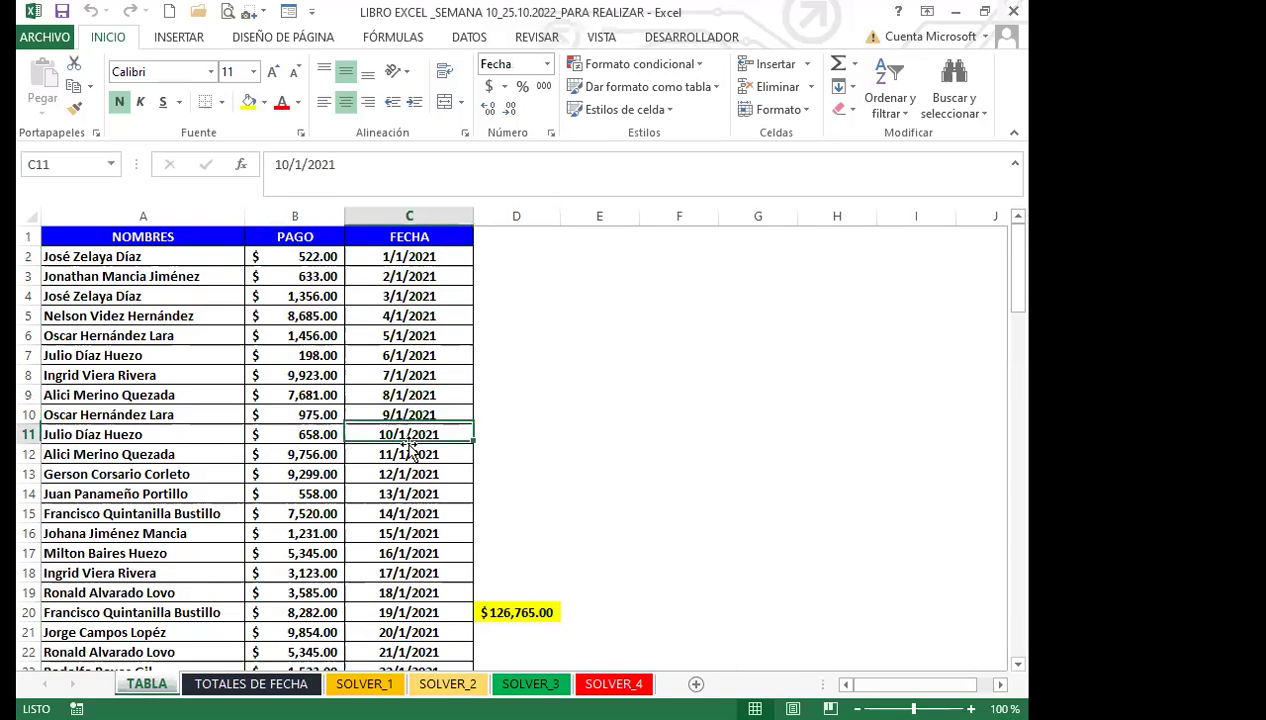
pyautogui.moveTo(410, 474); pyautogui.dragTo(416, 498)
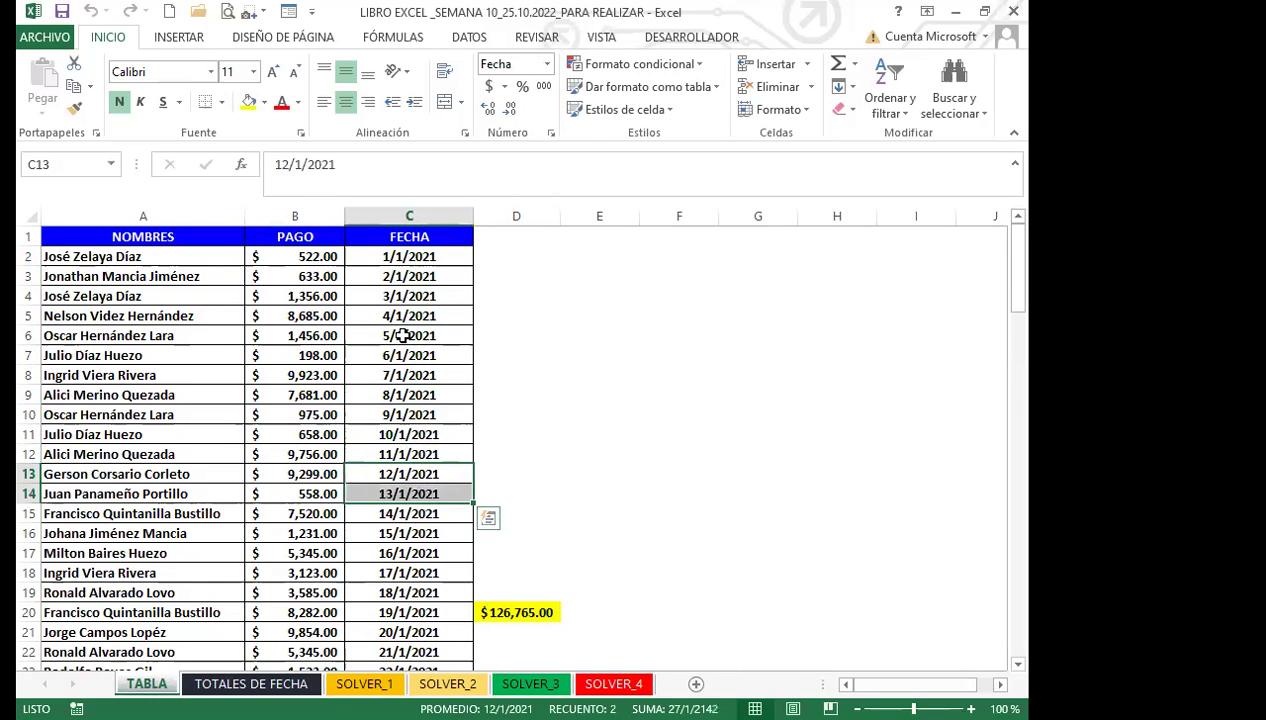
pyautogui.click(397, 412)
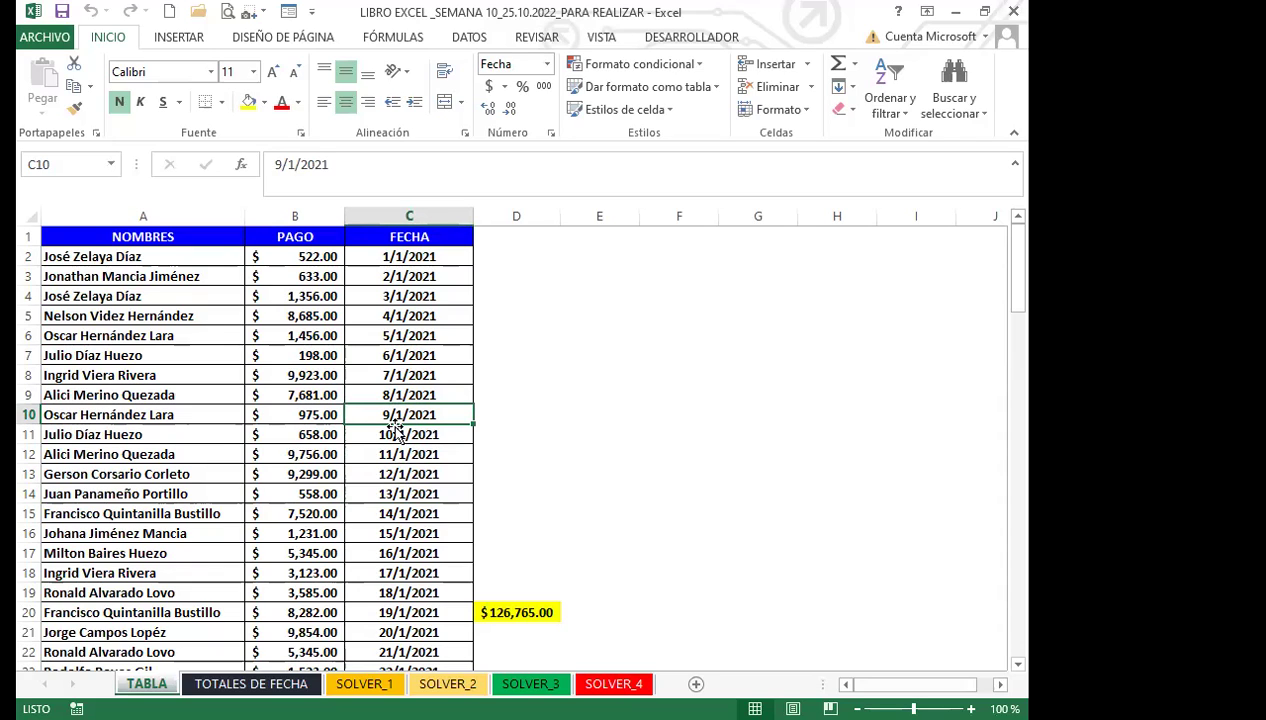
# - Compare the monthly payment totals on the TOTALES DE FECHA sheet with the individual PAGO records on TABLA
pyautogui.click(467, 37)
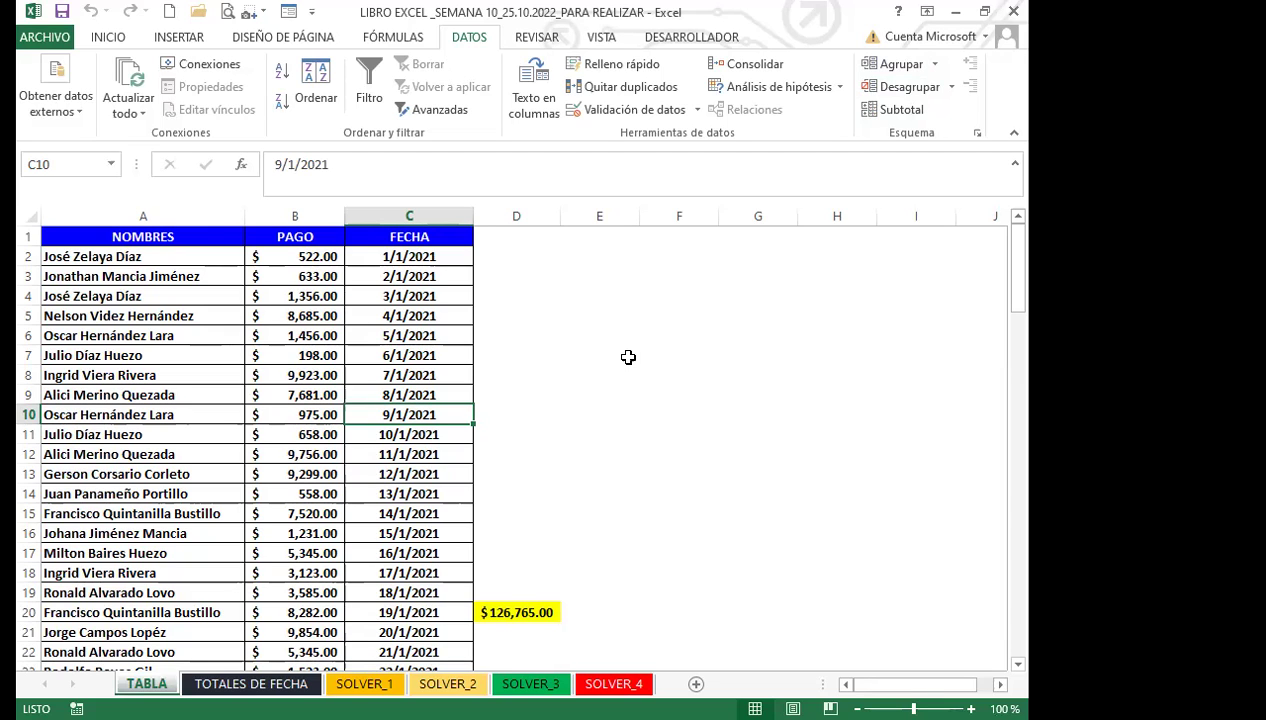
pyautogui.click(251, 683)
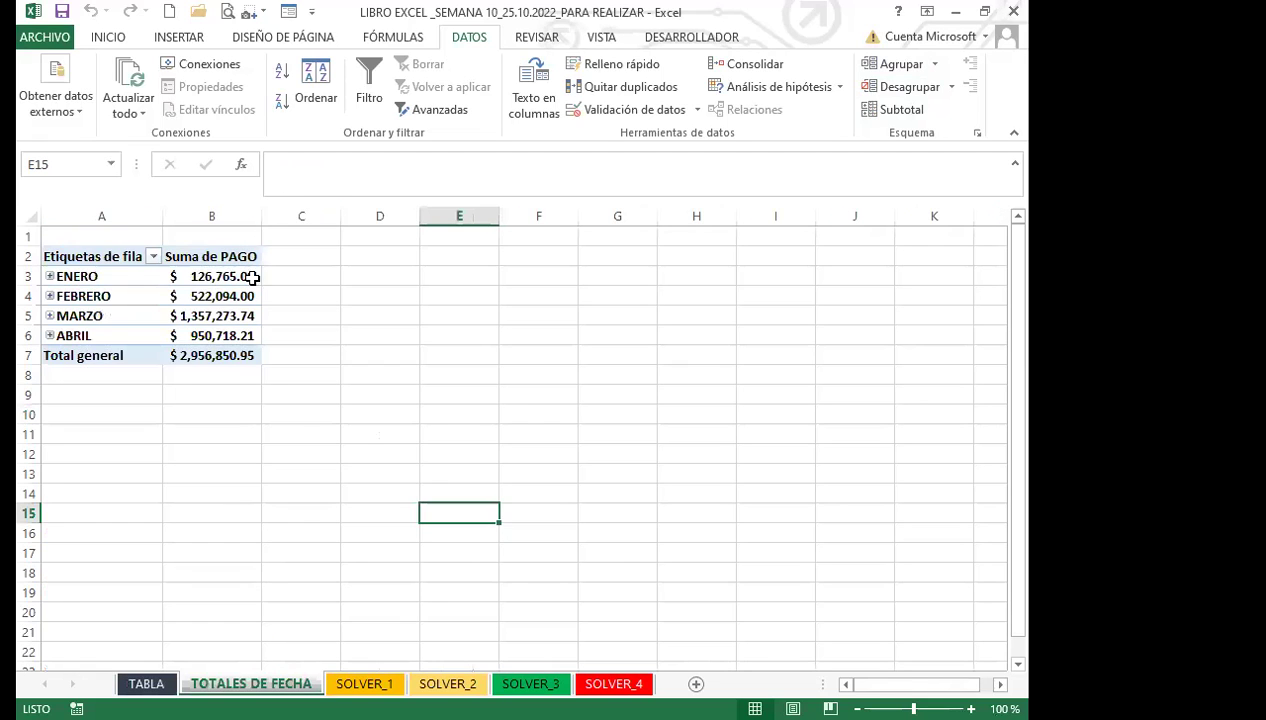
pyautogui.click(222, 294)
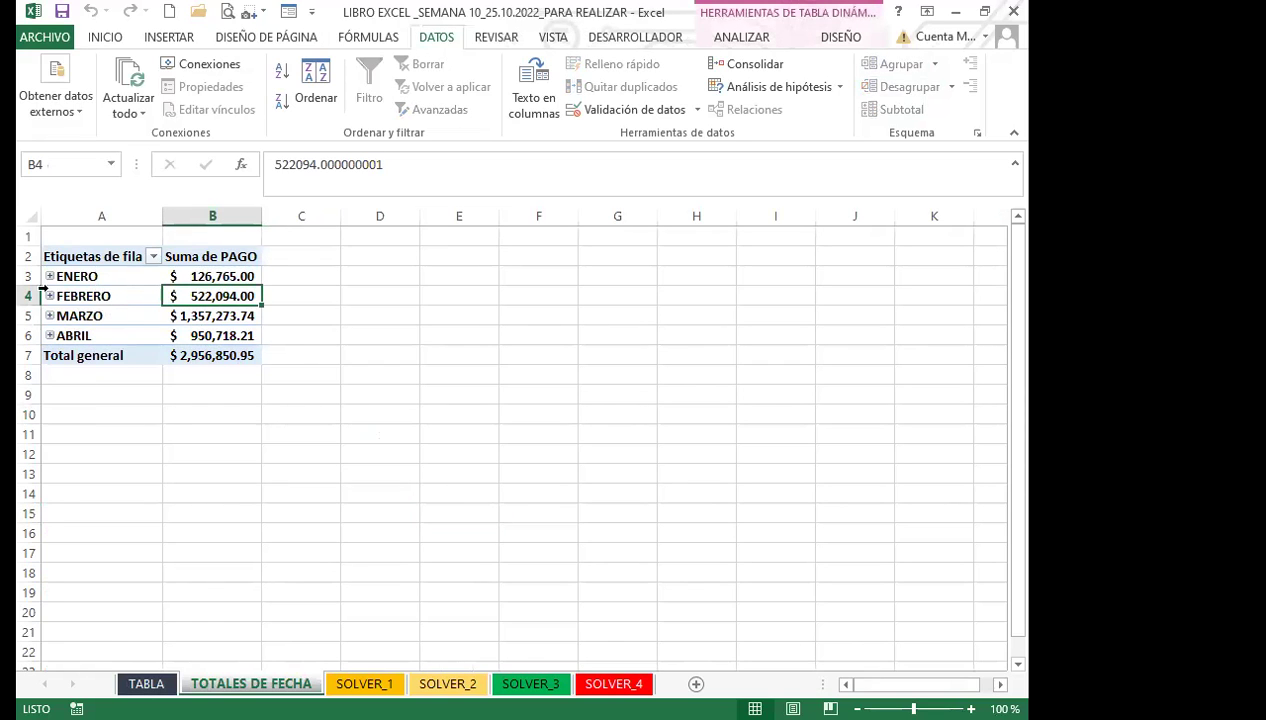
pyautogui.click(148, 683)
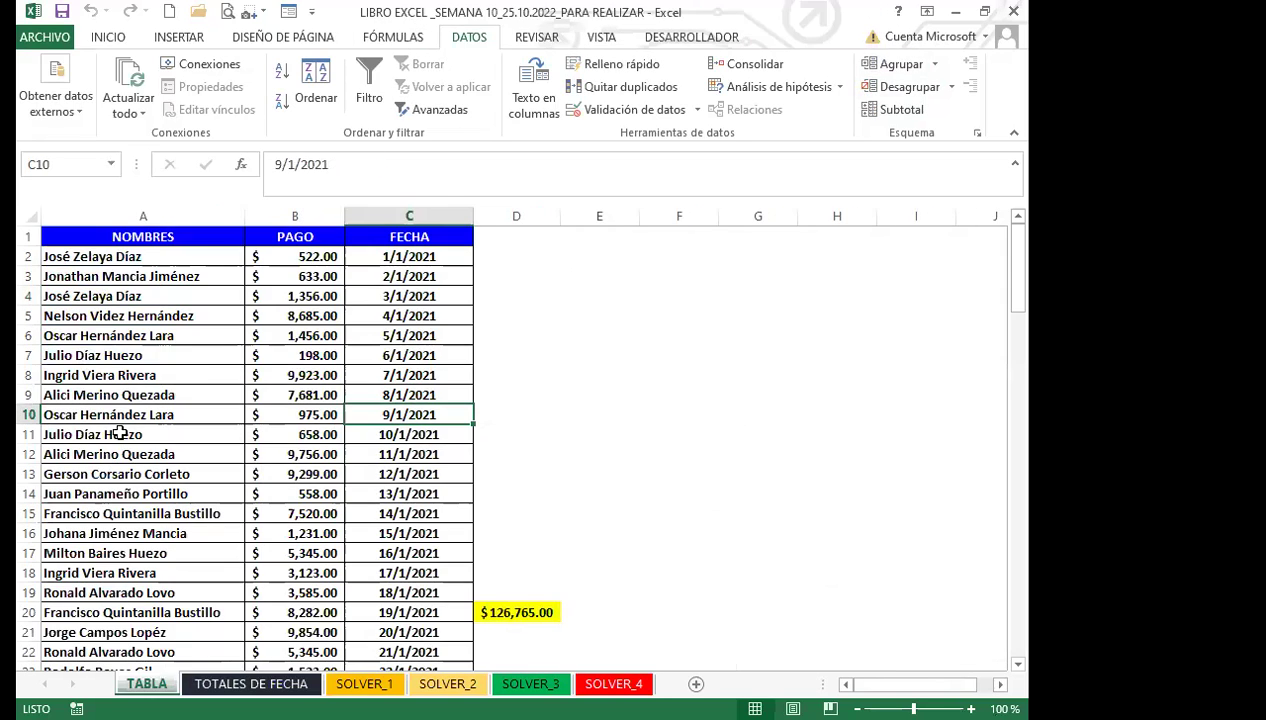
pyautogui.click(288, 358)
pyautogui.click(245, 683)
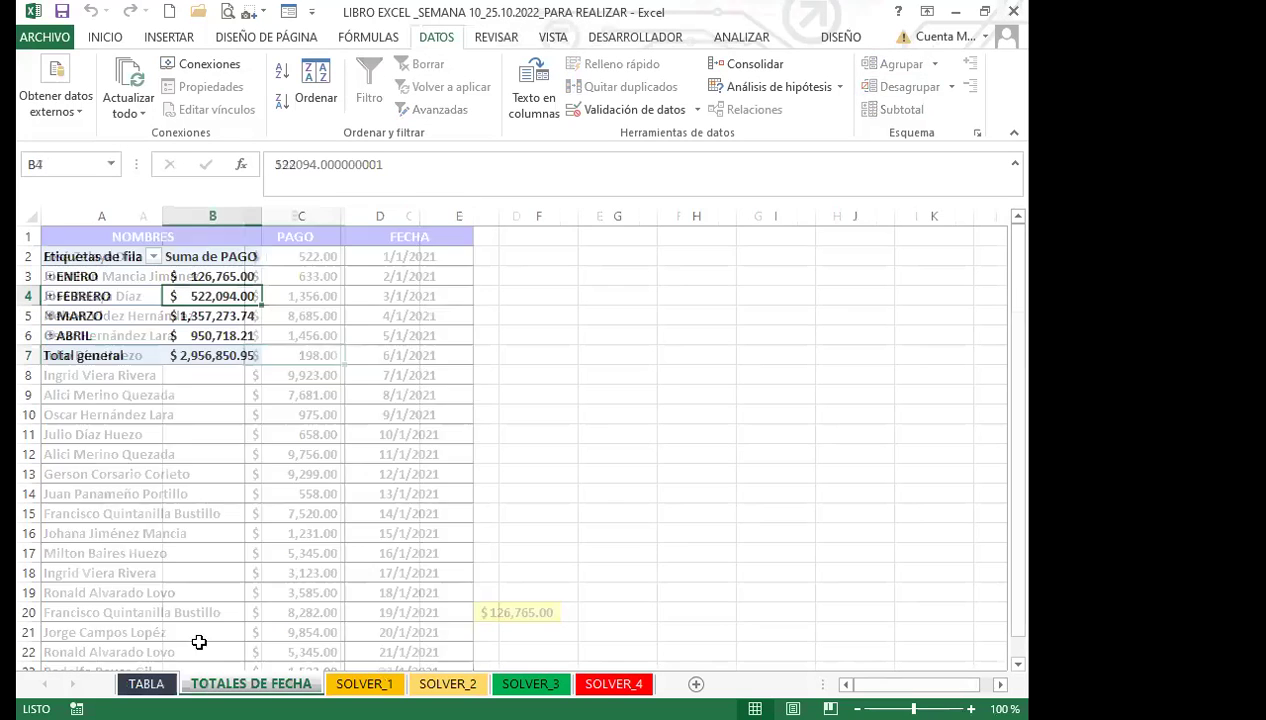
# - Expand the ENERO group in the pivot table, review its daily payments through 31/1/2021, and collapse it again
pyautogui.click(49, 276)
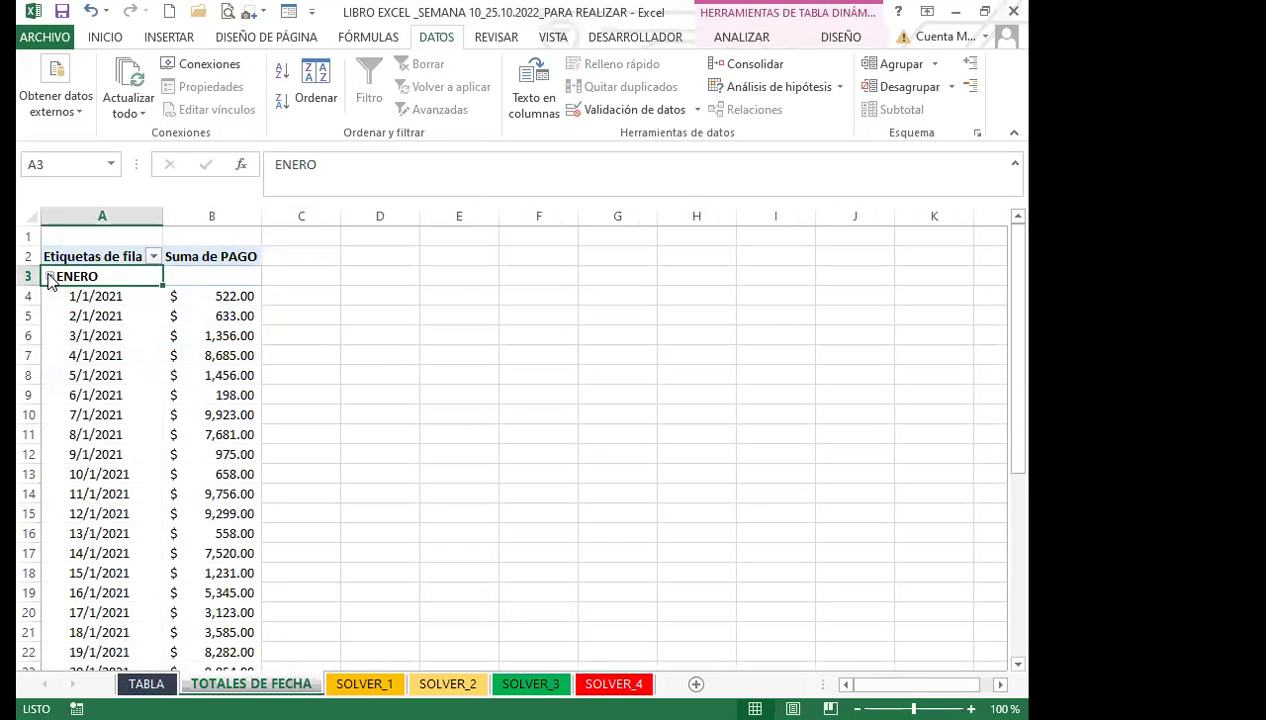
pyautogui.click(49, 276)
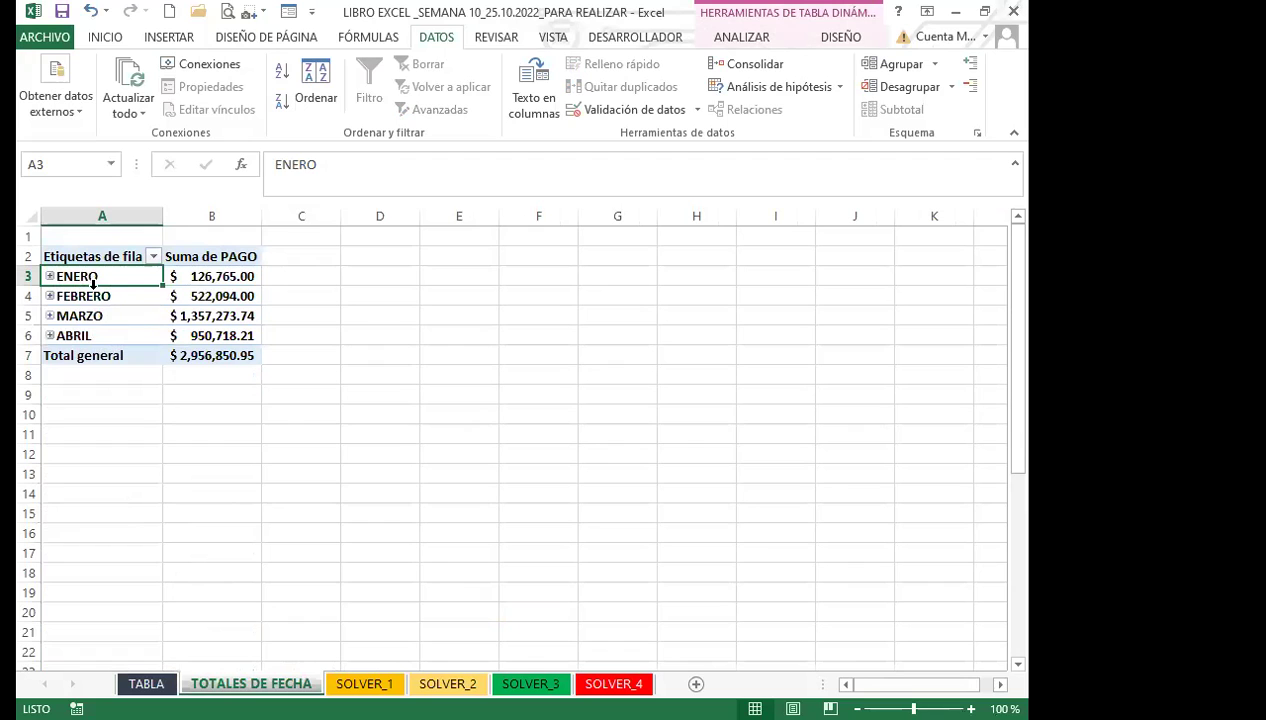
pyautogui.click(49, 277)
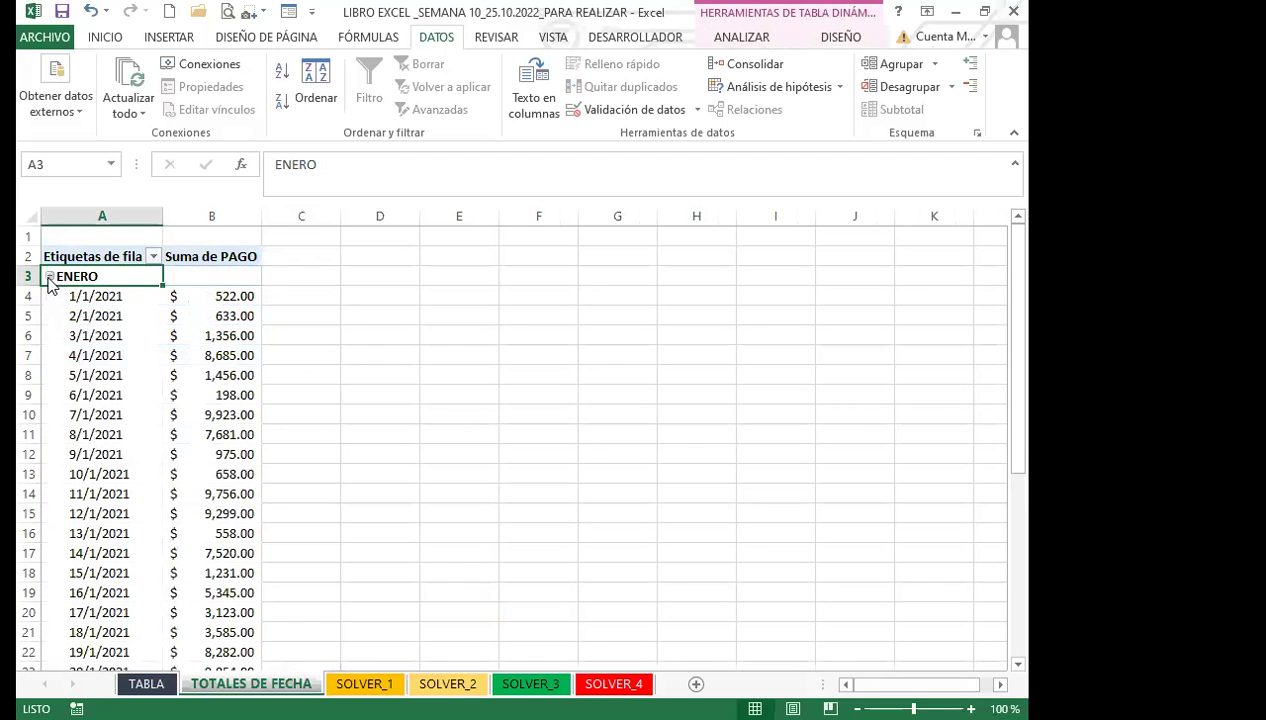
pyautogui.scroll(-6, 118, 497)
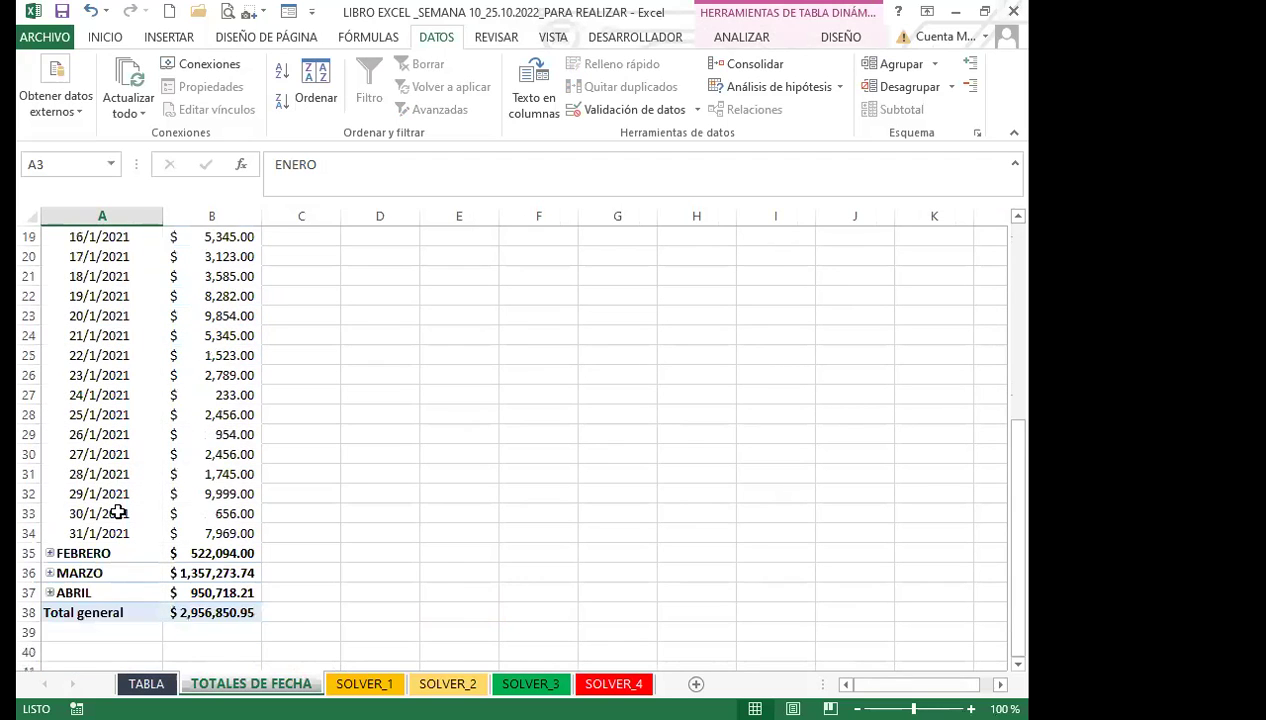
pyautogui.scroll(6, 118, 513)
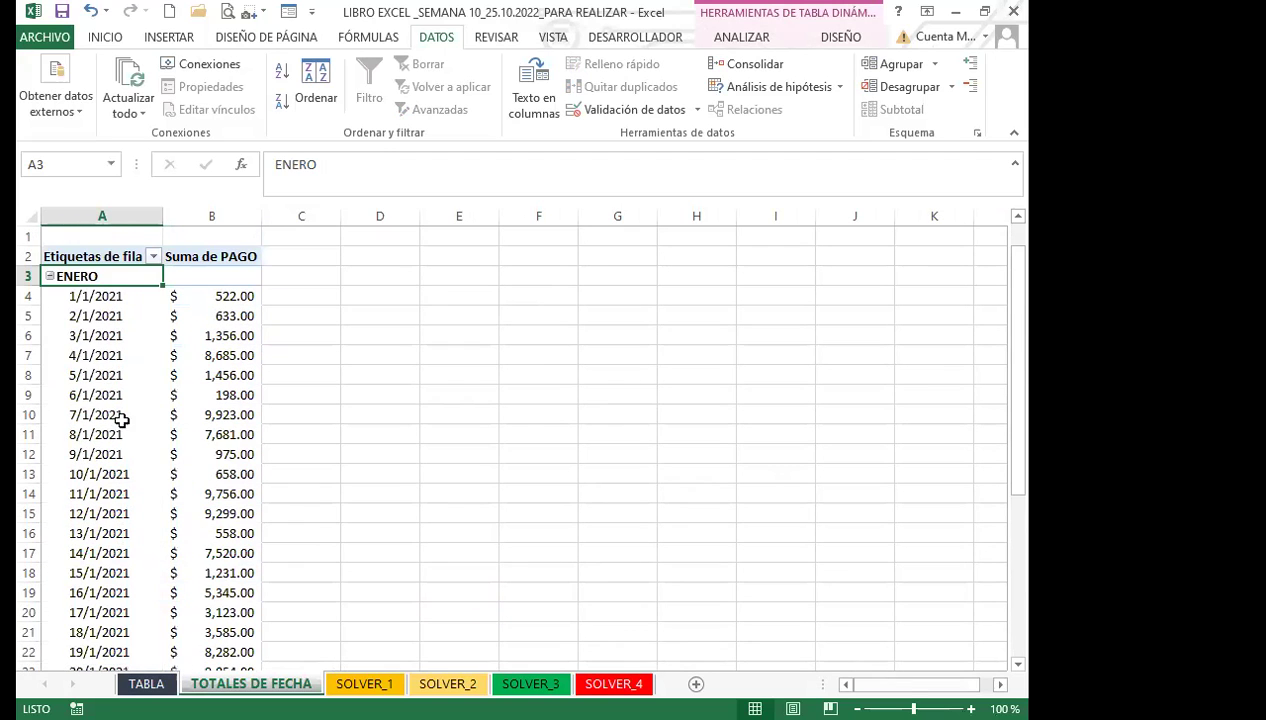
pyautogui.scroll(-3, 132, 385)
pyautogui.scroll(-4, 132, 385)
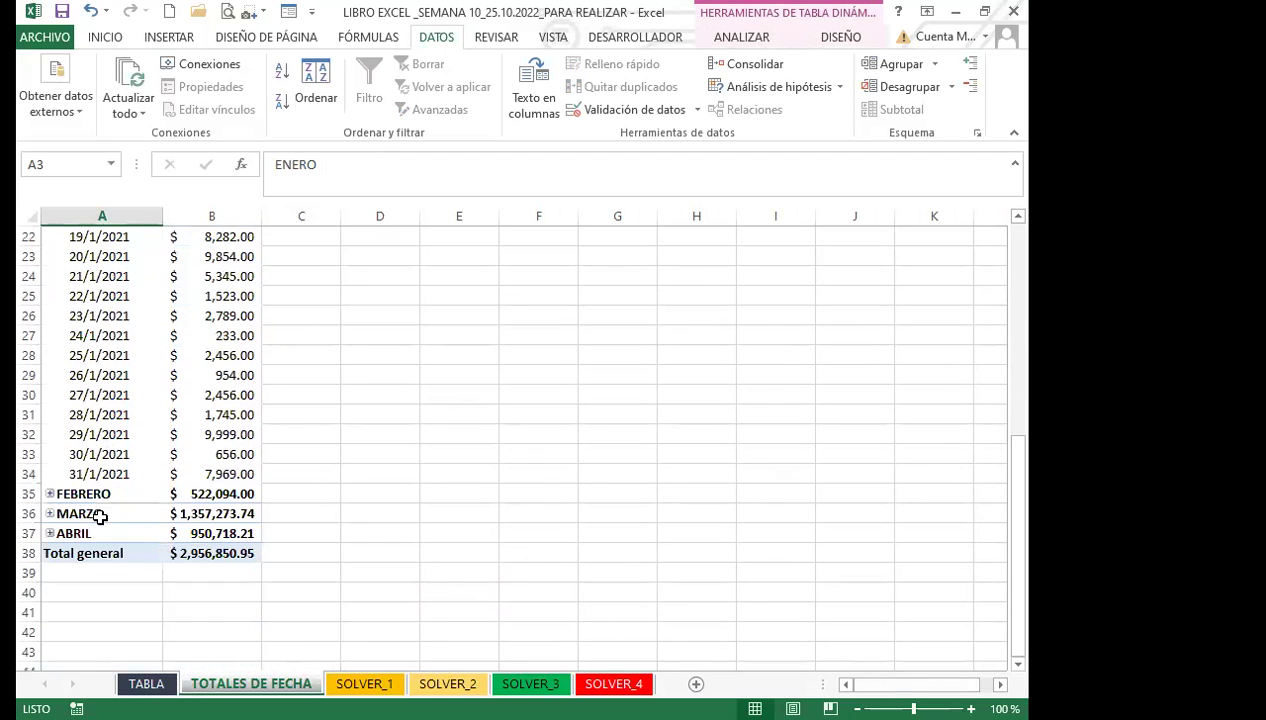
pyautogui.scroll(7, 127, 380)
pyautogui.scroll(-3, 107, 491)
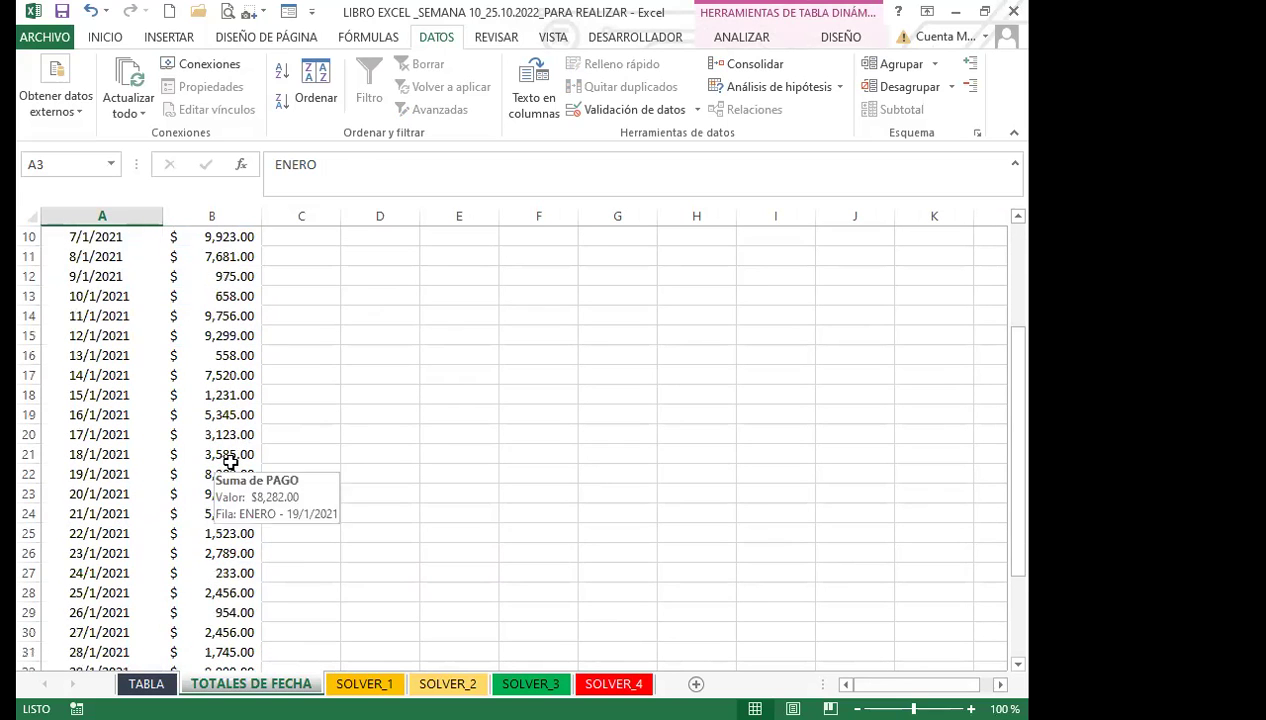
pyautogui.scroll(-4, 215, 460)
pyautogui.scroll(7, 128, 436)
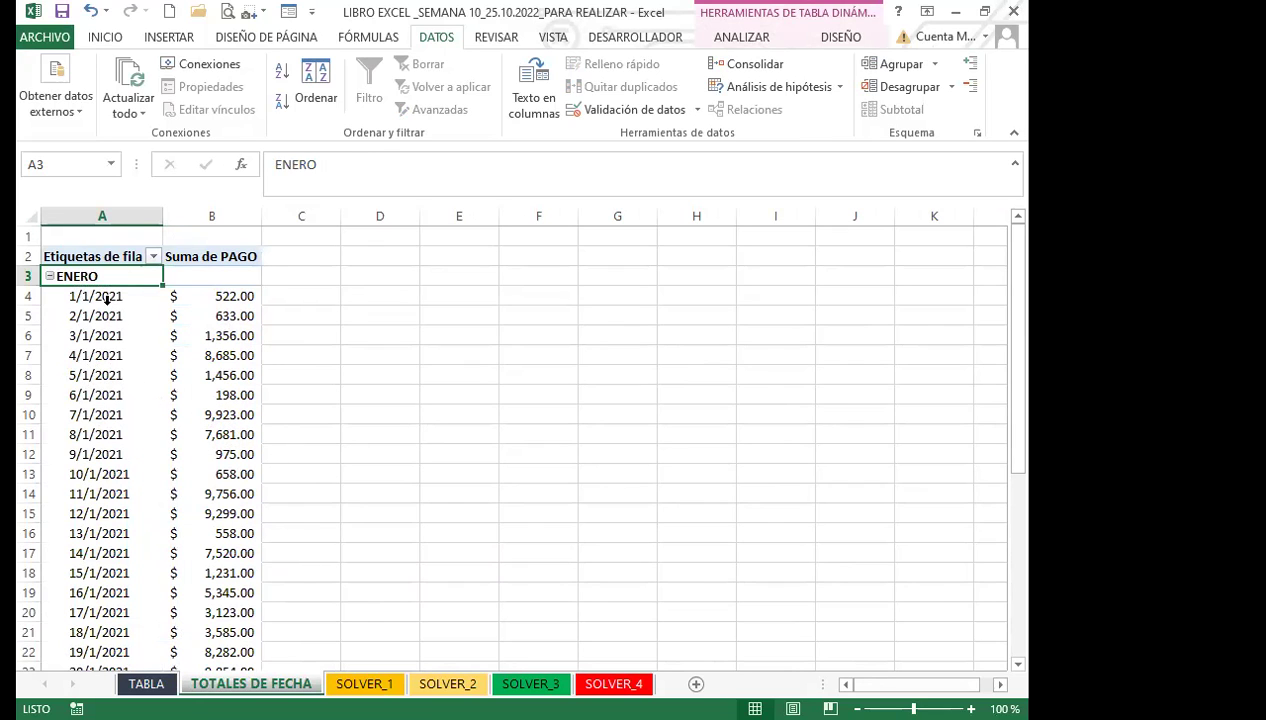
pyautogui.click(49, 276)
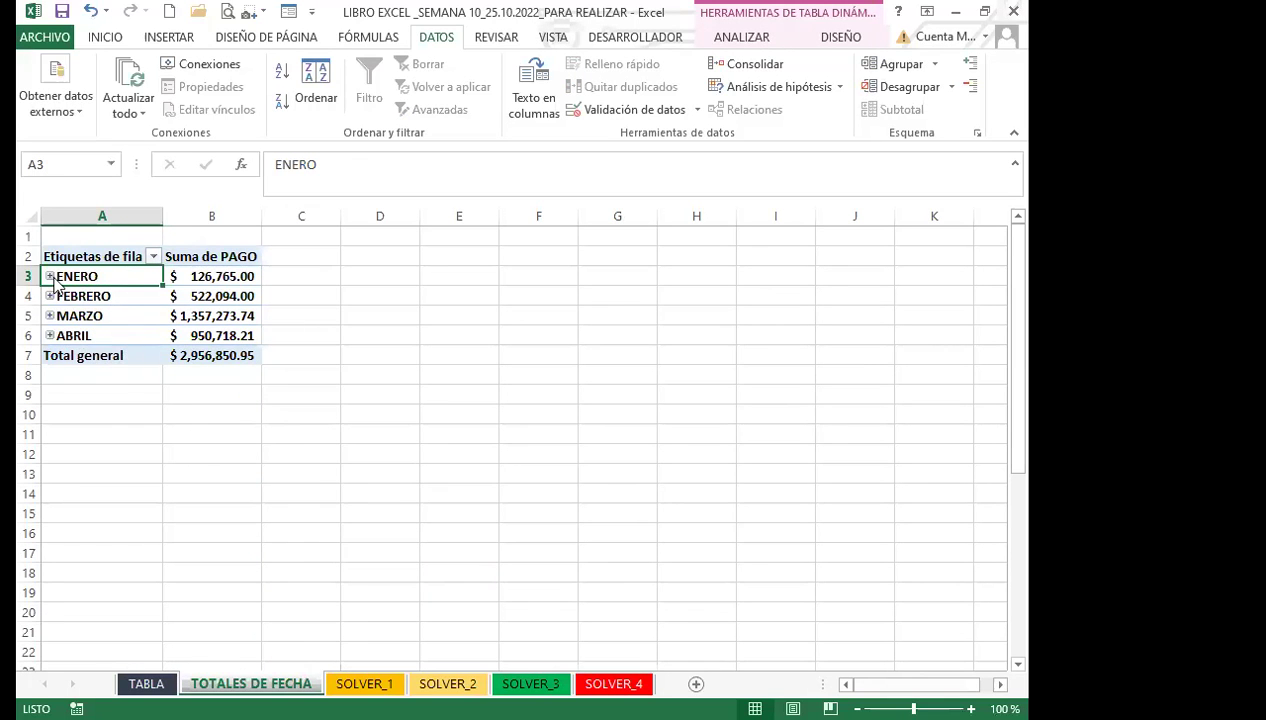
# - Revisit the TABLA records, and check how ENERO's daily payments roll up by expanding and collapsing its pivot group
pyautogui.click(145, 683)
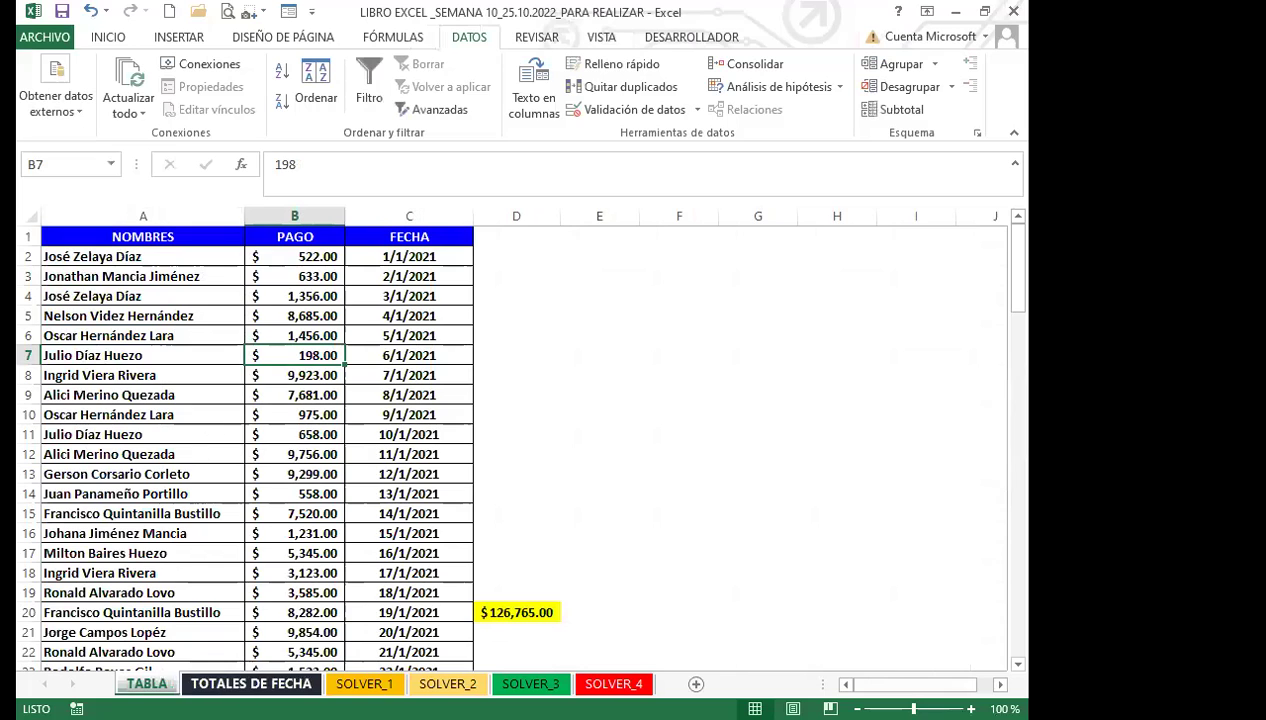
pyautogui.click(251, 683)
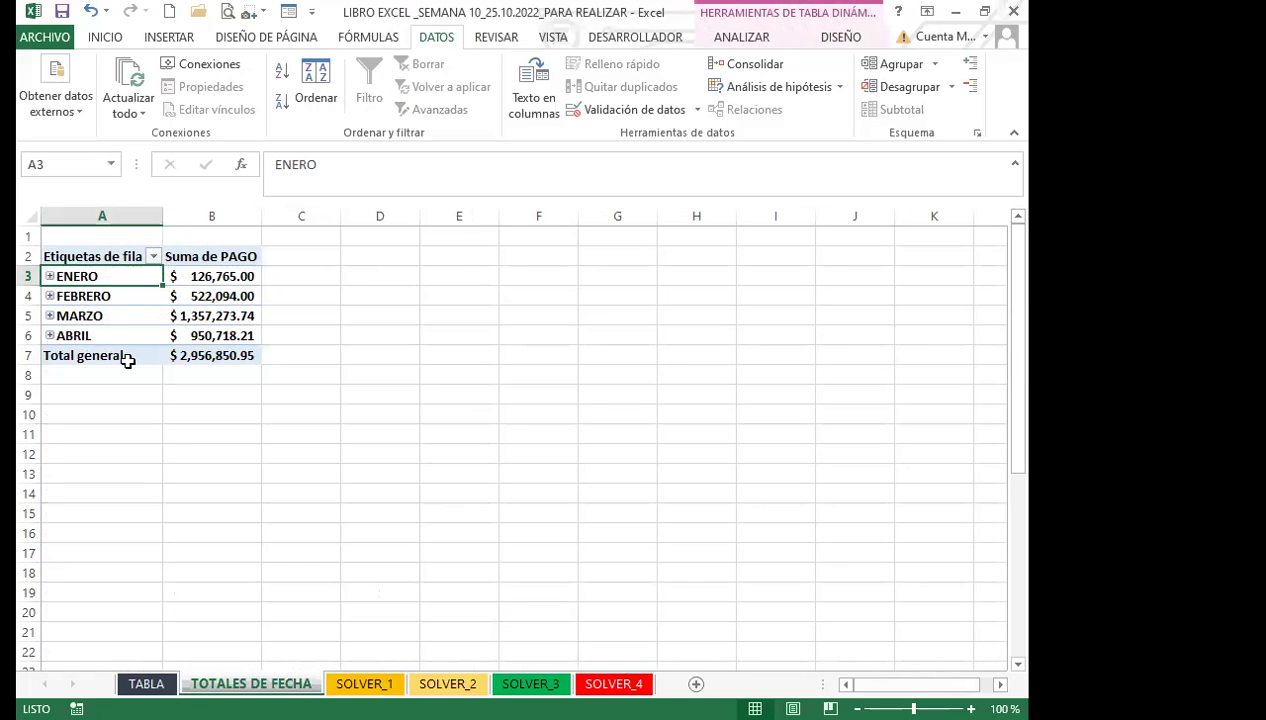
pyautogui.click(49, 276)
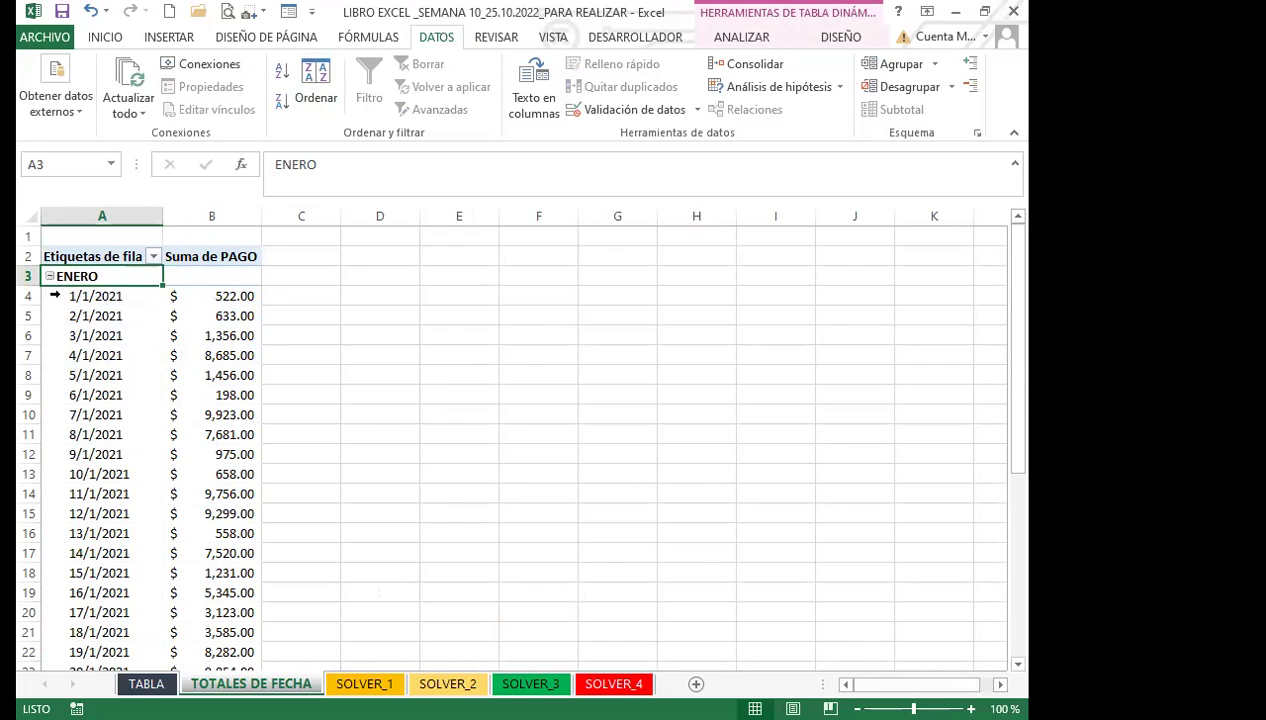
pyautogui.click(49, 277)
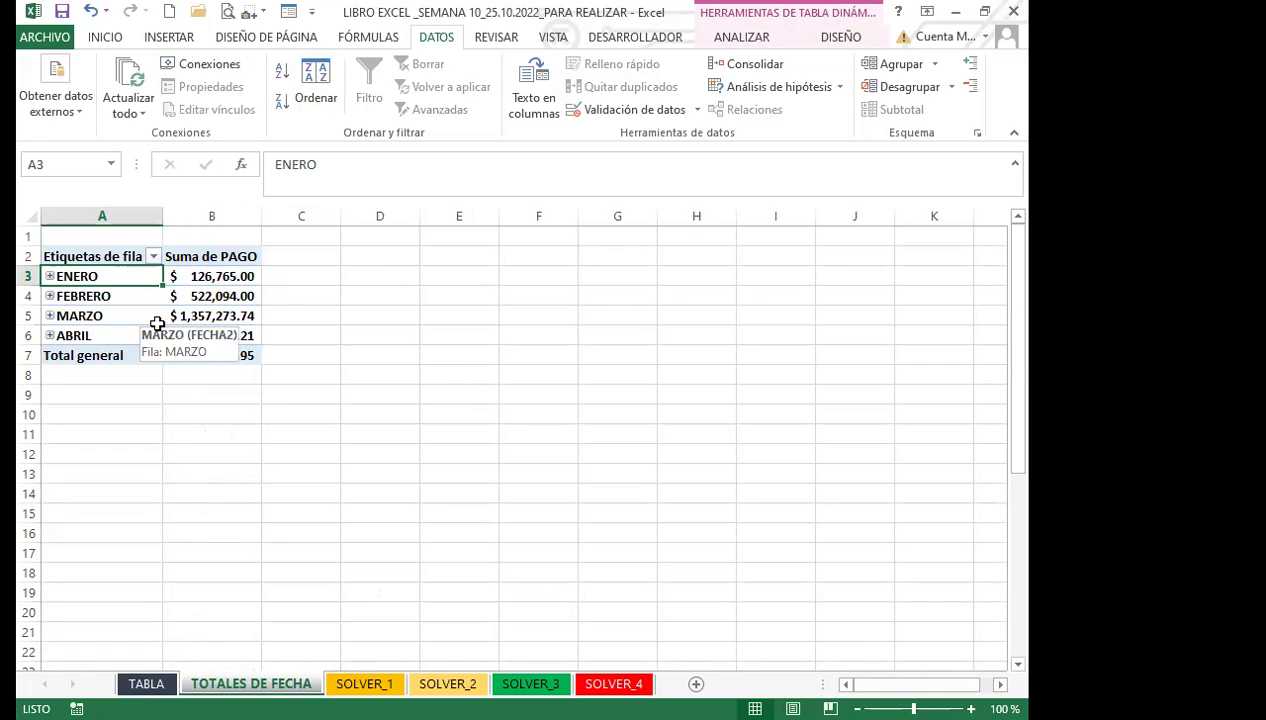
pyautogui.click(49, 276)
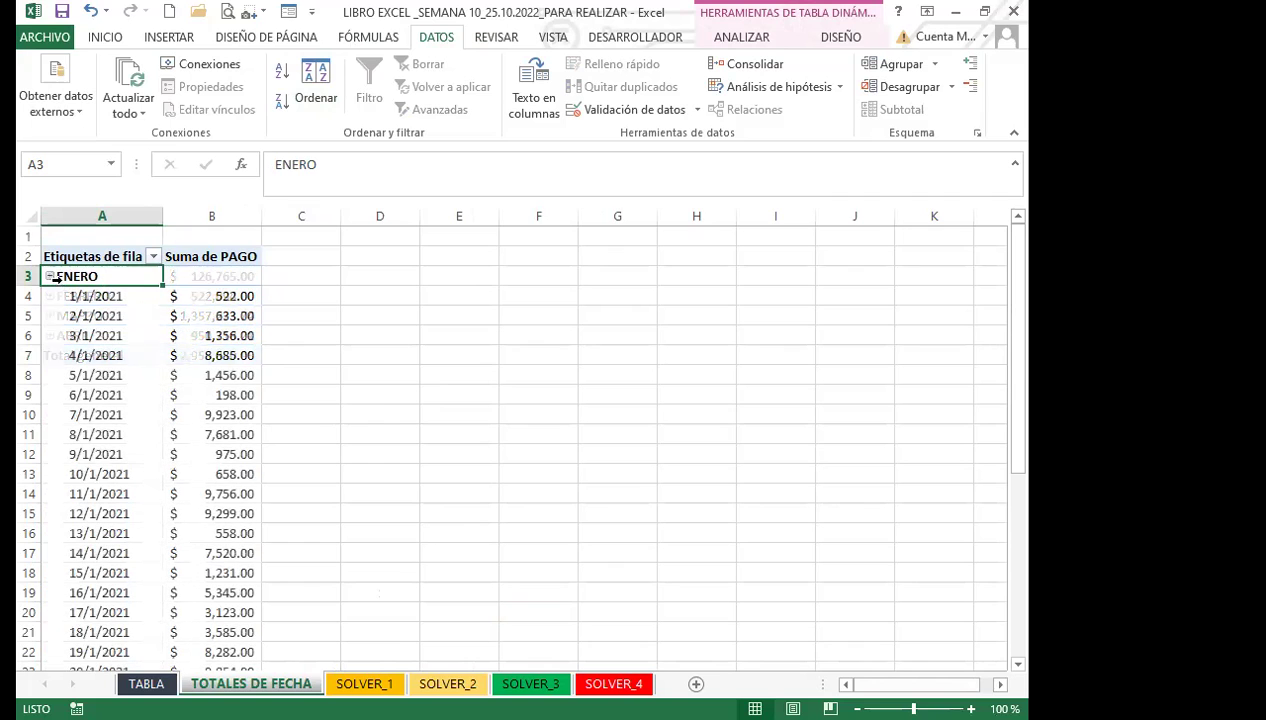
pyautogui.scroll(-1, 100, 555)
pyautogui.scroll(-3, 113, 557)
pyautogui.scroll(4, 113, 540)
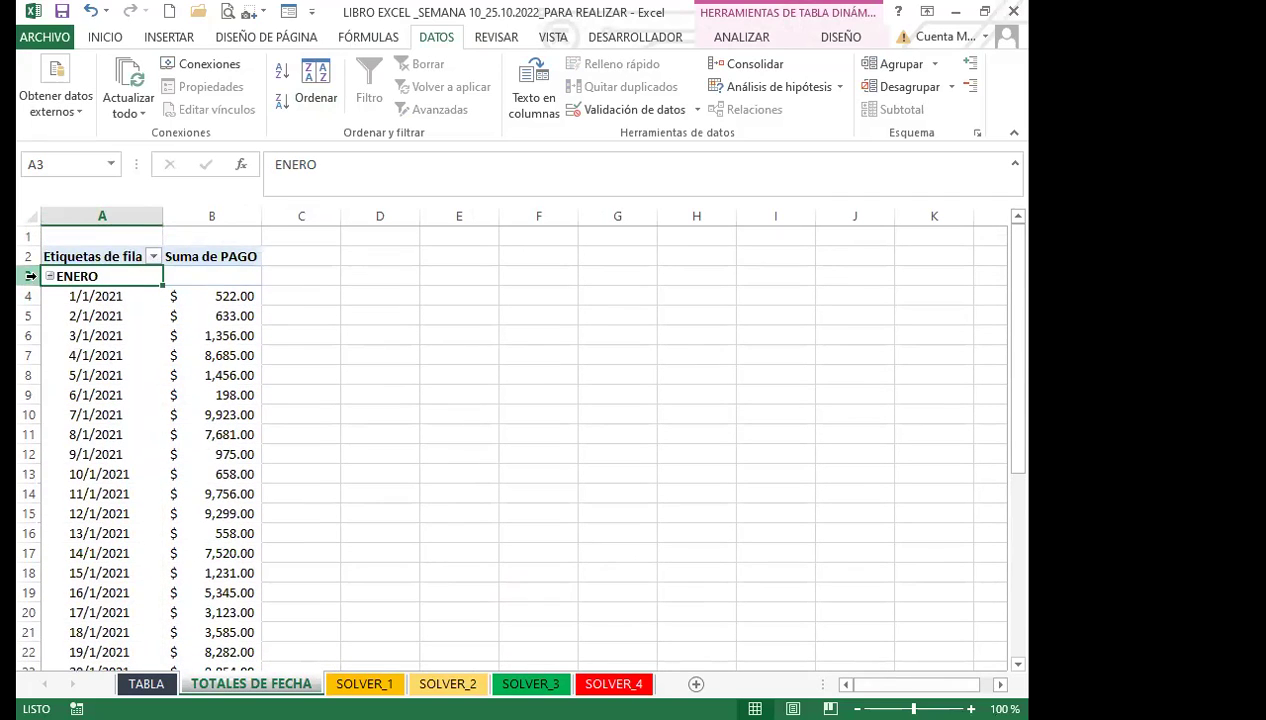
pyautogui.click(49, 276)
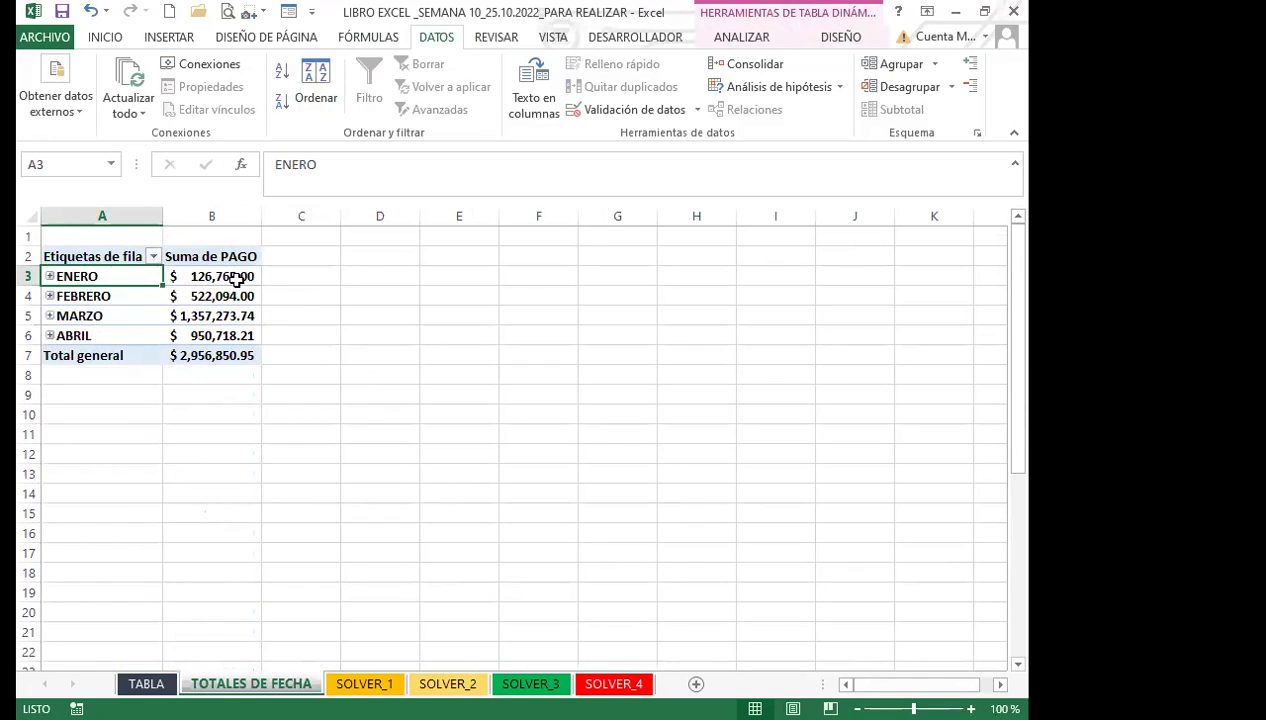
# - Compare ENERO's pivot total with the SUMA formula in TABLA cell D20, and return to FEBRERO's total on TOTALES DE FECHA
pyautogui.click(242, 277)
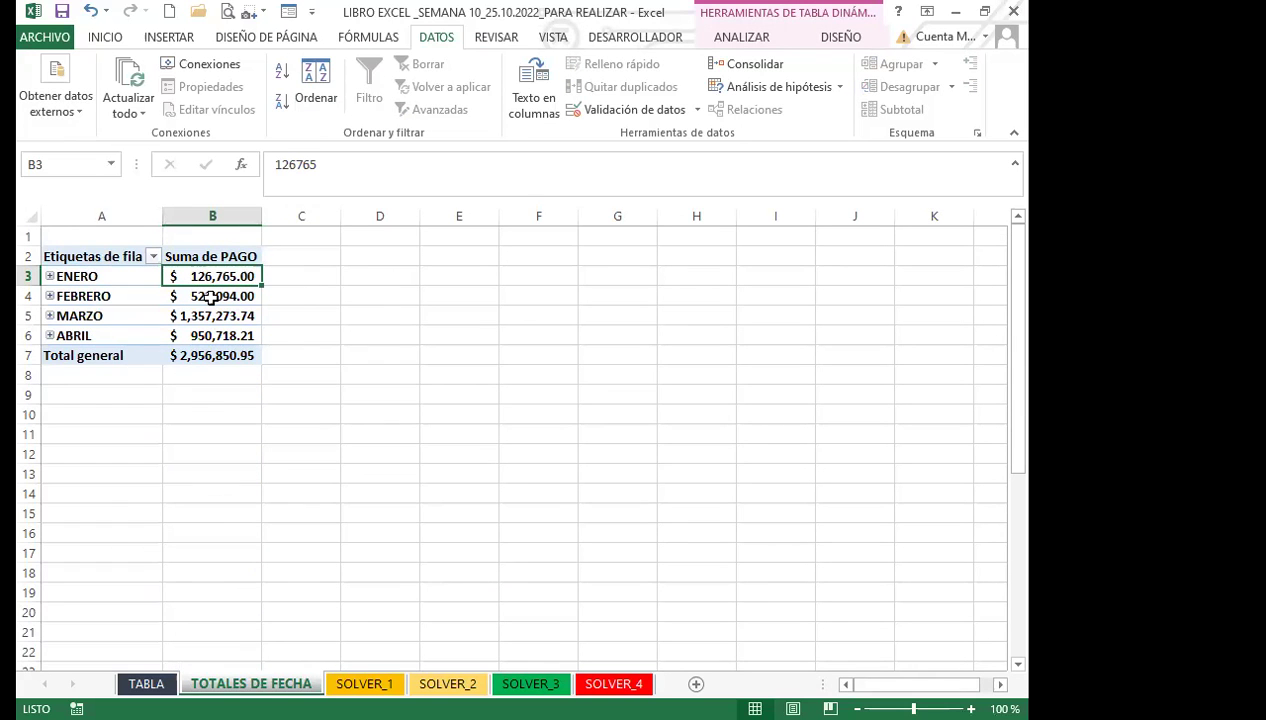
pyautogui.click(146, 683)
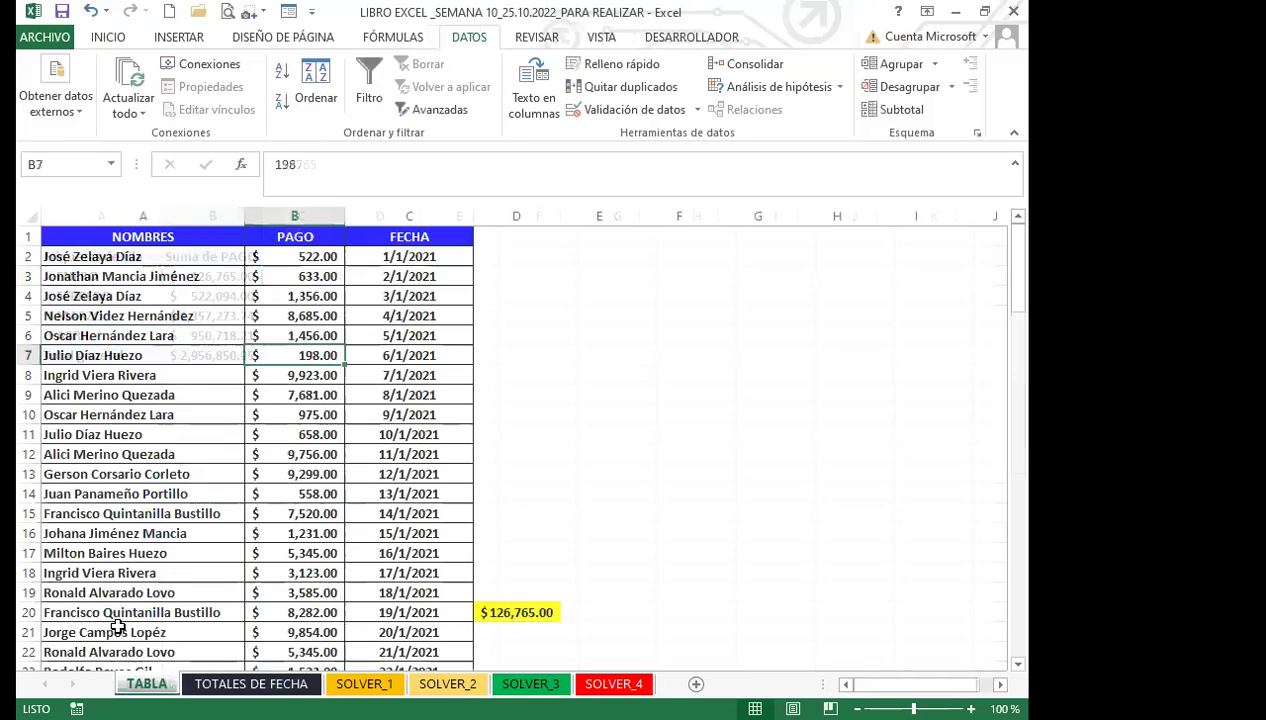
pyautogui.click(518, 608)
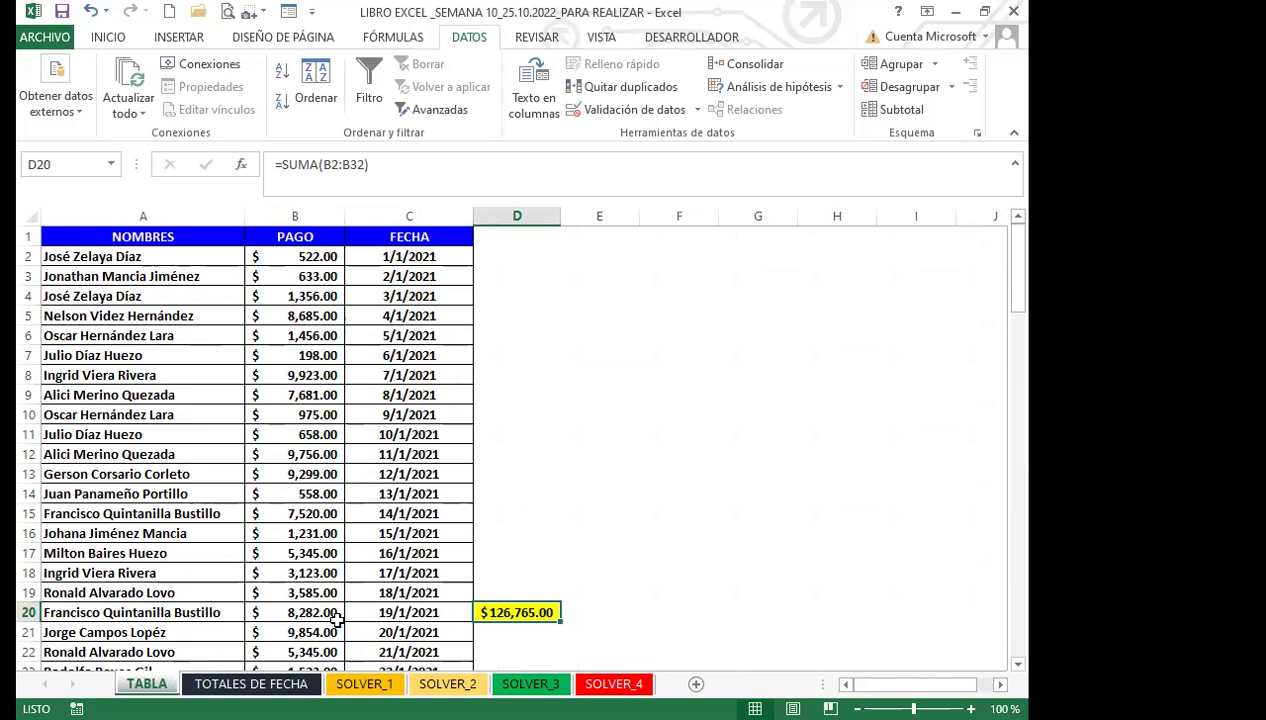
pyautogui.click(250, 684)
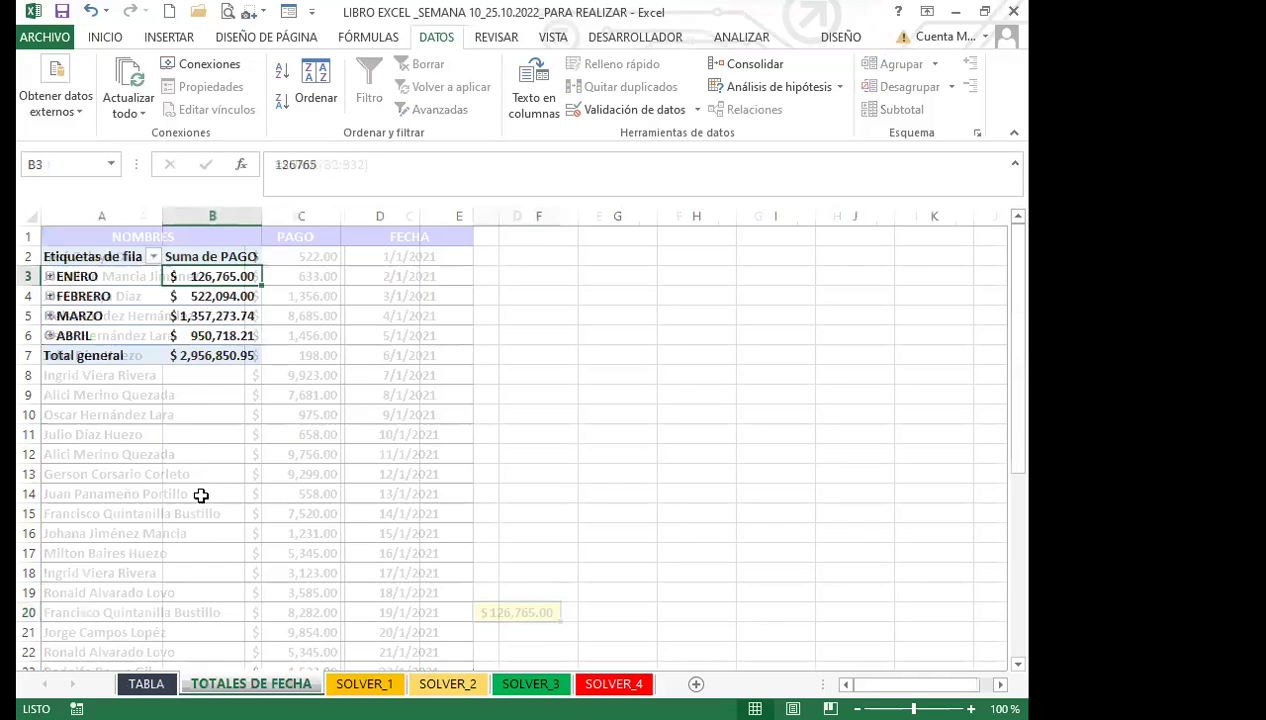
pyautogui.click(212, 296)
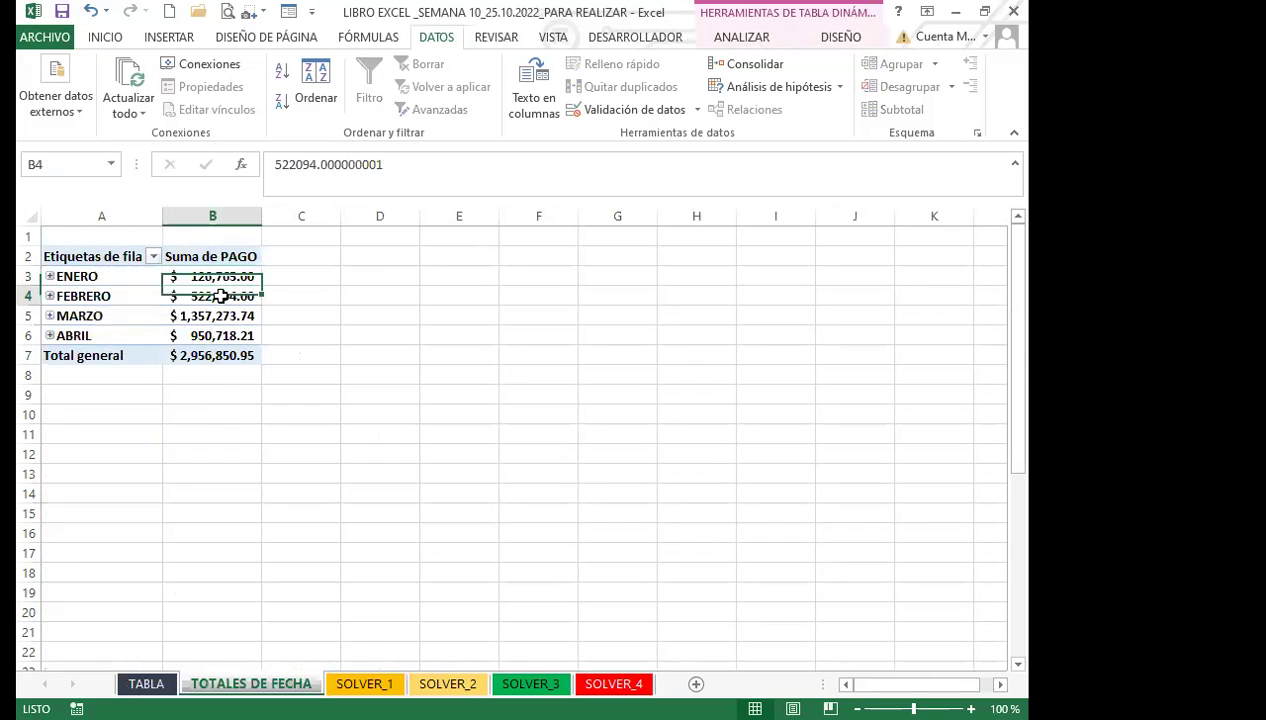
# - Expand and collapse the FEBRERO and MARZO groups in the pivot table to check the daily payments behind their totals
pyautogui.click(74, 294)
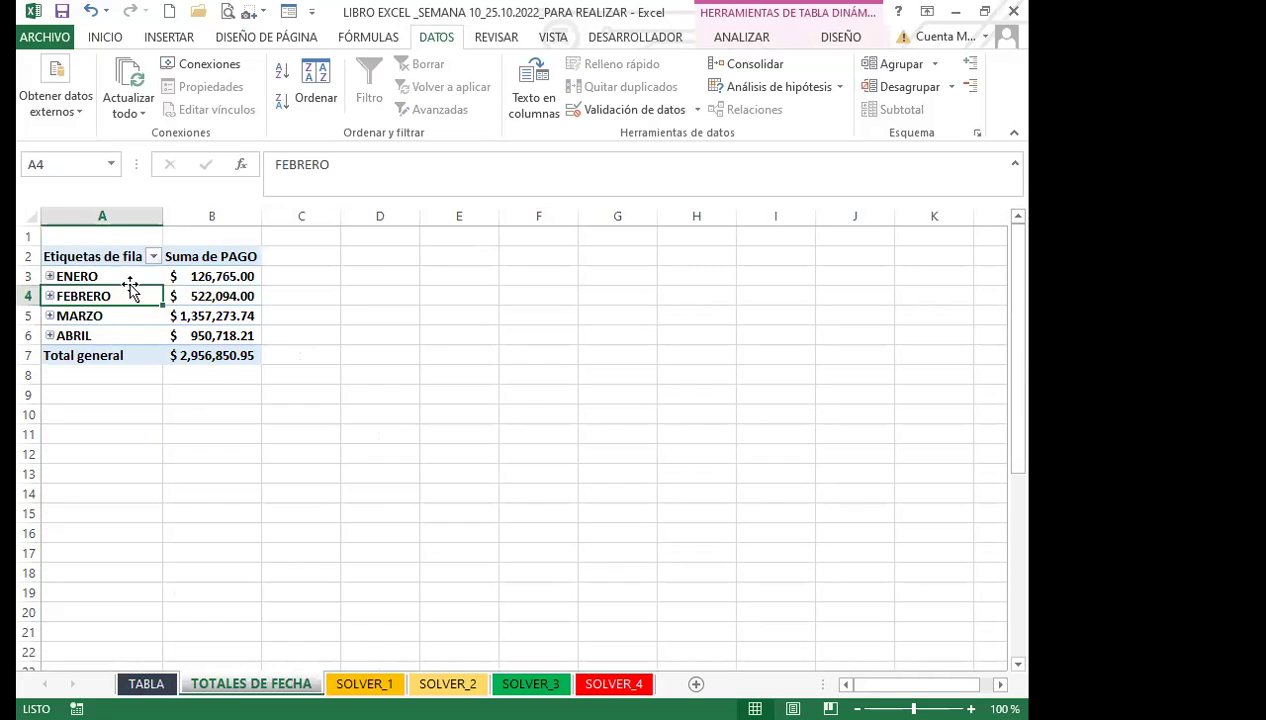
pyautogui.click(49, 296)
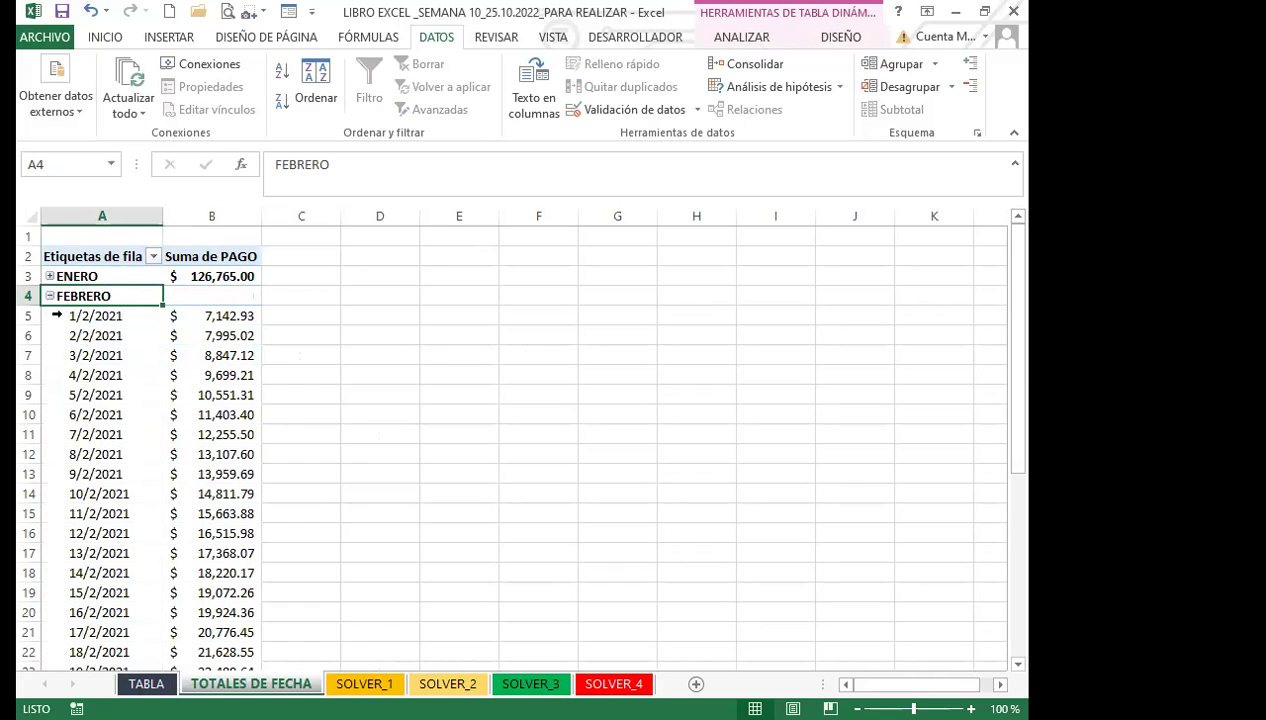
pyautogui.click(49, 296)
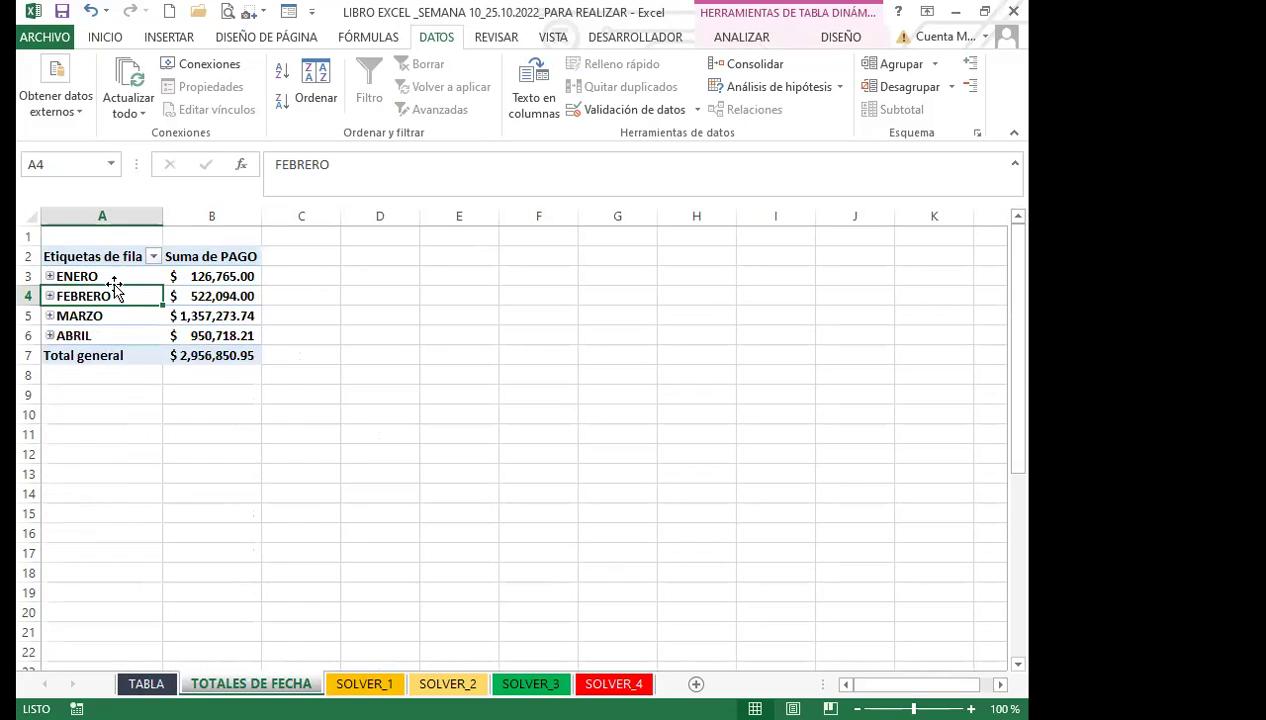
pyautogui.click(49, 316)
pyautogui.click(49, 316)
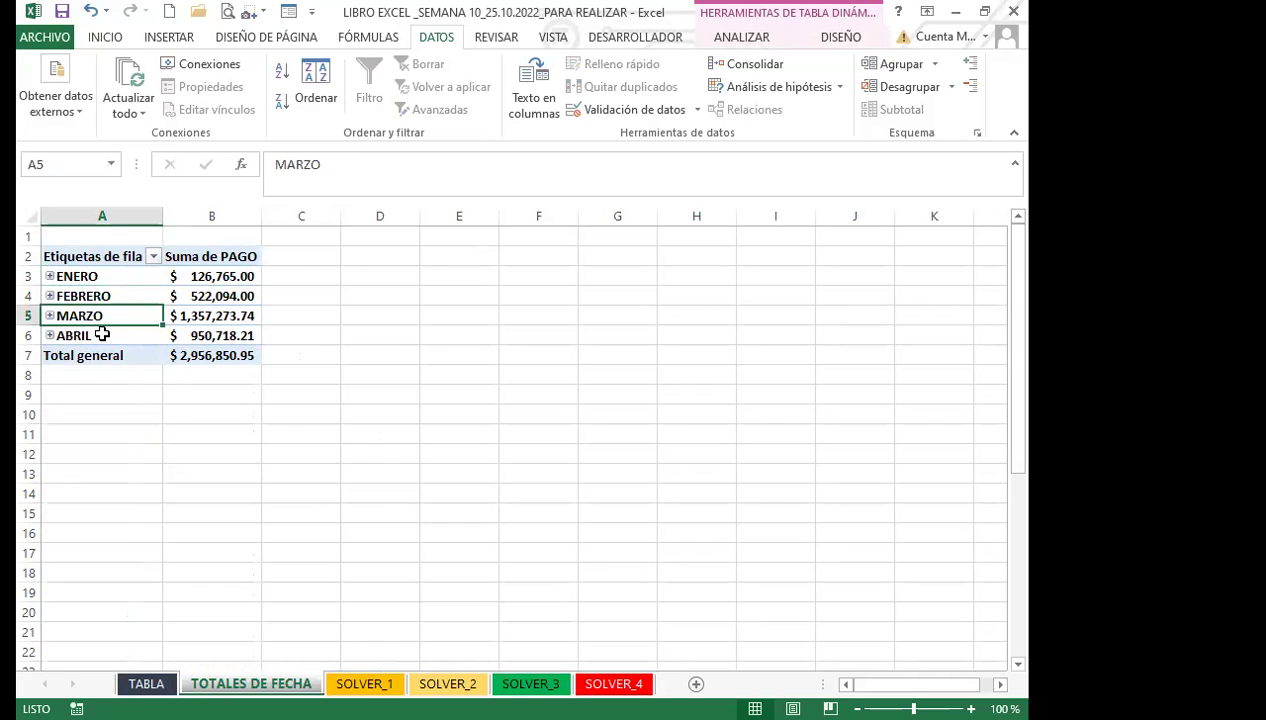
# - Examine the daily payments of ENERO and ABRIL in the pivot table, leaving both month groups collapsed
pyautogui.click(86, 277)
pyautogui.click(49, 276)
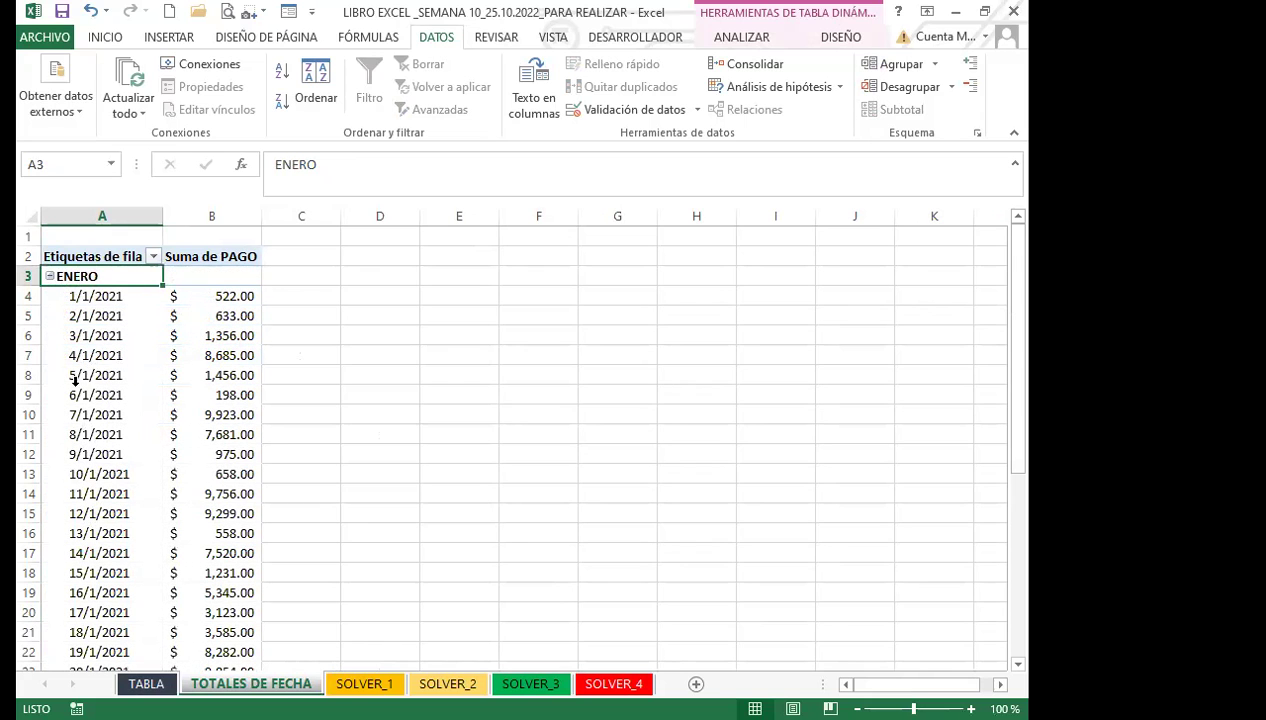
pyautogui.click(49, 276)
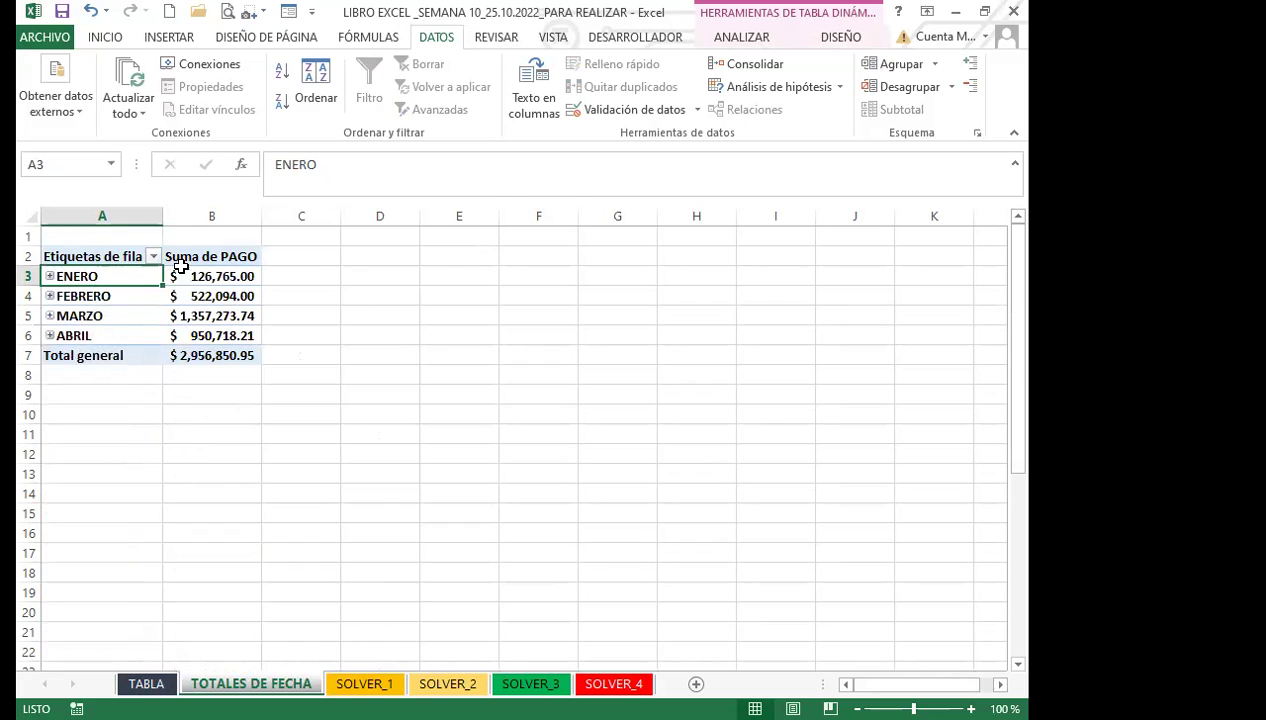
pyautogui.click(206, 335)
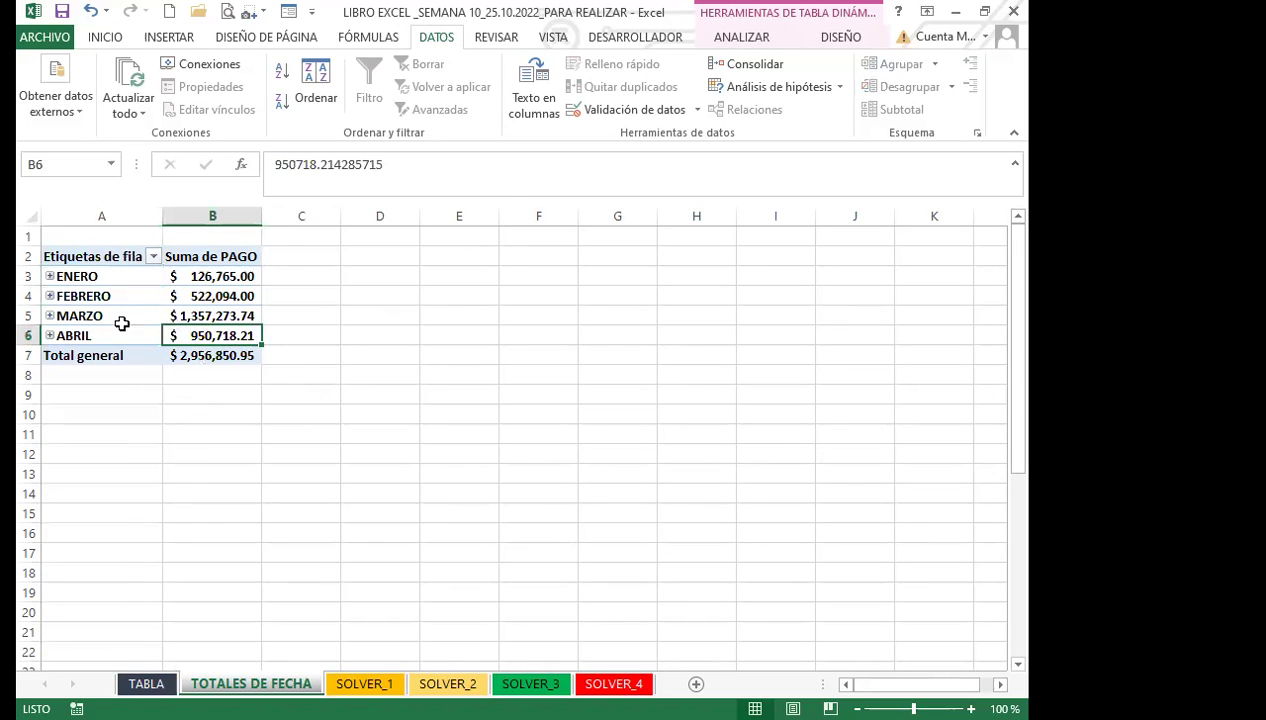
pyautogui.click(49, 335)
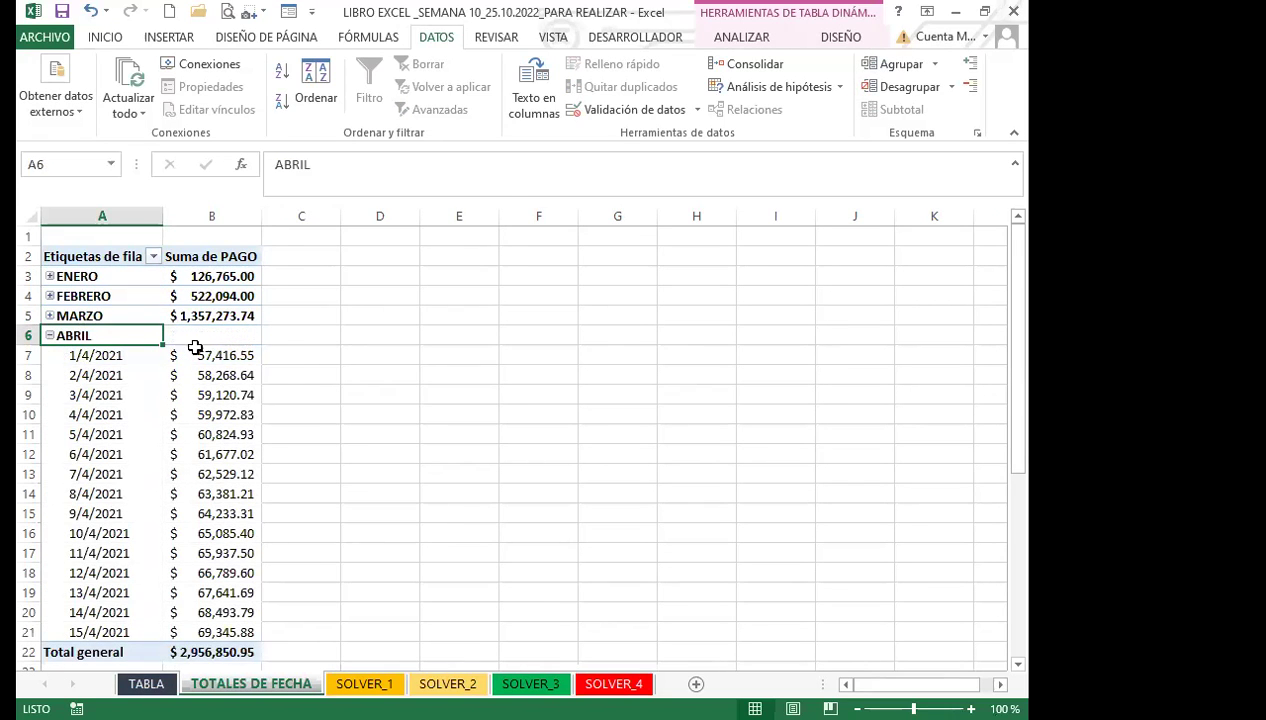
pyautogui.click(50, 335)
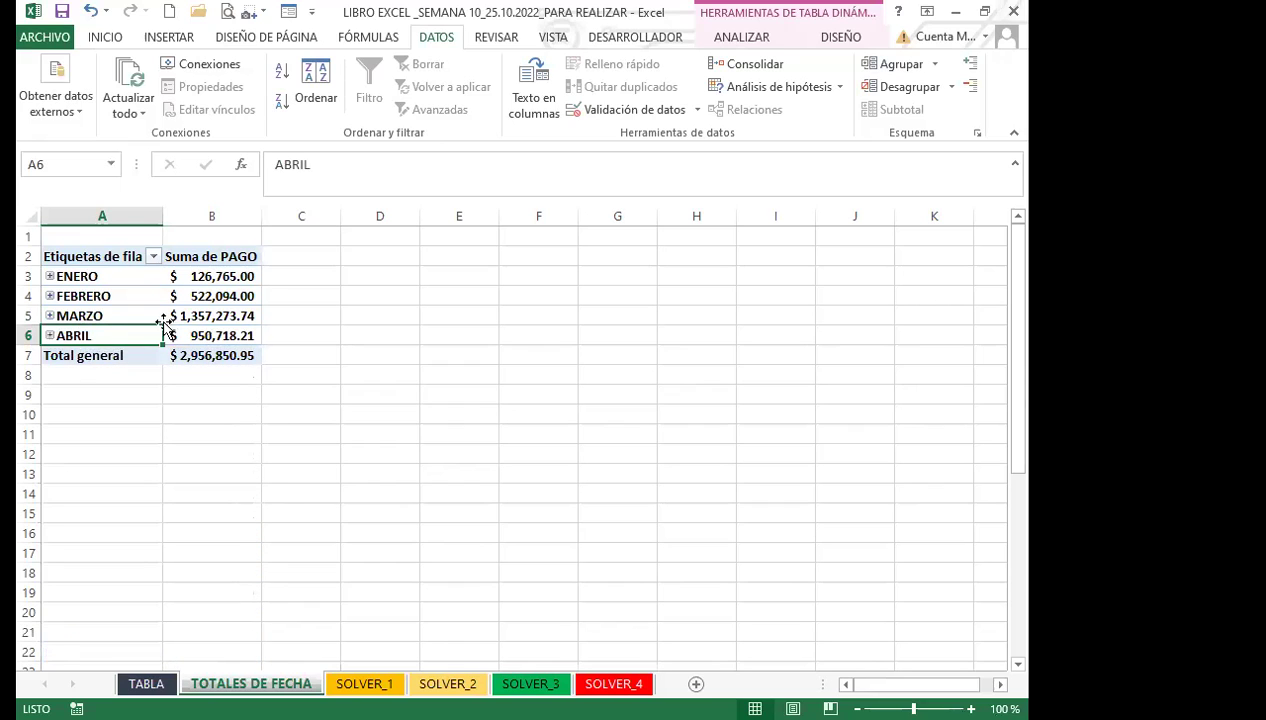
pyautogui.click(222, 335)
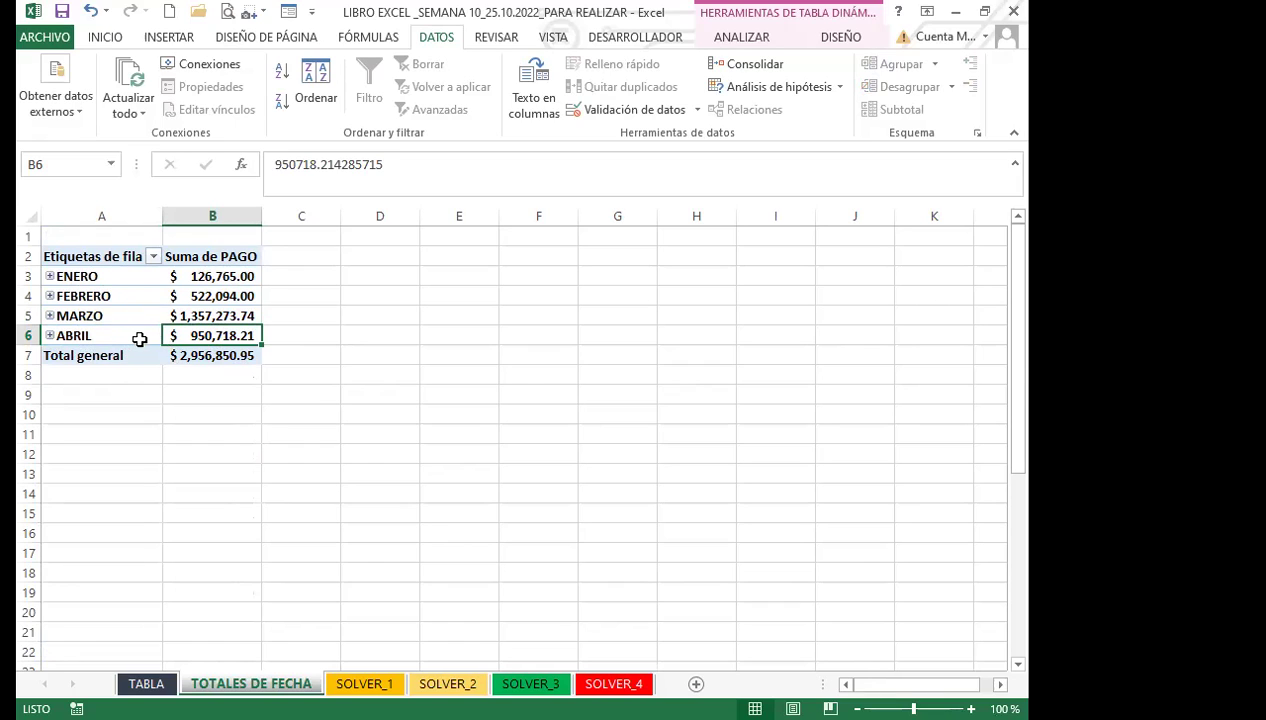
pyautogui.click(48, 278)
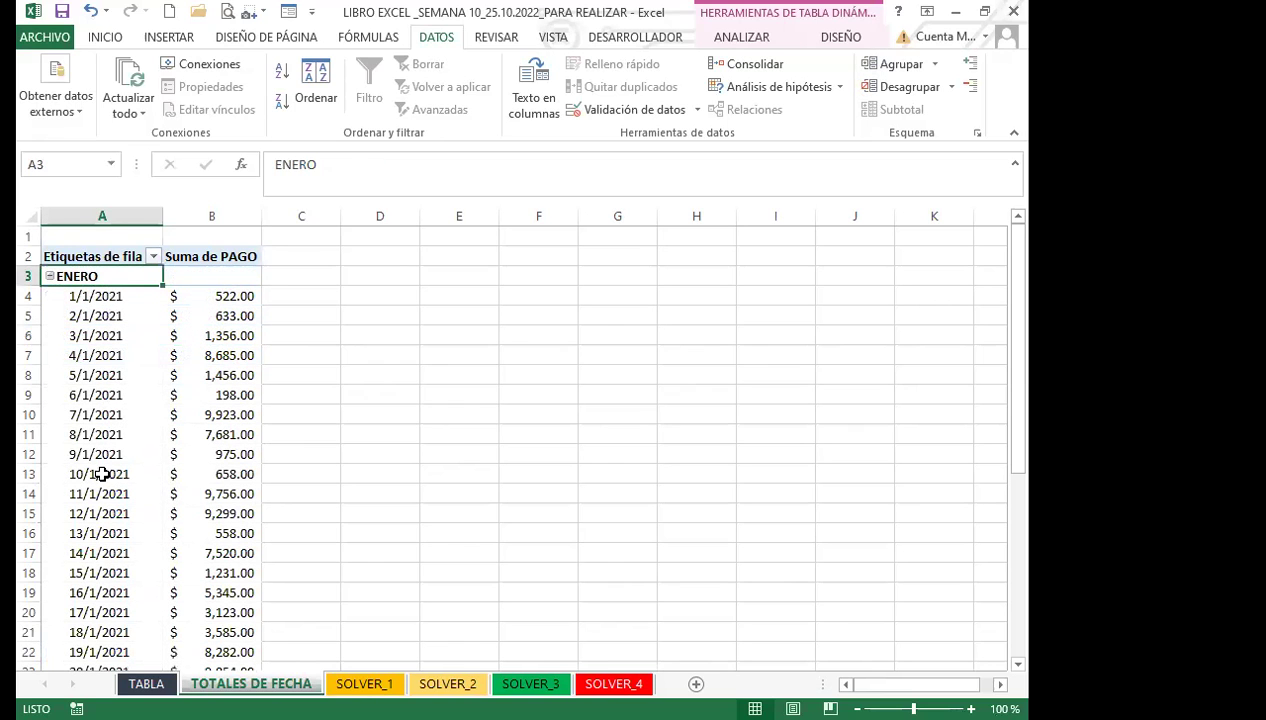
pyautogui.click(49, 277)
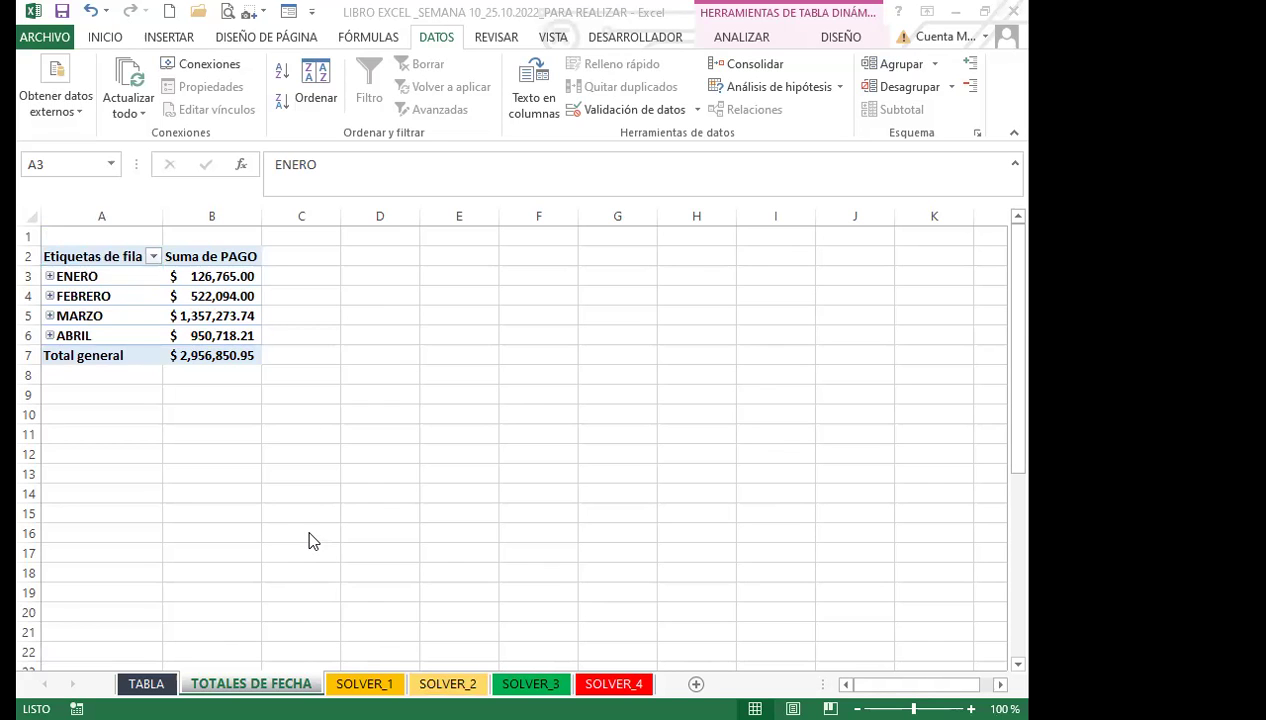
# - Open the SOLVER_1 sheet and review the school budget table's title, products and PRECIO values
pyautogui.click(364, 683)
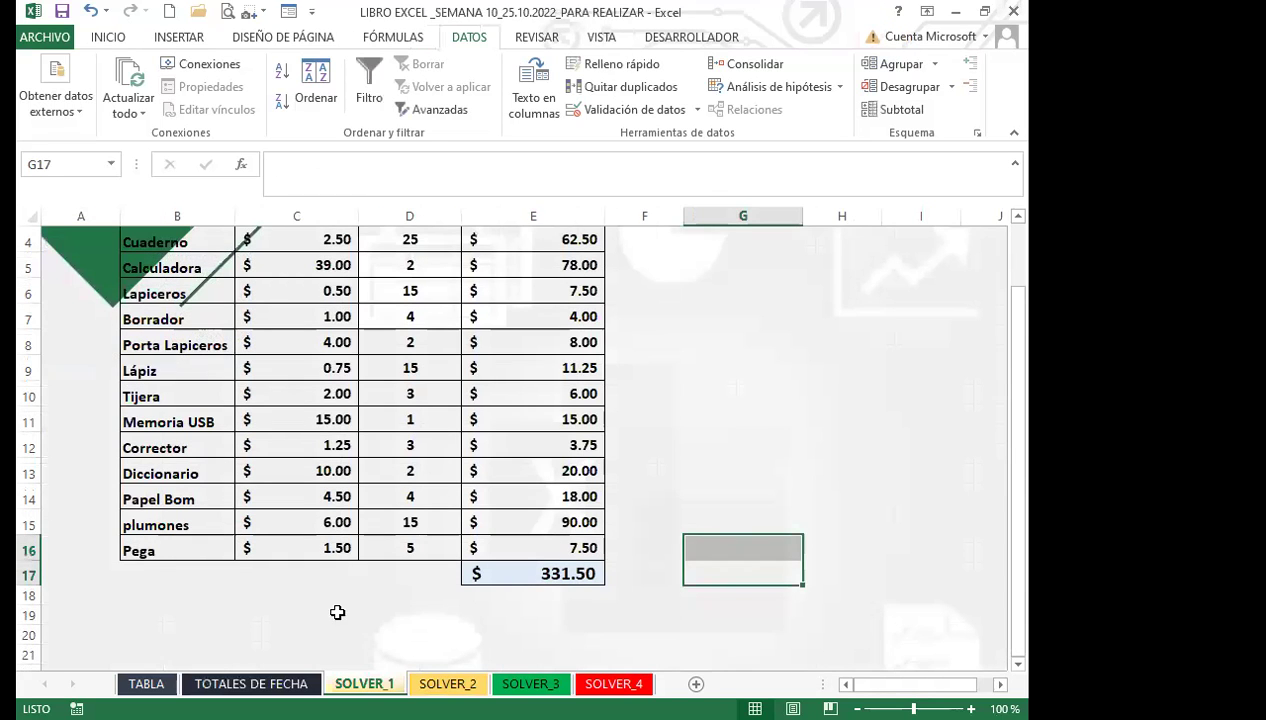
pyautogui.click(337, 610)
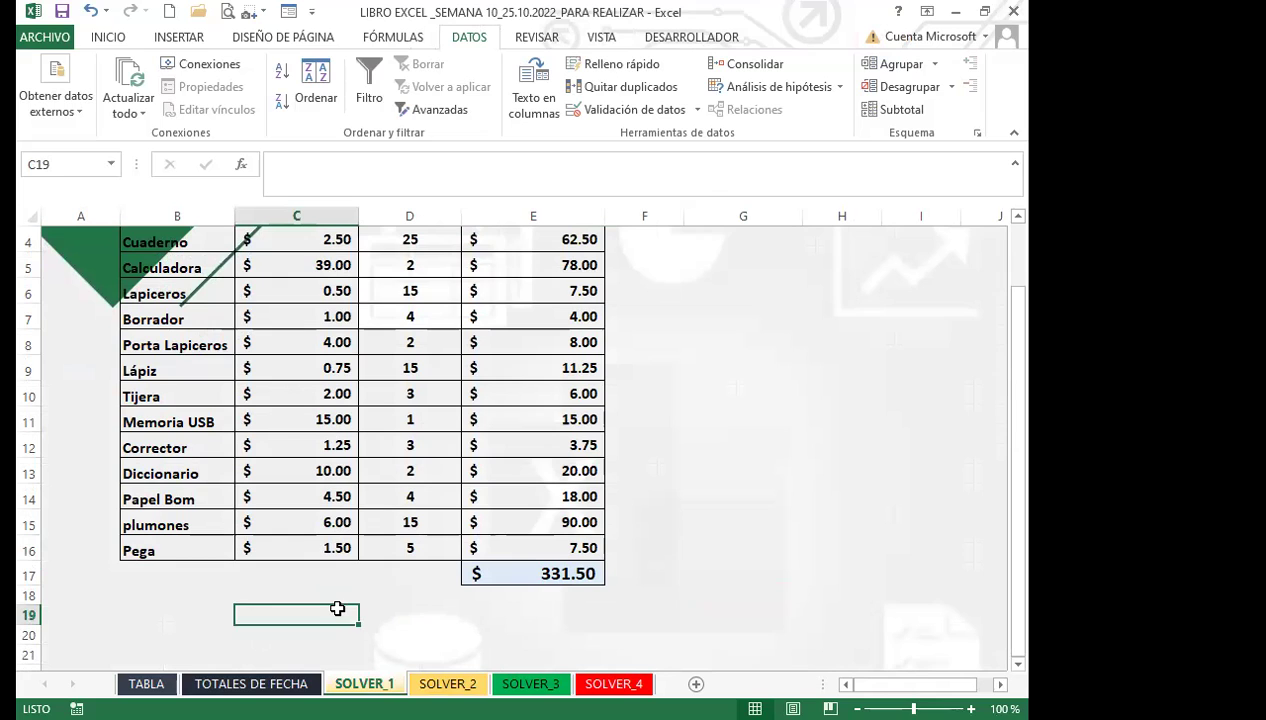
pyautogui.scroll(1, 305, 470)
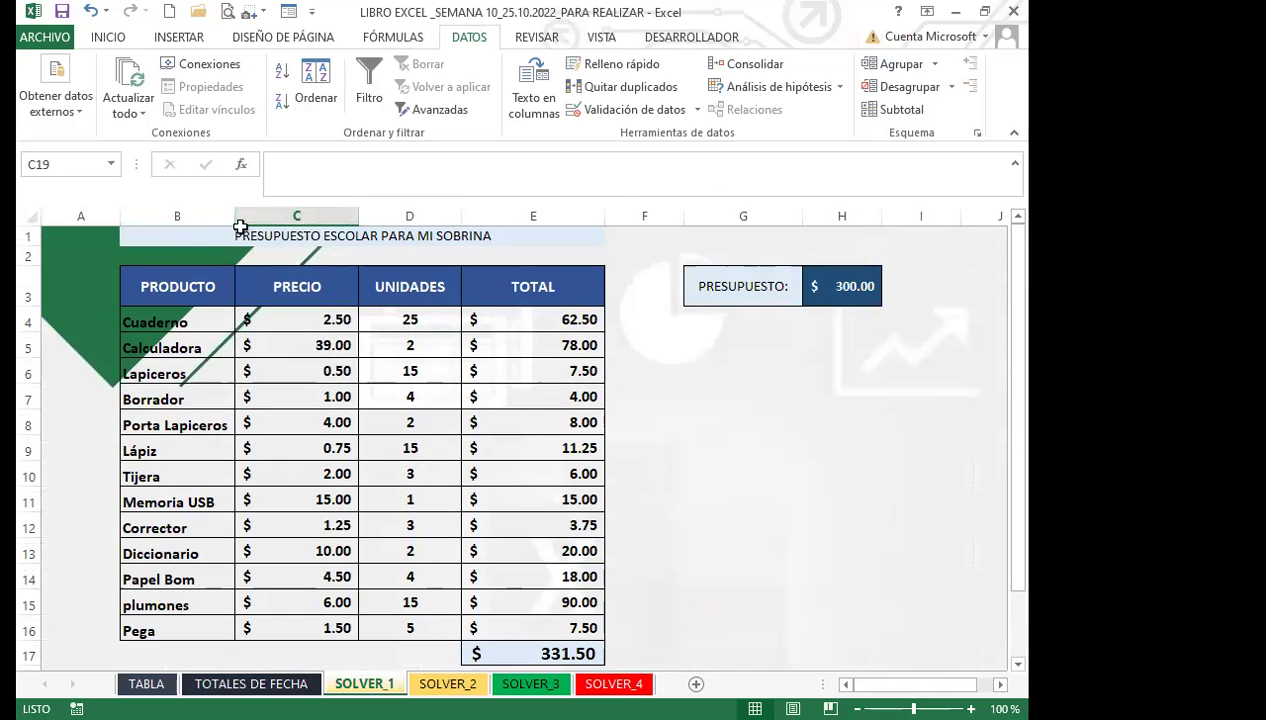
pyautogui.click(400, 238)
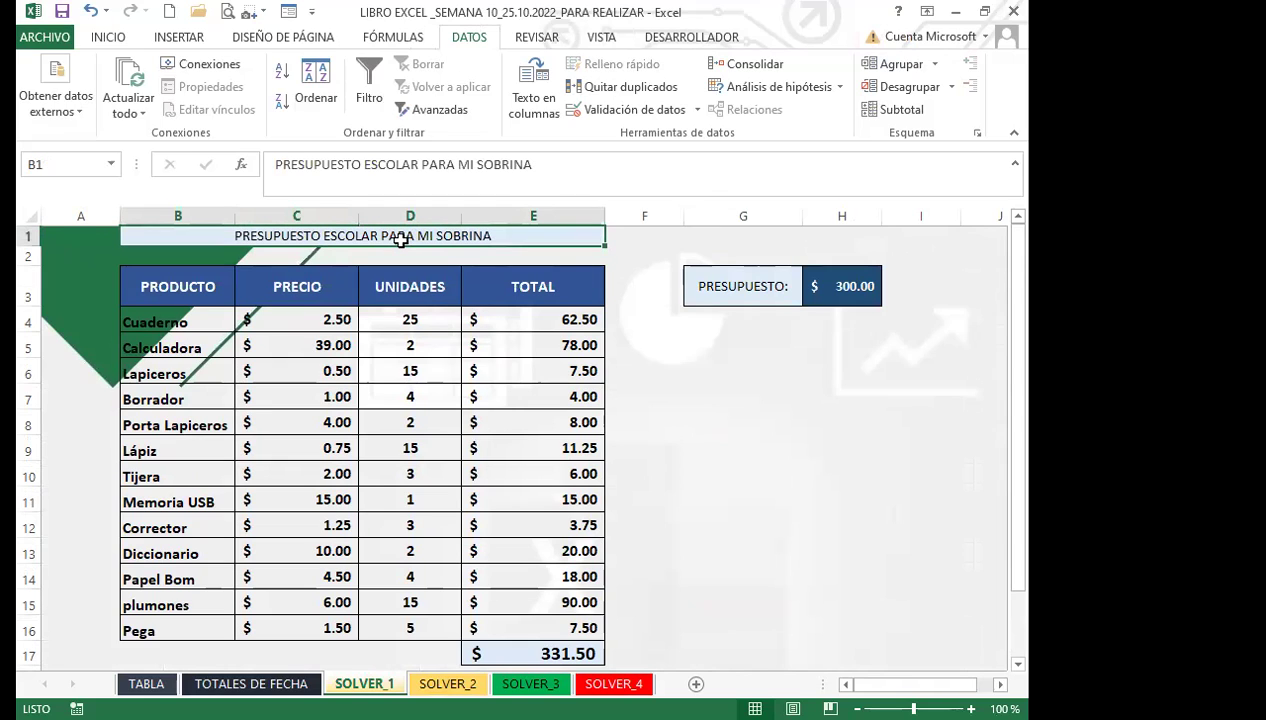
pyautogui.click(279, 319)
pyautogui.click(289, 368)
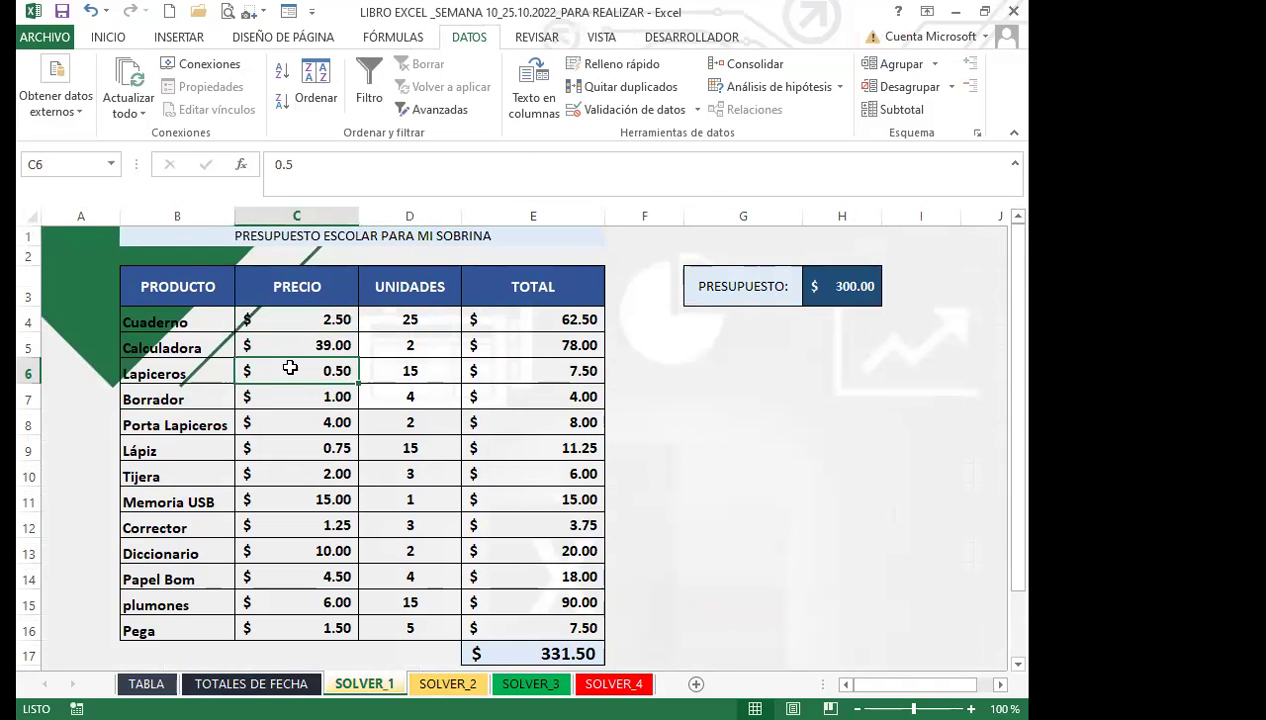
pyautogui.click(284, 345)
pyautogui.click(290, 322)
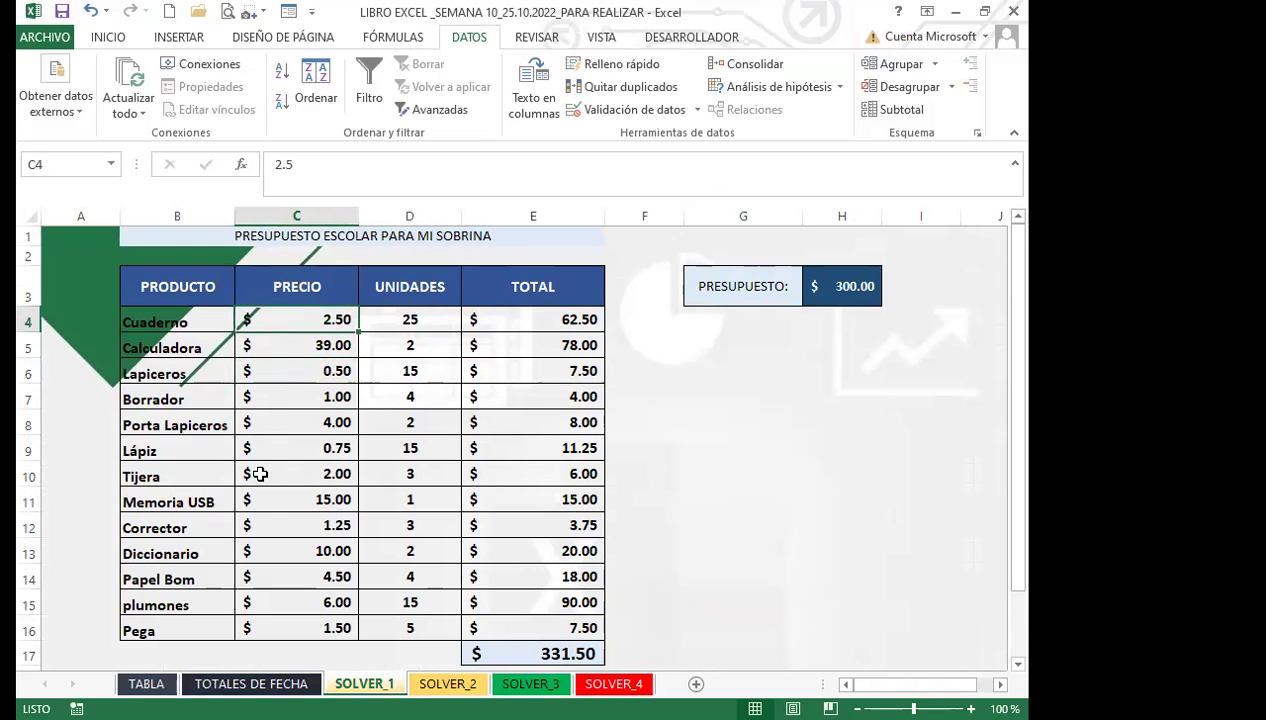
pyautogui.scroll(-1, 264, 535)
pyautogui.scroll(1, 297, 596)
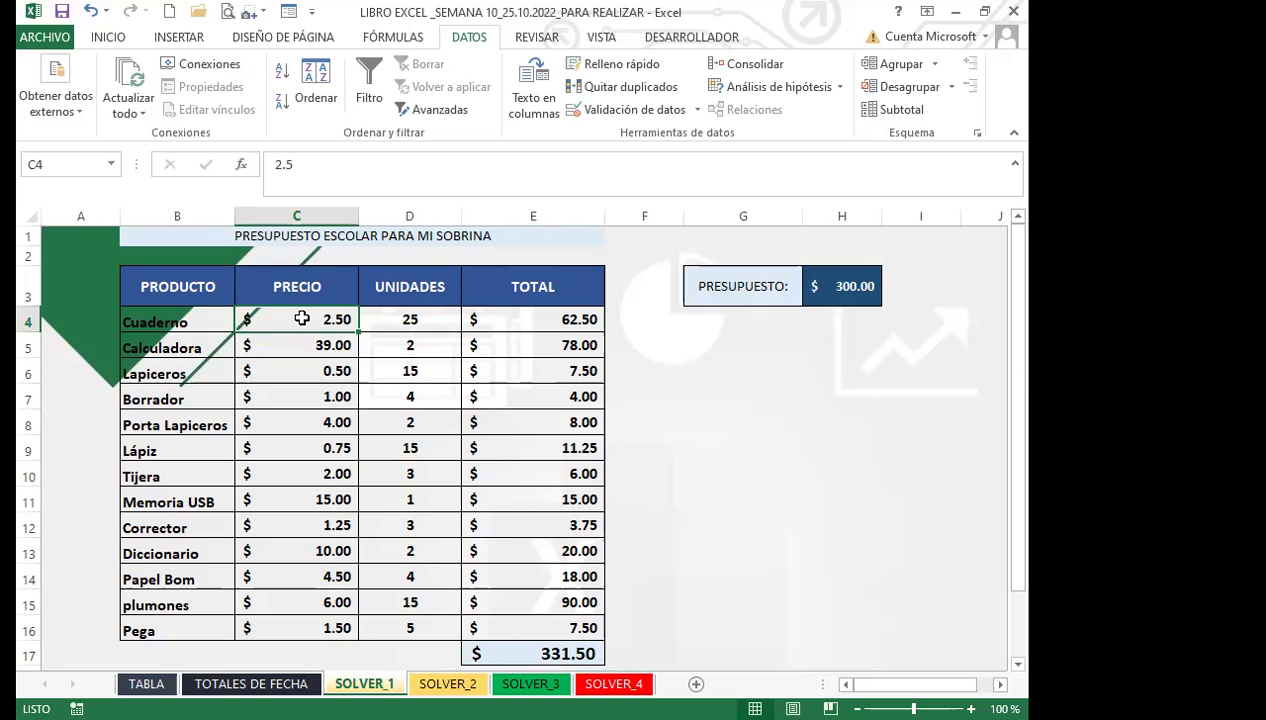
# - Go through each product's quantity in the UNIDADES column, from Cuaderno in D4 to Pega in D16
pyautogui.click(430, 319)
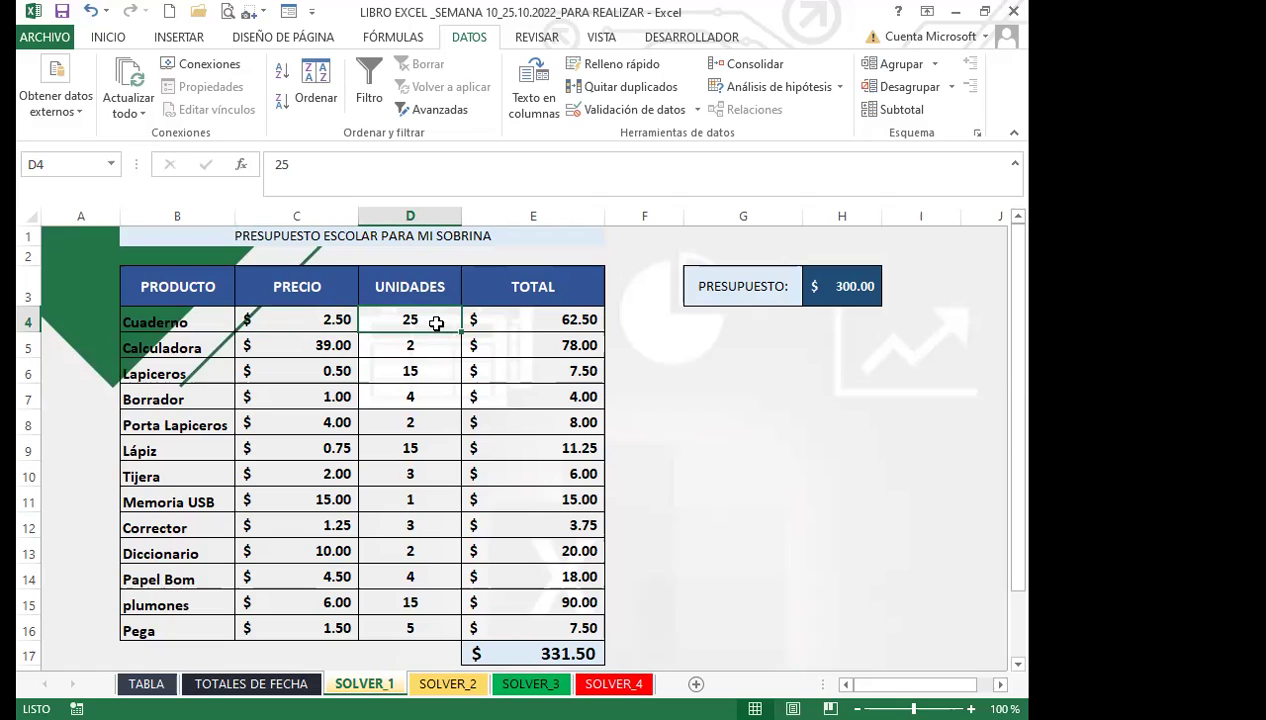
pyautogui.click(428, 346)
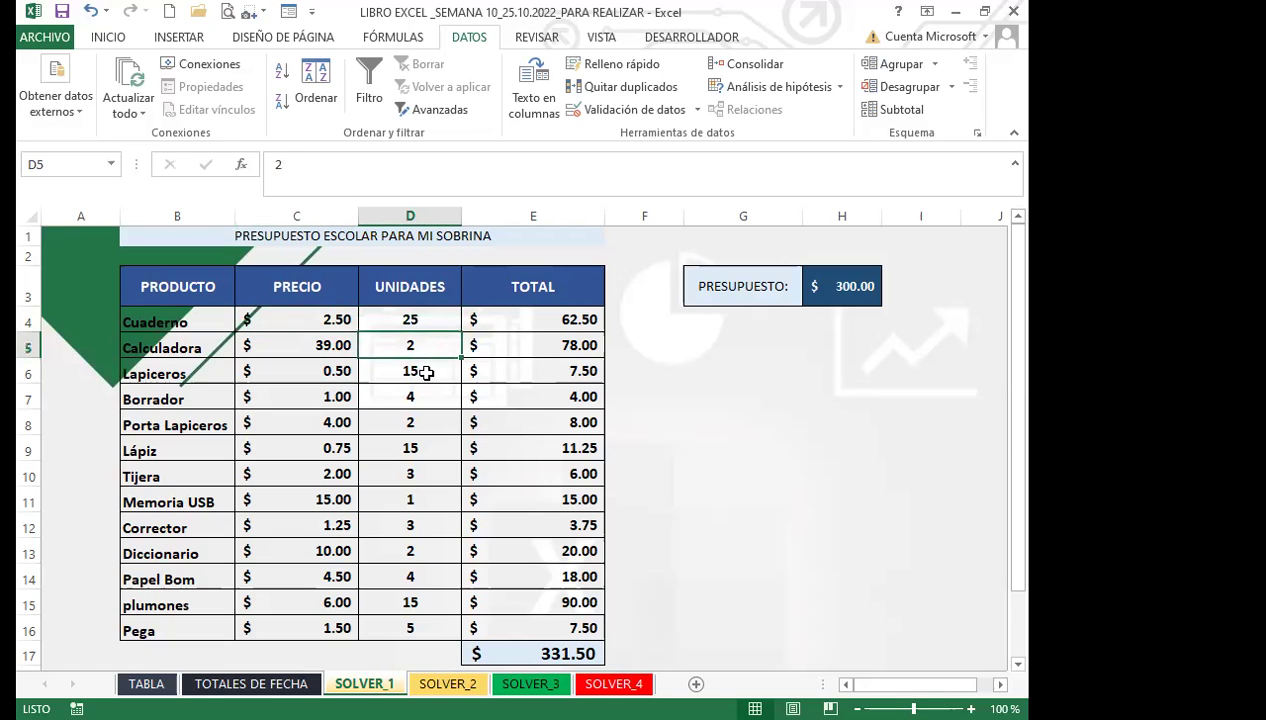
pyautogui.click(415, 372)
pyautogui.click(414, 396)
pyautogui.click(422, 421)
pyautogui.click(416, 447)
pyautogui.click(418, 474)
pyautogui.click(418, 500)
pyautogui.click(425, 529)
pyautogui.click(430, 556)
pyautogui.click(418, 578)
pyautogui.click(415, 598)
pyautogui.click(418, 525)
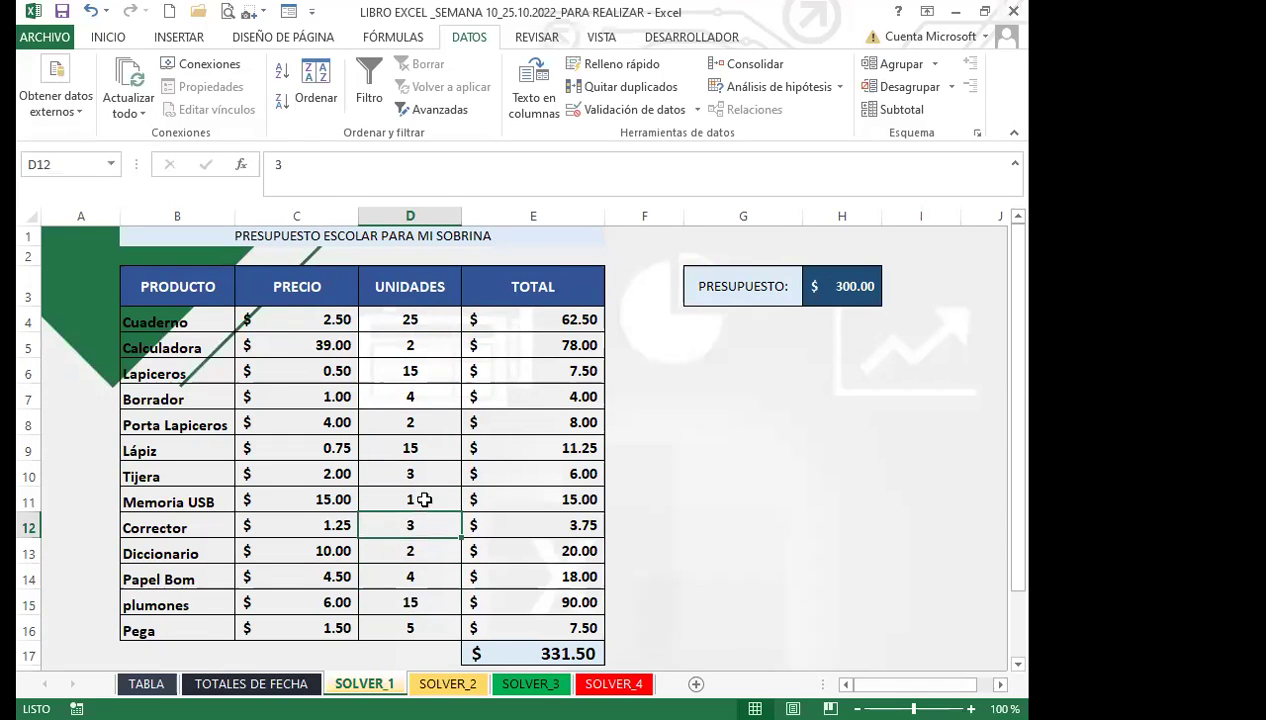
pyautogui.click(428, 448)
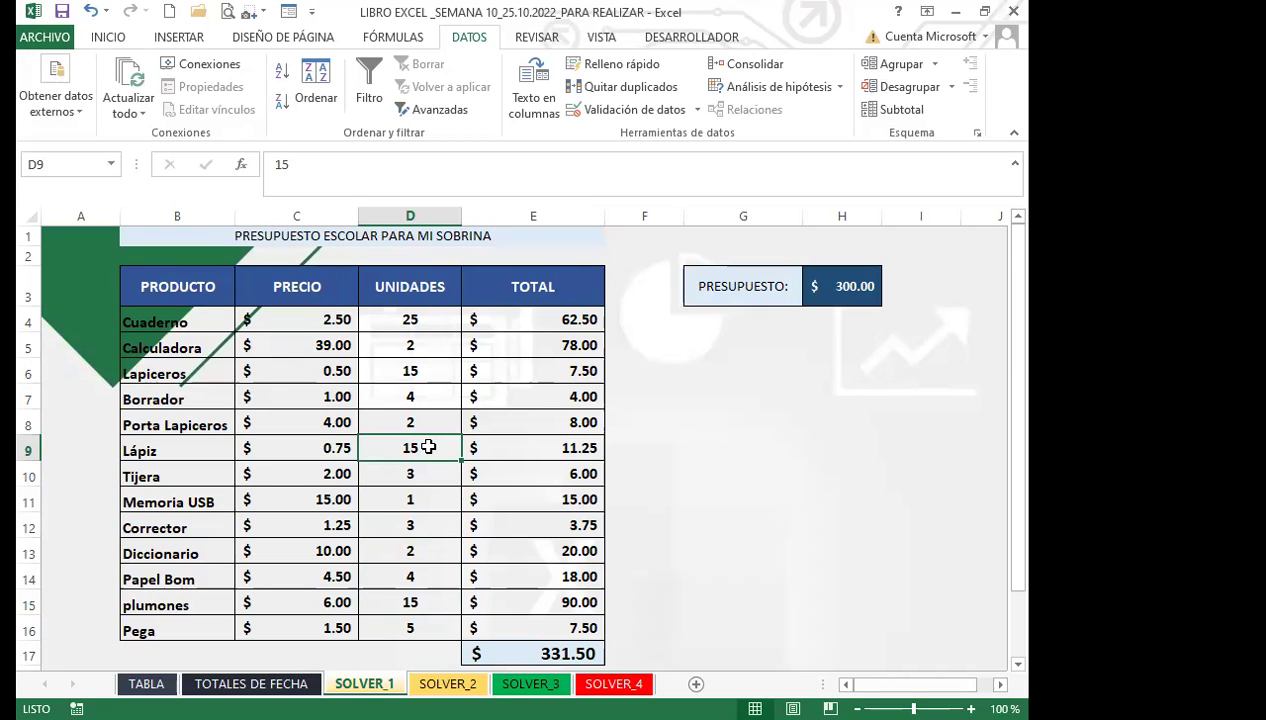
pyautogui.click(414, 317)
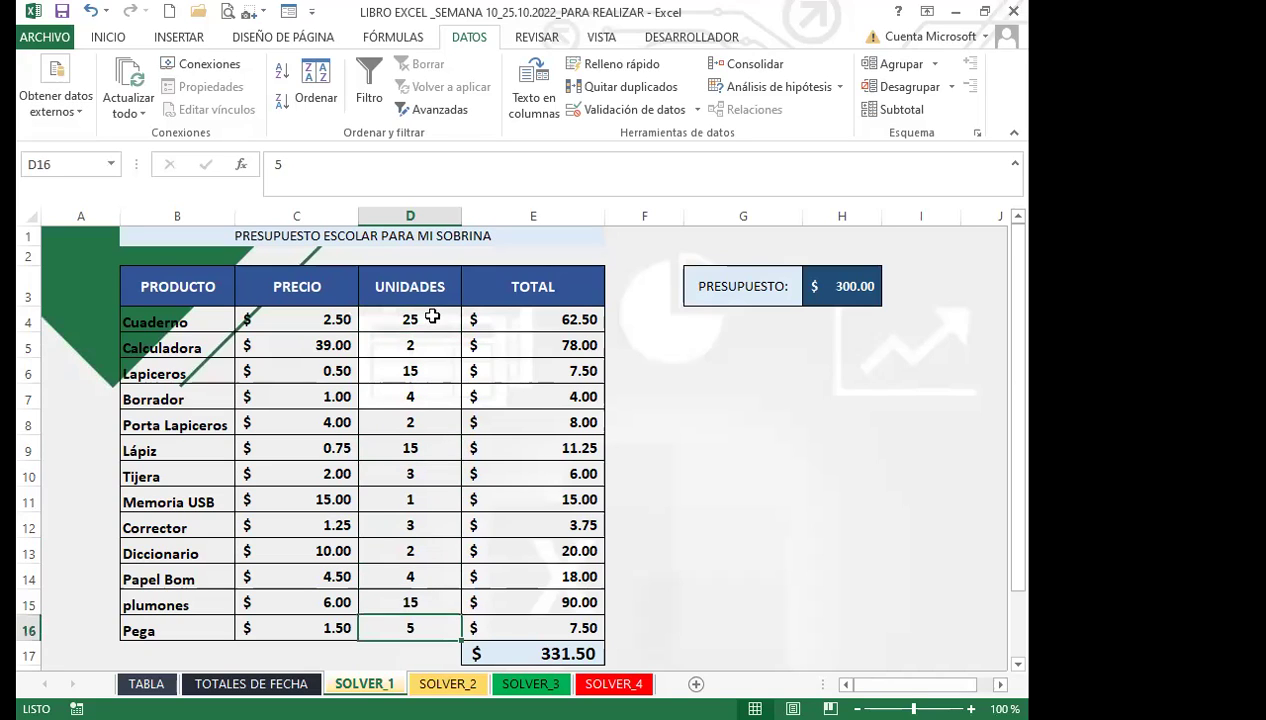
pyautogui.moveTo(436, 318); pyautogui.dragTo(420, 626)
pyautogui.click(422, 627)
# - Compare the SUMA total in E17 with the PRESUPUESTO amount in H3, checking sample unit and price cells
pyautogui.click(515, 650)
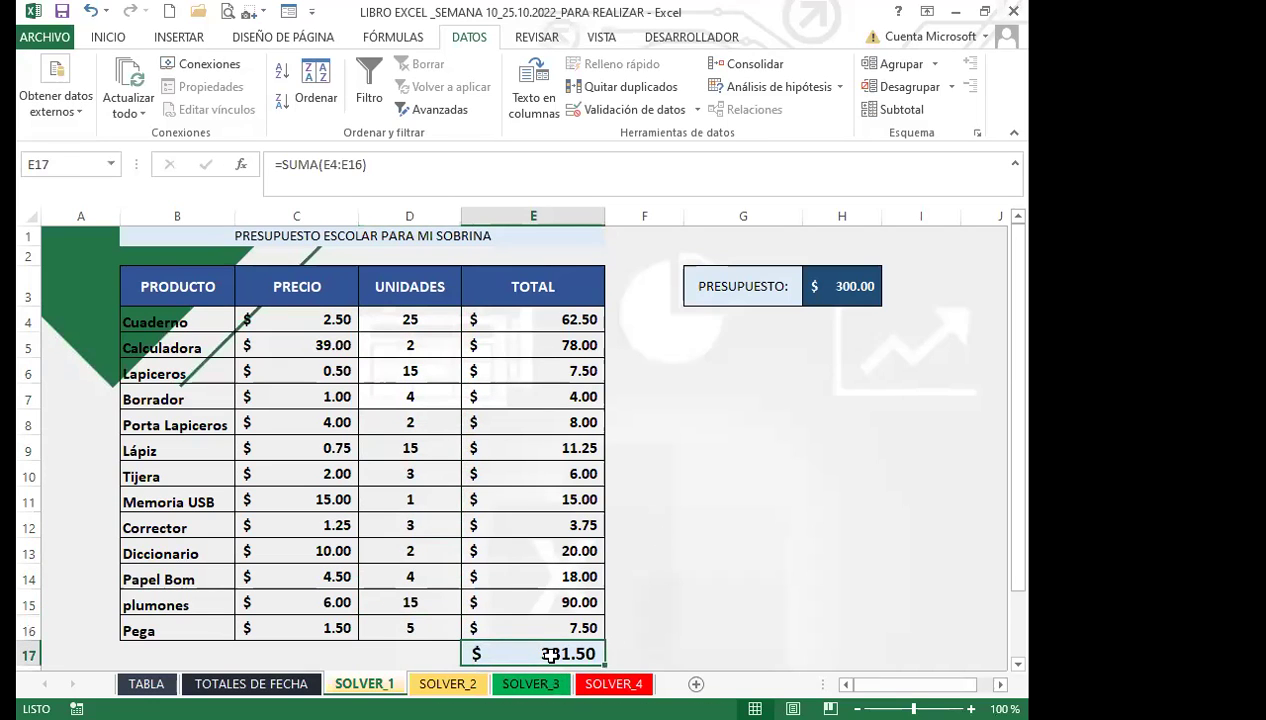
pyautogui.click(858, 288)
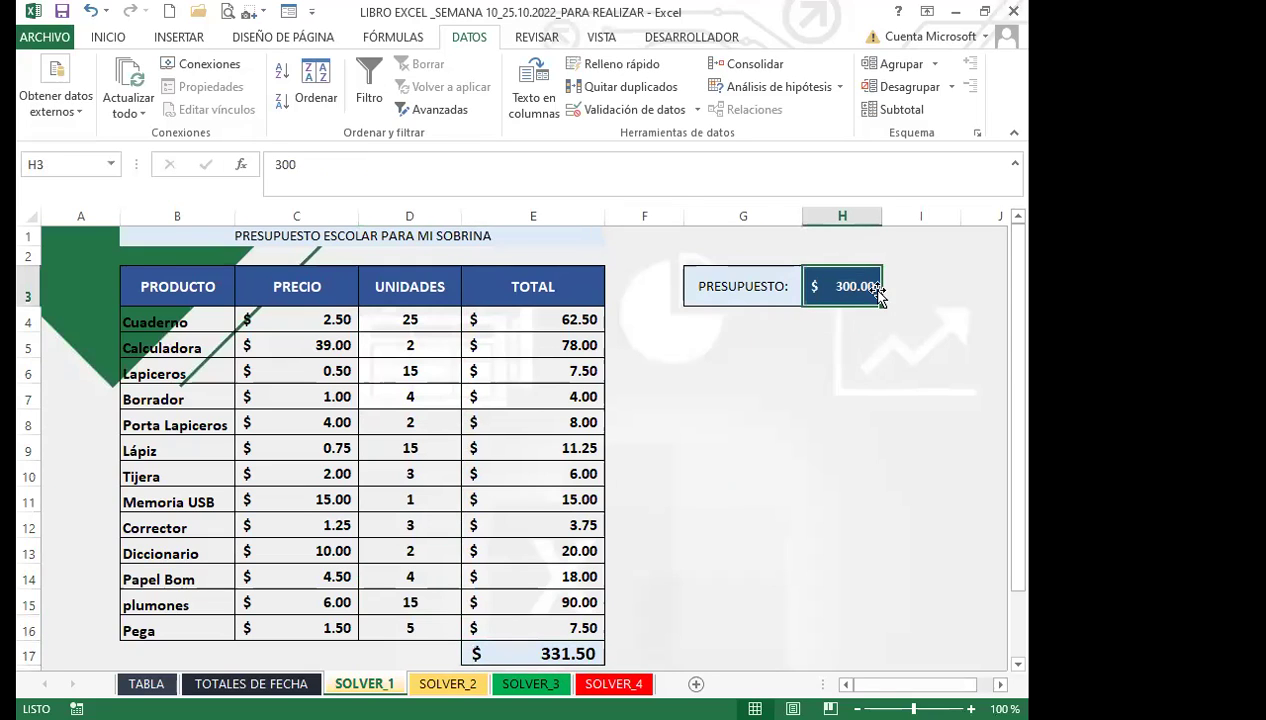
pyautogui.click(520, 650)
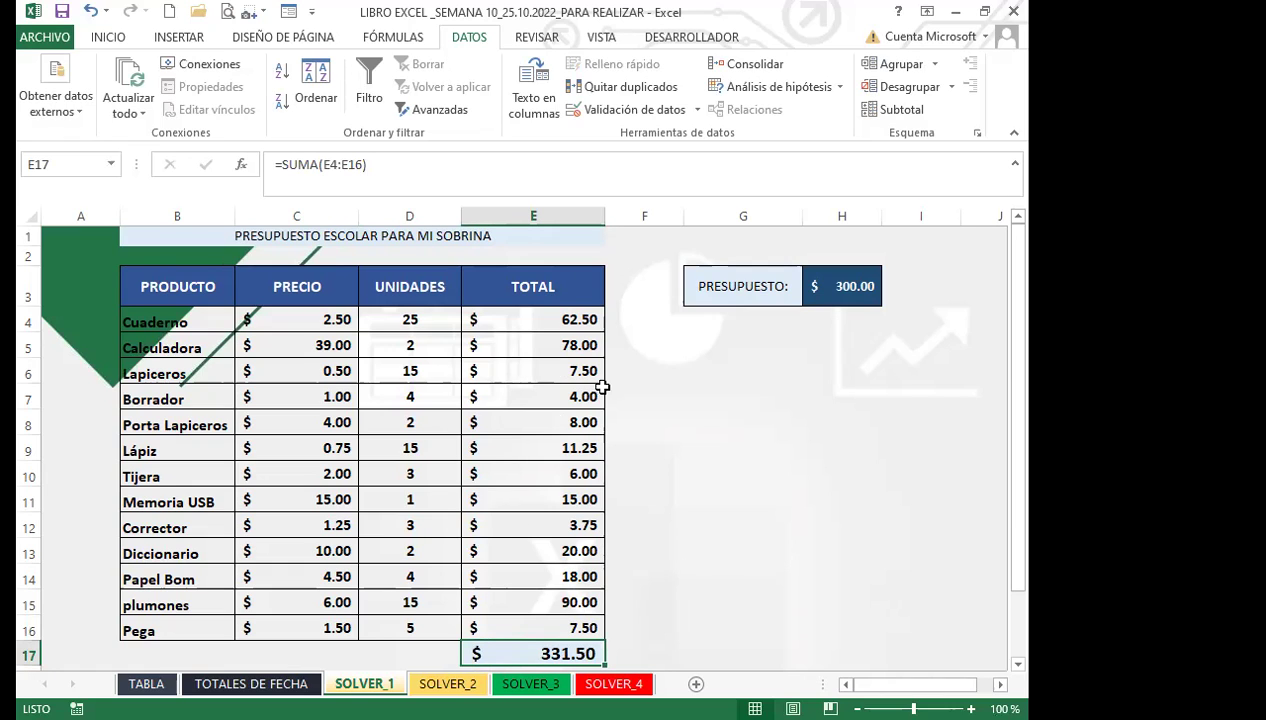
pyautogui.click(851, 295)
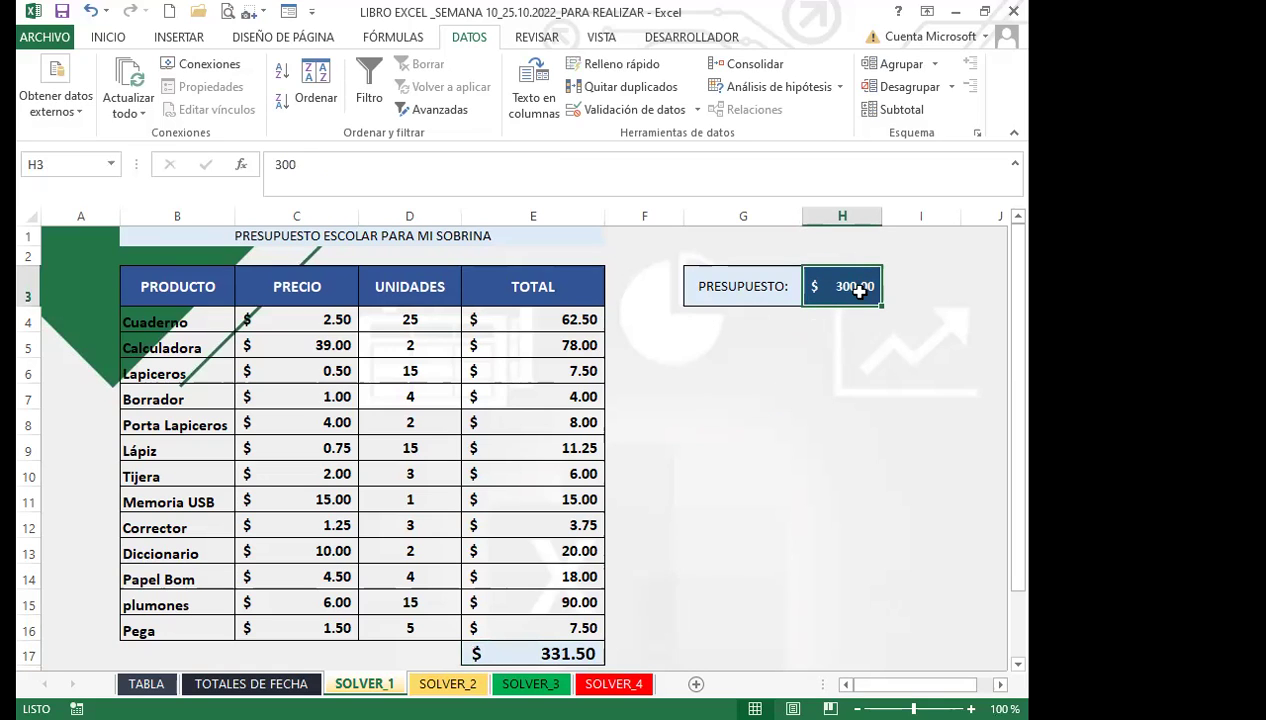
pyautogui.click(414, 395)
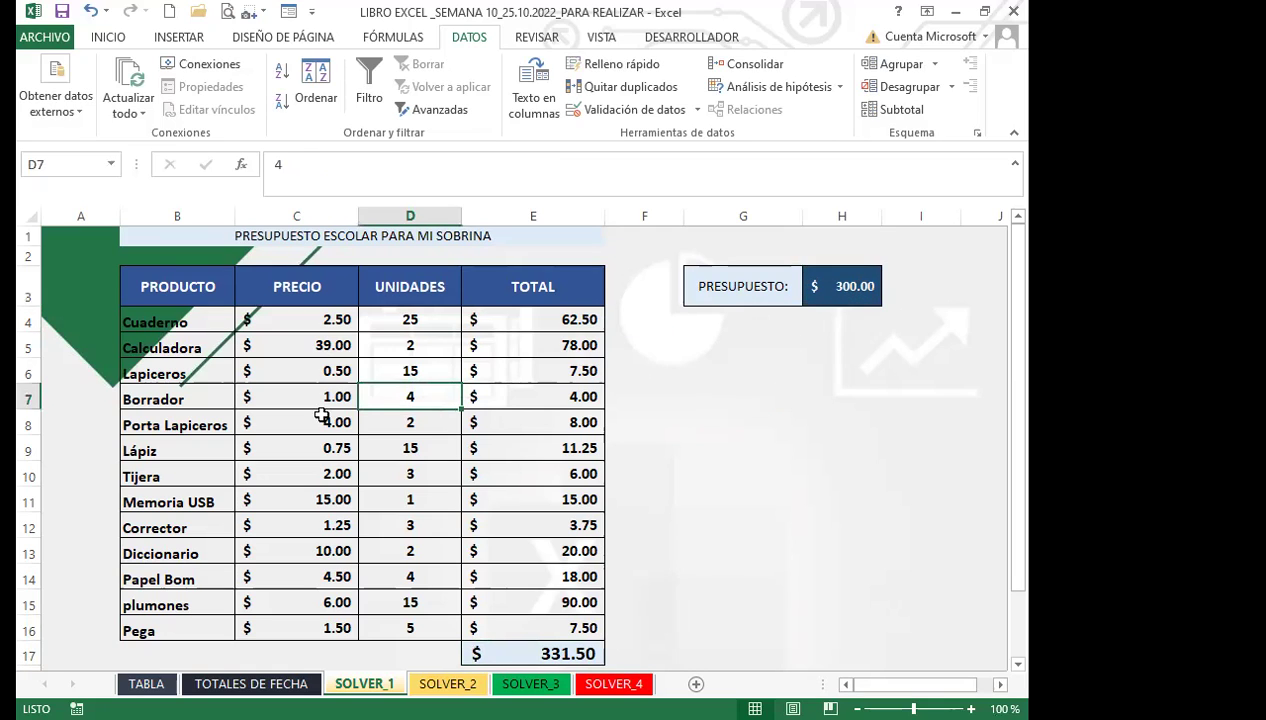
pyautogui.click(323, 452)
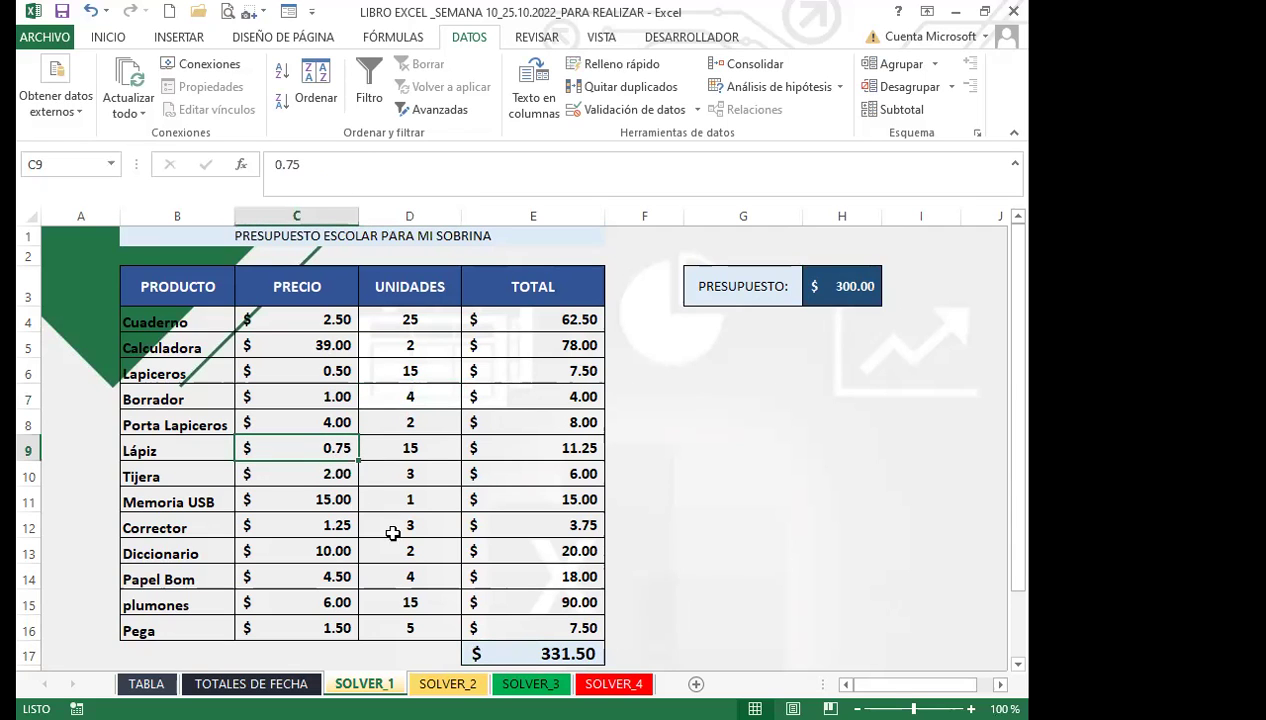
pyautogui.scroll(-2, 445, 563)
pyautogui.click(551, 500)
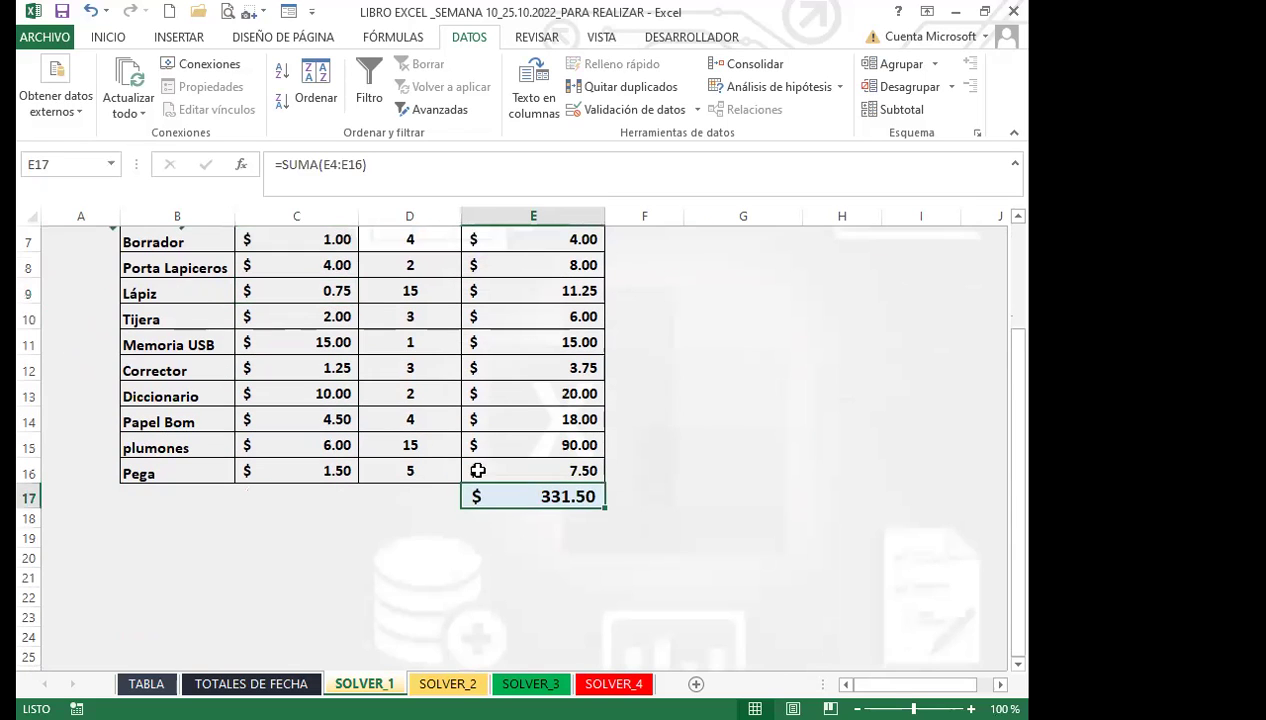
# - Revisit the UNIDADES range D4:D16 and inspect the quantities of Diccionario, Papel Bom and plumones
pyautogui.scroll(2, 404, 454)
pyautogui.moveTo(431, 318); pyautogui.dragTo(423, 625)
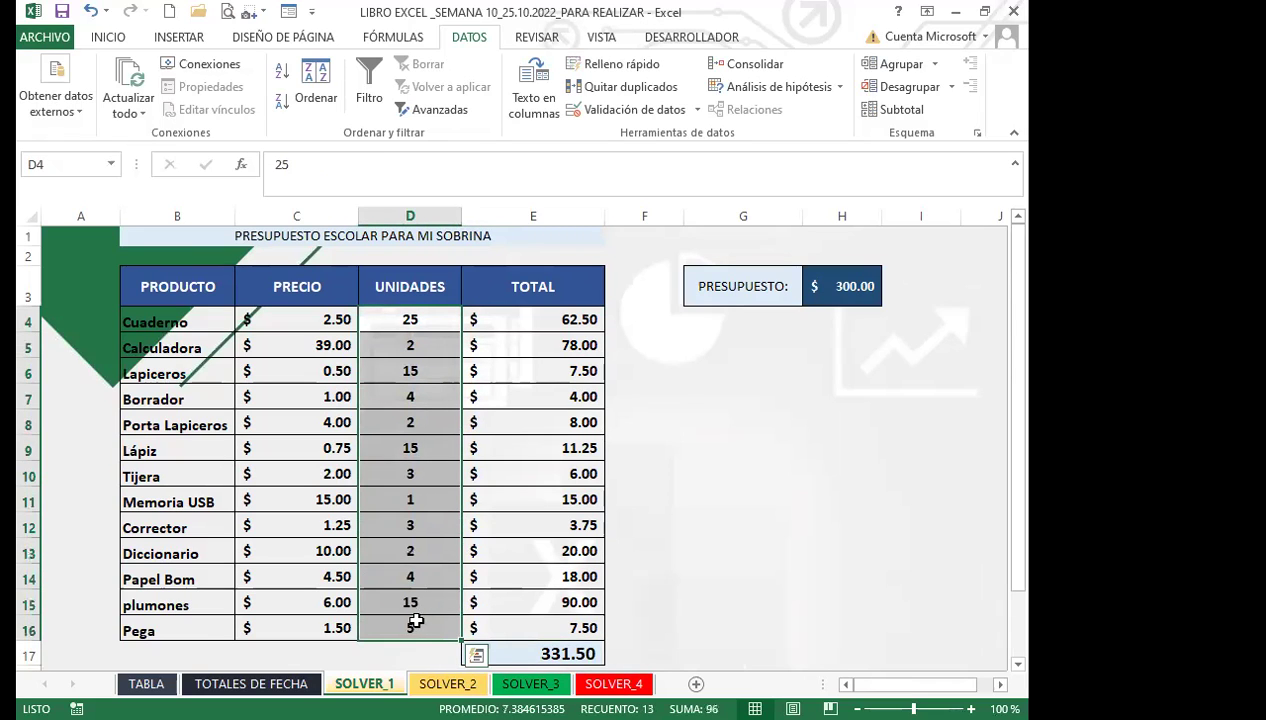
pyautogui.click(420, 545)
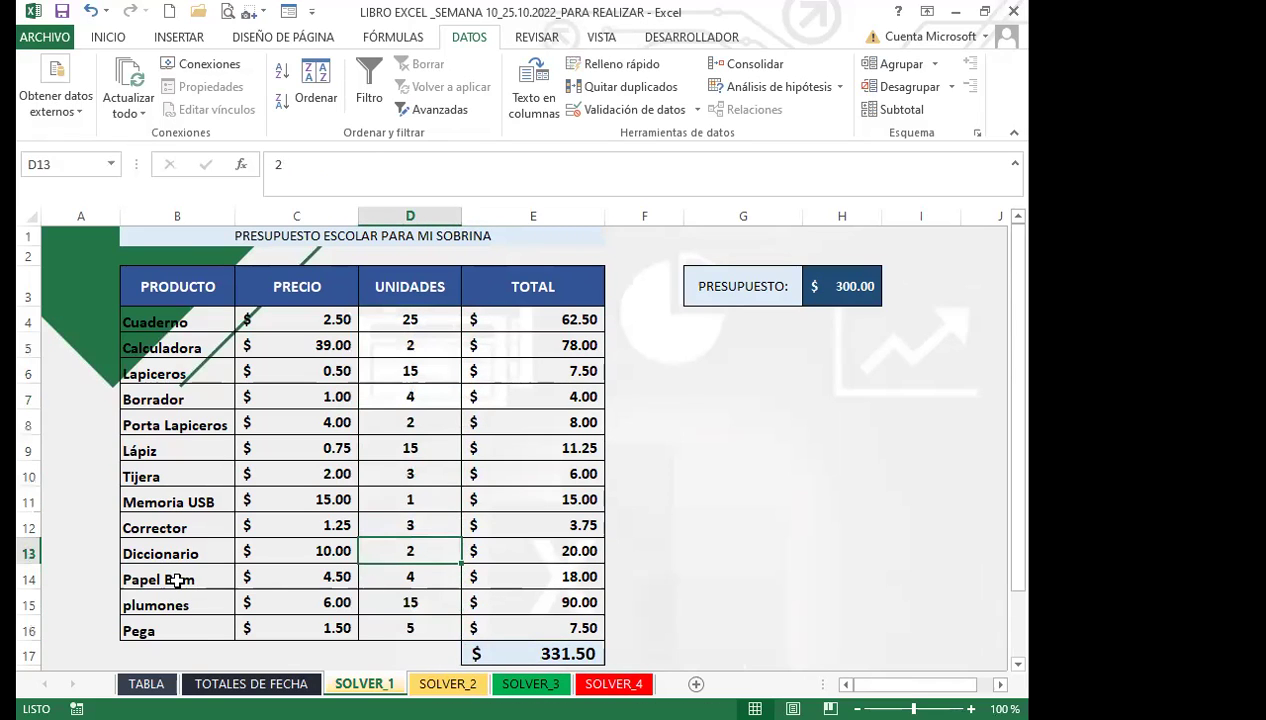
pyautogui.click(395, 577)
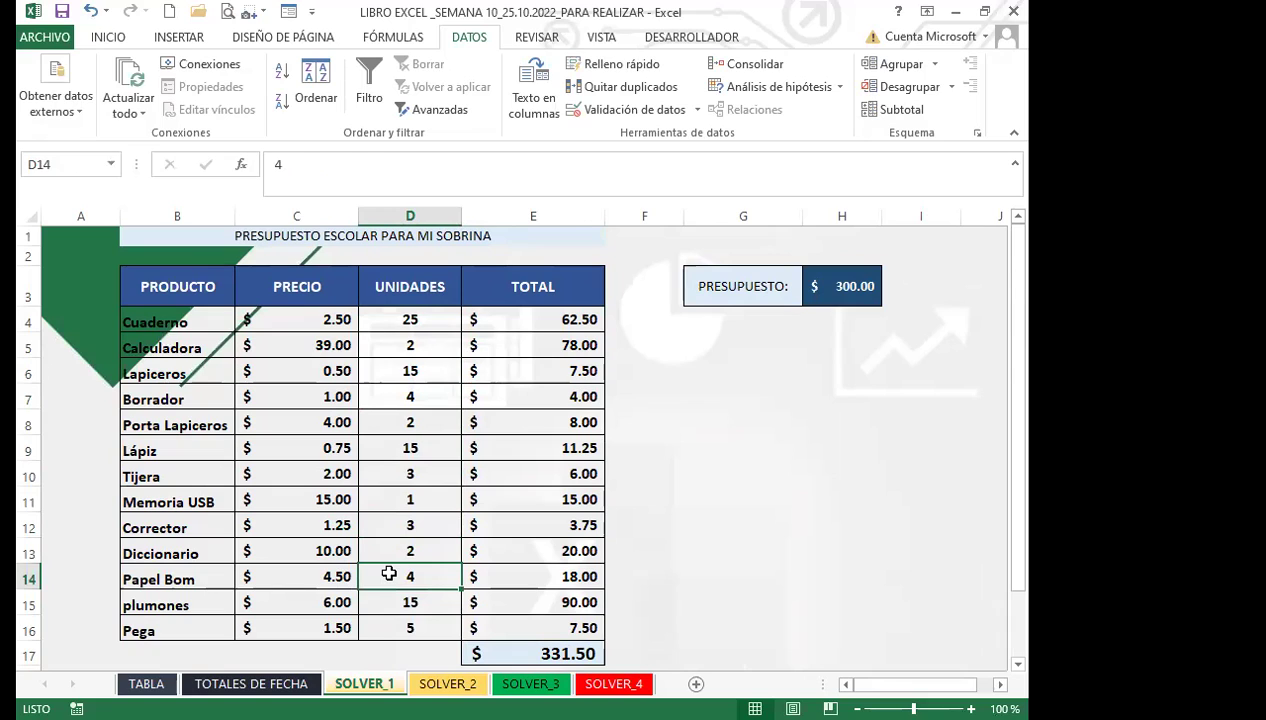
pyautogui.click(178, 598)
pyautogui.click(396, 601)
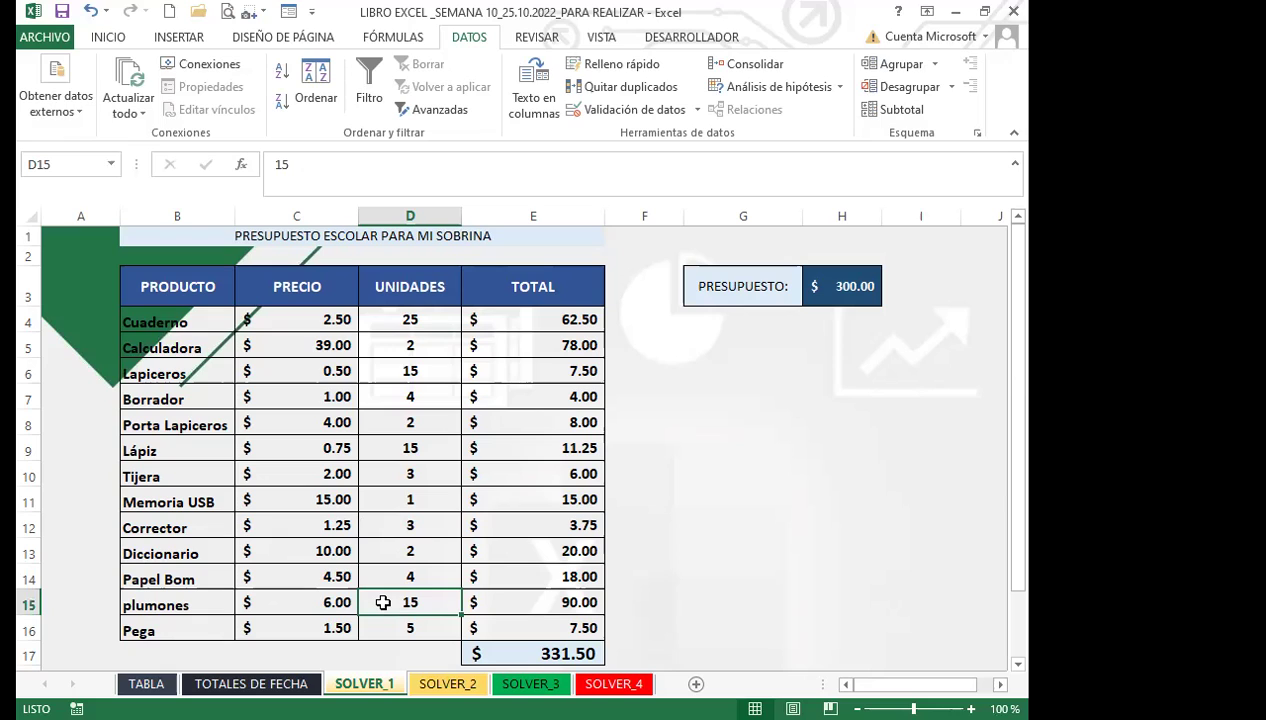
# - Check the plumones quantity and the UNIDADES cells from D4 to D16 against the SUMA total in E17
pyautogui.click(140, 600)
pyautogui.click(377, 600)
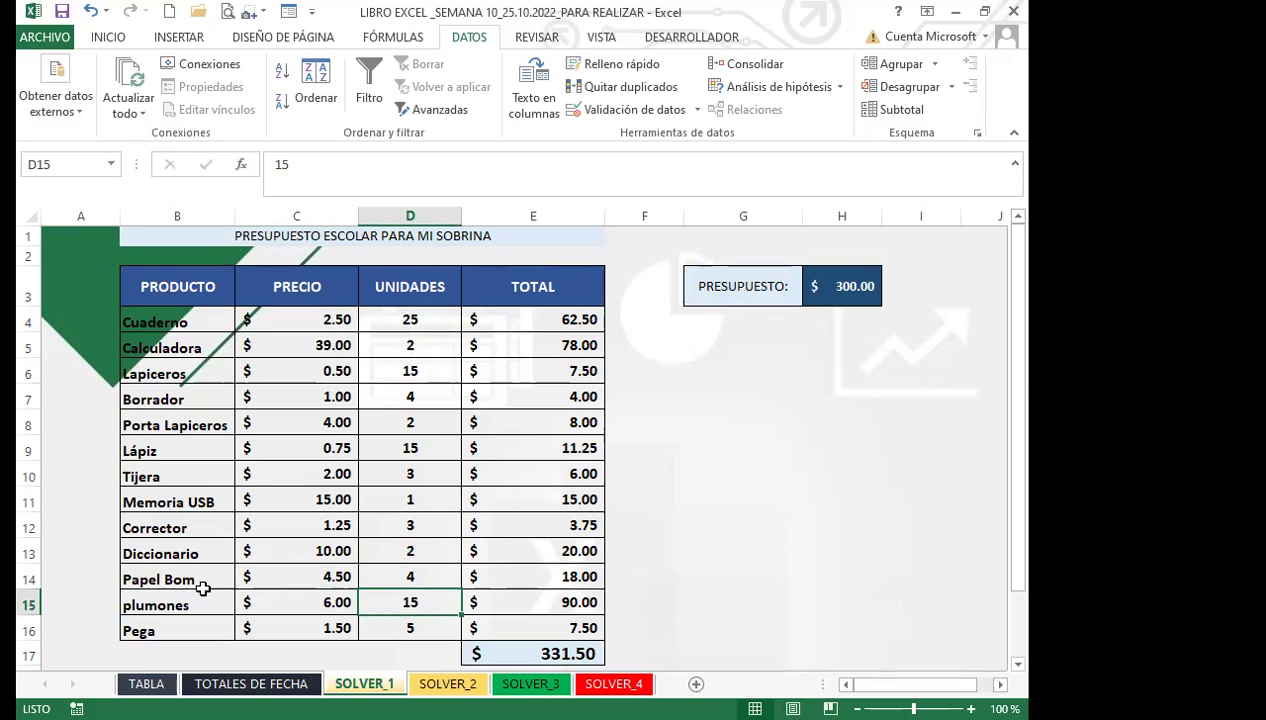
pyautogui.click(182, 600)
pyautogui.click(400, 601)
pyautogui.click(388, 326)
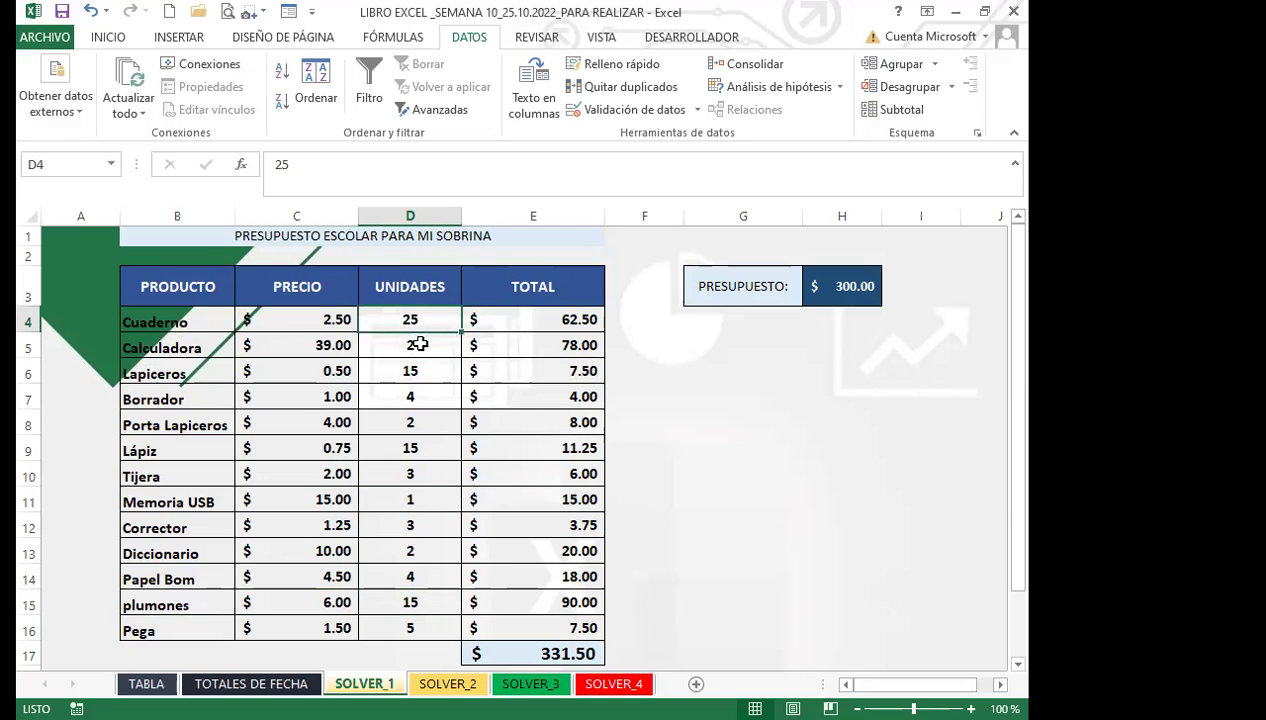
pyautogui.click(422, 626)
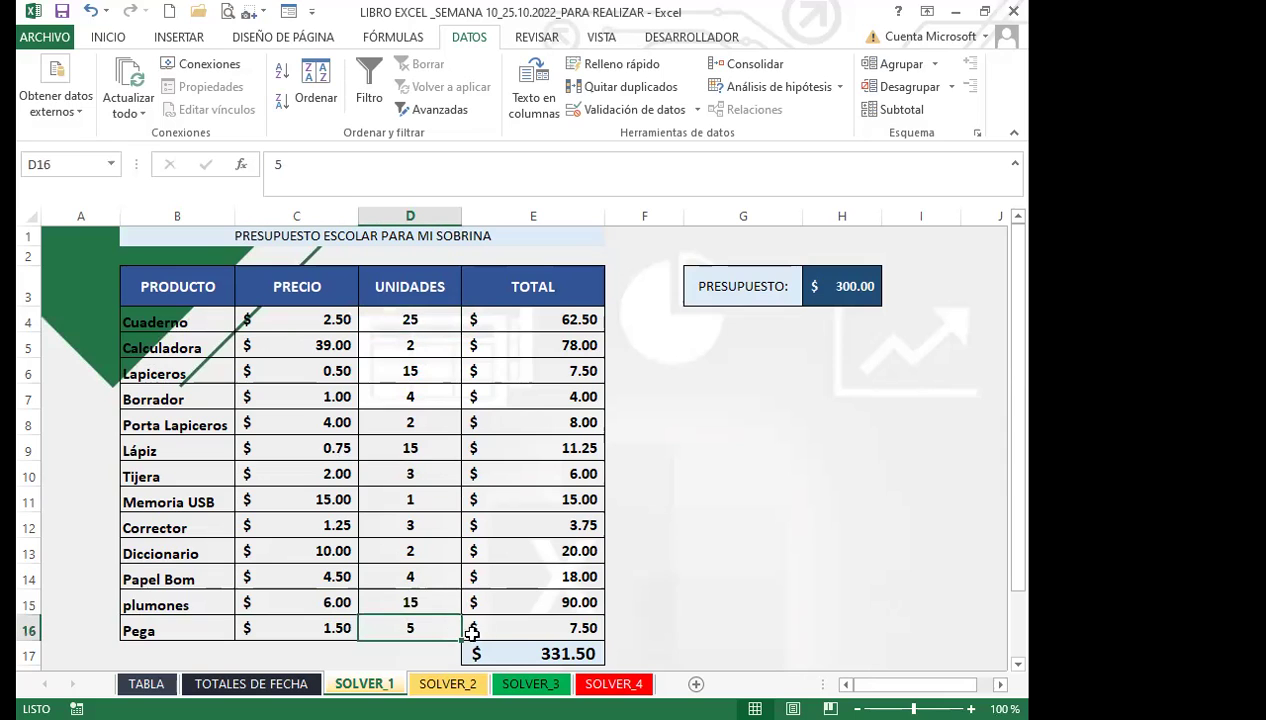
pyautogui.click(538, 648)
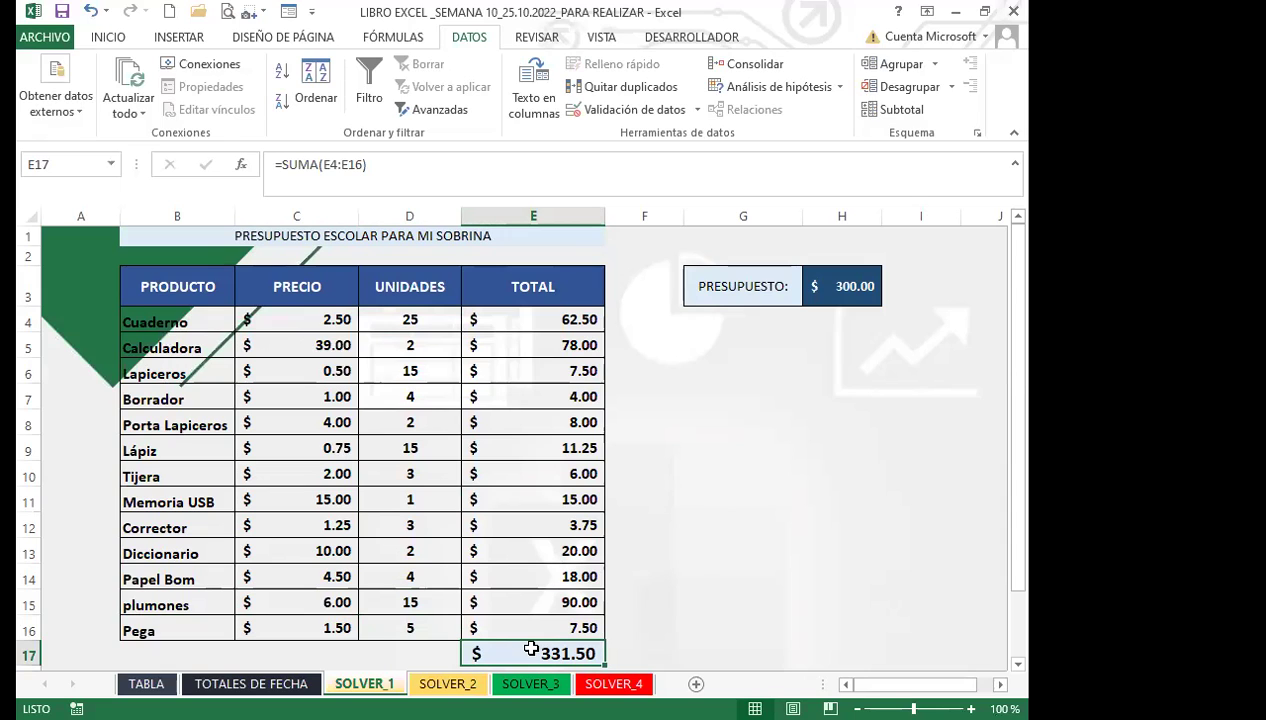
pyautogui.click(410, 450)
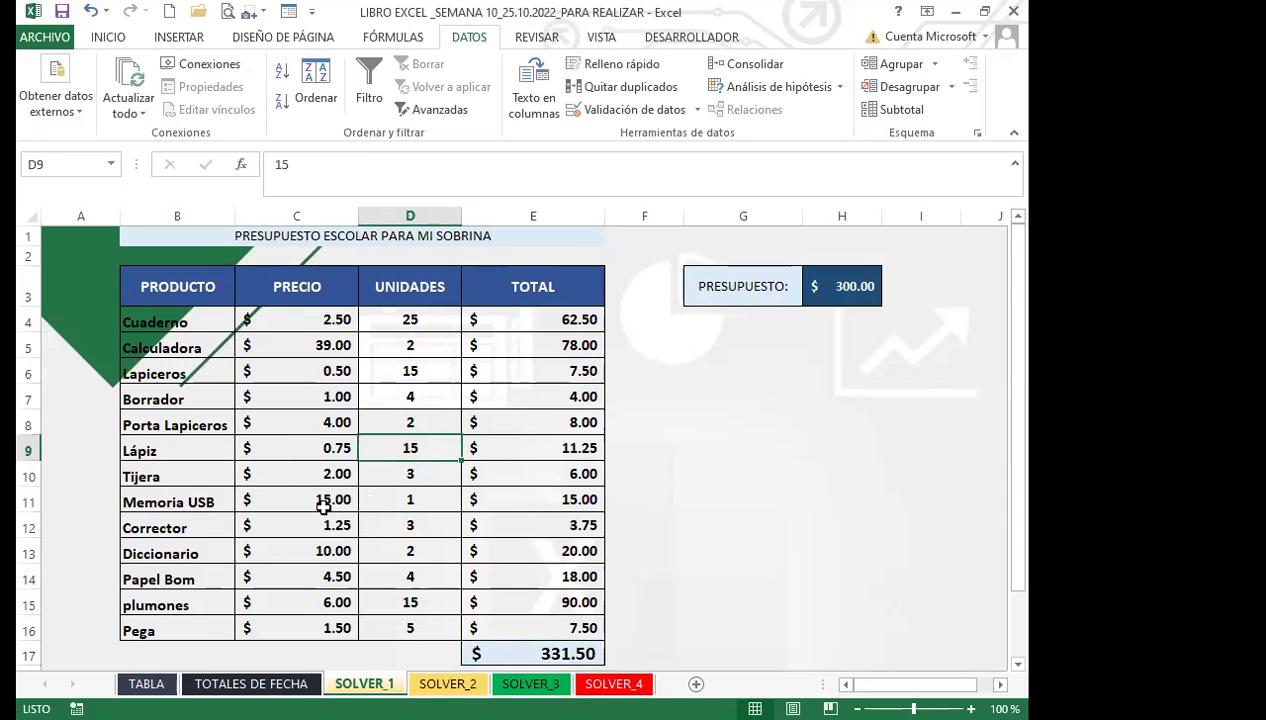
pyautogui.click(540, 653)
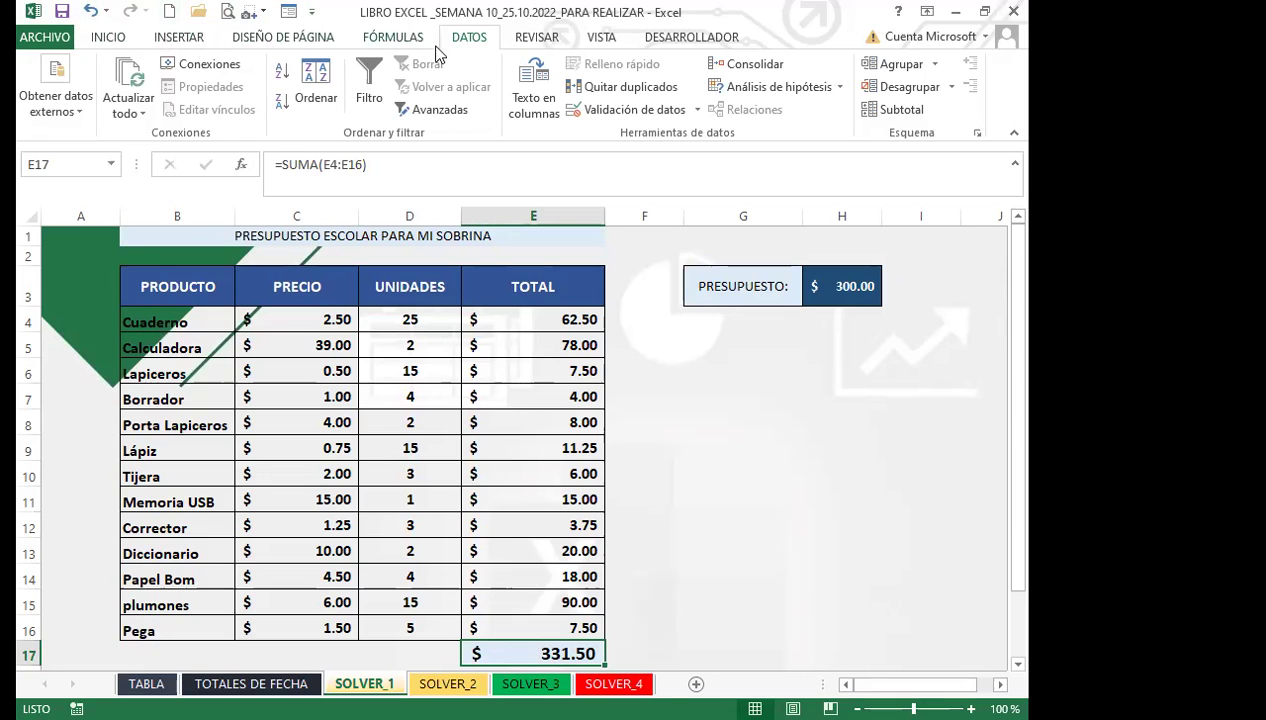
# - Open the Excel options at the quick access toolbar customization page
pyautogui.click(392, 40)
pyautogui.click(472, 40)
pyautogui.click(312, 12)
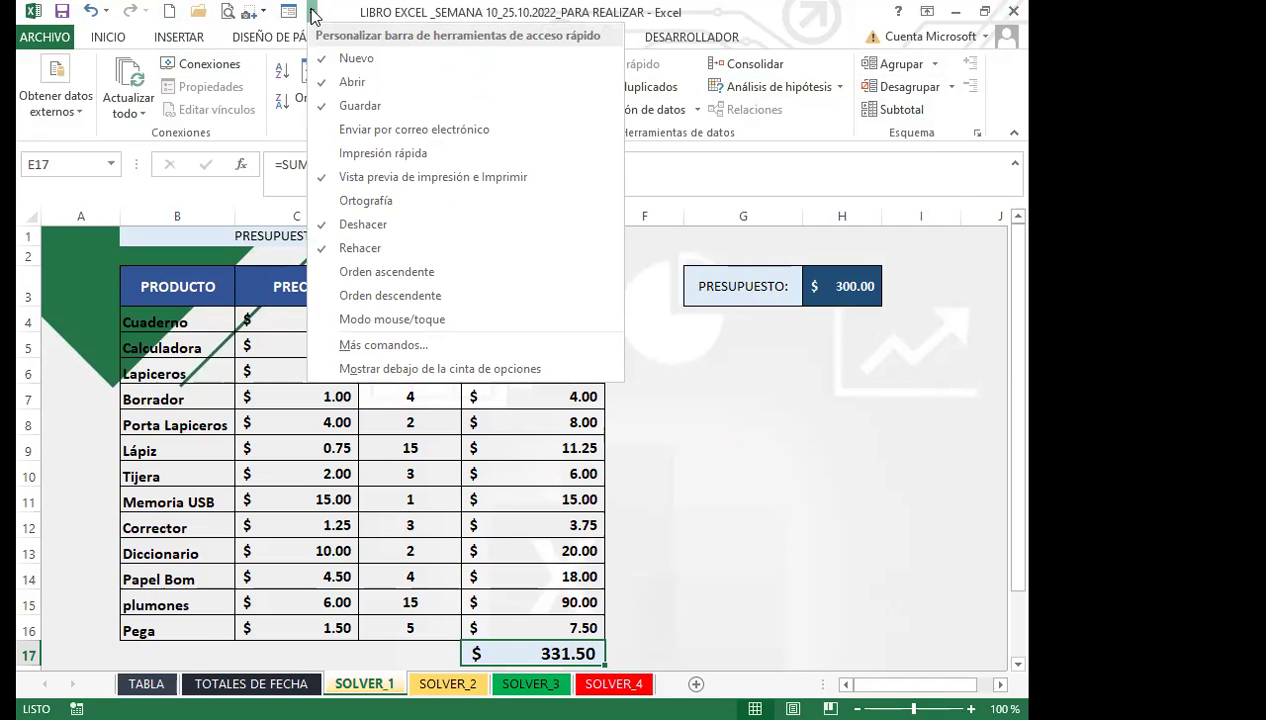
pyautogui.click(385, 348)
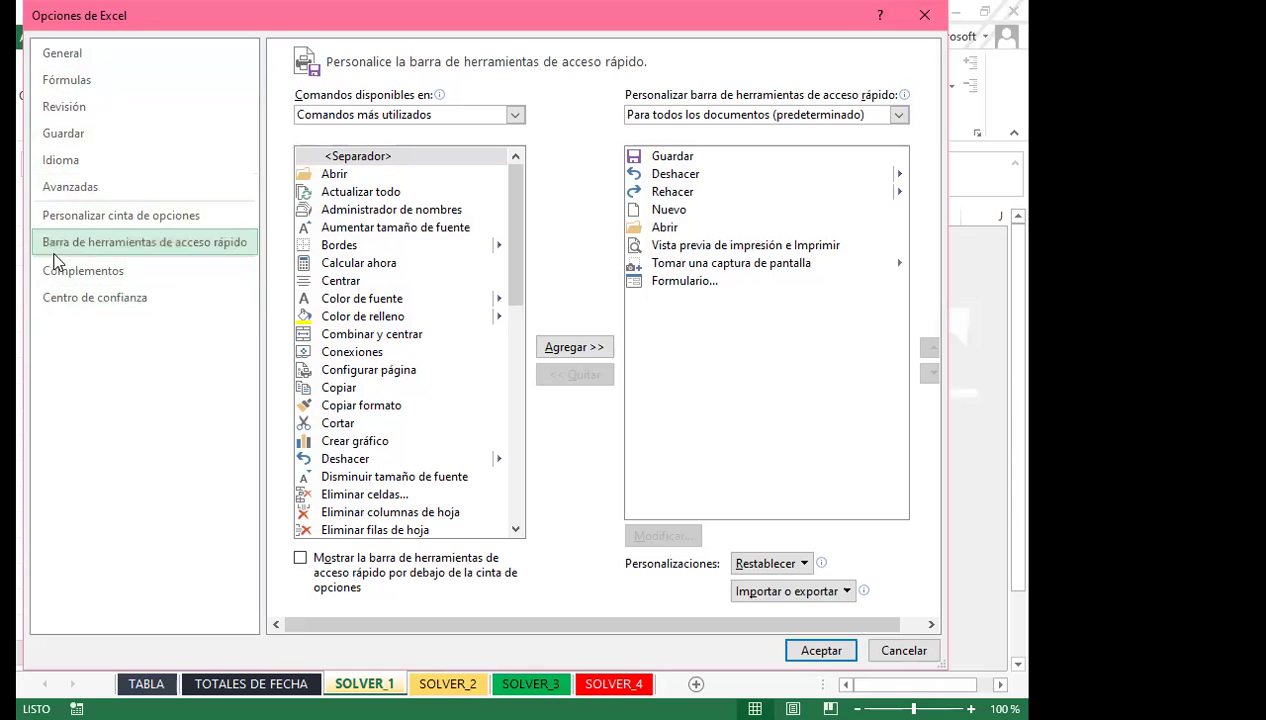
# - Look through the advanced and ribbon customization options, and list all commands available for the quick access toolbar
pyautogui.click(68, 192)
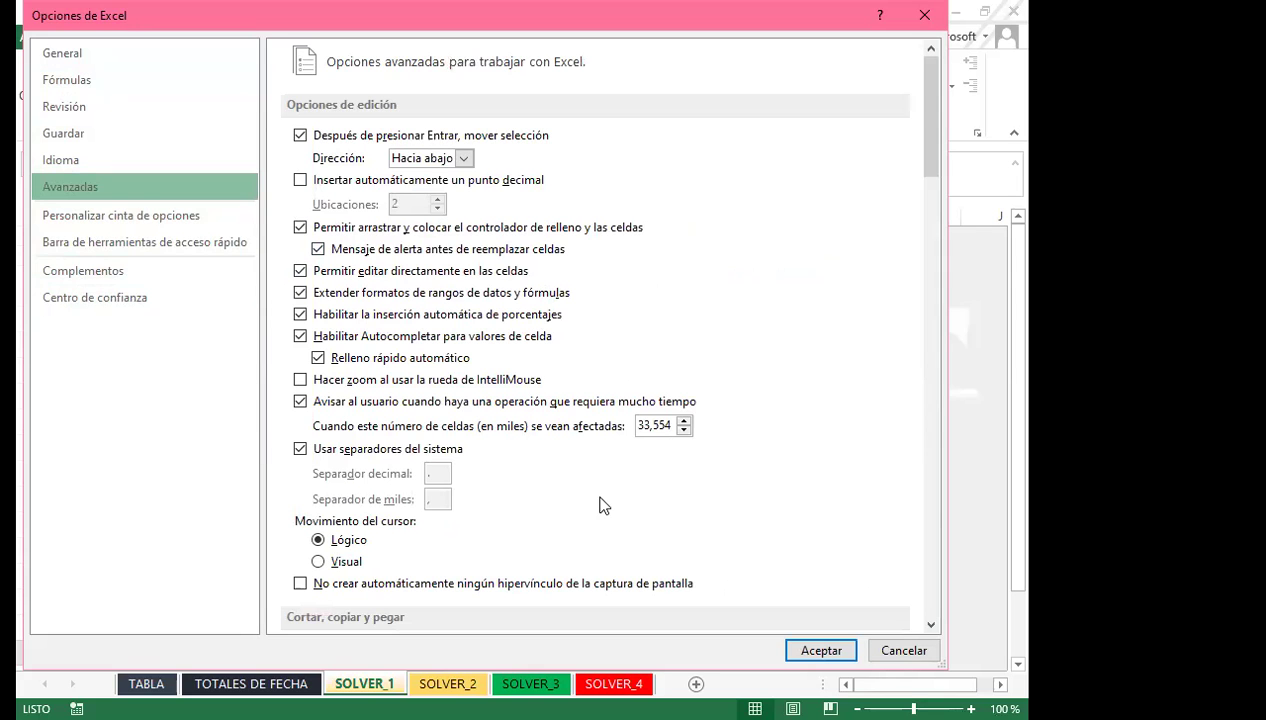
pyautogui.scroll(-10, 570, 472)
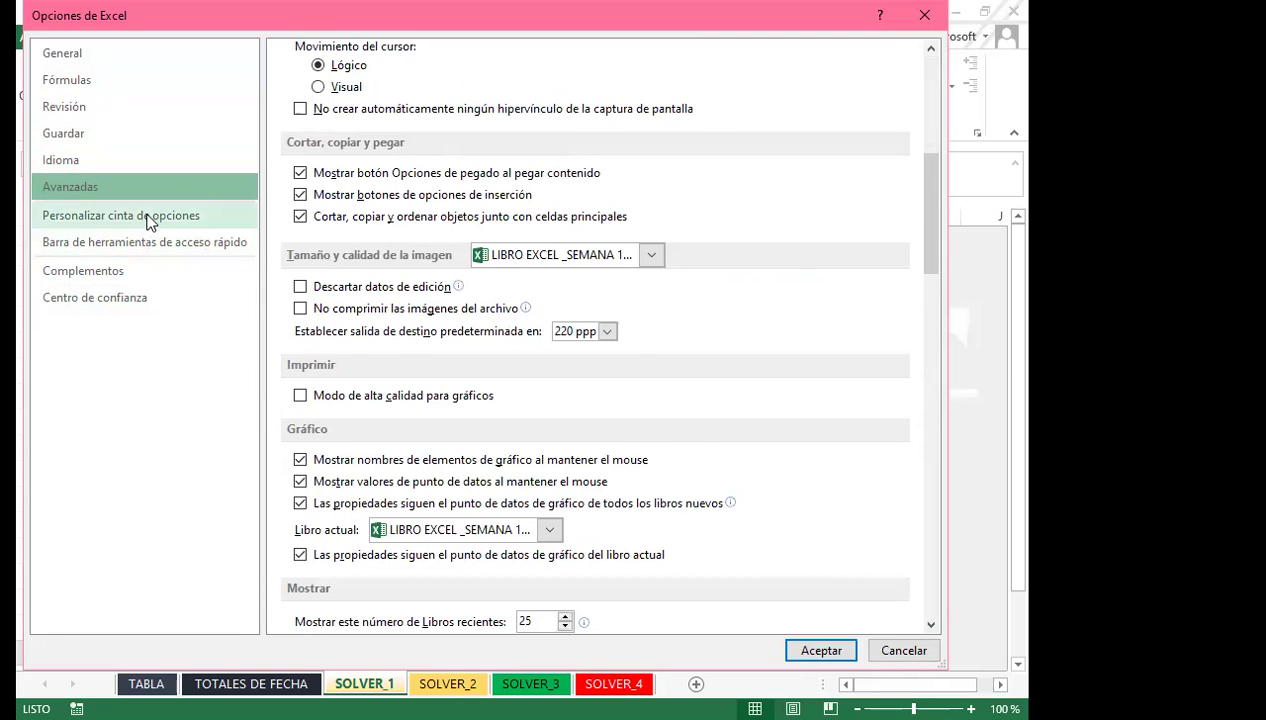
pyautogui.click(148, 218)
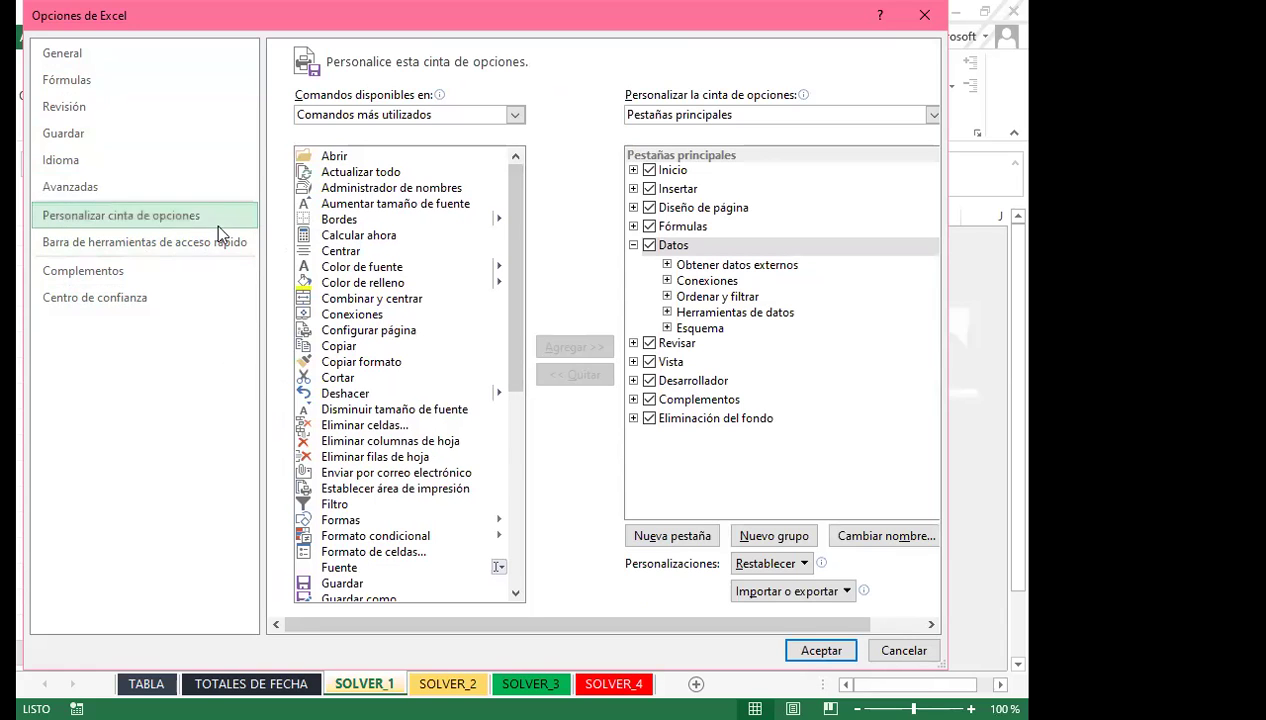
pyautogui.click(110, 243)
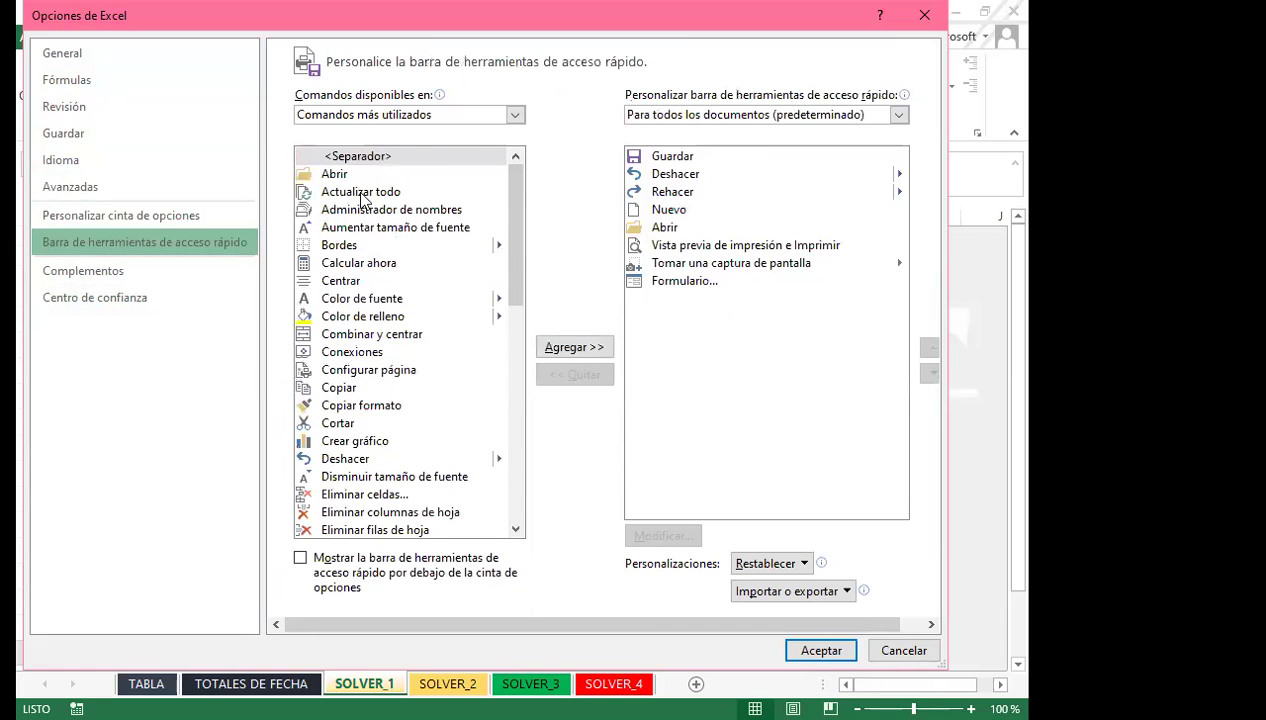
pyautogui.click(514, 115)
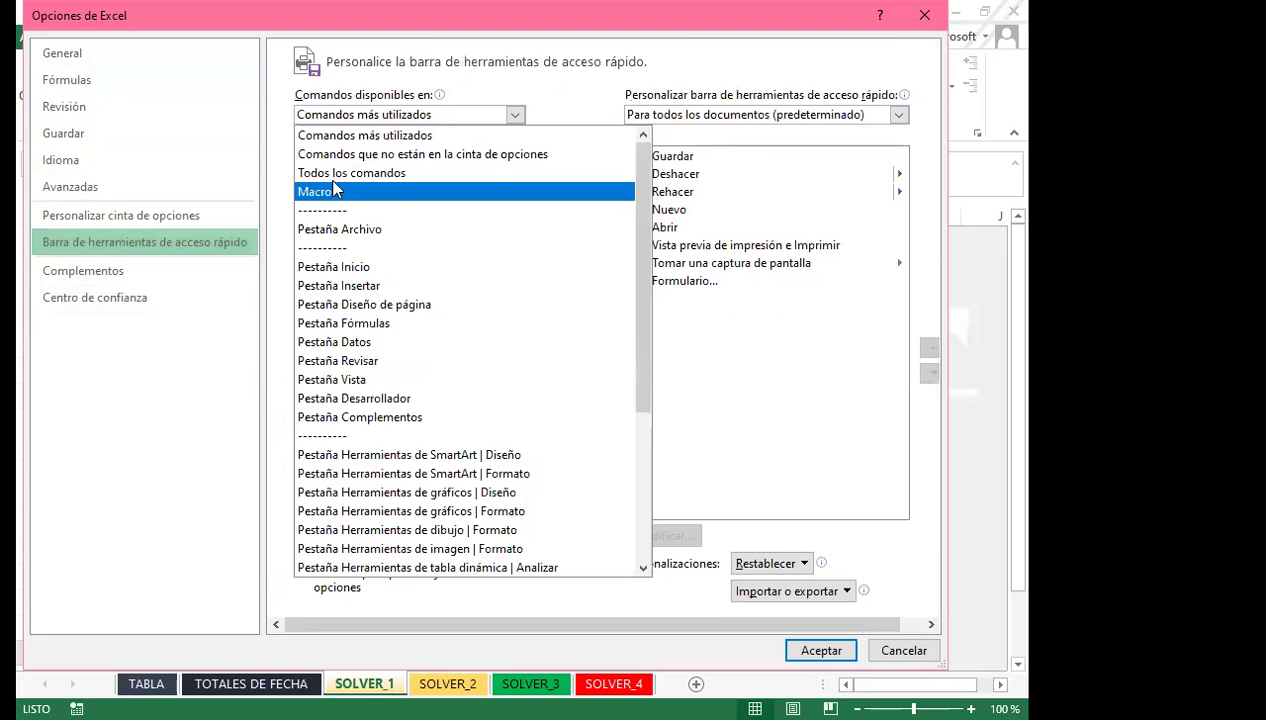
pyautogui.click(320, 173)
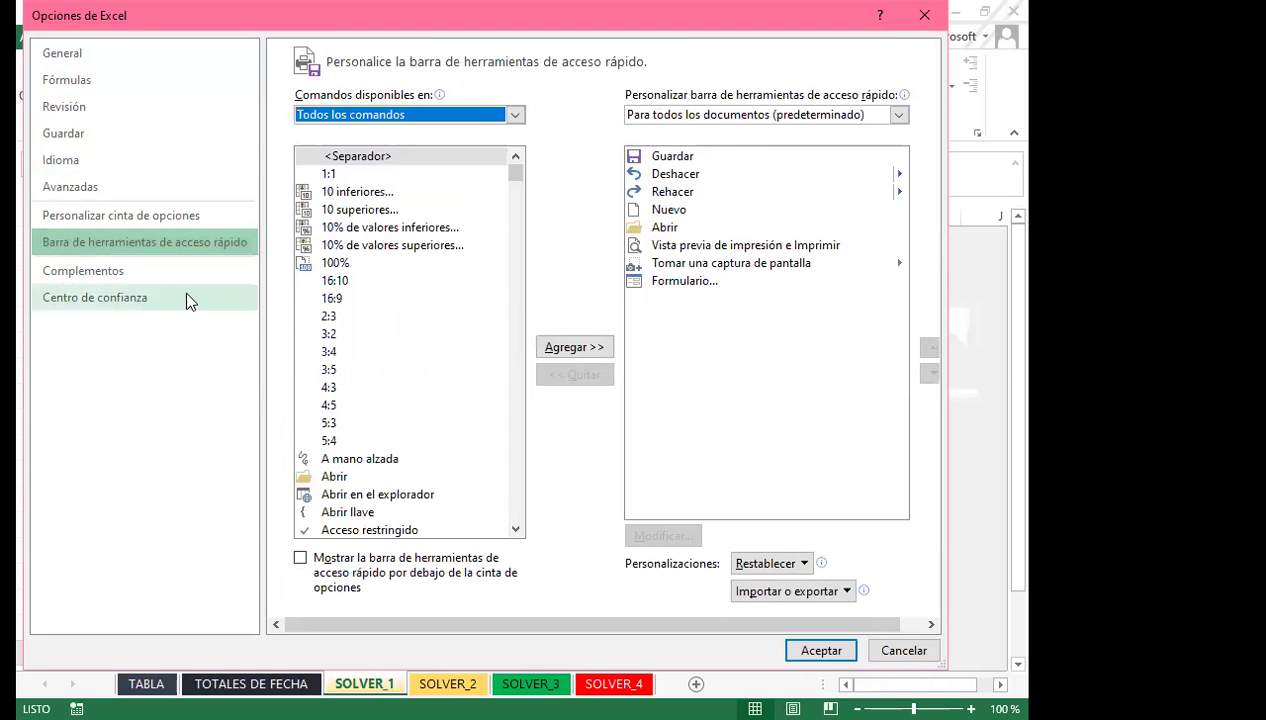
# - Enable the Herramientas para análisis and Solver add-ins from the Excel add-ins manager
pyautogui.click(85, 275)
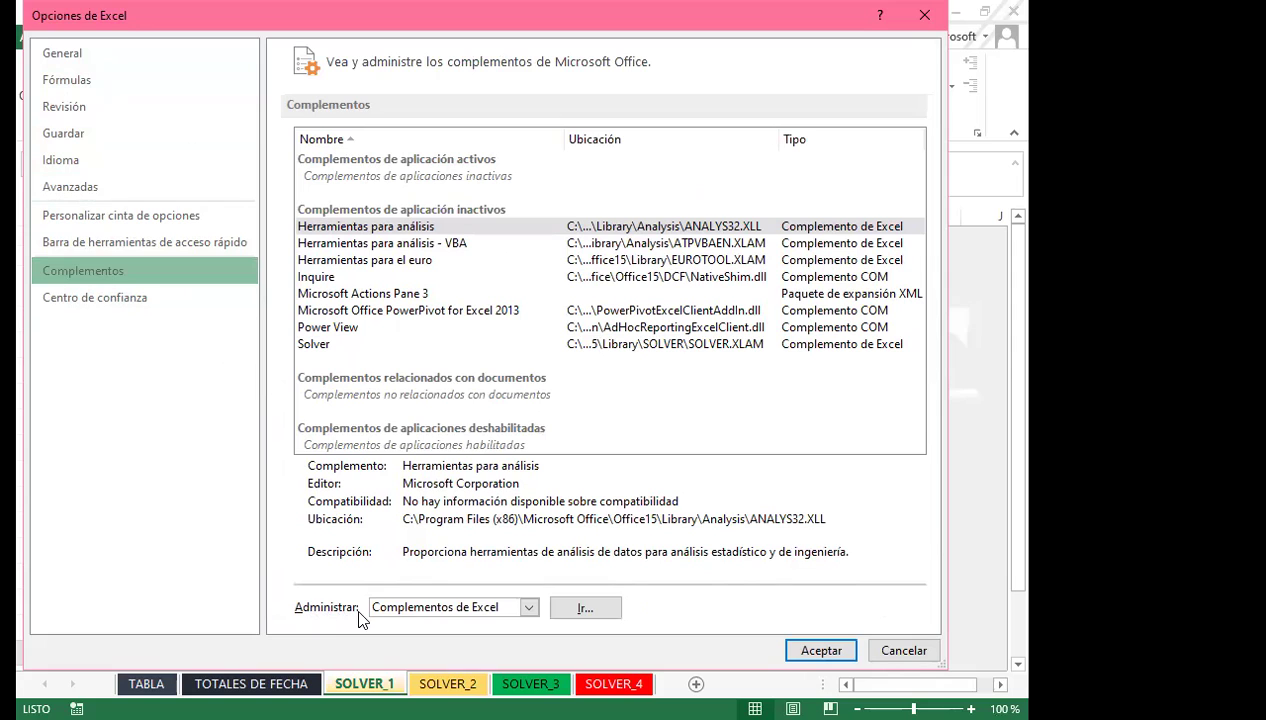
pyautogui.click(587, 612)
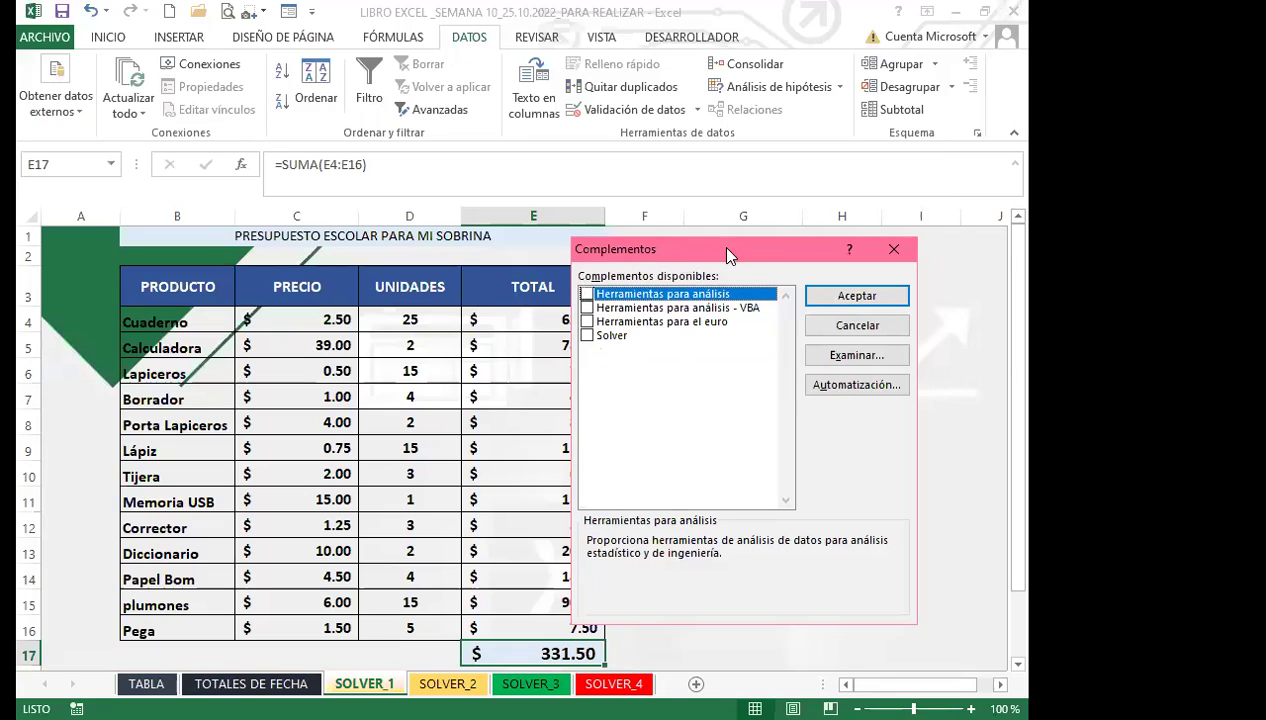
pyautogui.moveTo(720, 250); pyautogui.dragTo(557, 236)
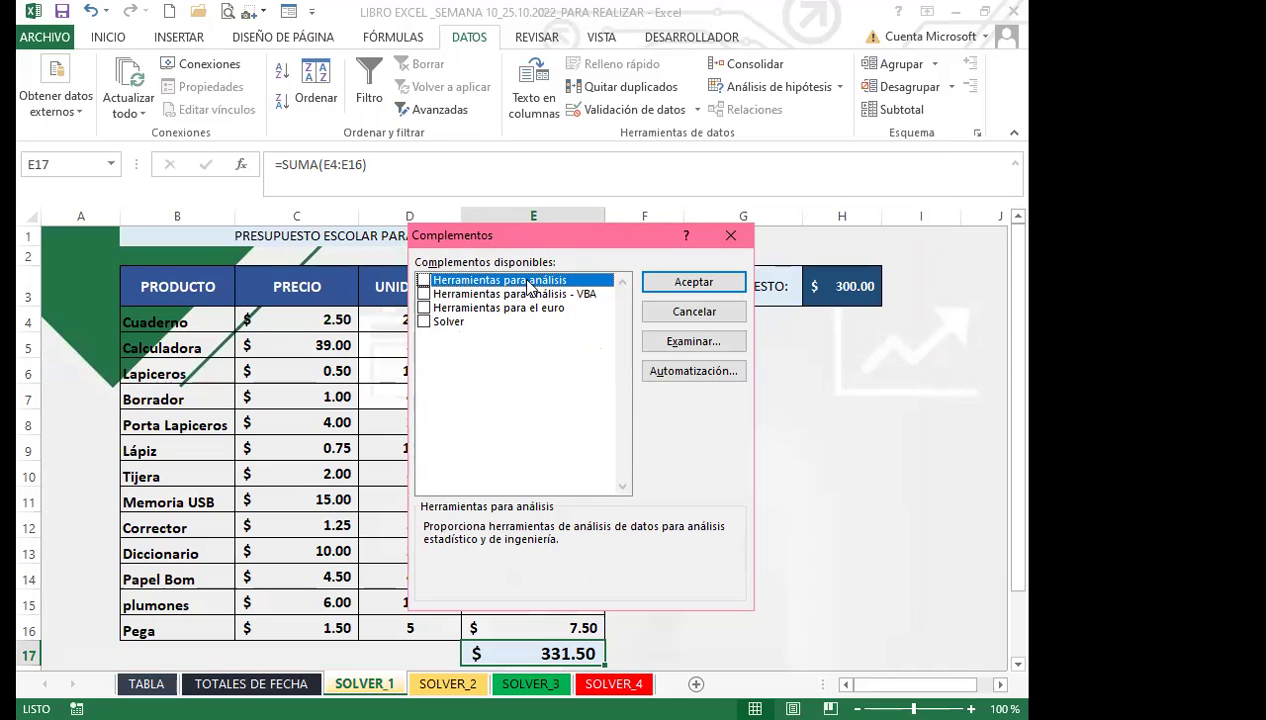
pyautogui.click(423, 281)
pyautogui.click(421, 321)
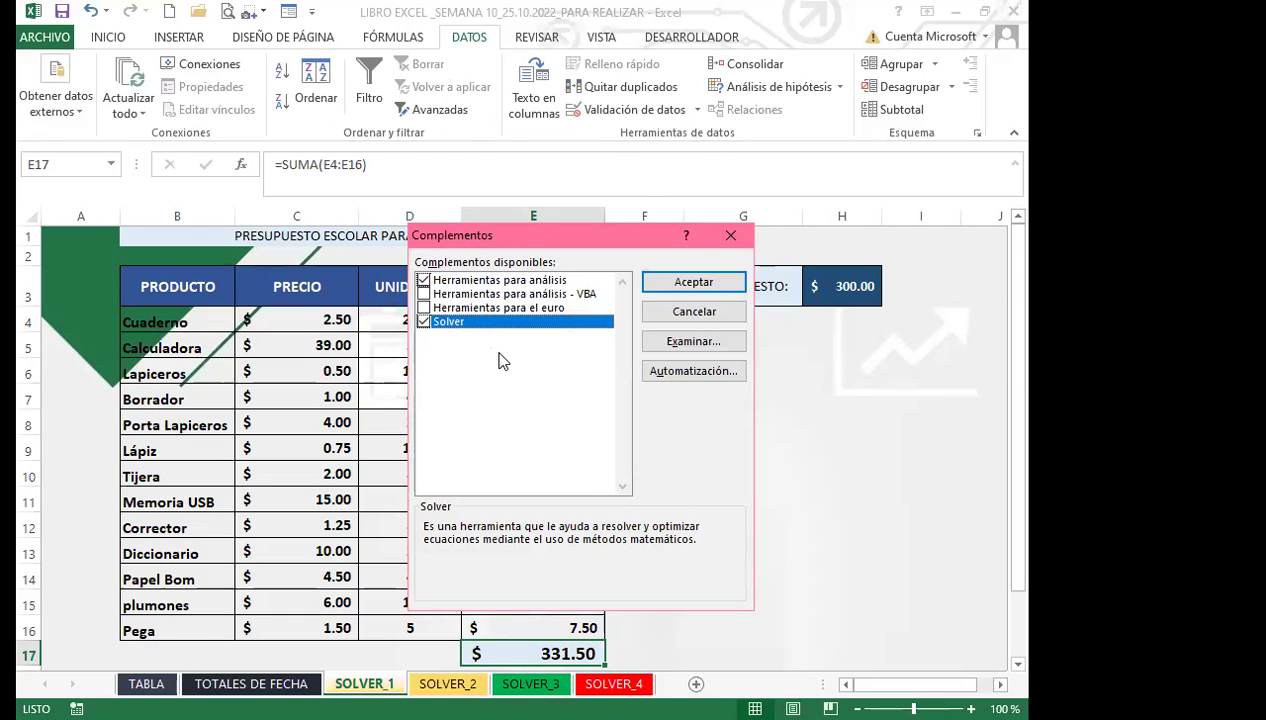
pyautogui.click(703, 285)
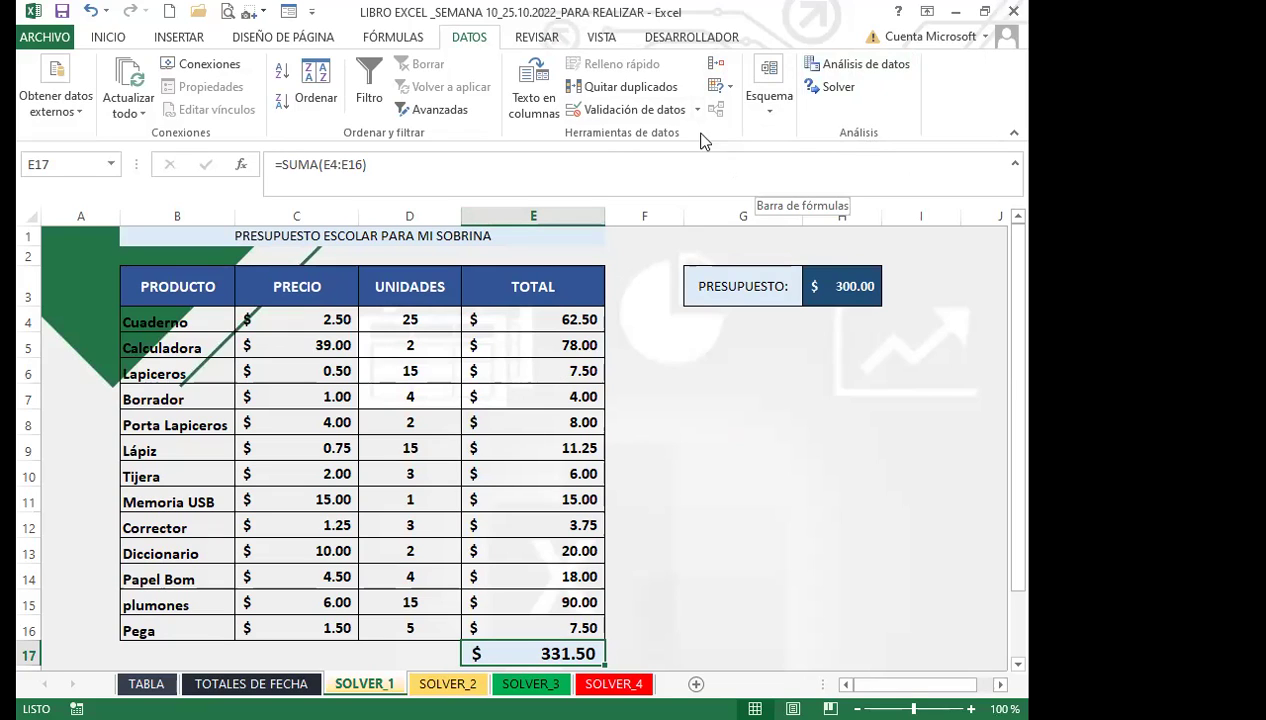
# - Open Solver with the total in E17 as the objective and set its target to a value of 300
pyautogui.click(108, 37)
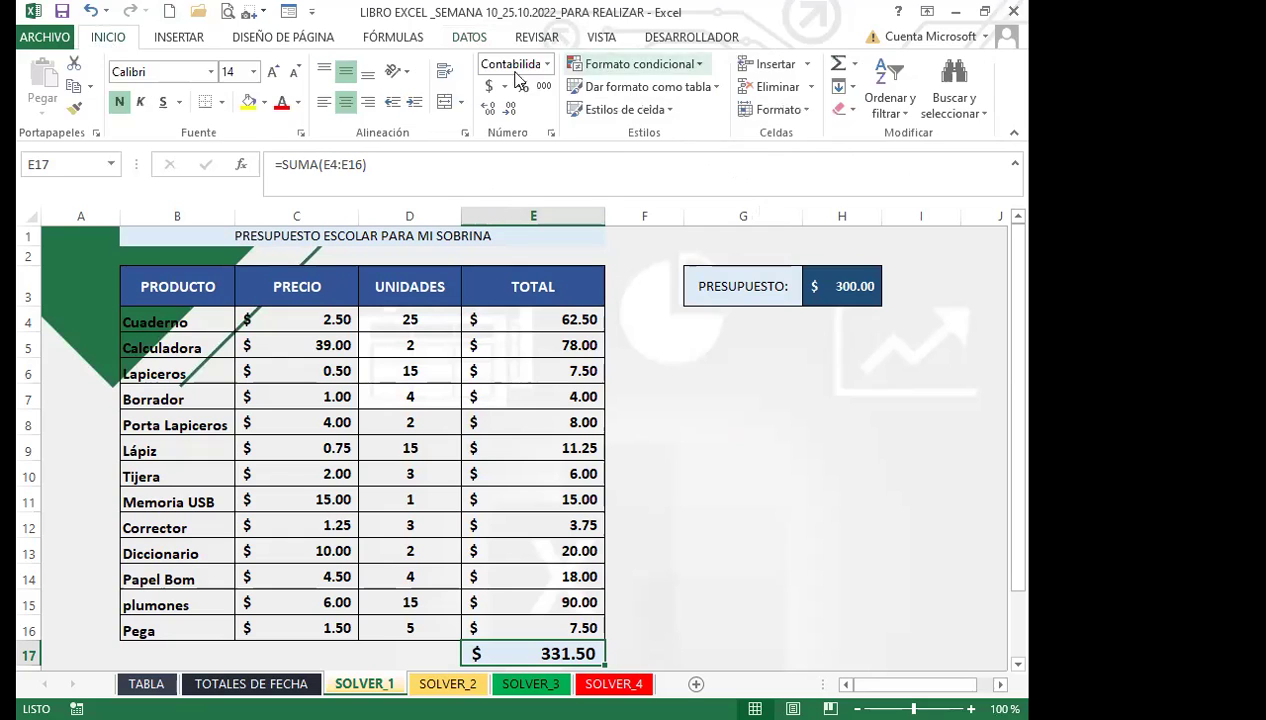
pyautogui.click(458, 37)
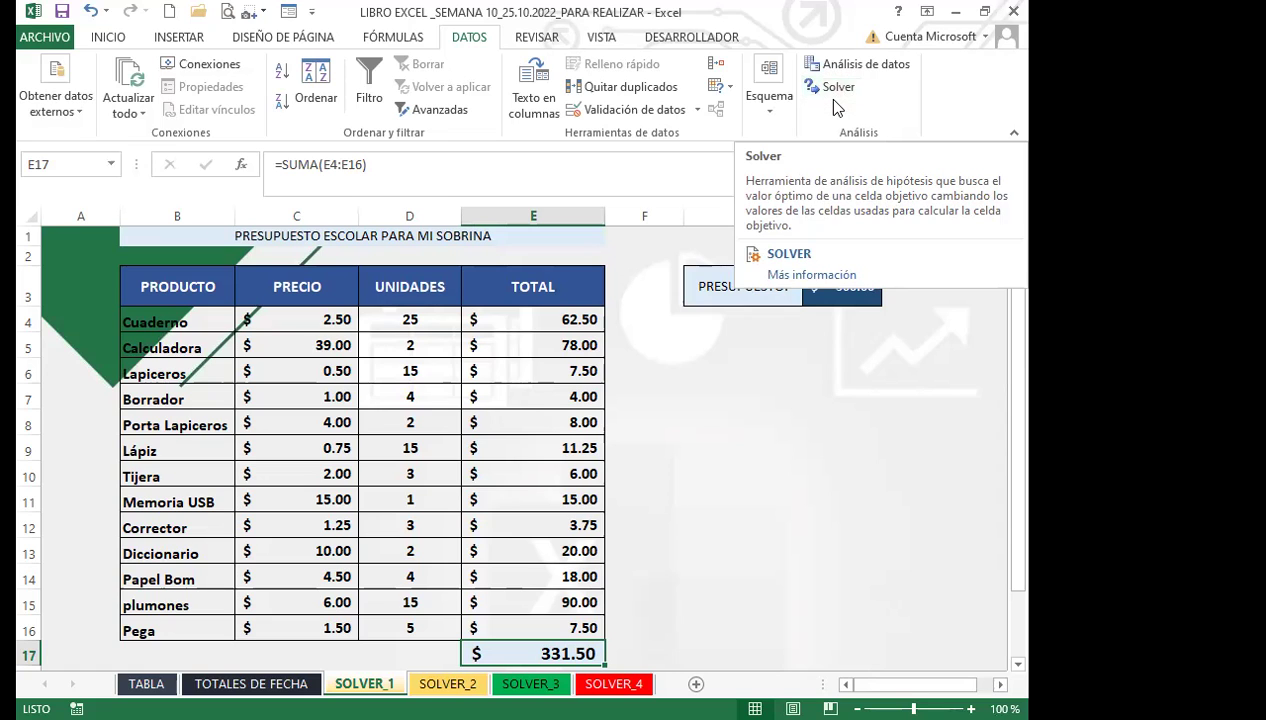
pyautogui.click(834, 88)
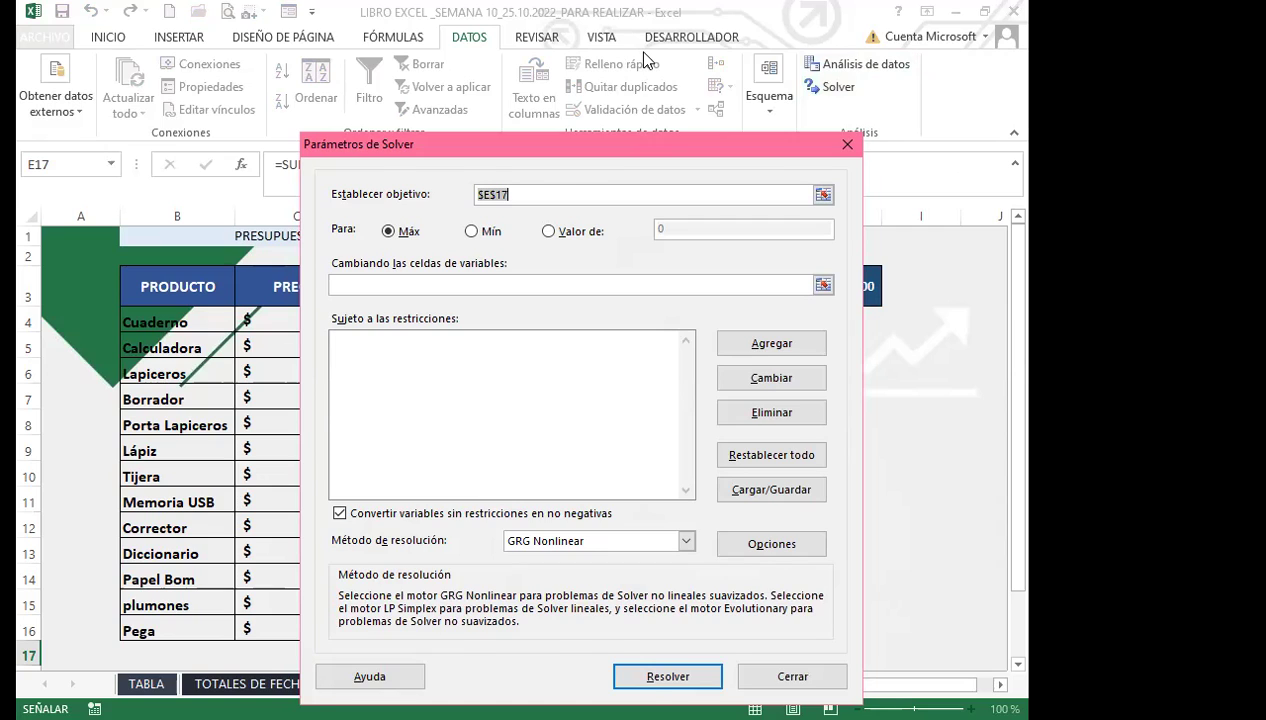
pyautogui.moveTo(649, 144); pyautogui.dragTo(644, 56)
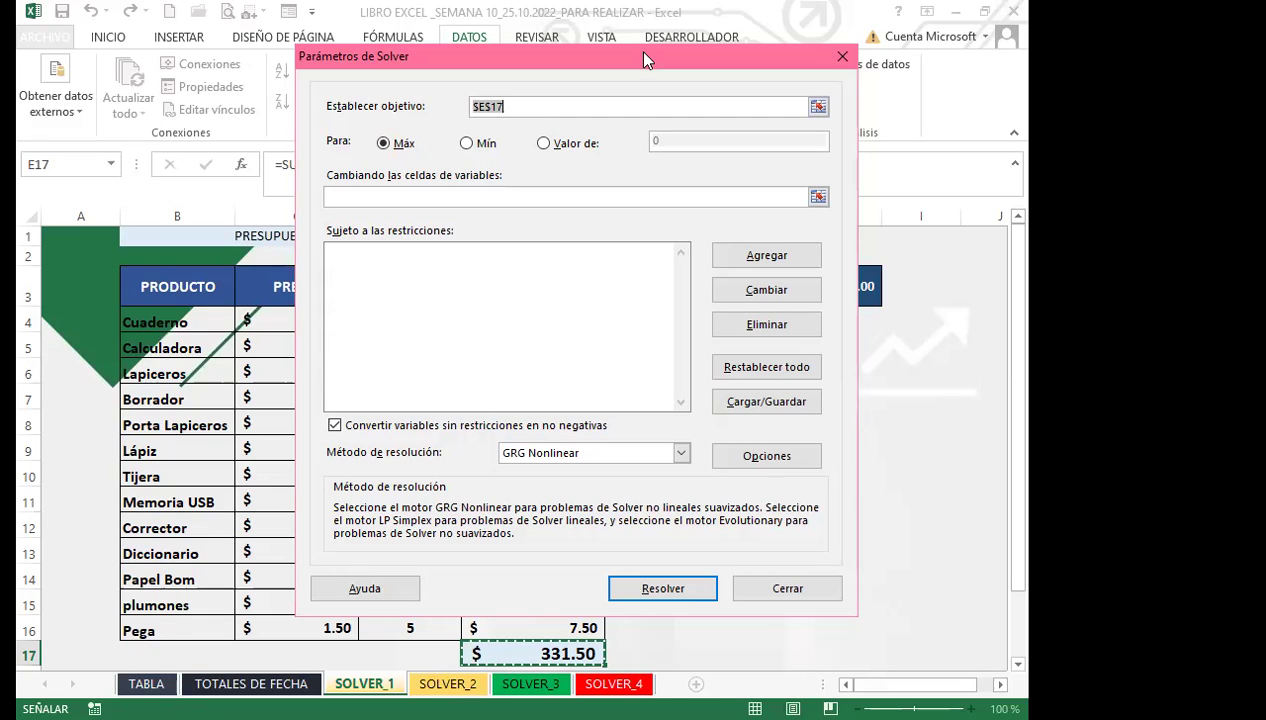
pyautogui.click(545, 145)
pyautogui.click(665, 141)
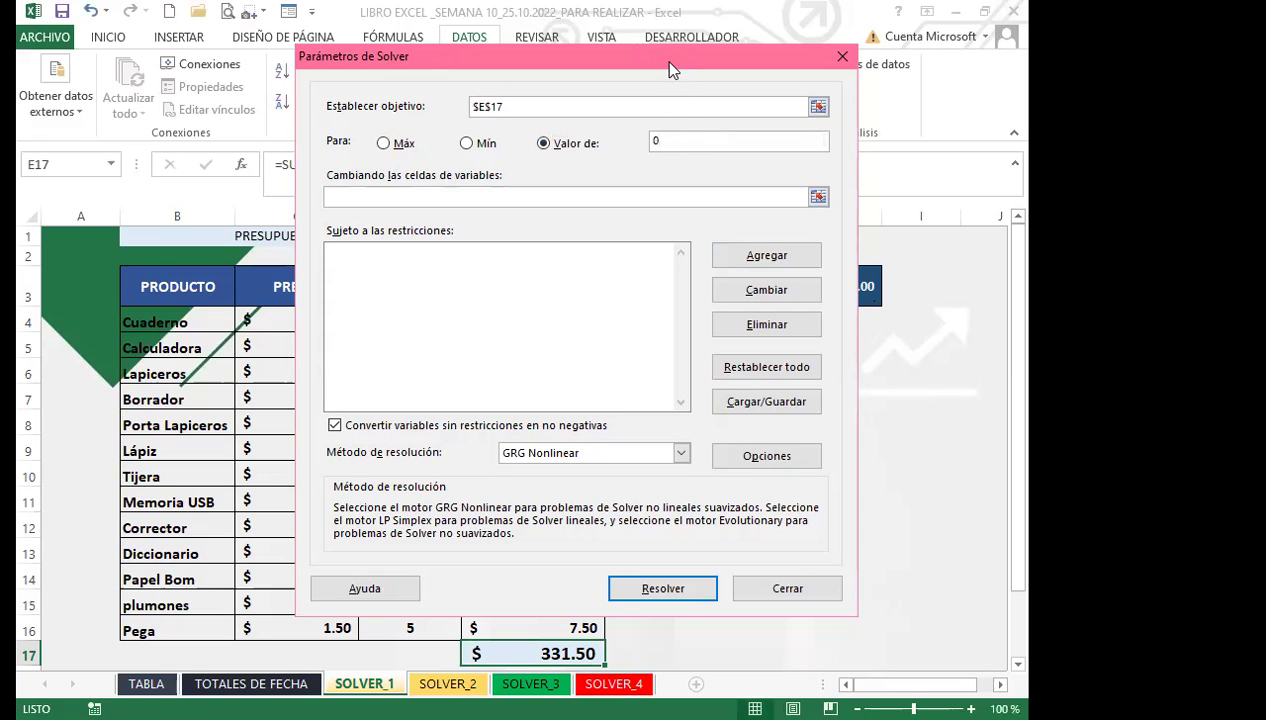
pyautogui.moveTo(462, 57); pyautogui.dragTo(232, 81)
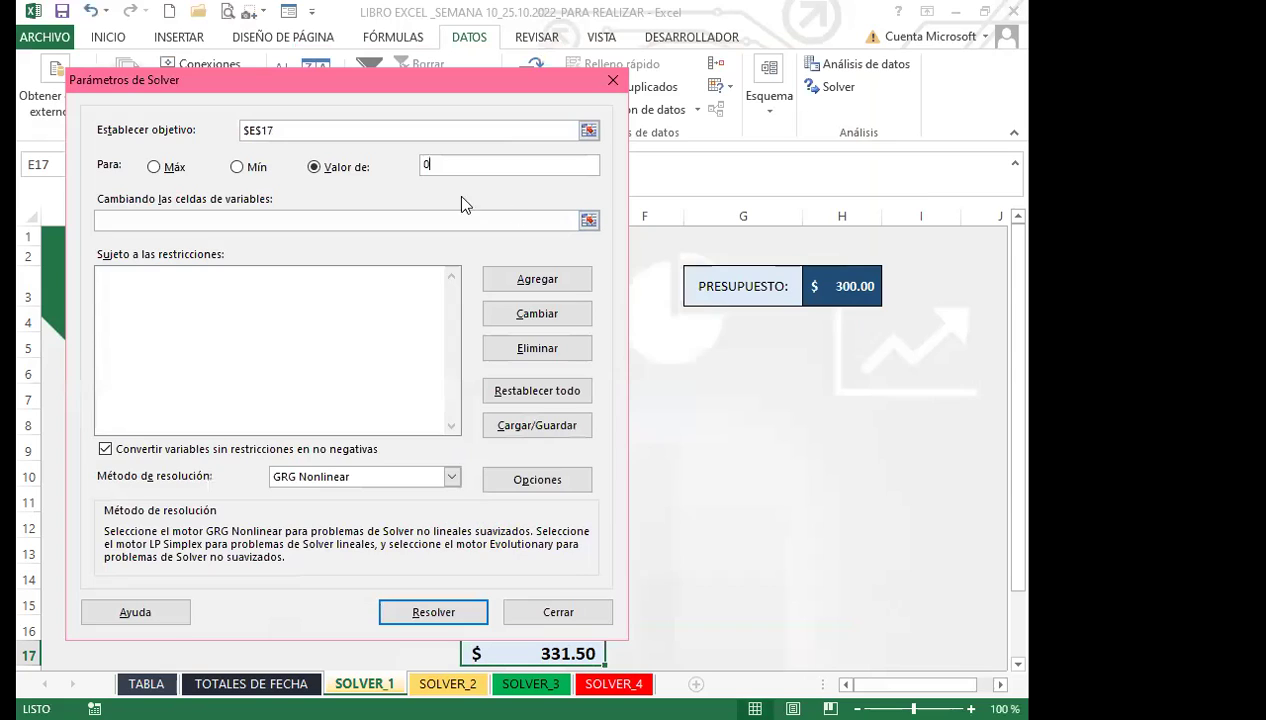
pyautogui.moveTo(424, 164); pyautogui.dragTo(489, 164)
pyautogui.write('300')
# - Set the UNIDADES range D4:D16 as the variable cells that Solver may change
pyautogui.moveTo(347, 91); pyautogui.dragTo(735, 96)
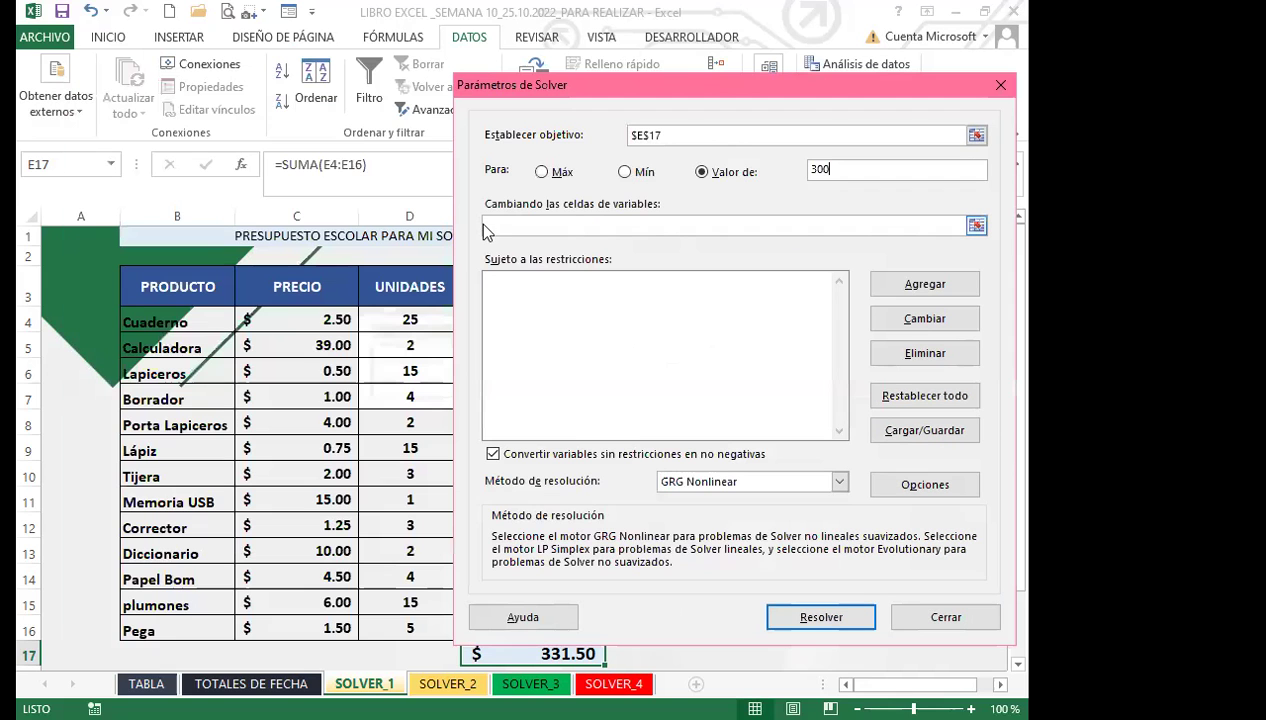
pyautogui.click(556, 224)
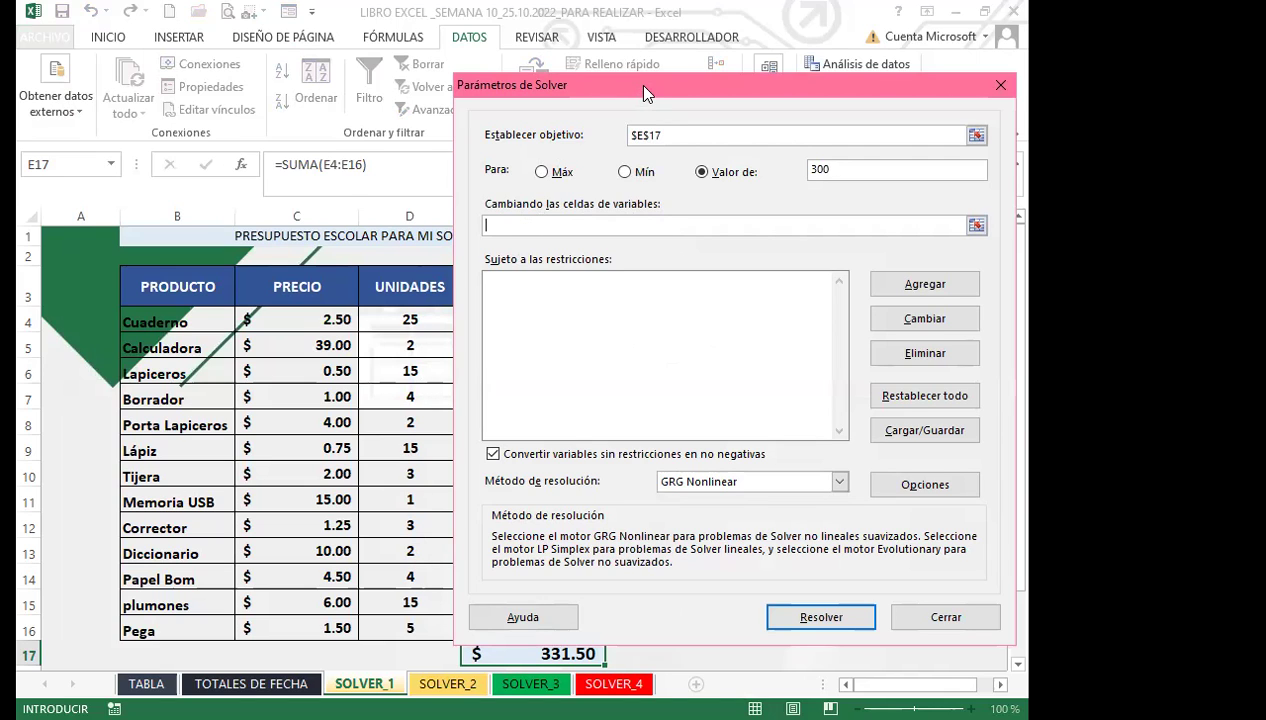
pyautogui.moveTo(643, 87); pyautogui.dragTo(715, 85)
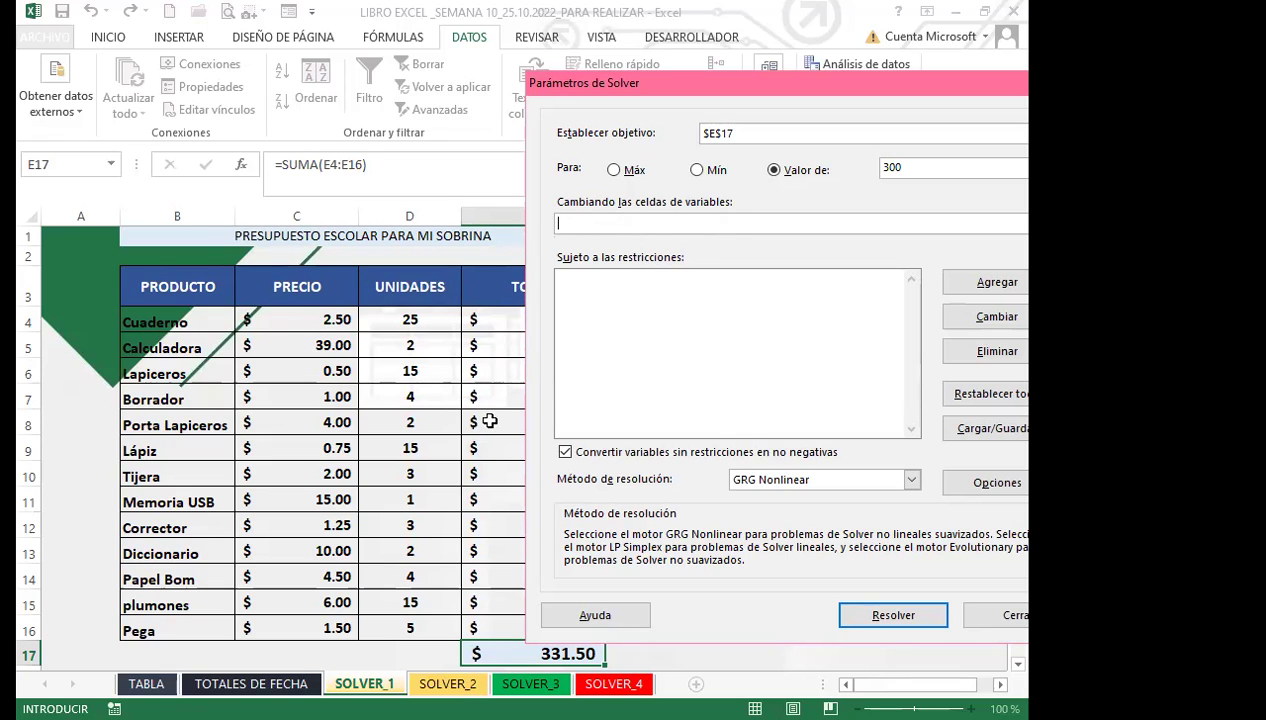
pyautogui.click(425, 329)
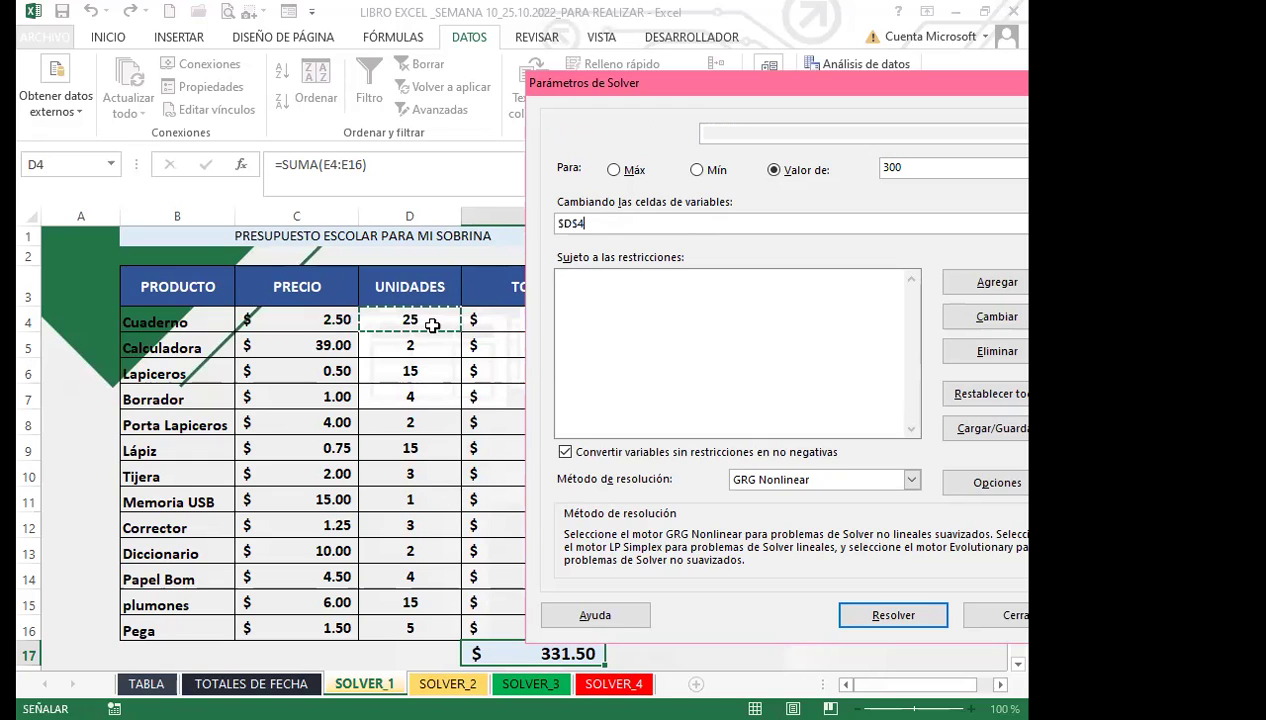
pyautogui.keyDown('shift'); pyautogui.click(437, 627); pyautogui.keyUp('shift')
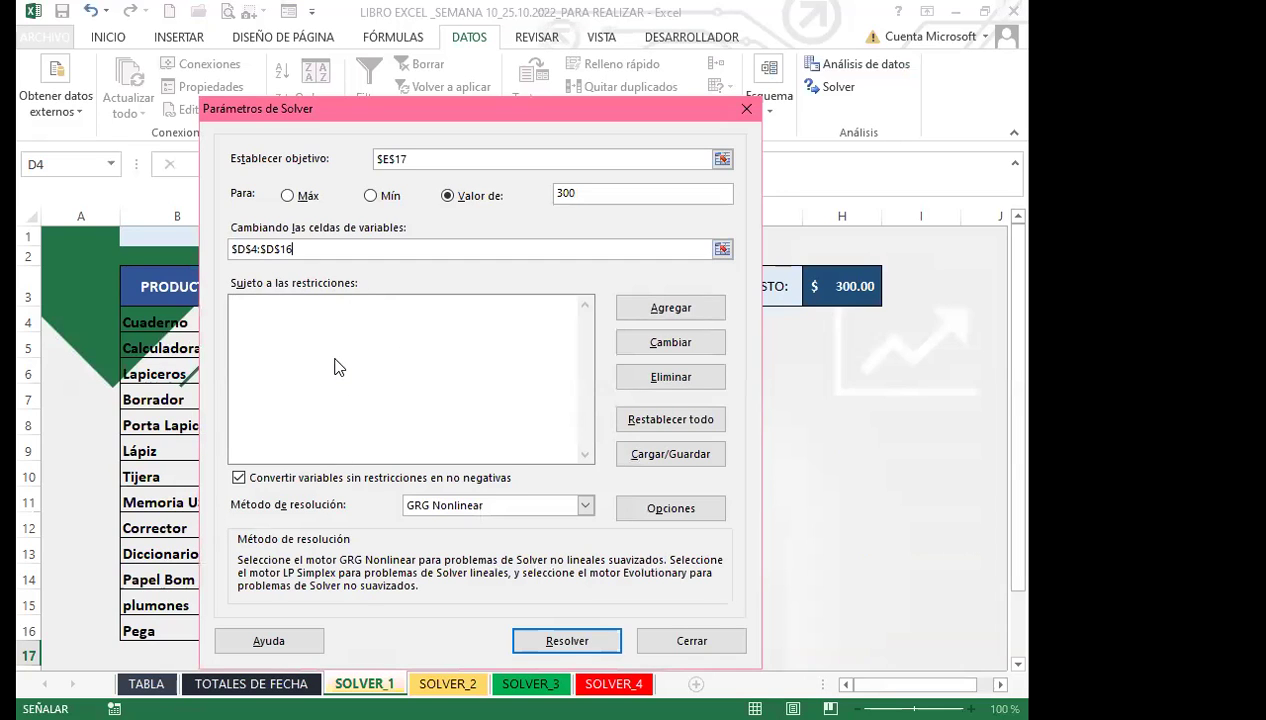
# - Check the operators offered for a new Solver constraint, cancel it, and uncover the UNIDADES column behind the Solver parameters
pyautogui.click(673, 312)
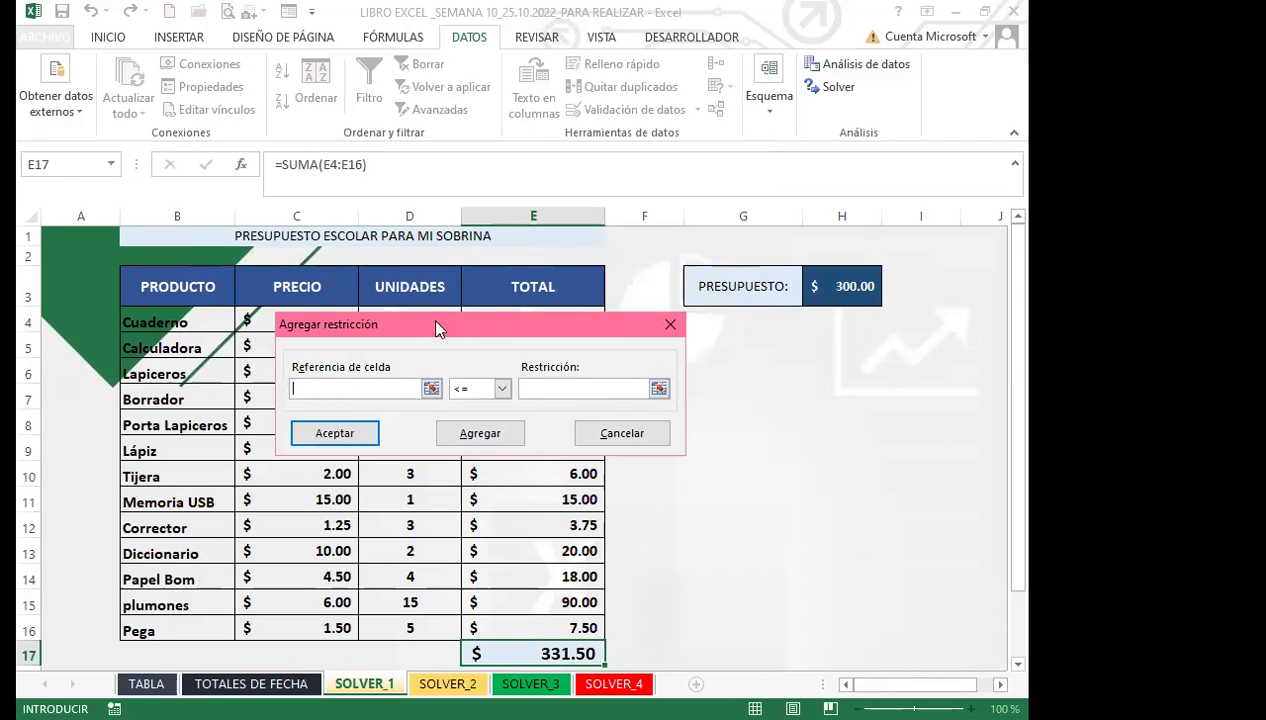
pyautogui.click(502, 389)
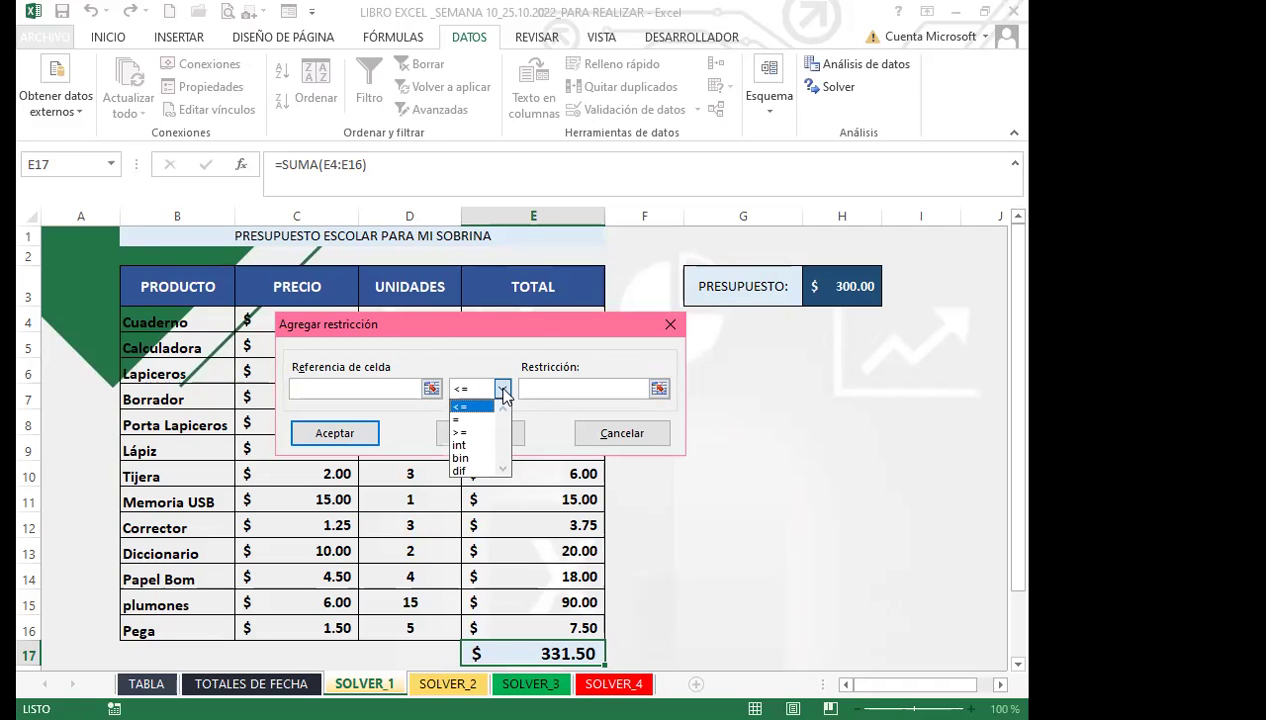
pyautogui.click(617, 434)
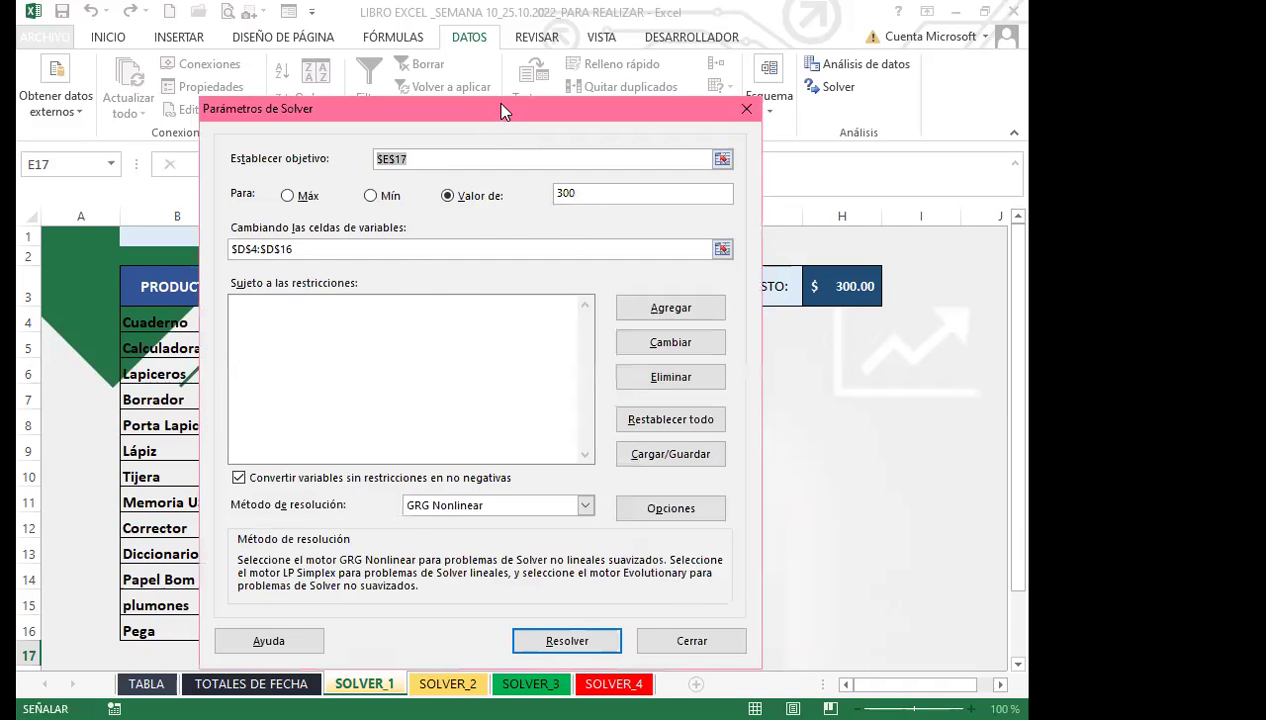
pyautogui.moveTo(503, 111); pyautogui.dragTo(675, 124)
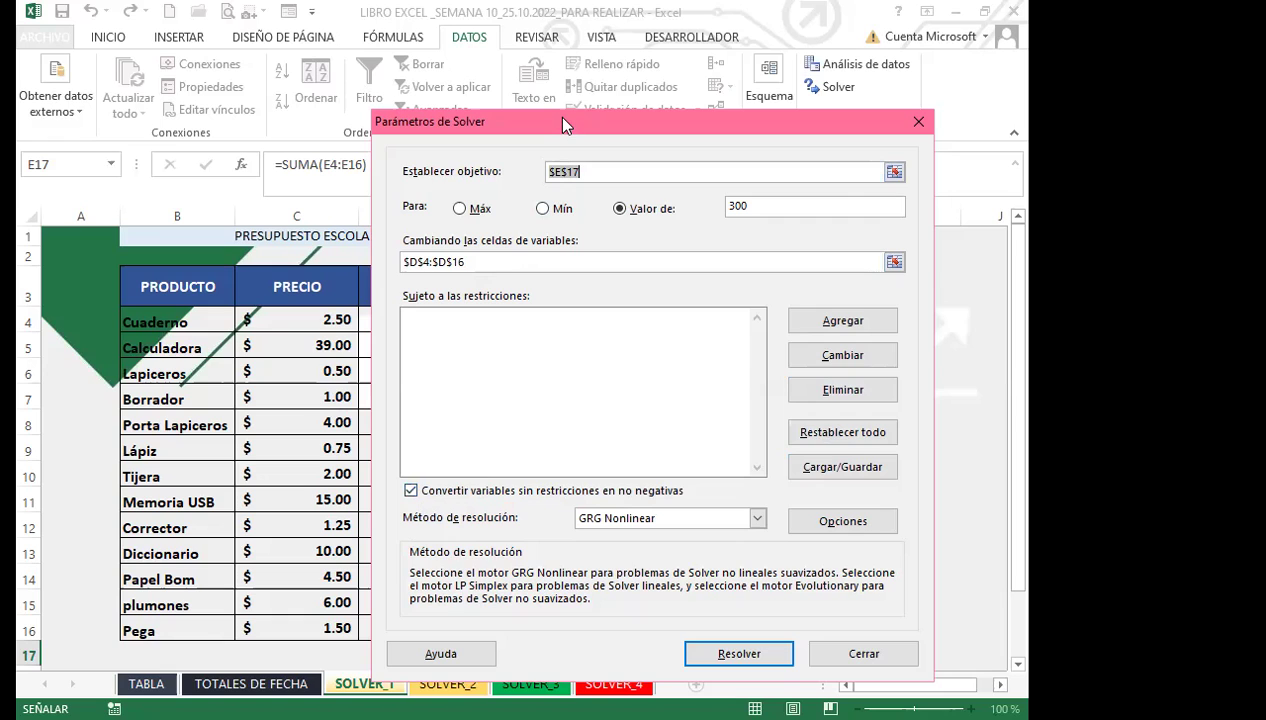
pyautogui.moveTo(567, 124); pyautogui.dragTo(688, 90)
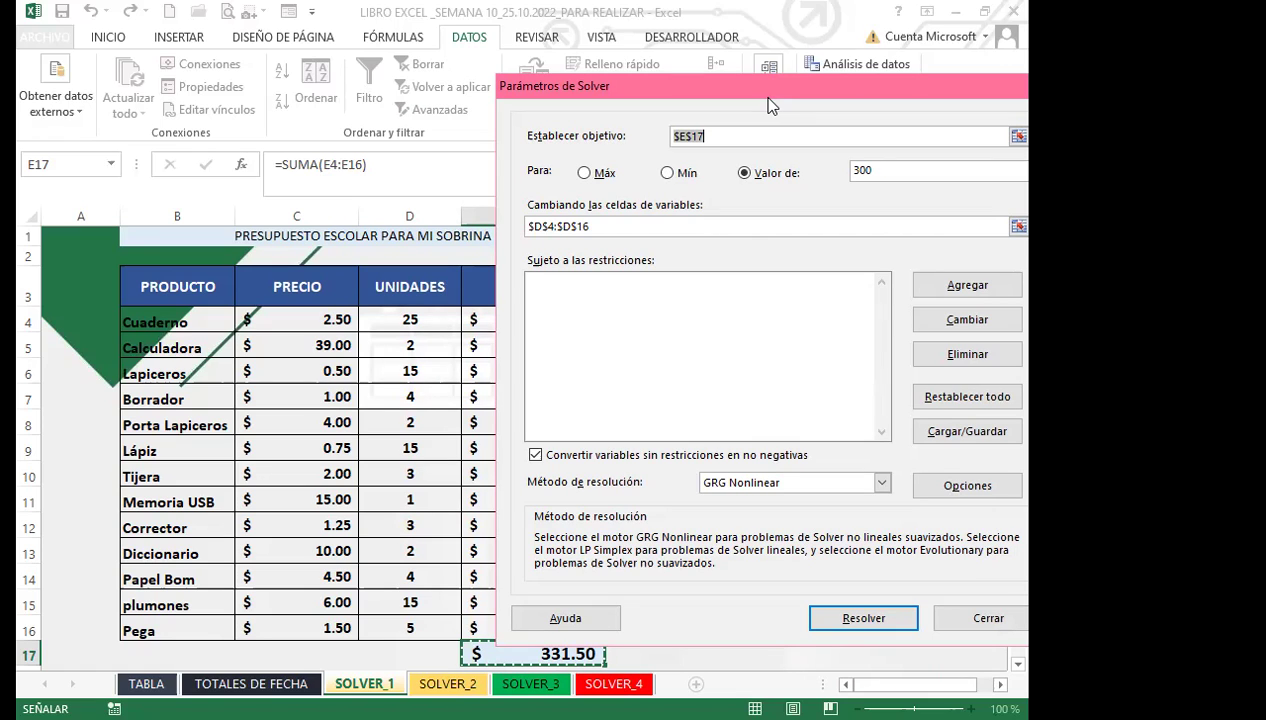
# - Choose GRG Nonlinear as the solving method and solve for E17 equal to 300 by changing D4:D16
pyautogui.moveTo(757, 95); pyautogui.dragTo(631, 90)
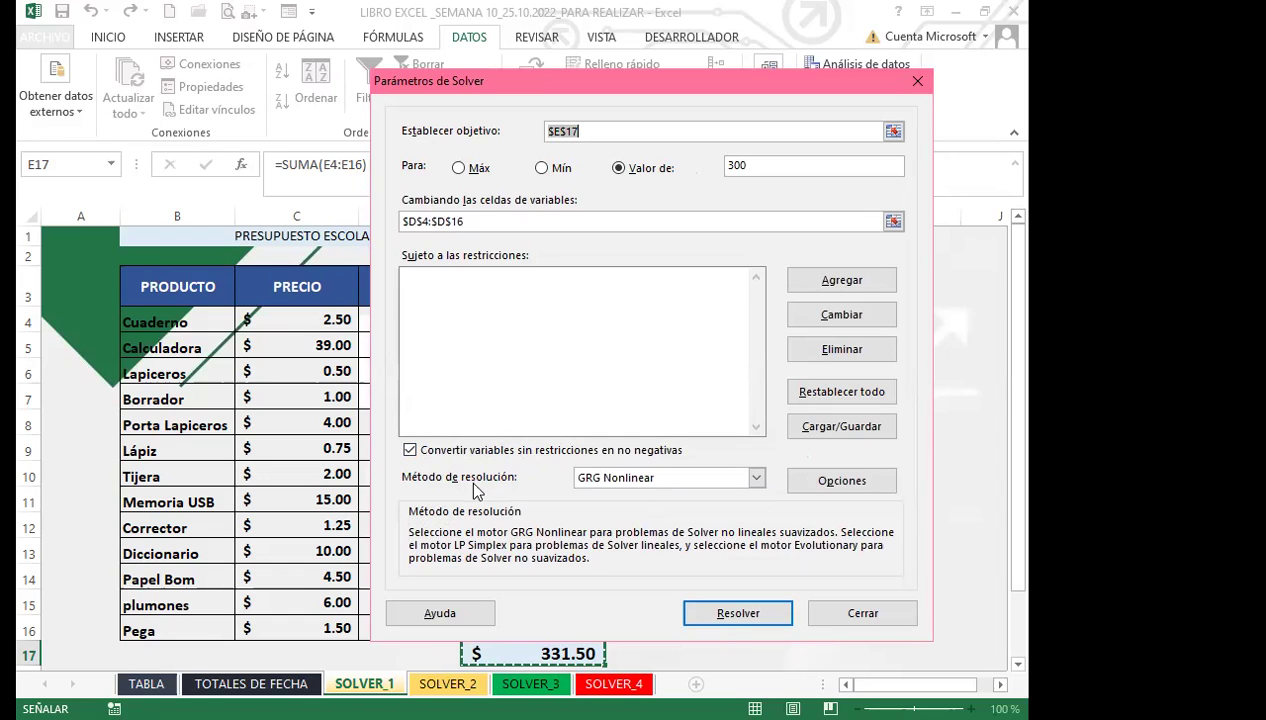
pyautogui.click(757, 479)
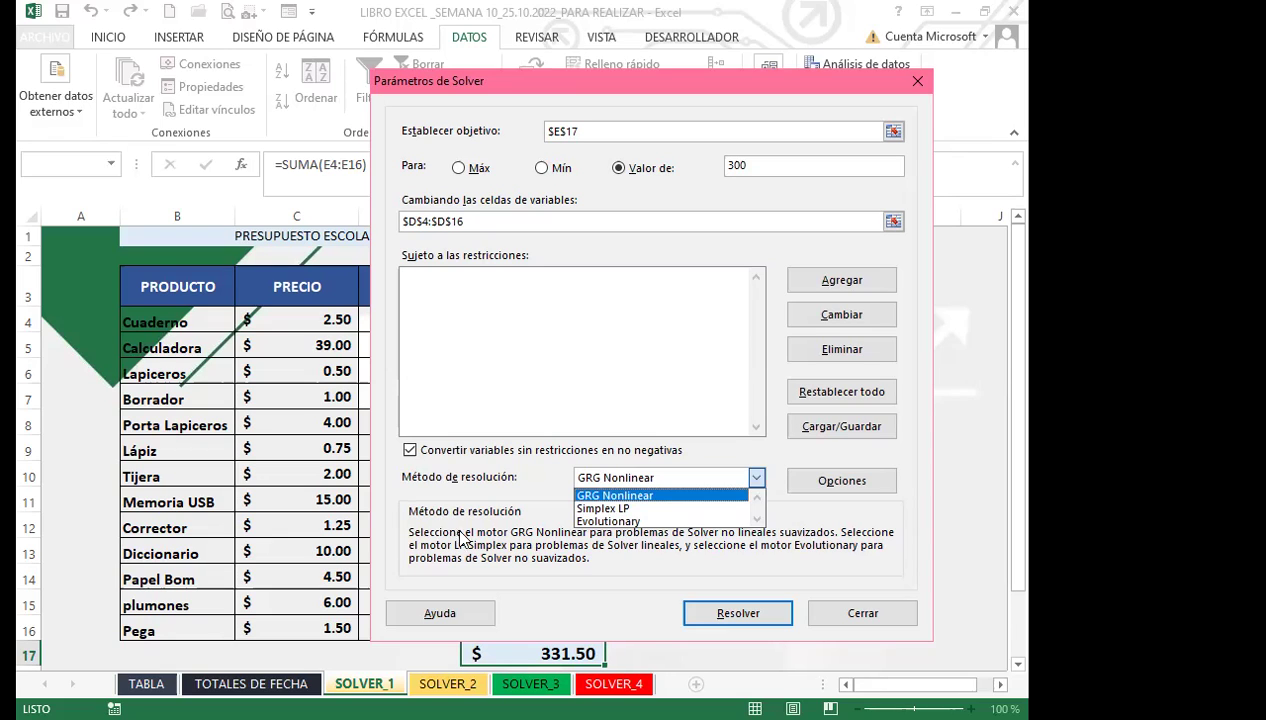
pyautogui.click(615, 495)
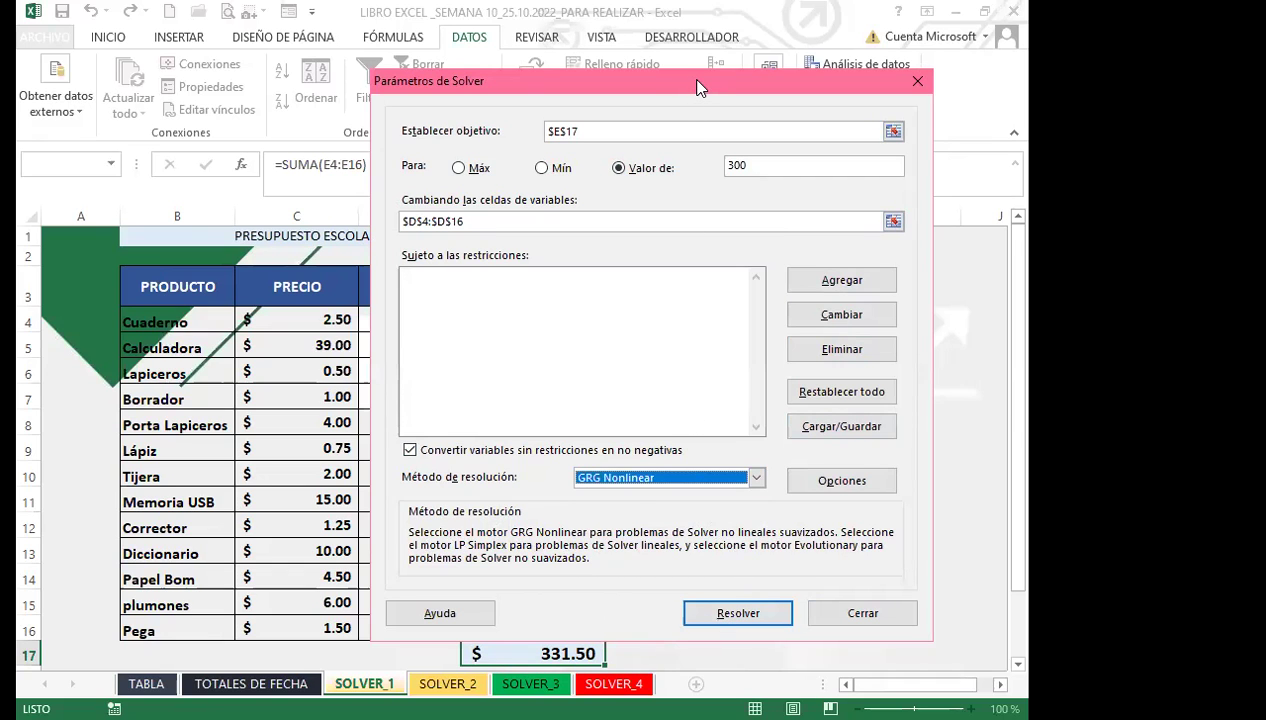
pyautogui.moveTo(698, 88); pyautogui.dragTo(817, 98)
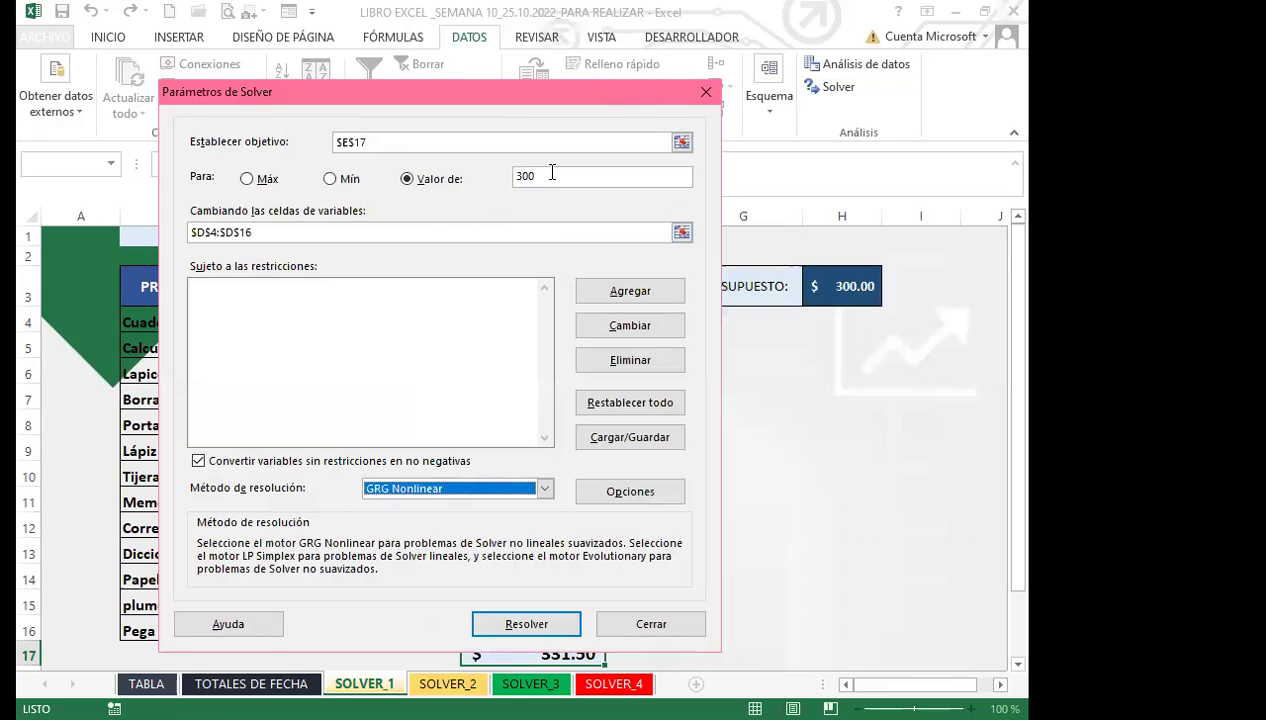
pyautogui.click(549, 176)
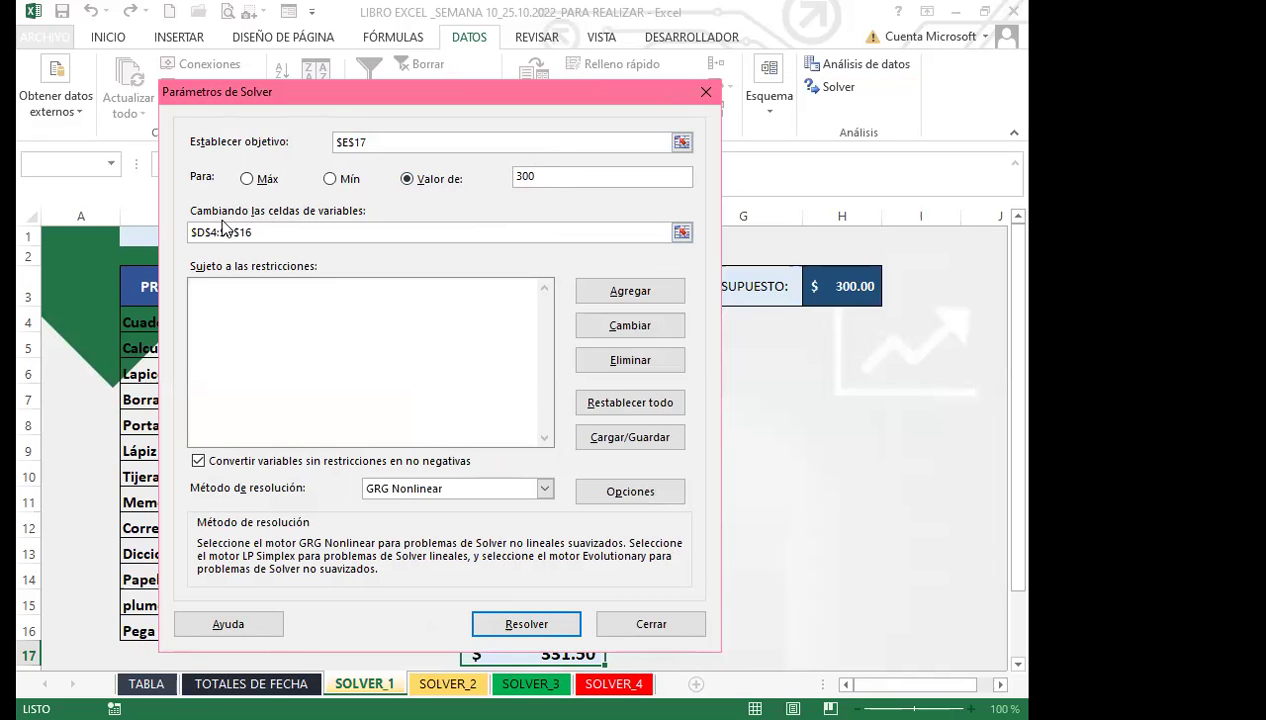
pyautogui.click(279, 232)
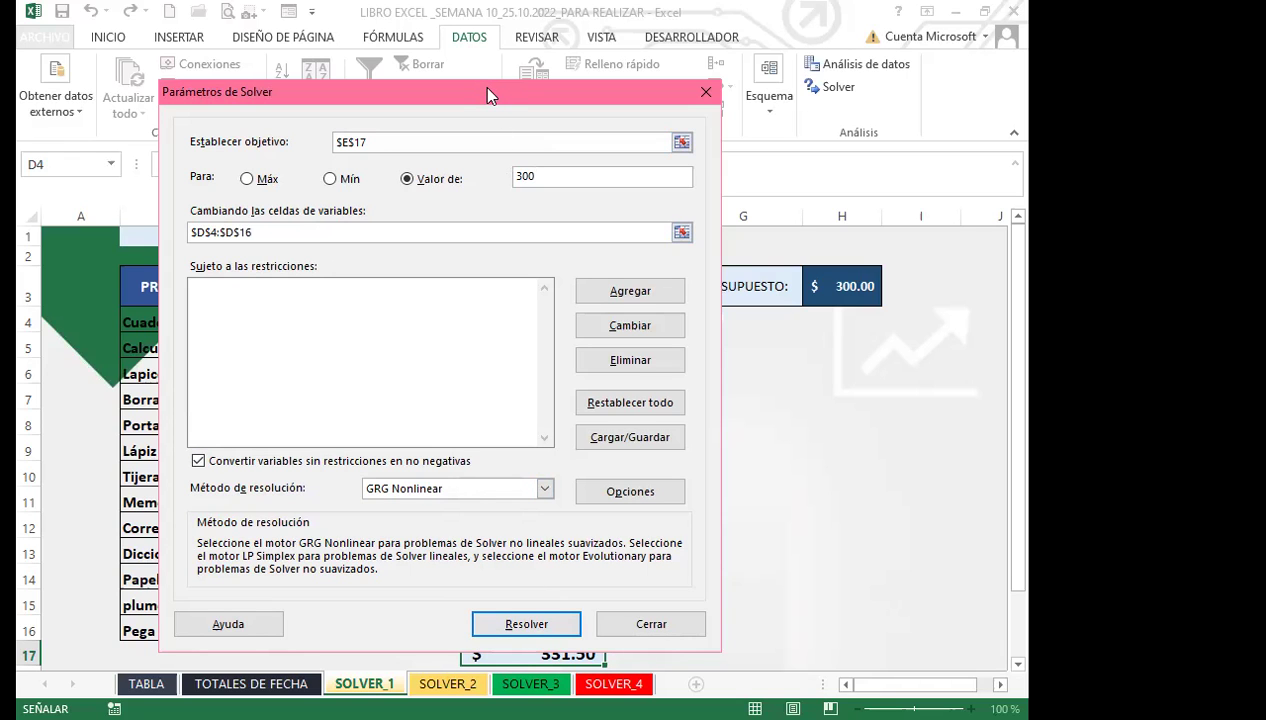
pyautogui.moveTo(487, 88); pyautogui.dragTo(832, 72)
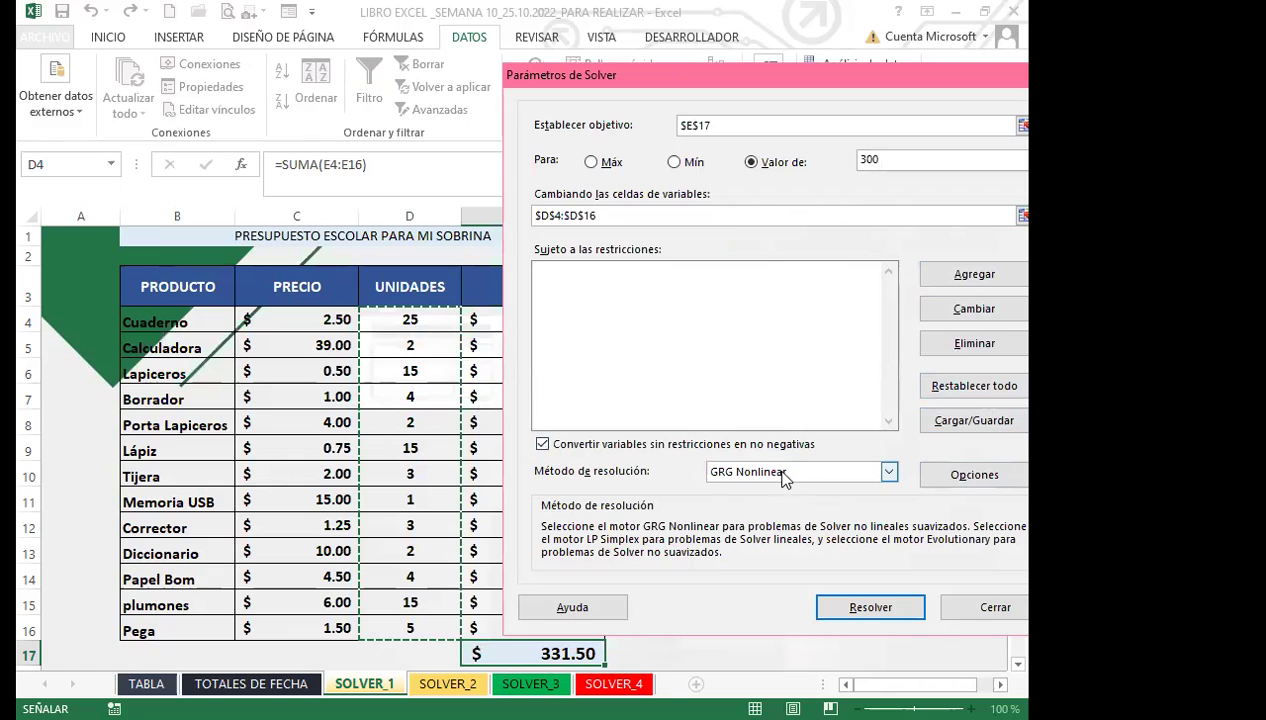
pyautogui.click(876, 610)
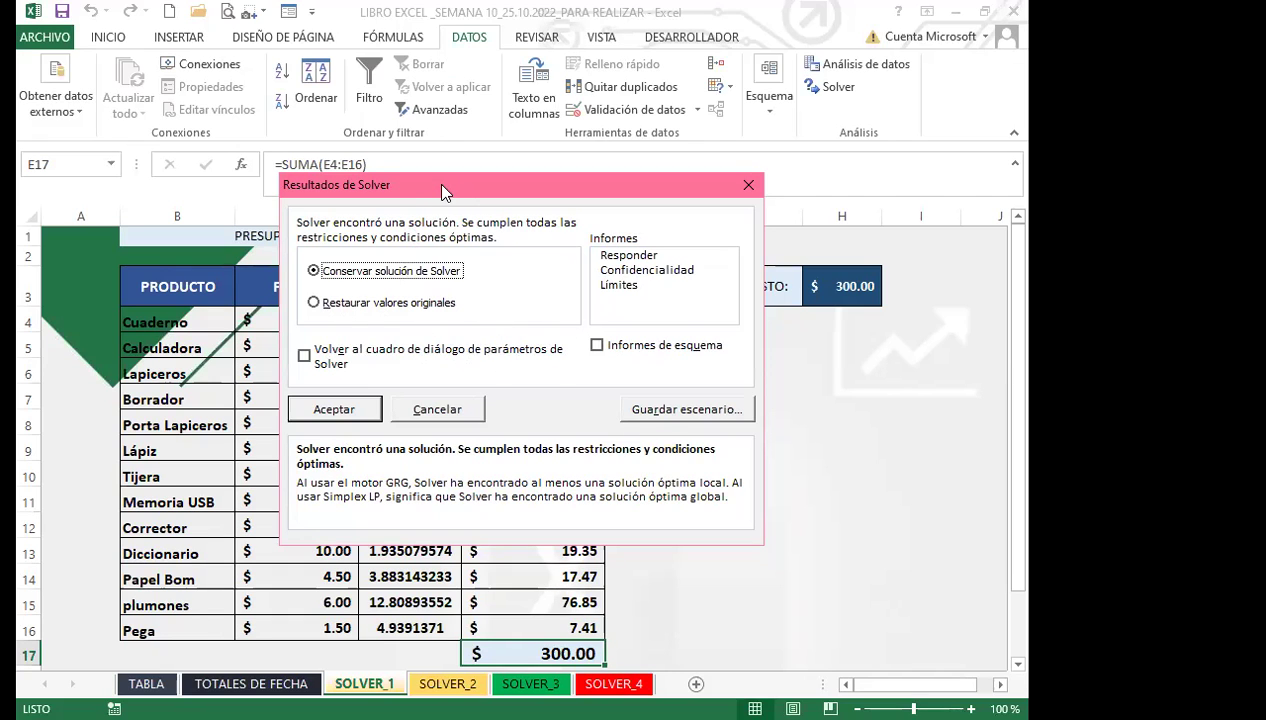
# - Uncover the recalculated units, keep the Solver solution, and enable returning to the Solver parameters
pyautogui.moveTo(443, 192); pyautogui.dragTo(771, 191)
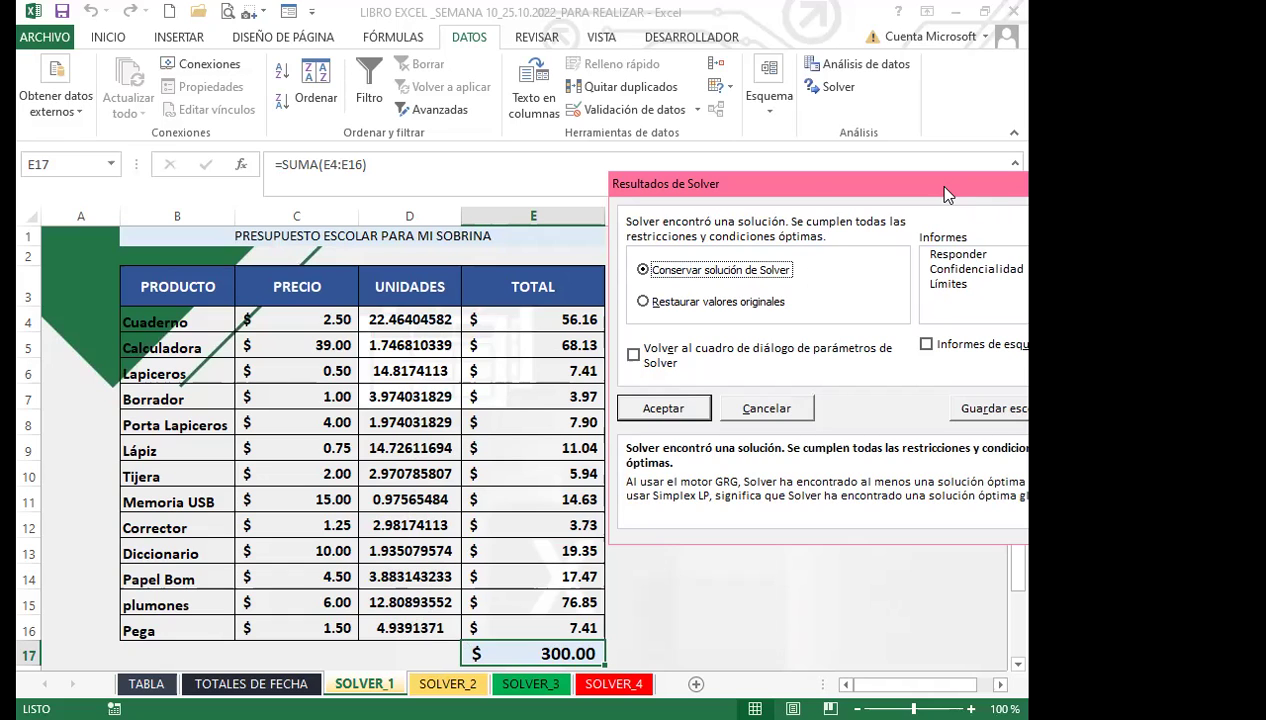
pyautogui.moveTo(685, 184); pyautogui.dragTo(423, 173)
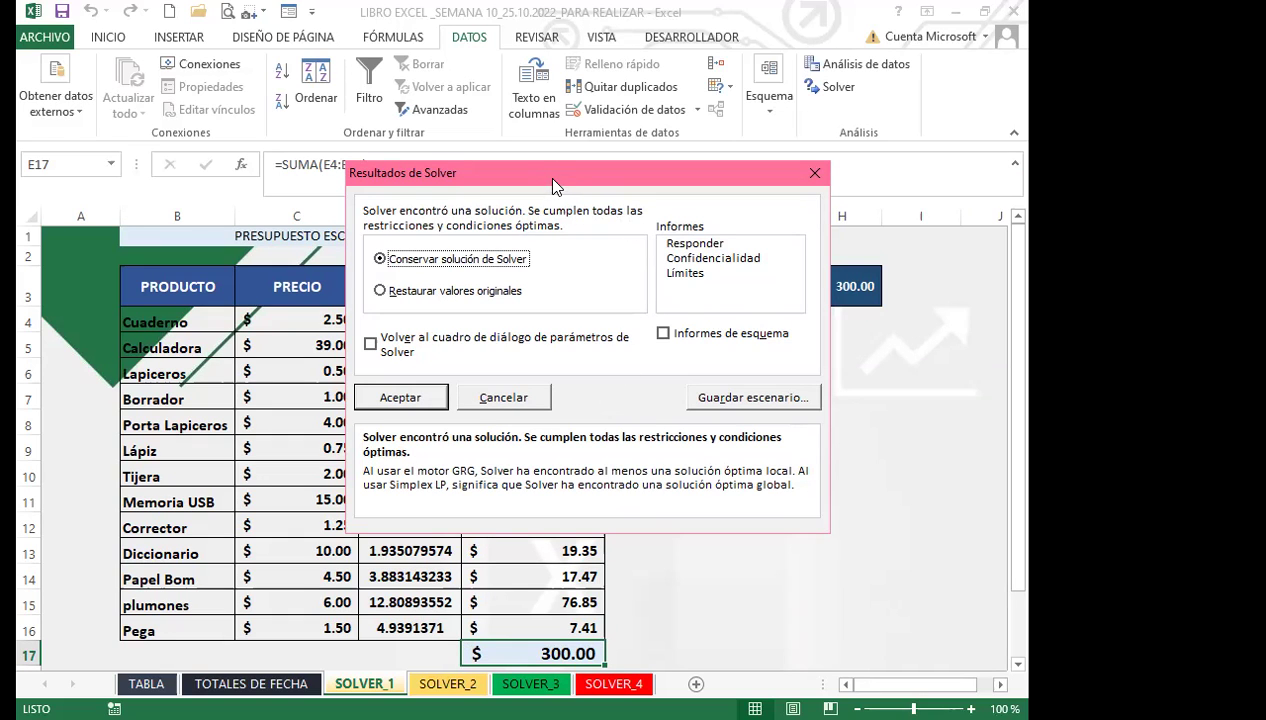
pyautogui.moveTo(558, 180); pyautogui.dragTo(735, 163)
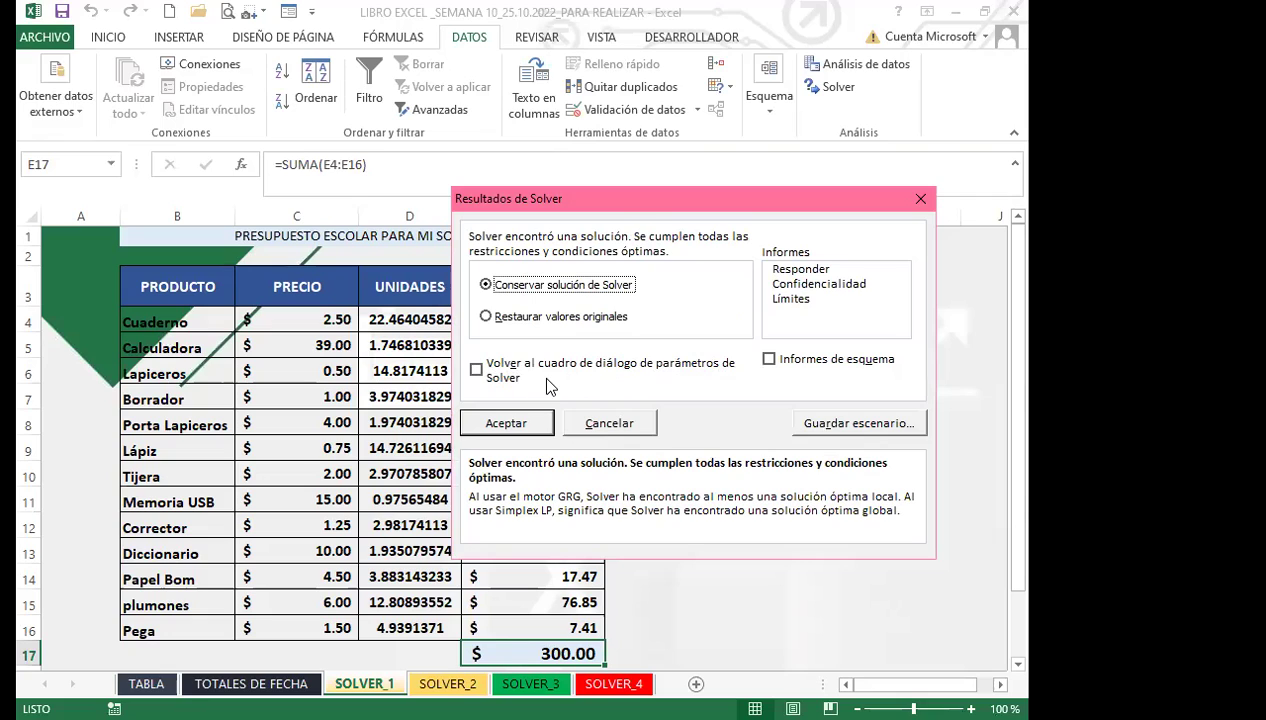
pyautogui.click(477, 372)
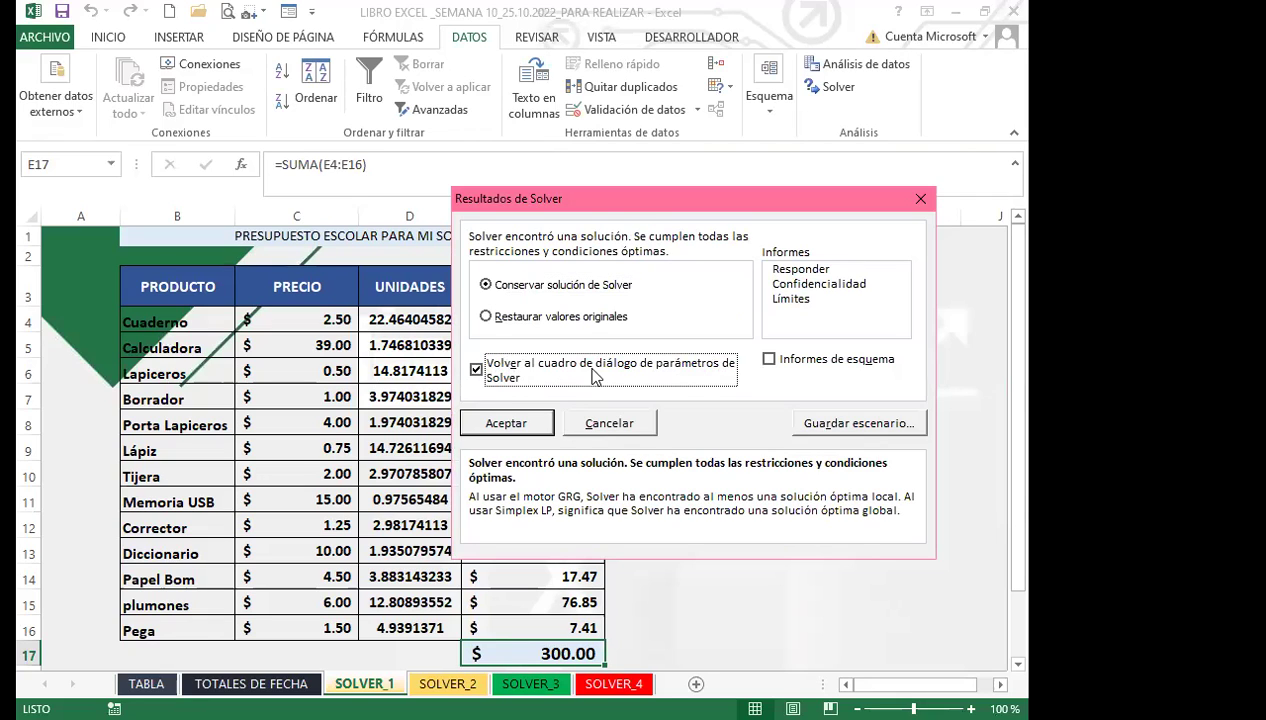
pyautogui.click(506, 426)
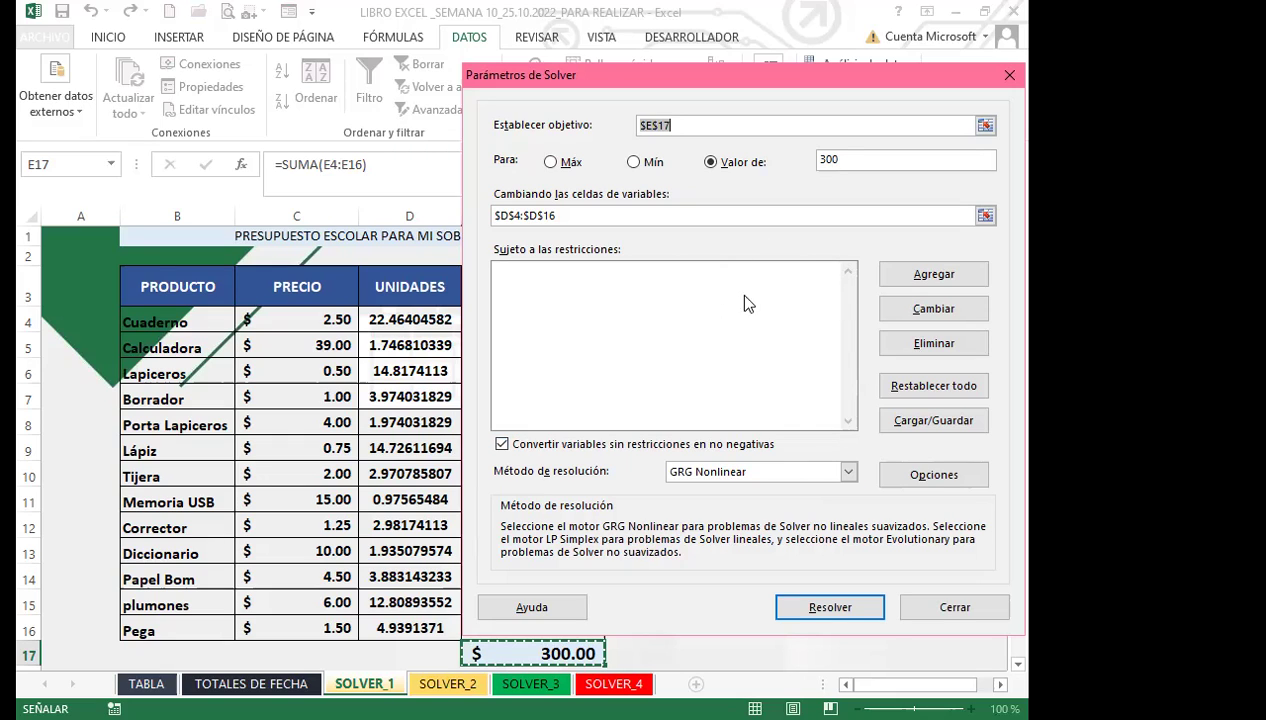
# - Add a Solver constraint requiring the UNIDADES range D4:D16 to be integers (int)
pyautogui.click(943, 273)
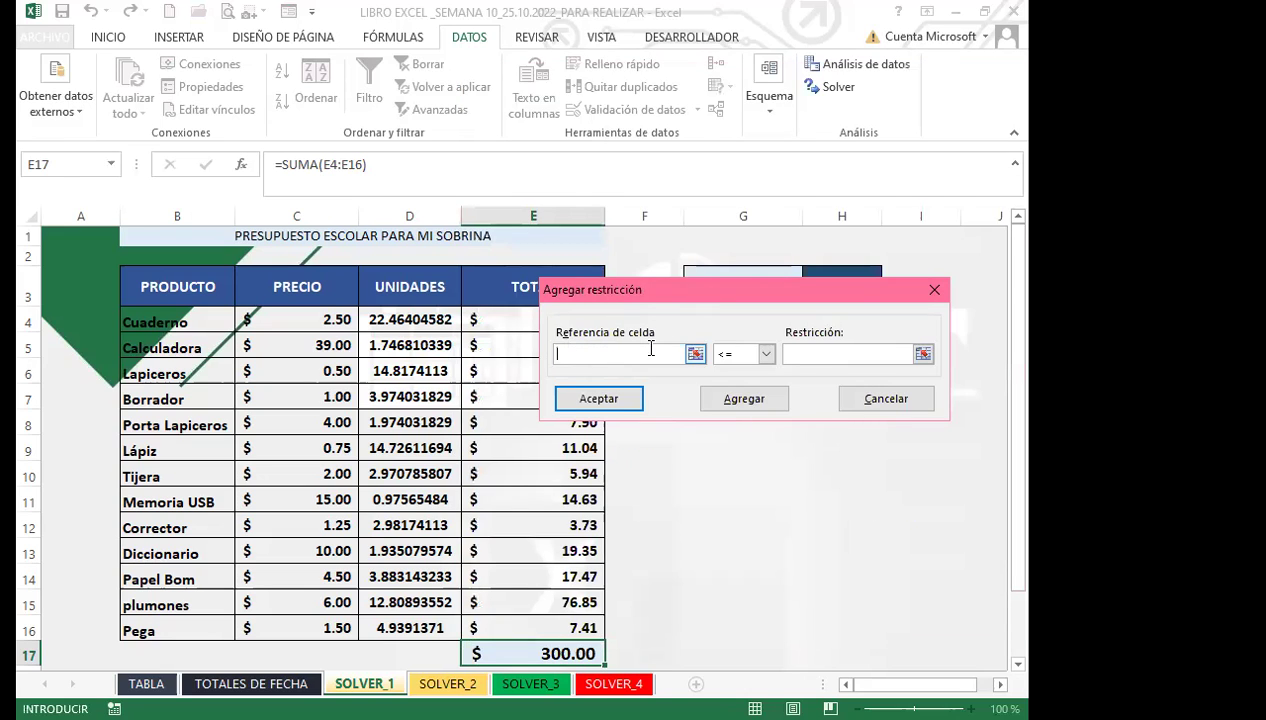
pyautogui.click(424, 319)
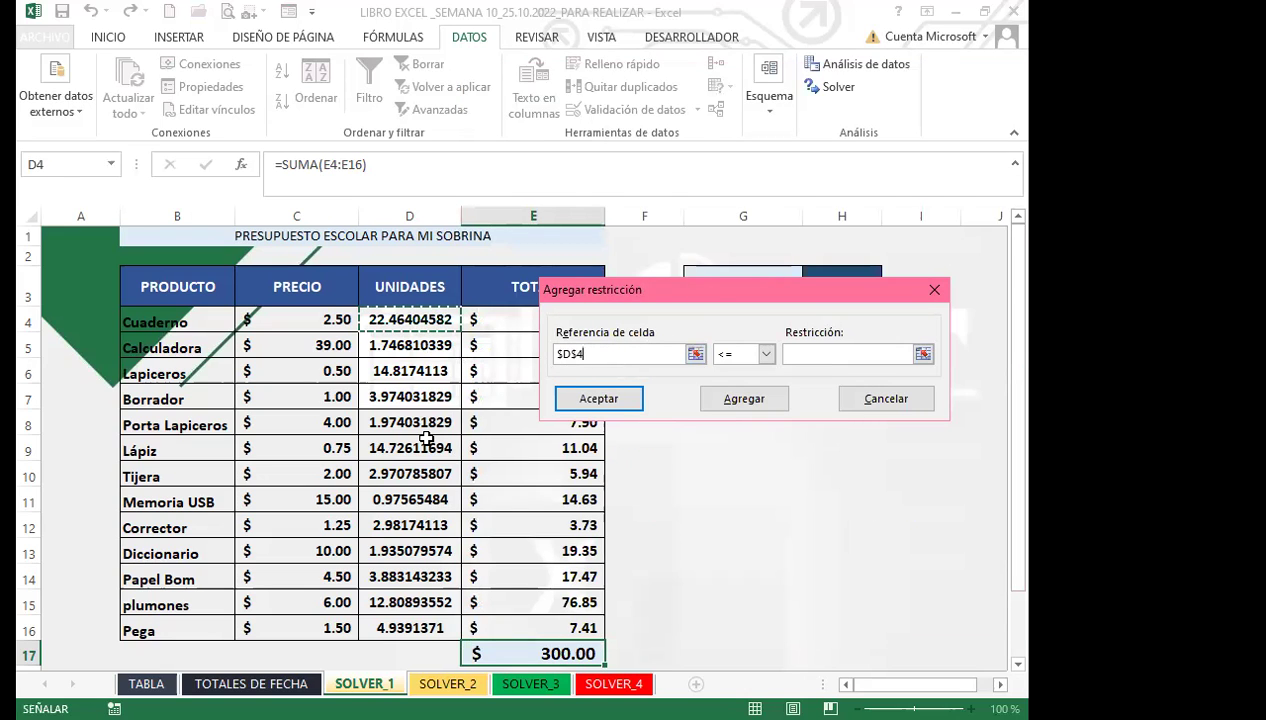
pyautogui.hotkey('ctrl', 'shift', 'Down')
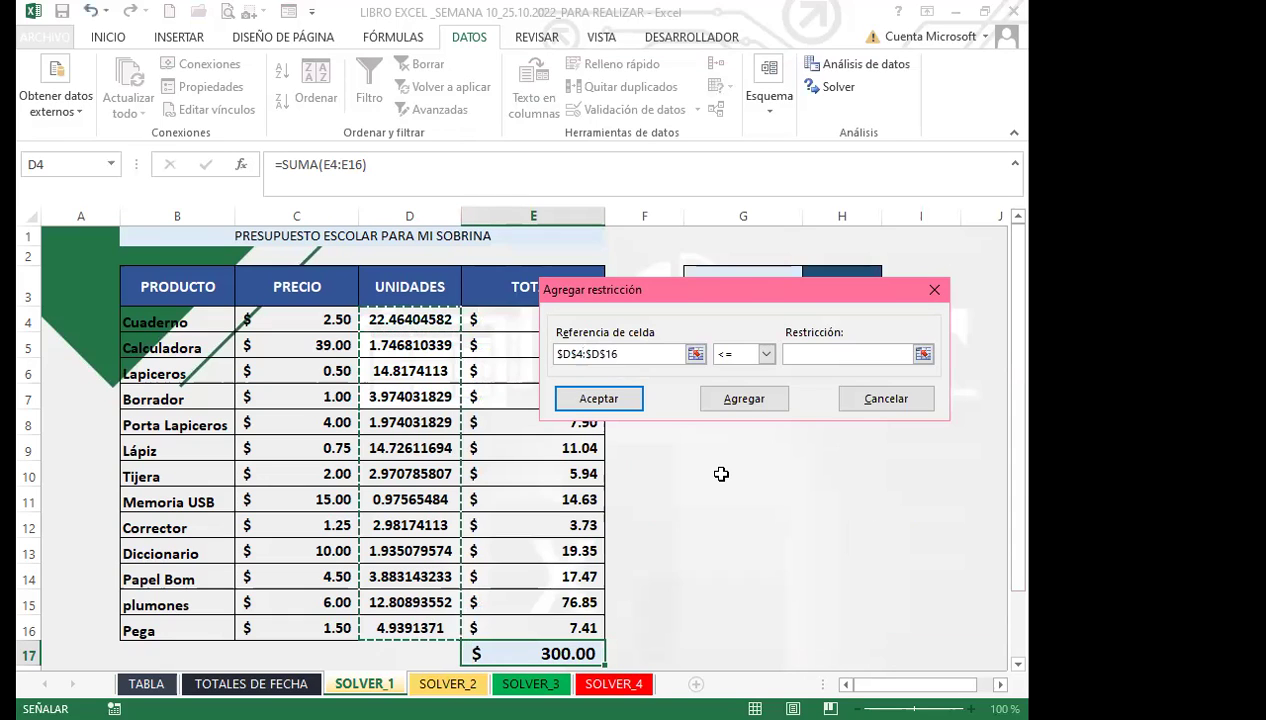
pyautogui.click(765, 353)
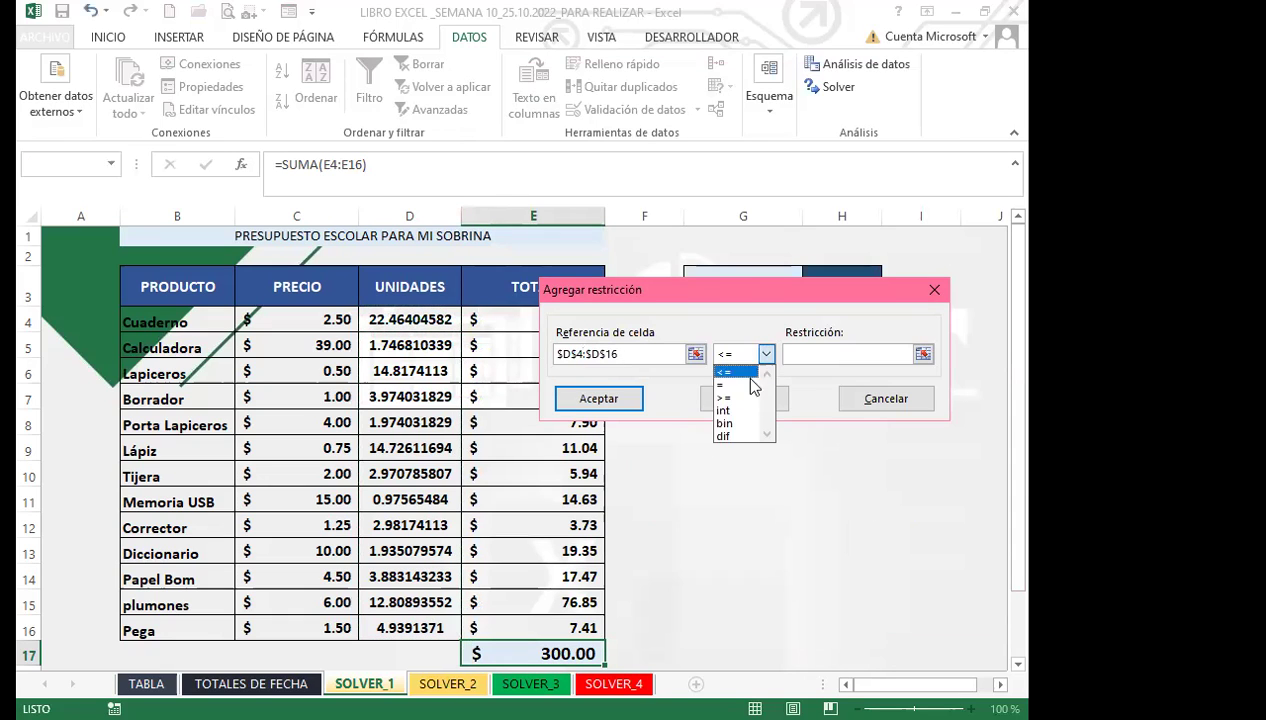
pyautogui.click(724, 410)
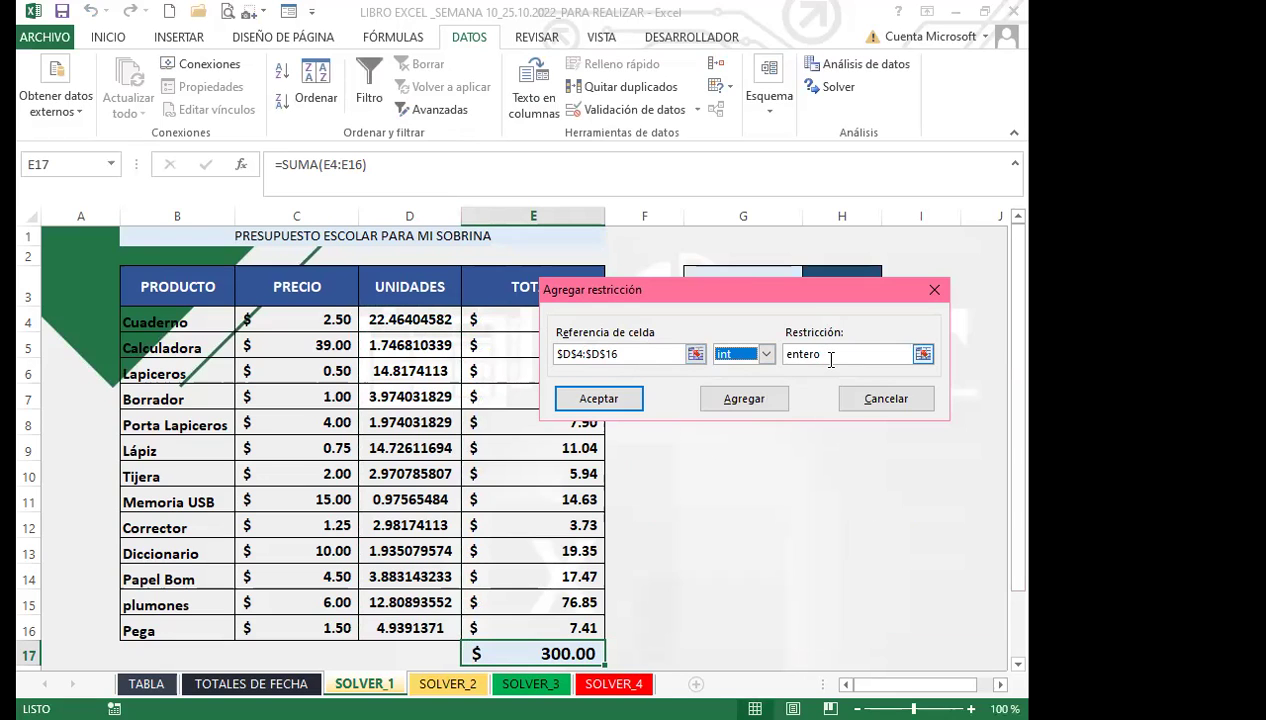
pyautogui.click(601, 405)
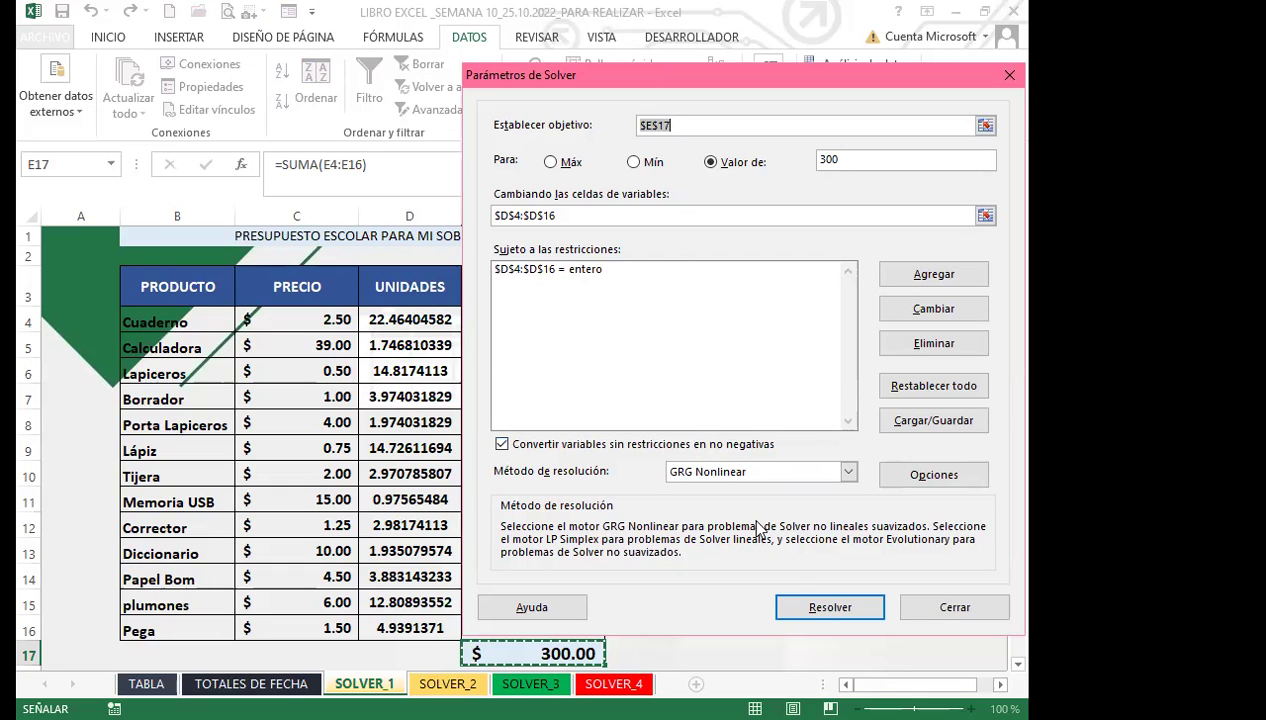
# - Solve with the integer constraint, turn off returning to the Solver parameters, and keep the solution in the budget
pyautogui.click(830, 609)
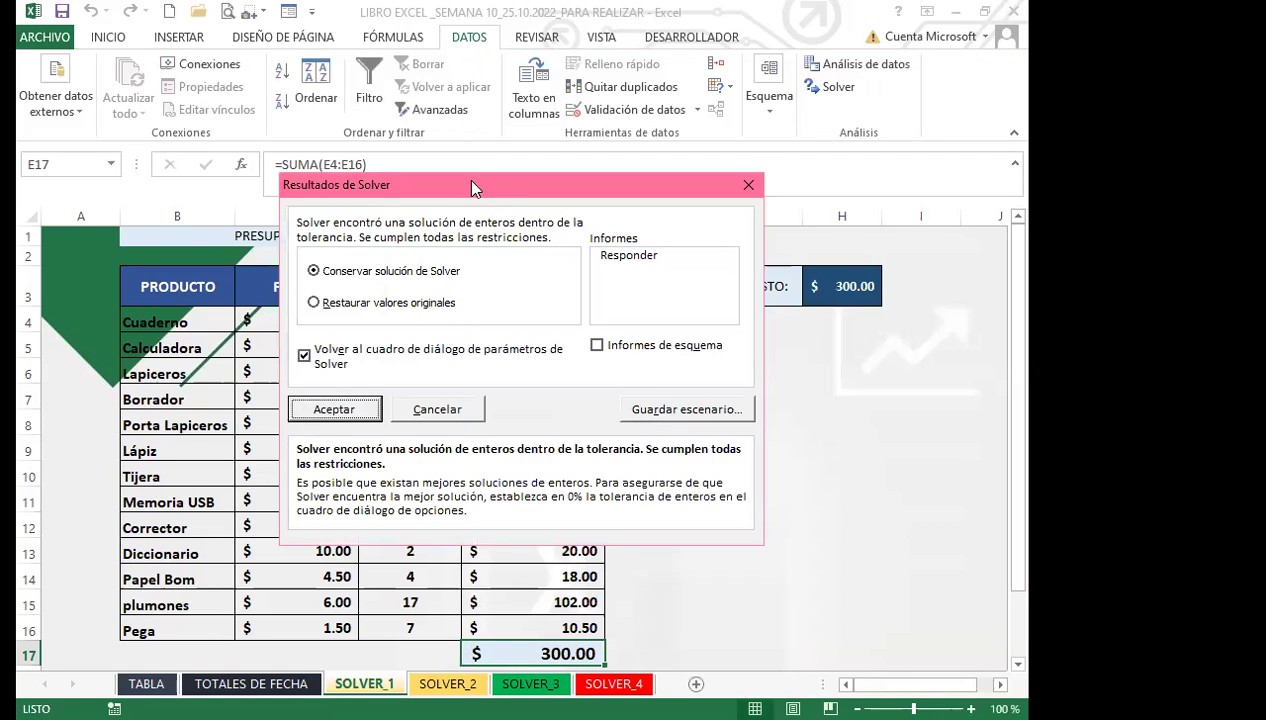
pyautogui.moveTo(480, 187); pyautogui.dragTo(712, 200)
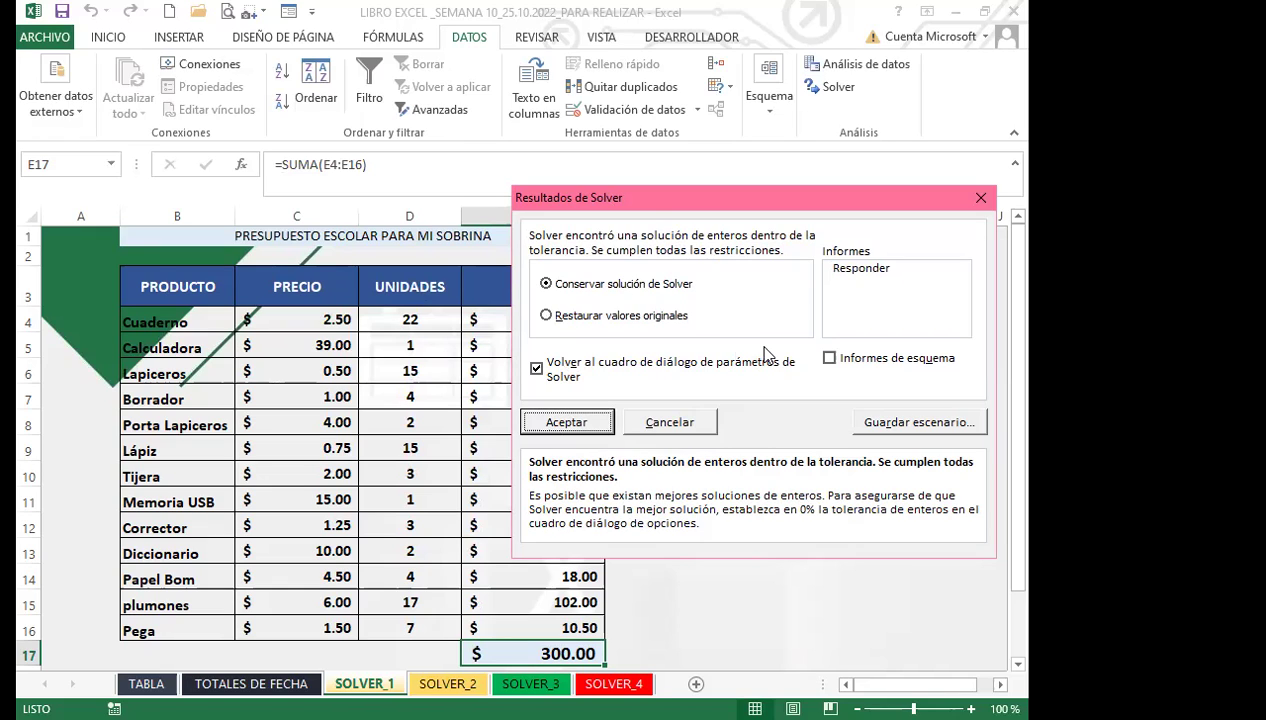
pyautogui.click(535, 370)
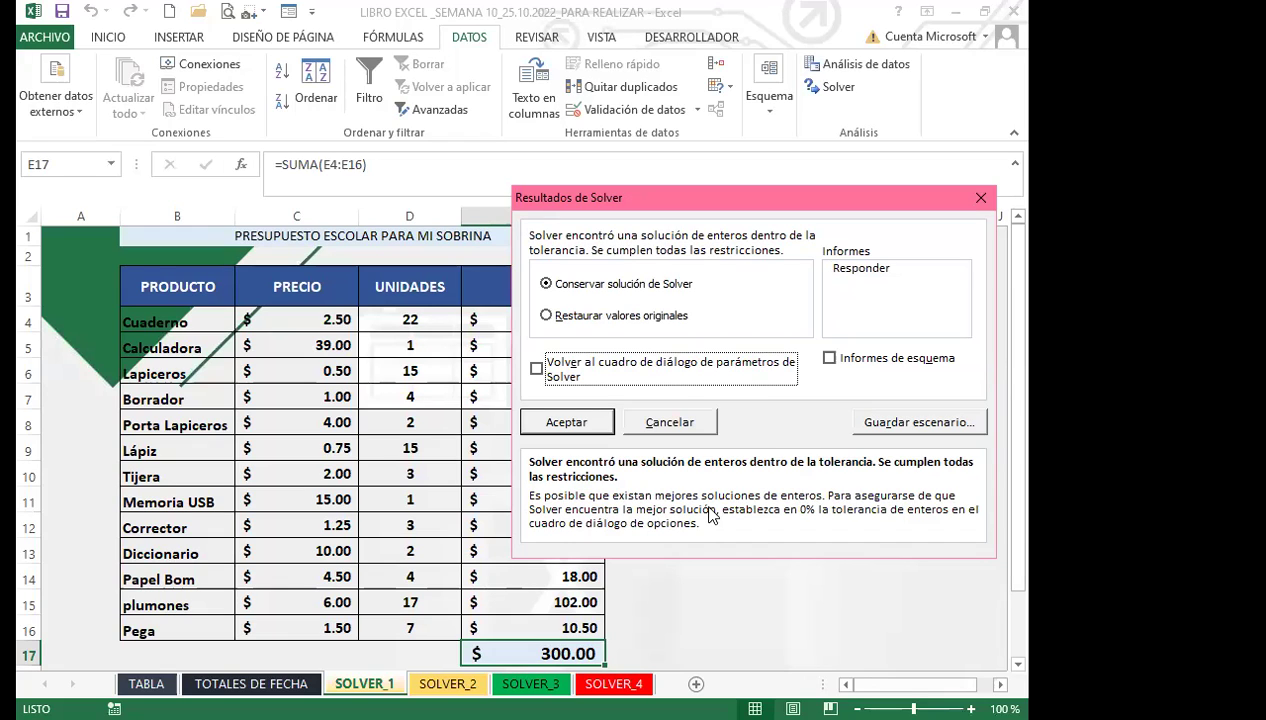
pyautogui.click(563, 422)
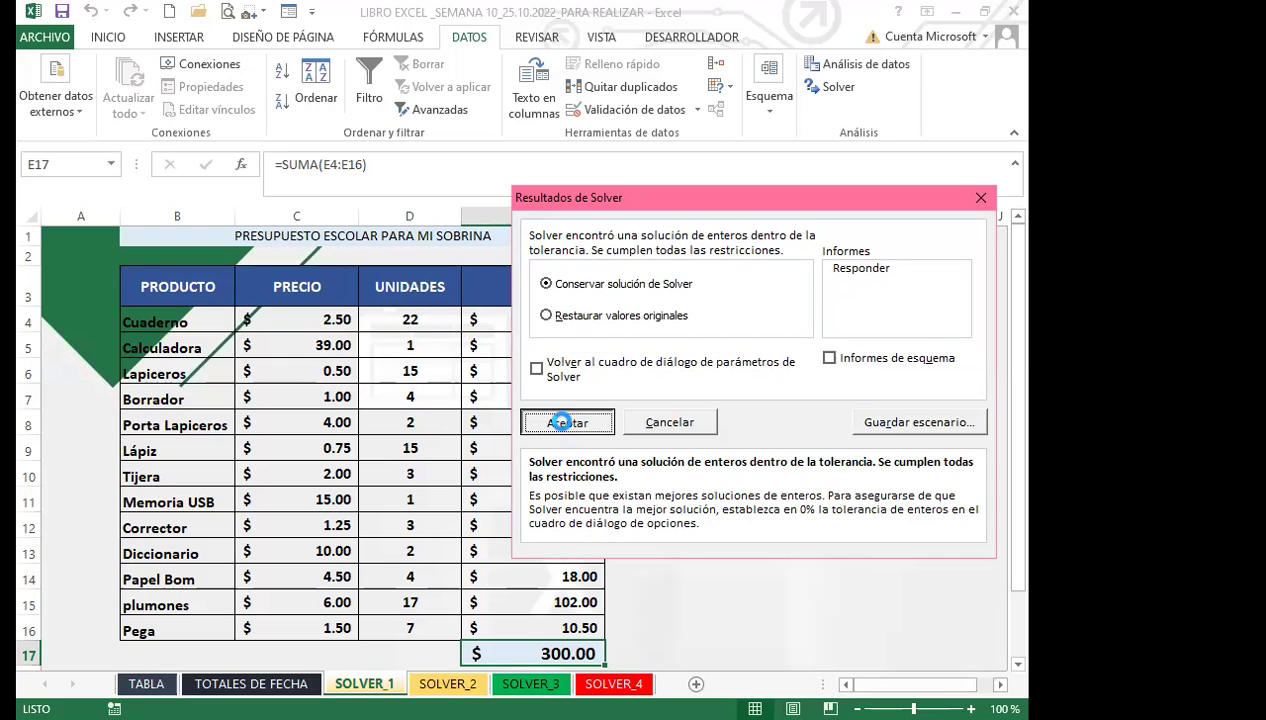
pyautogui.scroll(-1, 500, 560)
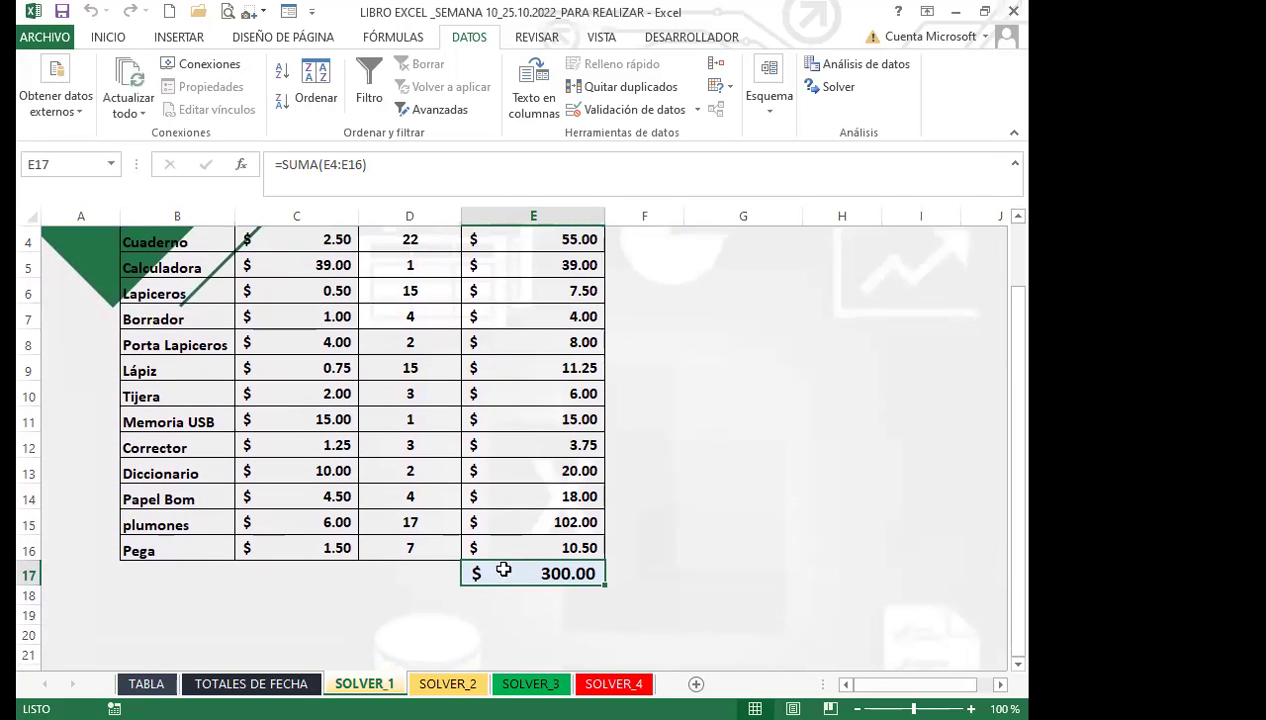
pyautogui.scroll(1, 405, 555)
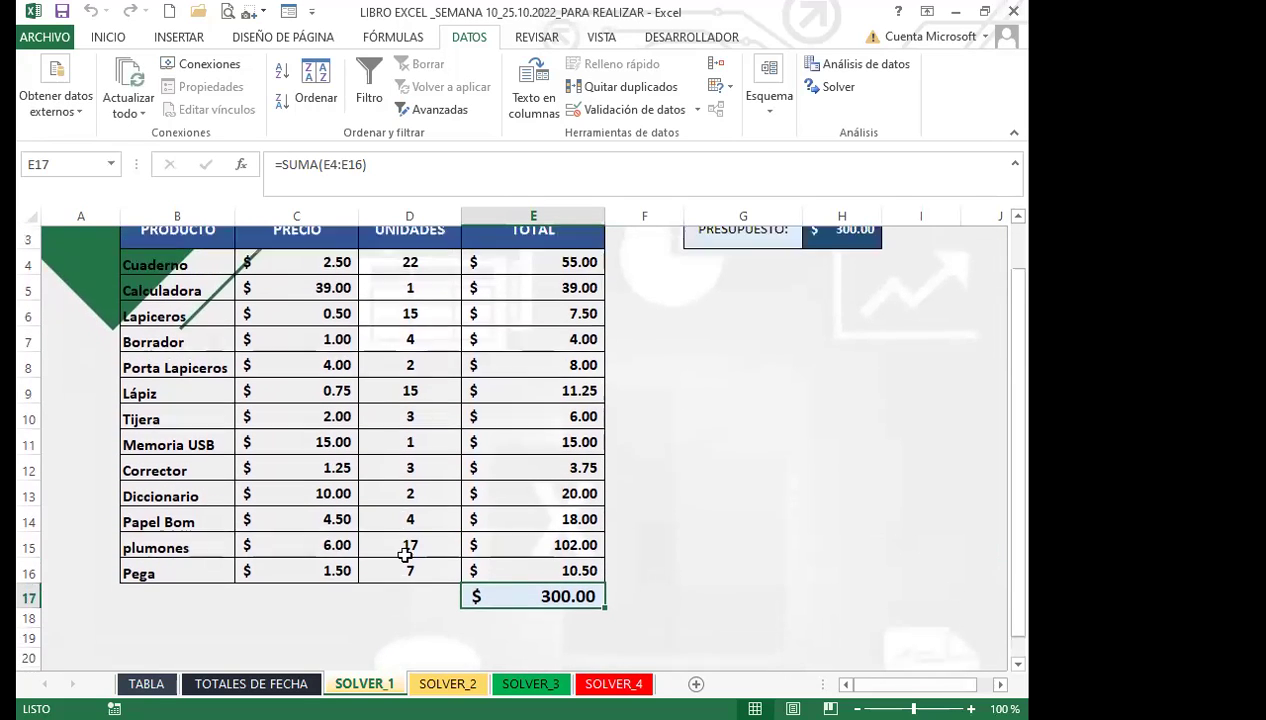
pyautogui.scroll(1, 405, 555)
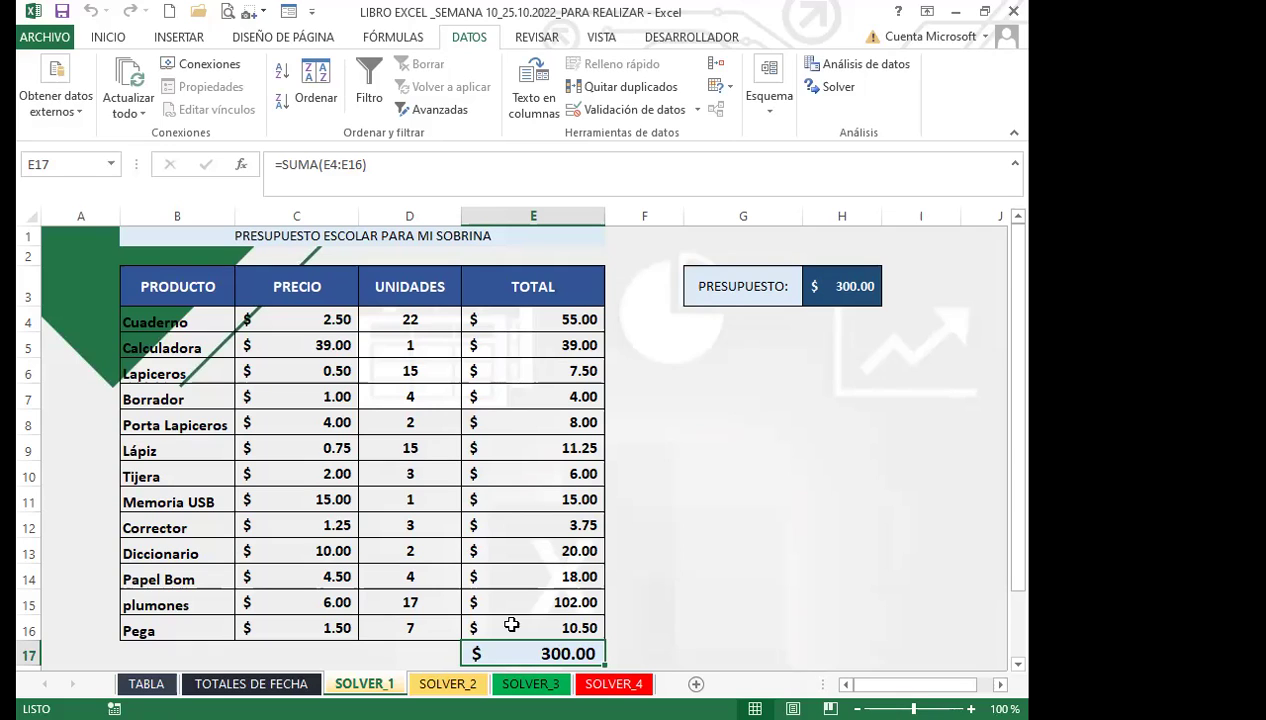
# - Enter the sample decimal 1.705 in the empty cell G7
pyautogui.click(788, 400)
pyautogui.write('1.7')
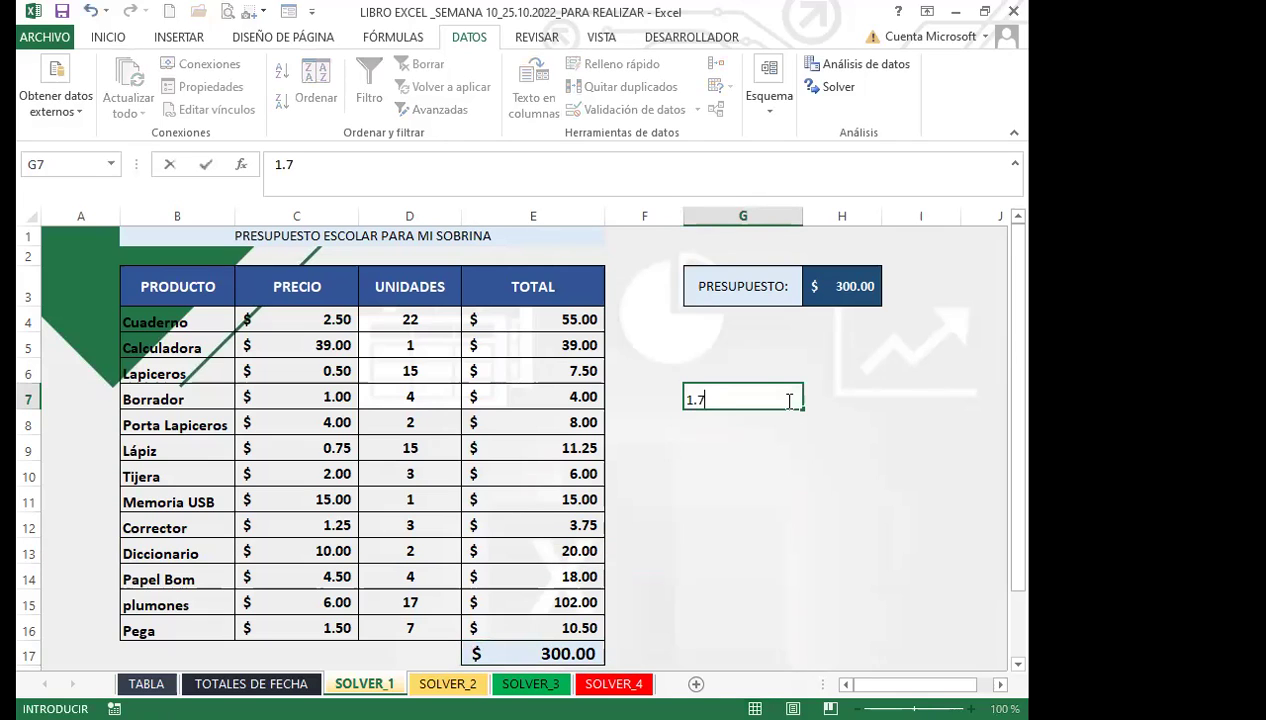
pyautogui.write('.5')
pyautogui.press('BackSpace')
pyautogui.press('BackSpace')
pyautogui.write('0.')
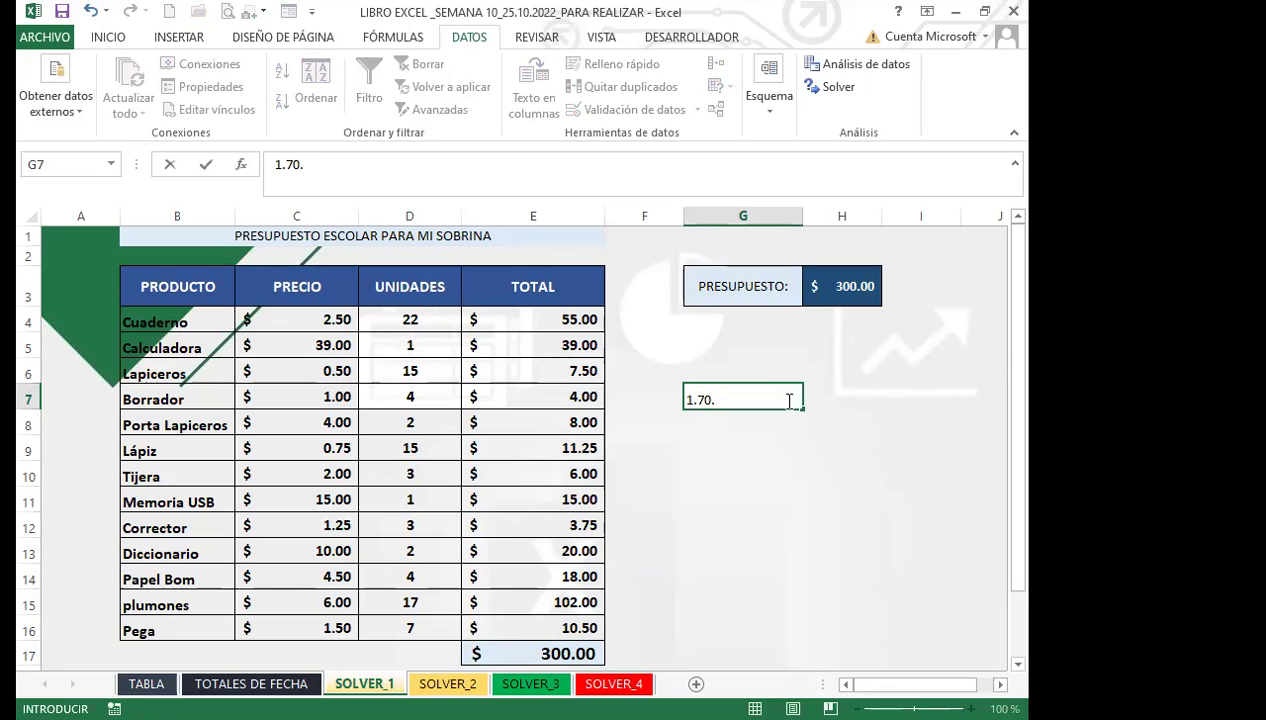
pyautogui.press('BackSpace')
pyautogui.write('5')
pyautogui.press('Return')
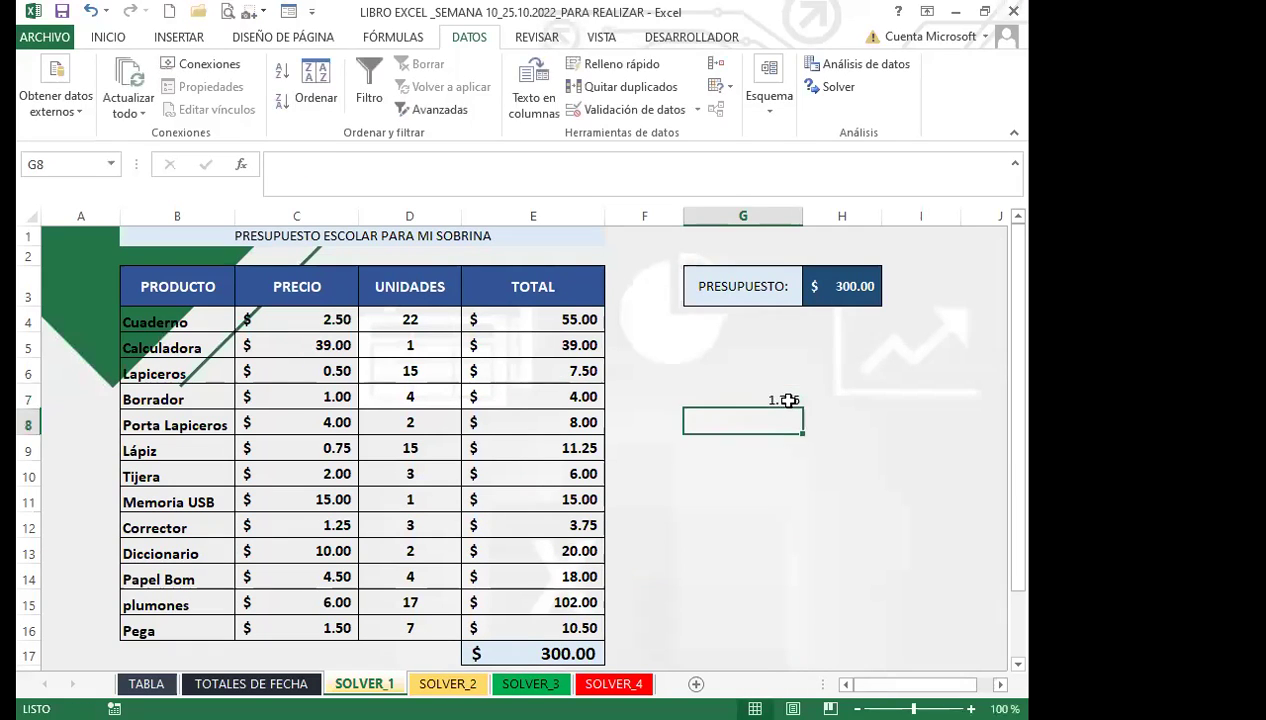
# - Format the sample number in G7 to display no decimal places
pyautogui.click(723, 402)
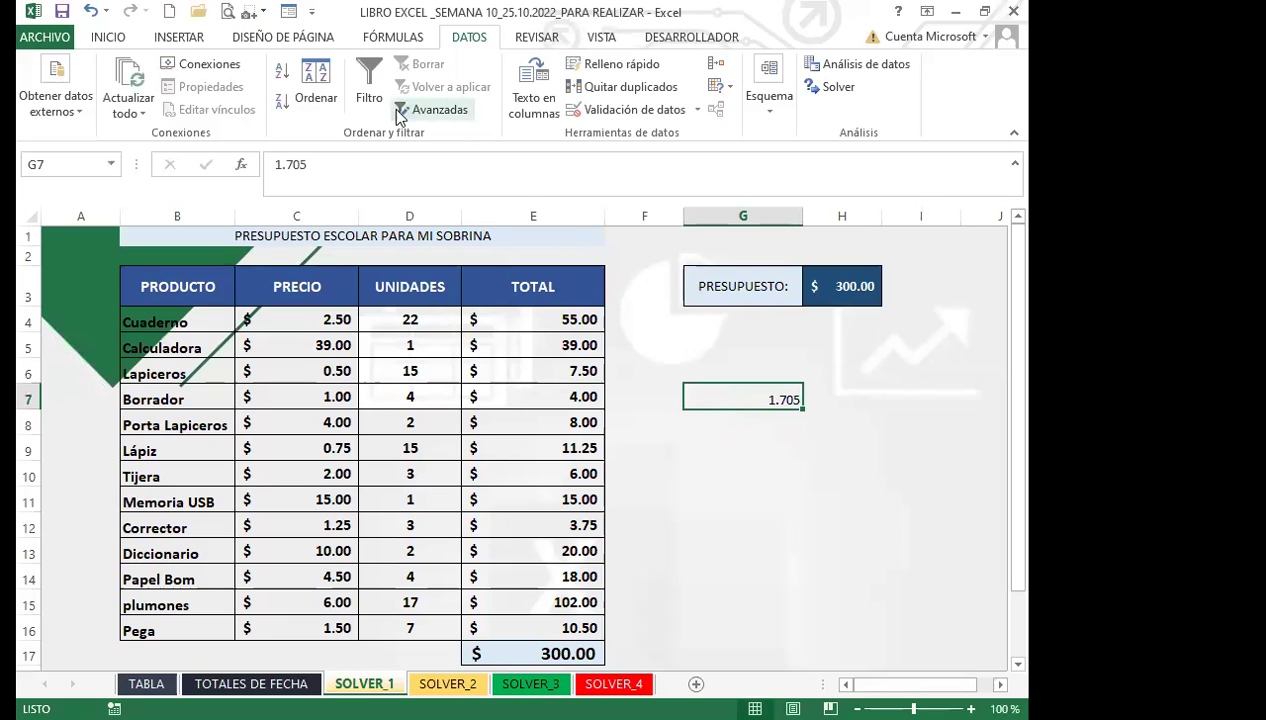
pyautogui.click(108, 38)
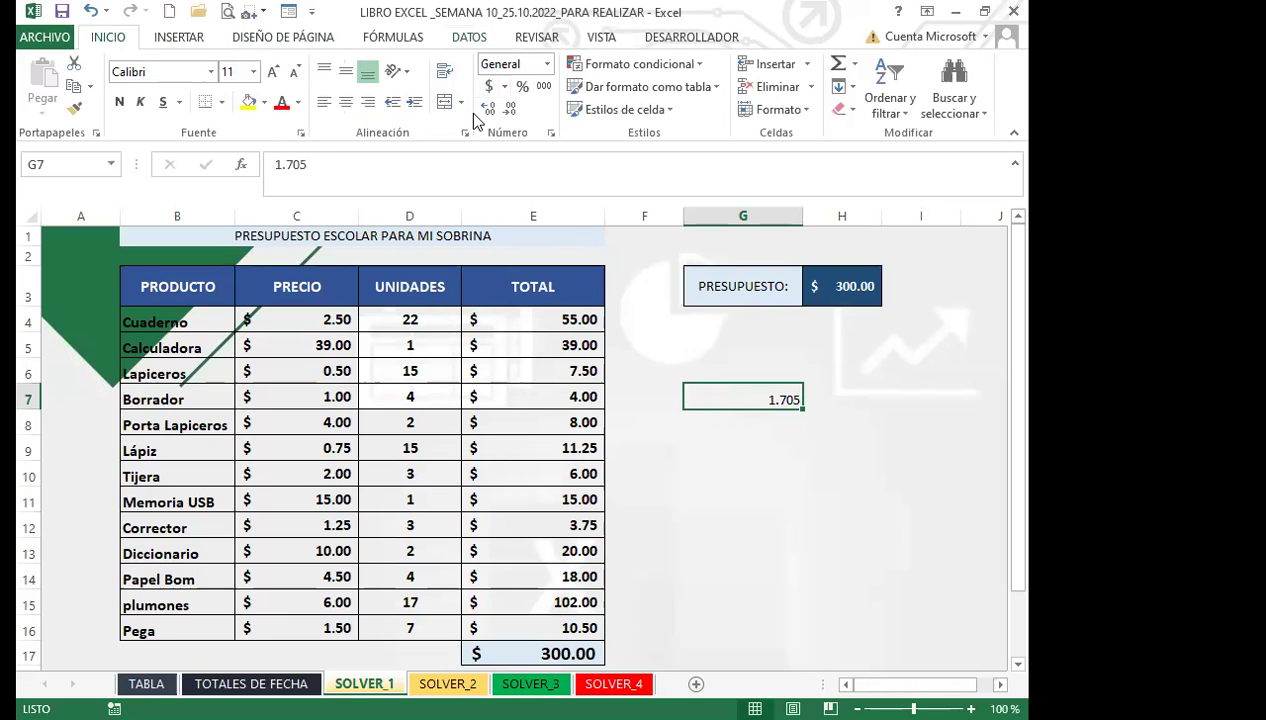
pyautogui.click(488, 108)
pyautogui.click(488, 108)
pyautogui.click(509, 108)
pyautogui.click(507, 110)
pyautogui.click(506, 110)
pyautogui.click(506, 110)
pyautogui.click(506, 110)
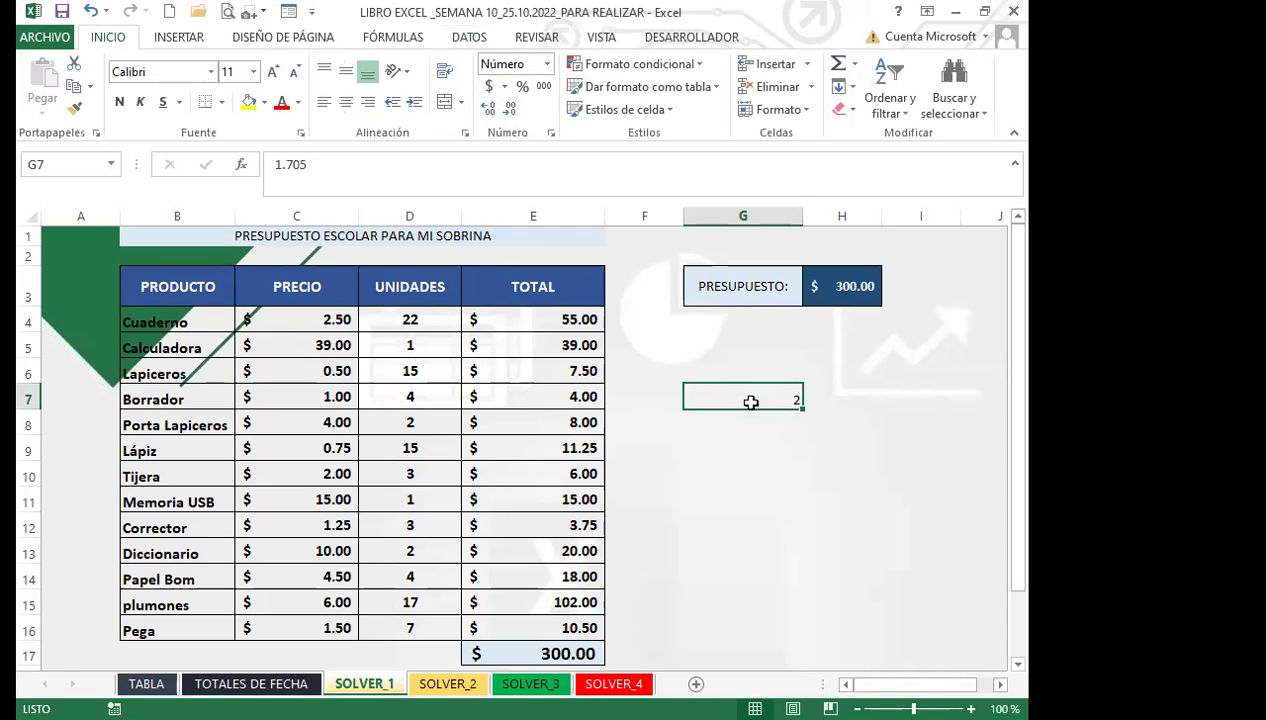
# - Delete the sample number from G7 and go back to the budget table
pyautogui.press('Delete')
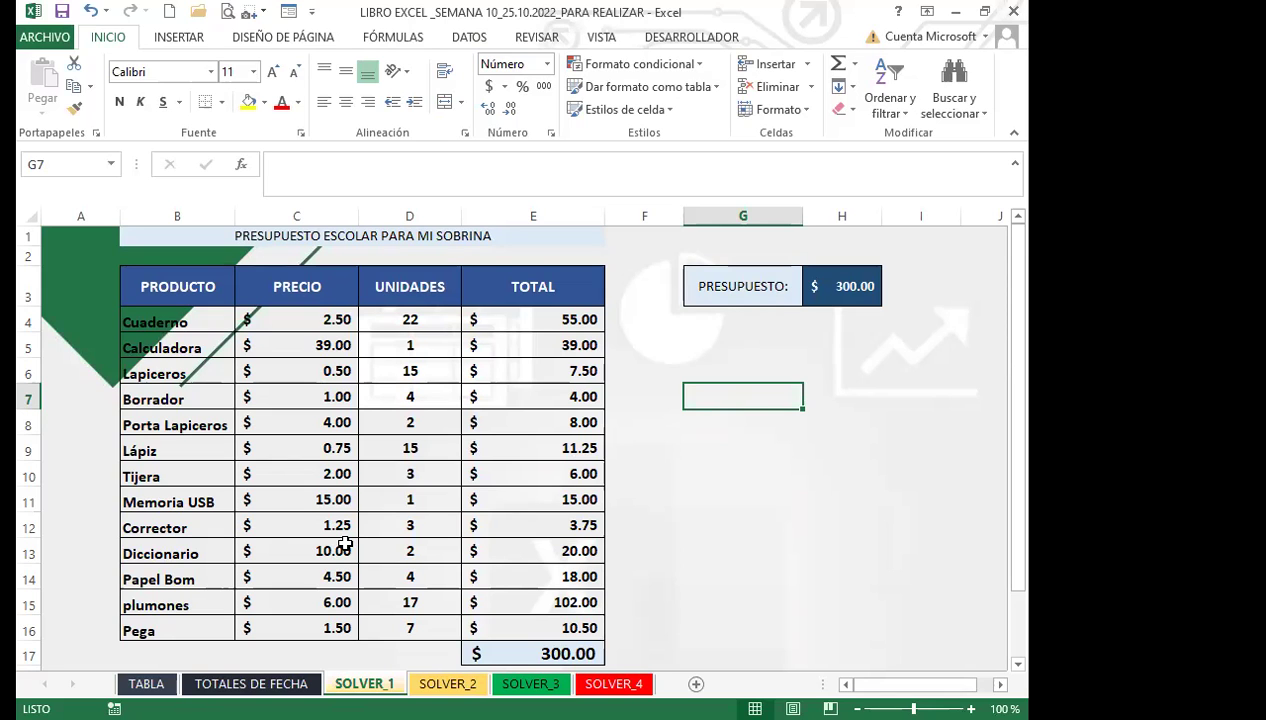
pyautogui.click(648, 516)
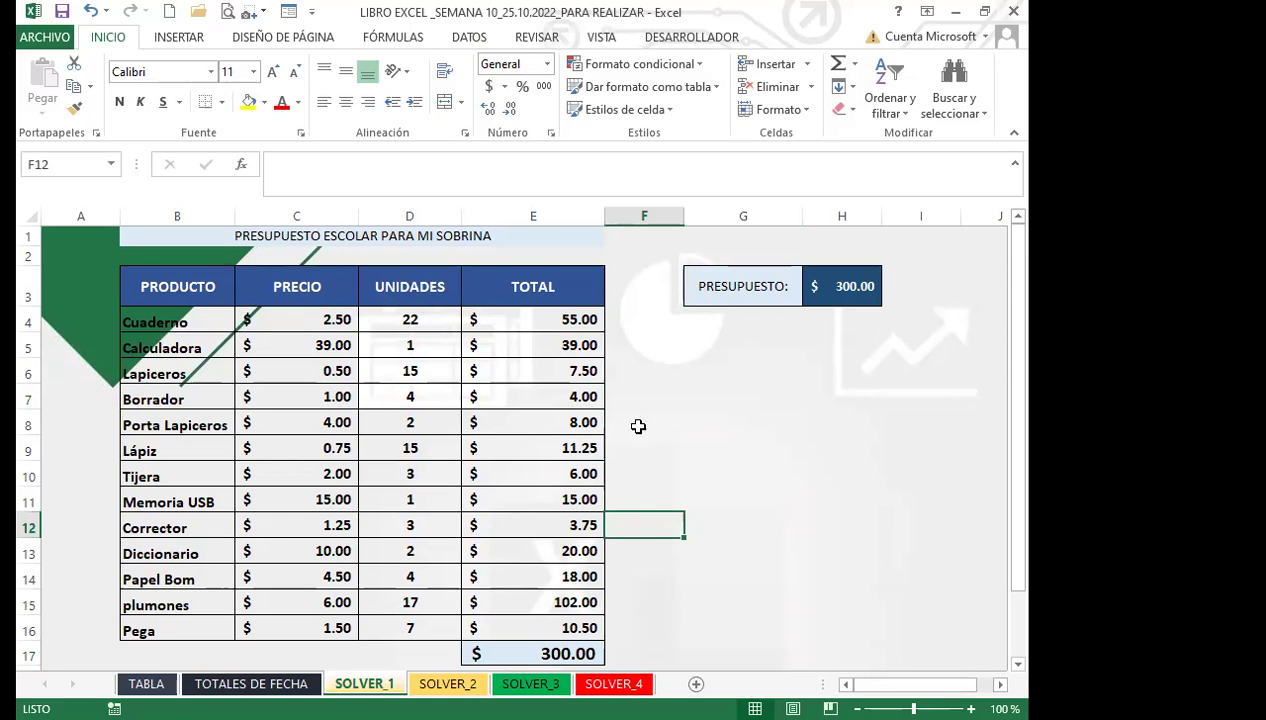
pyautogui.scroll(-2, 575, 485)
pyautogui.scroll(1, 494, 624)
pyautogui.click(688, 545)
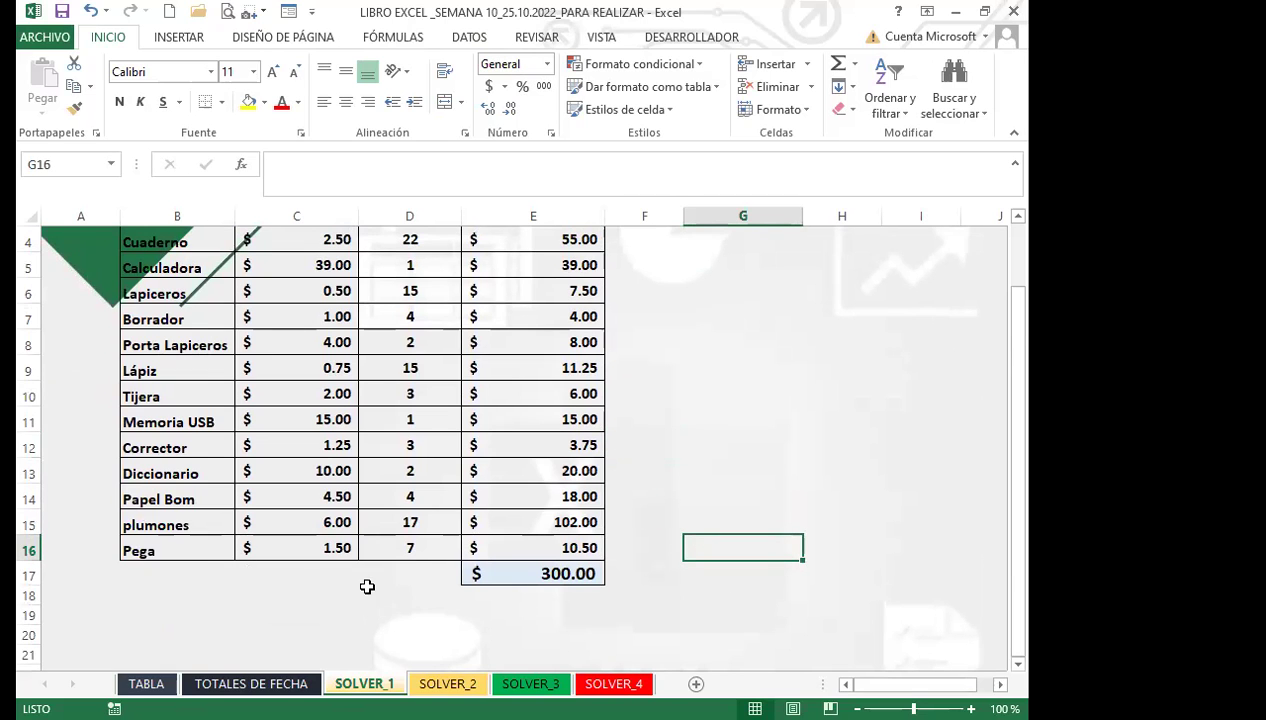
# - Switch to the SOLVER_2 sheet and go to the start of the monthly purchases table
pyautogui.click(440, 683)
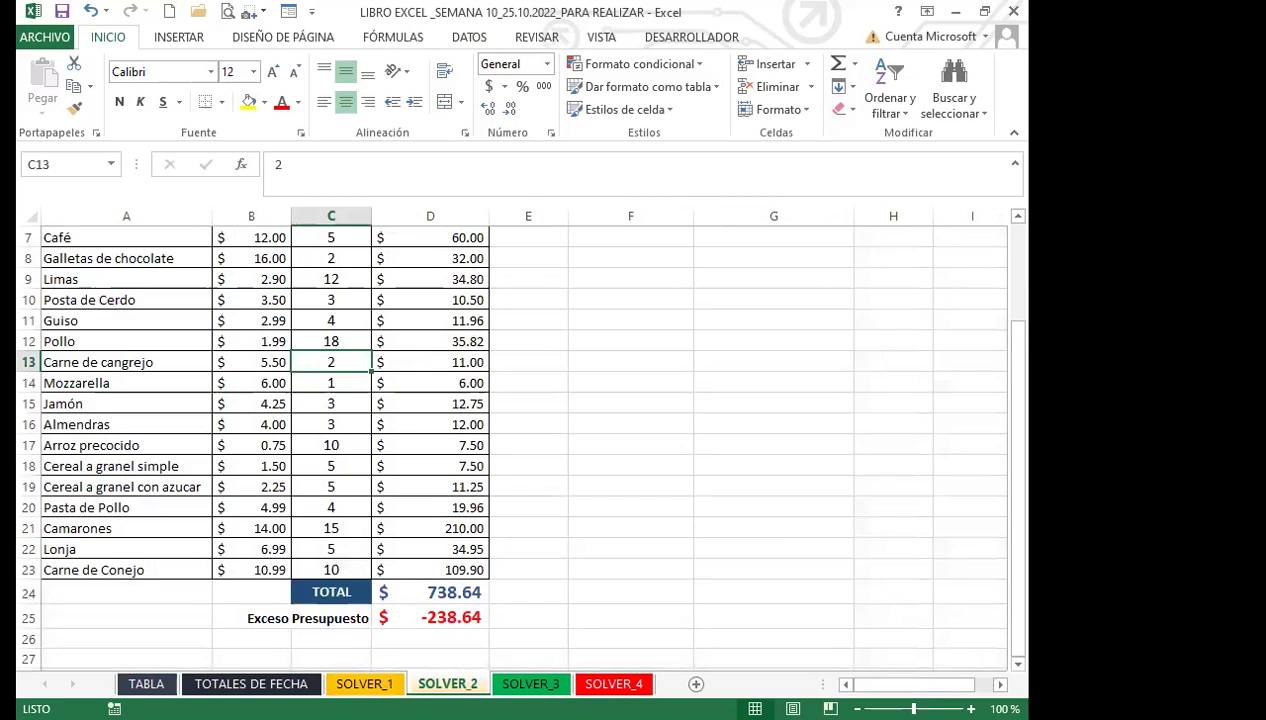
pyautogui.click(505, 684)
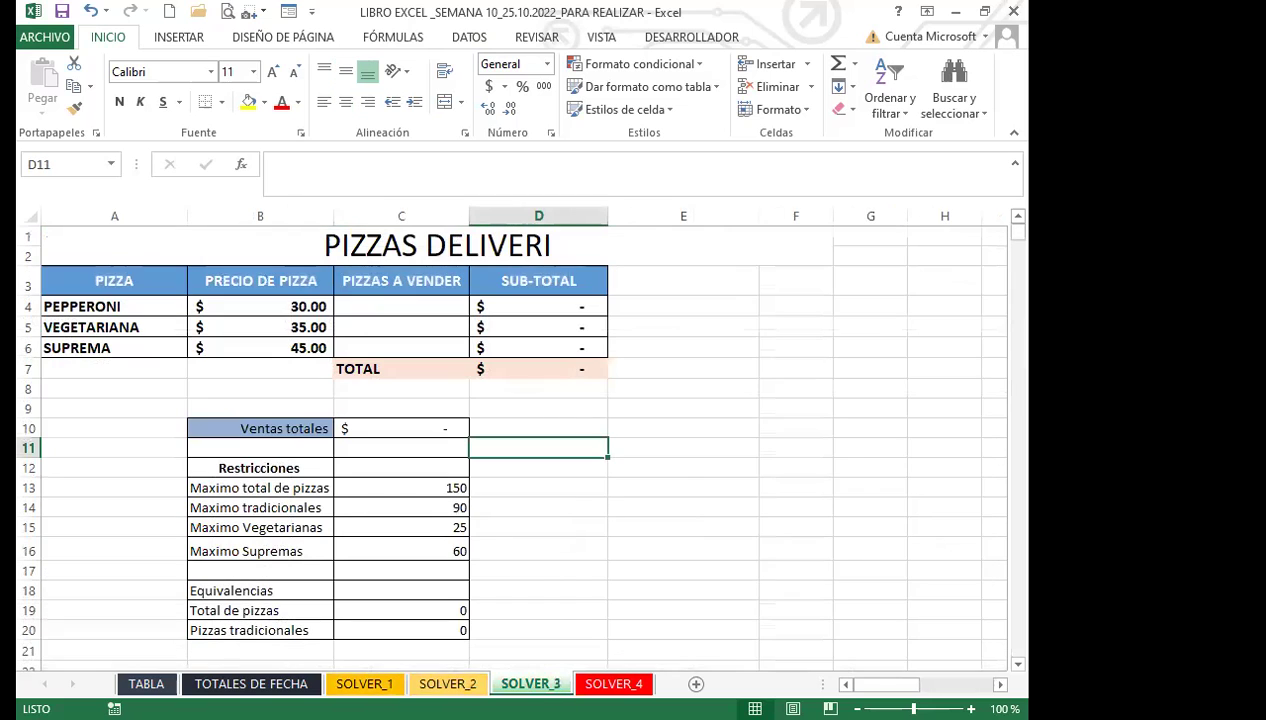
pyautogui.click(447, 683)
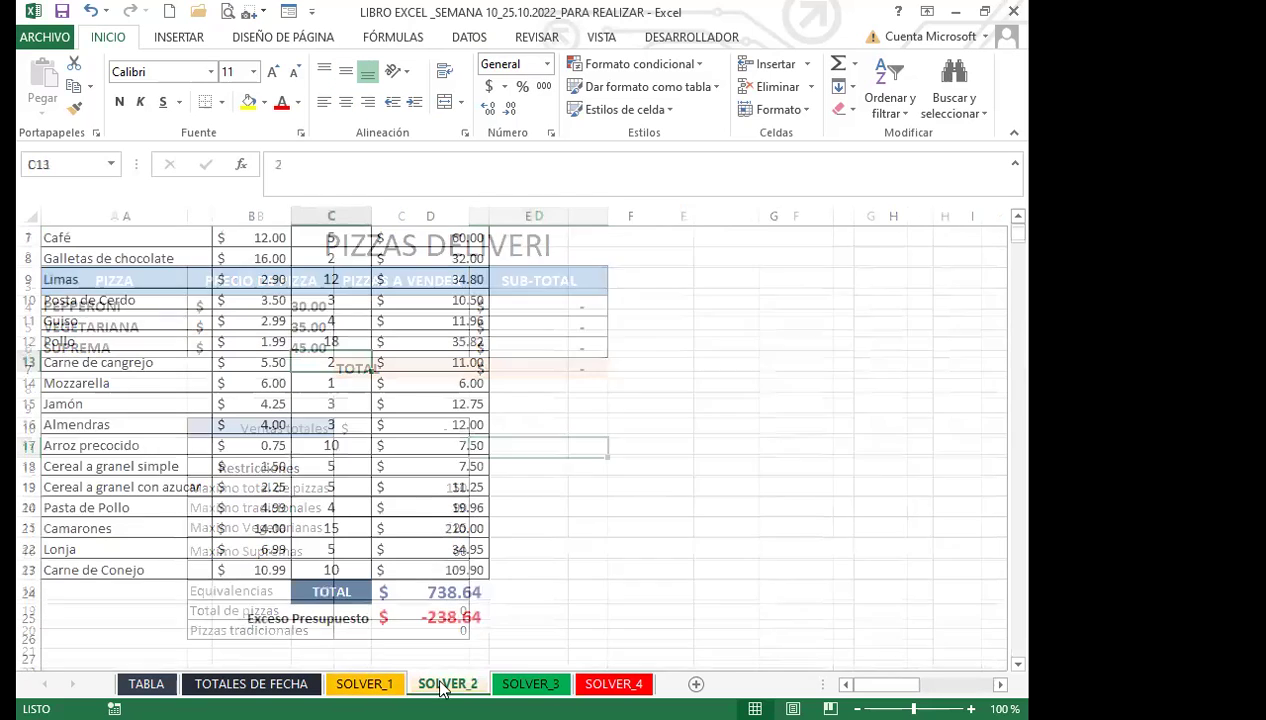
pyautogui.click(550, 528)
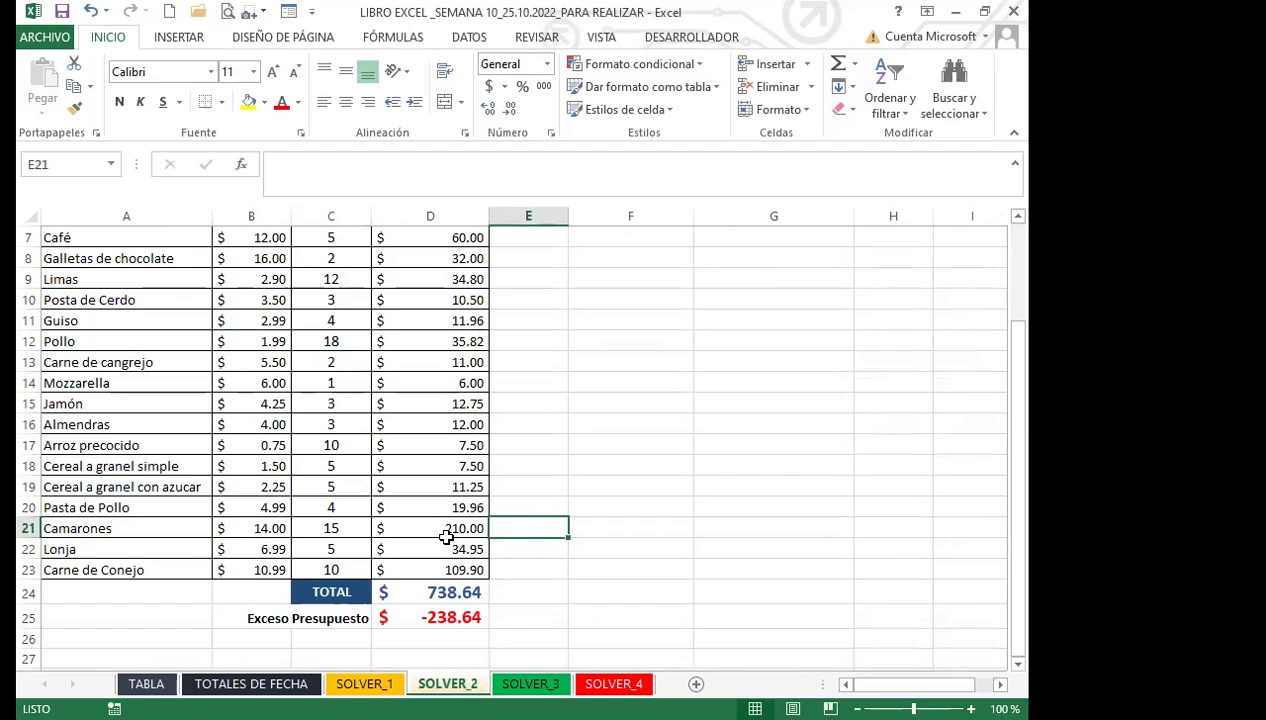
pyautogui.scroll(2, 384, 484)
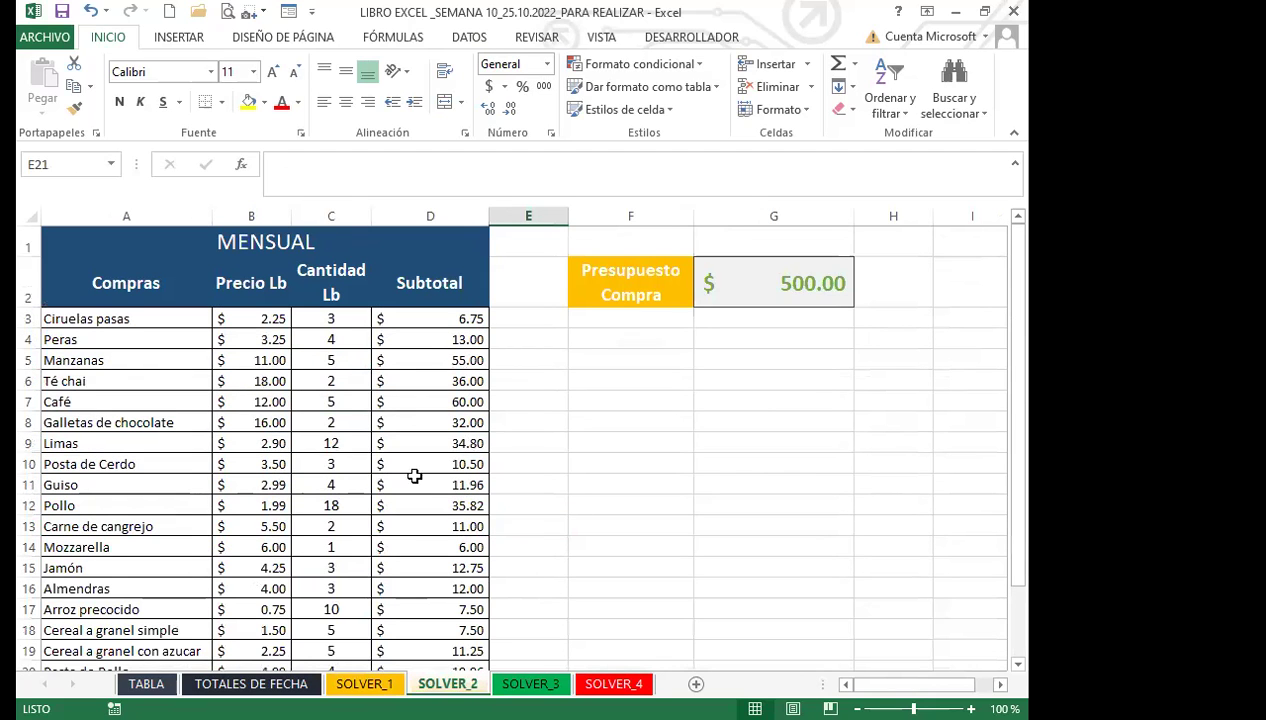
# - Look through the purchase items listed in the Compras column, from Ciruelas pasas to Carne de Conejo
pyautogui.click(344, 471)
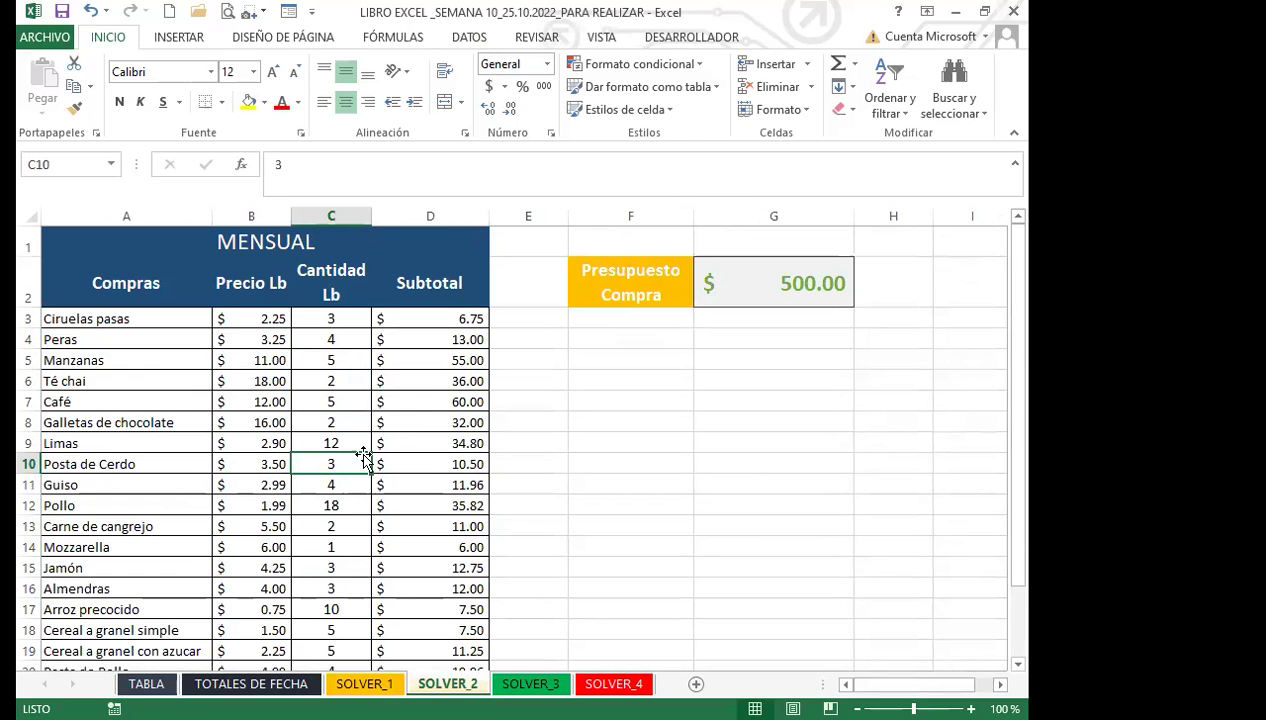
pyautogui.scroll(-2, 248, 416)
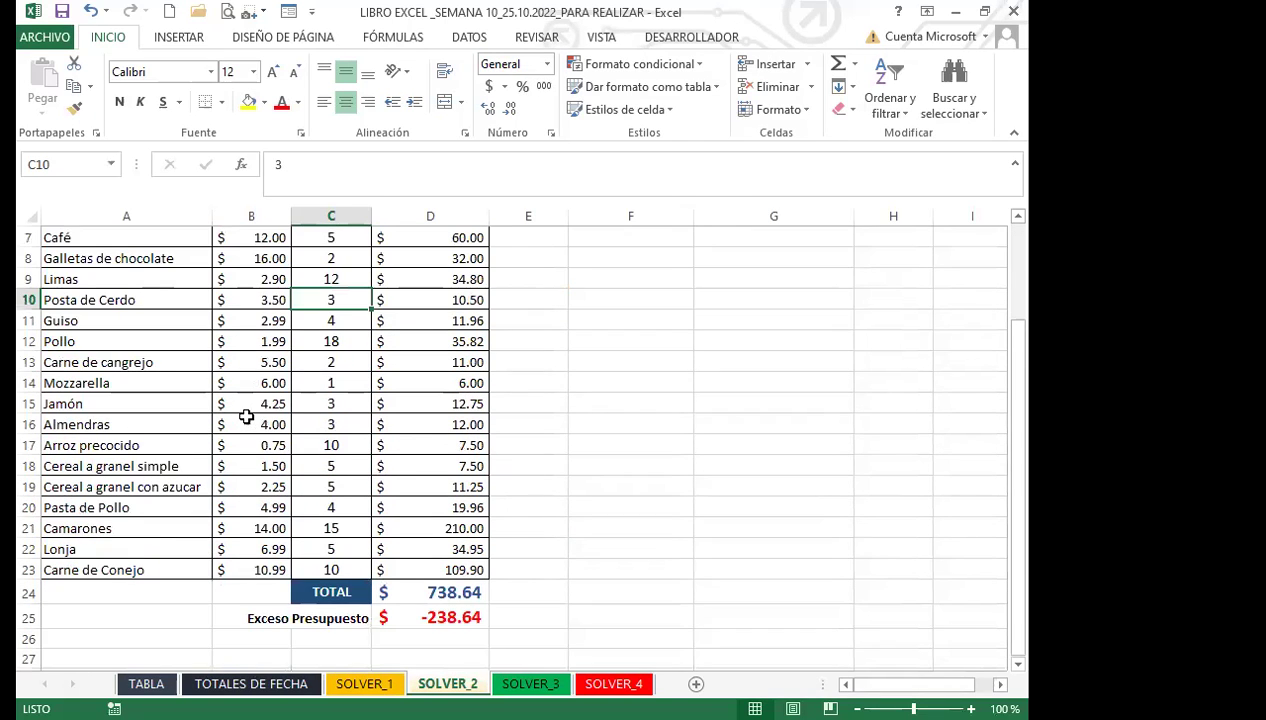
pyautogui.scroll(2, 268, 446)
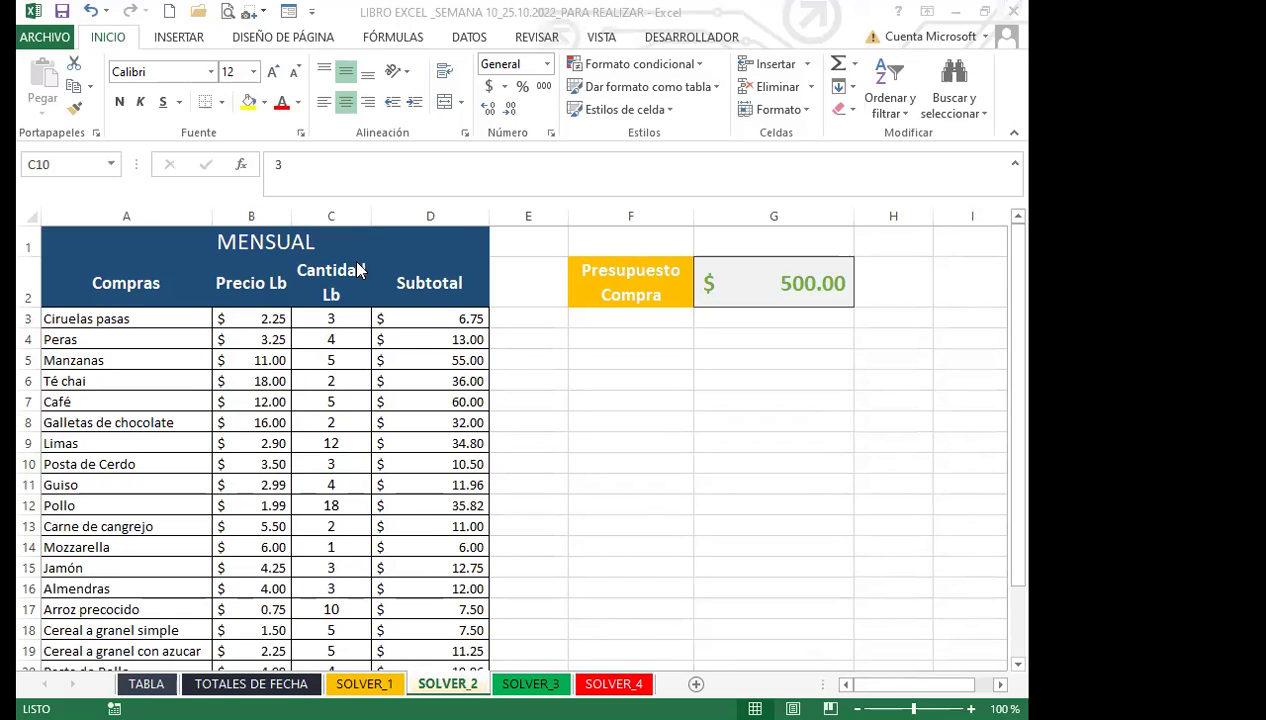
pyautogui.click(161, 313)
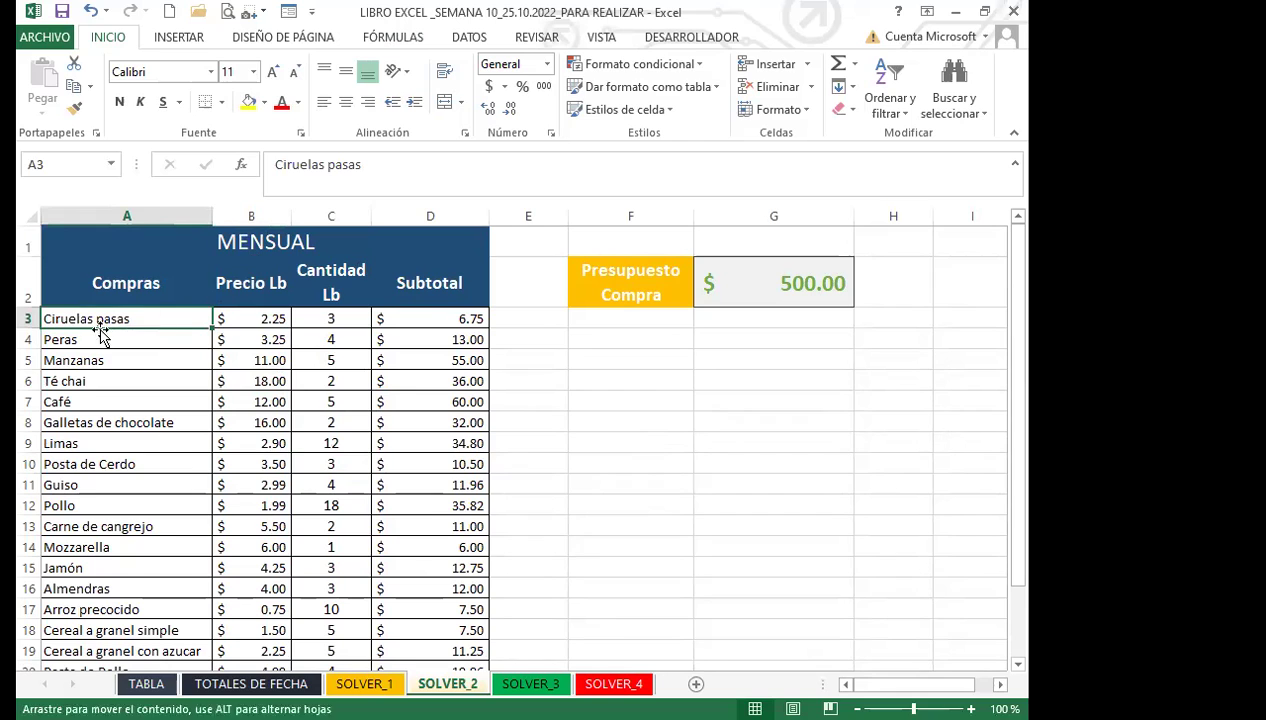
pyautogui.scroll(-1, 102, 511)
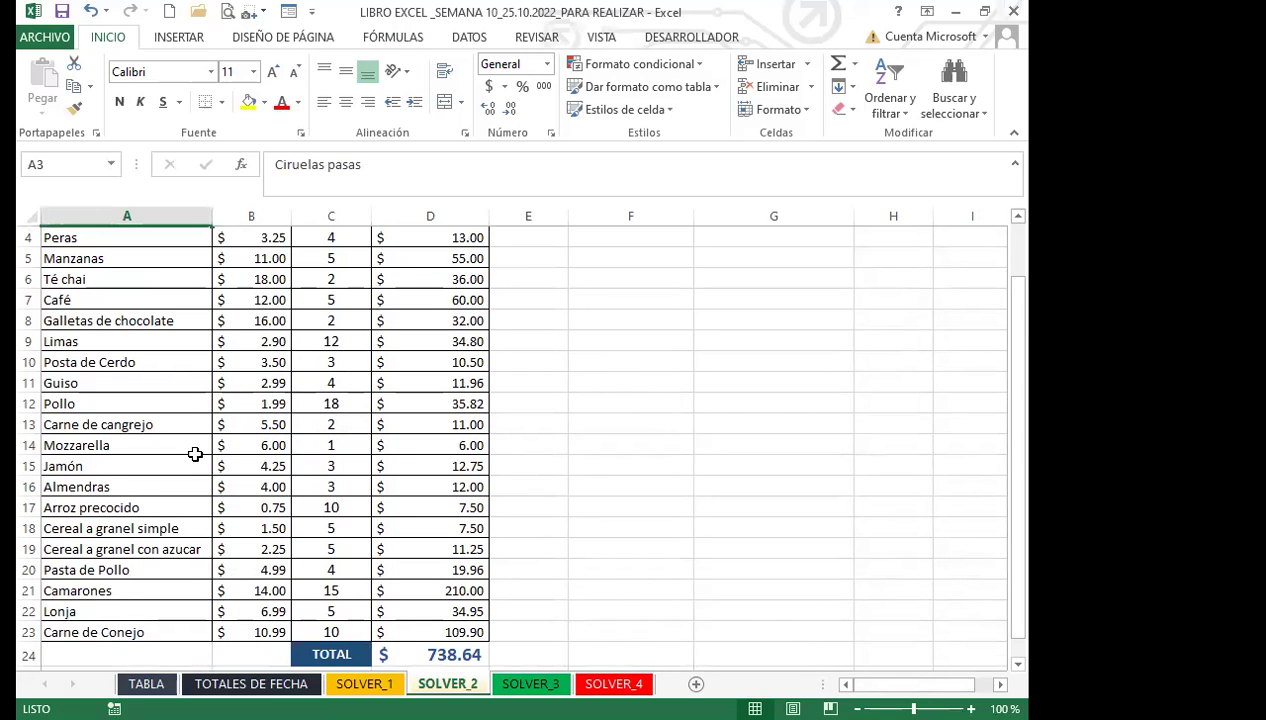
pyautogui.scroll(1, 110, 430)
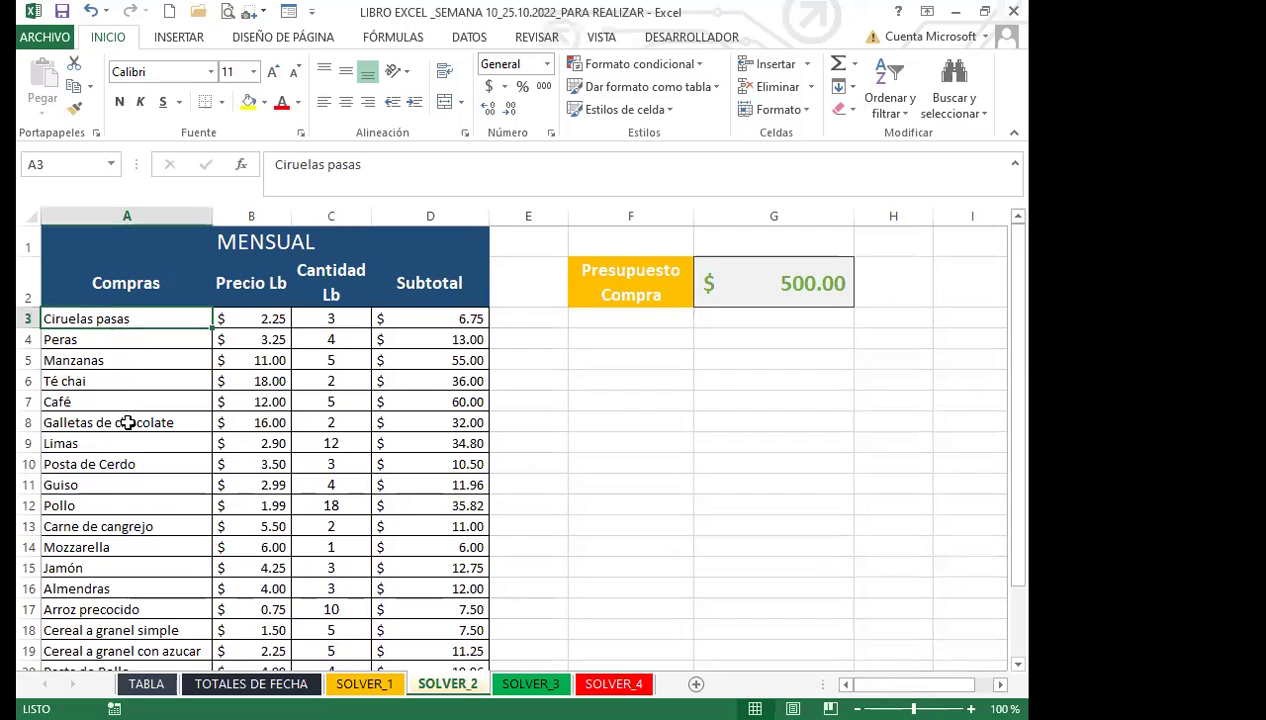
pyautogui.scroll(-2, 136, 446)
pyautogui.scroll(2, 161, 537)
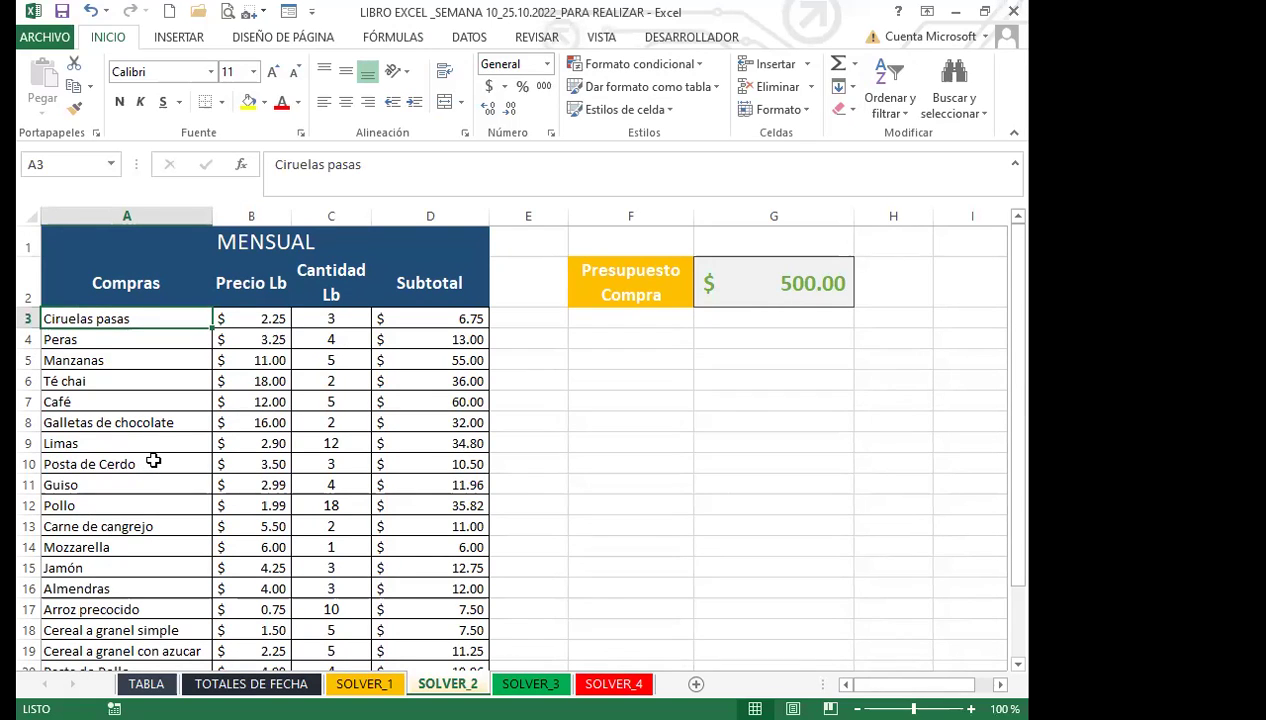
pyautogui.click(126, 443)
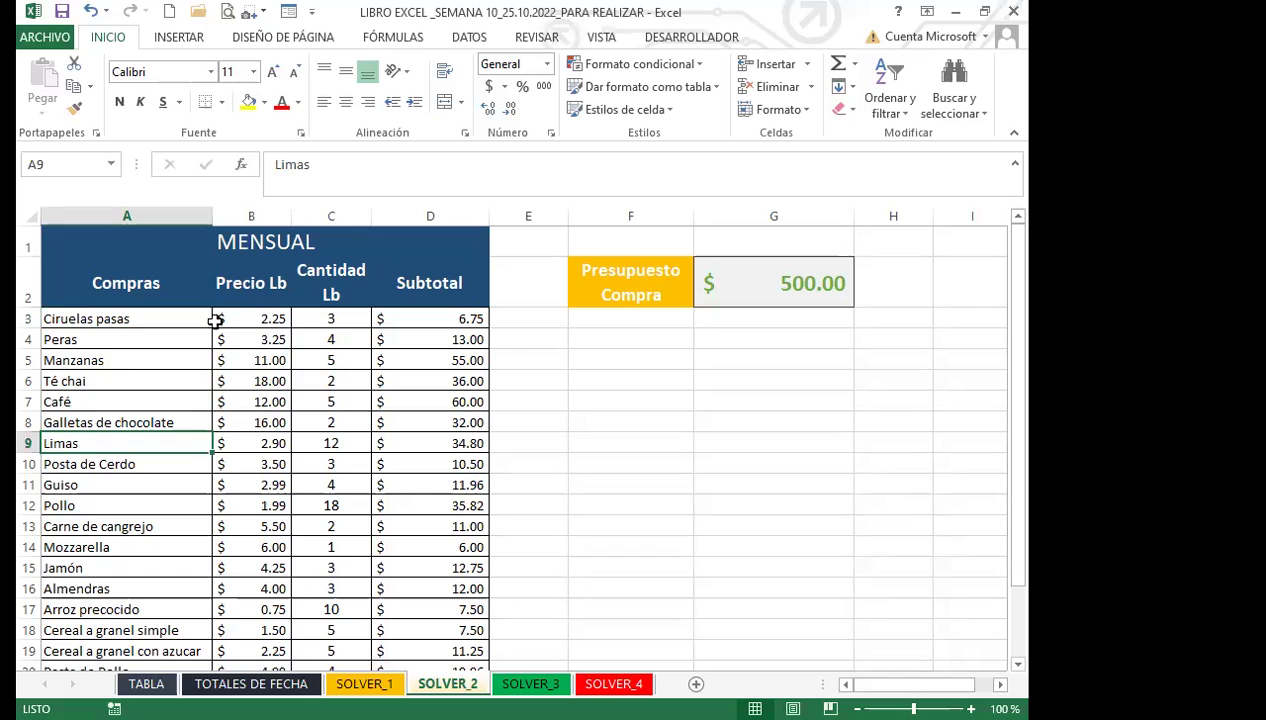
# - Examine the Precio Lb column and match the prices per pound to the listed products
pyautogui.click(254, 290)
pyautogui.click(262, 340)
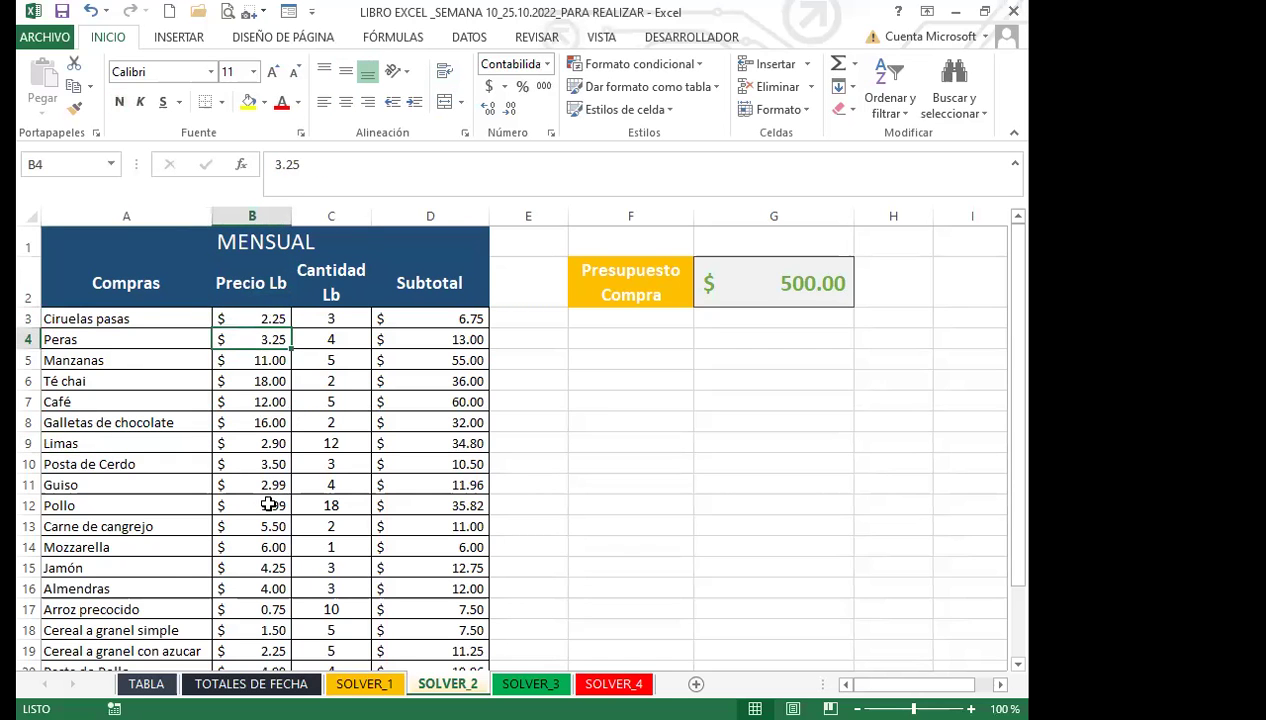
pyautogui.scroll(-3, 245, 528)
pyautogui.scroll(3, 257, 508)
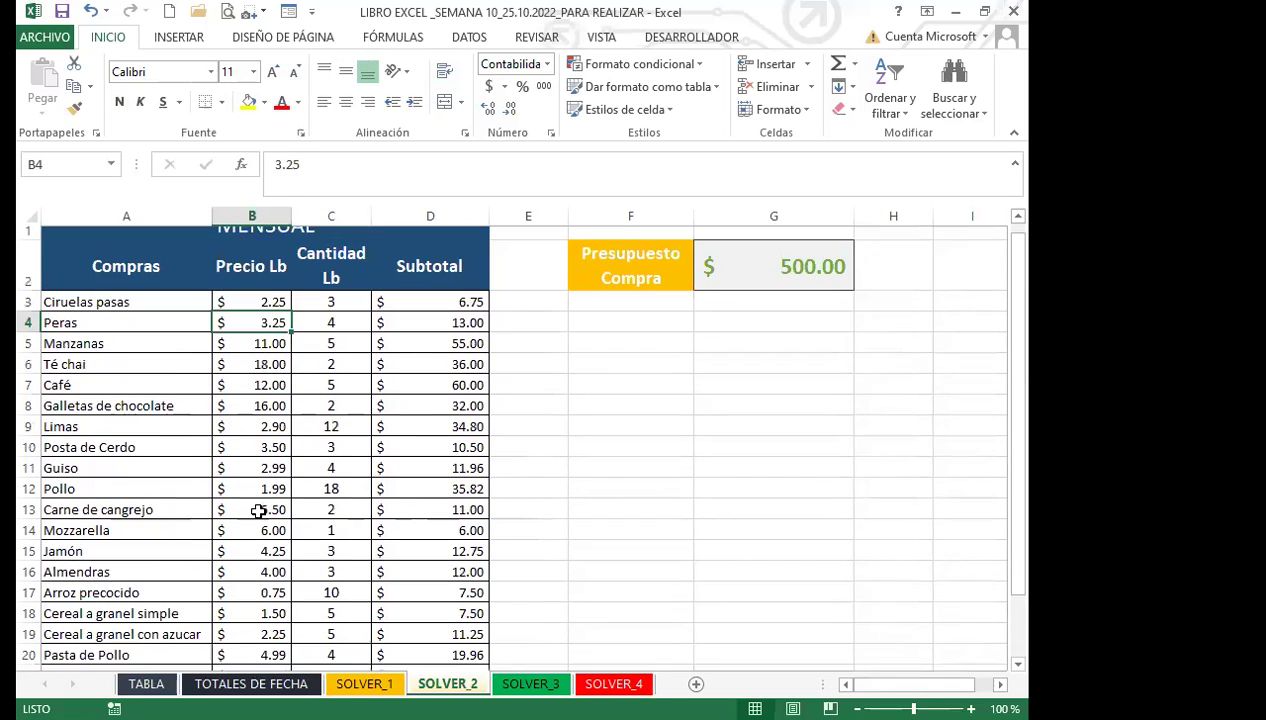
pyautogui.click(252, 505)
pyautogui.click(72, 440)
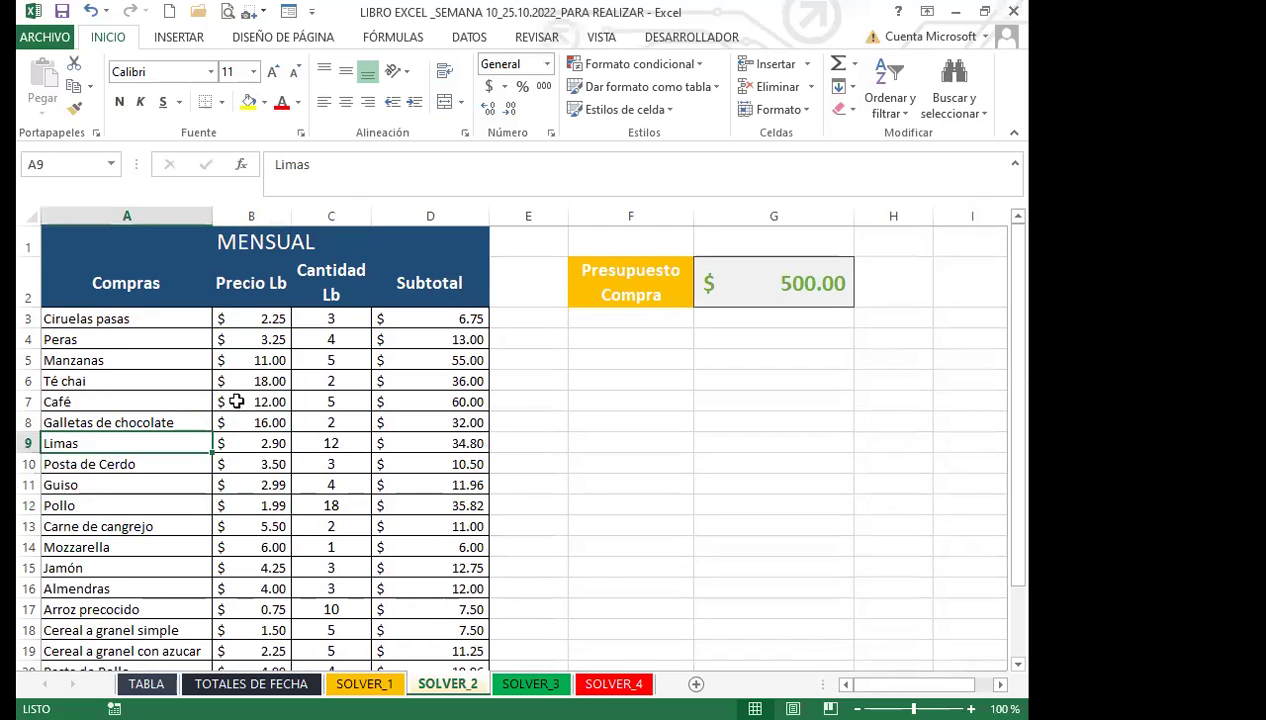
pyautogui.click(98, 380)
pyautogui.scroll(-2, 140, 580)
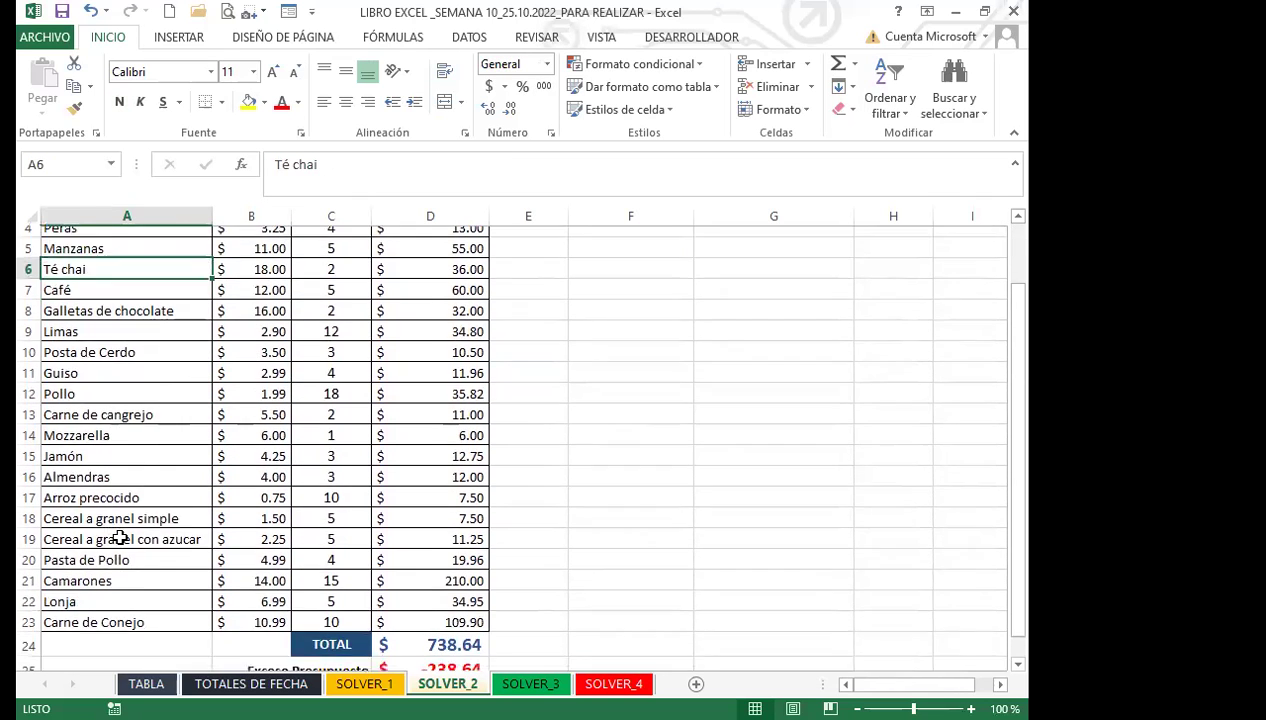
pyautogui.scroll(2, 190, 520)
# - Examine the Cantidad Lb values, the purchase budget in G2 and the Exceso Presupuesto formula in D25
pyautogui.click(345, 318)
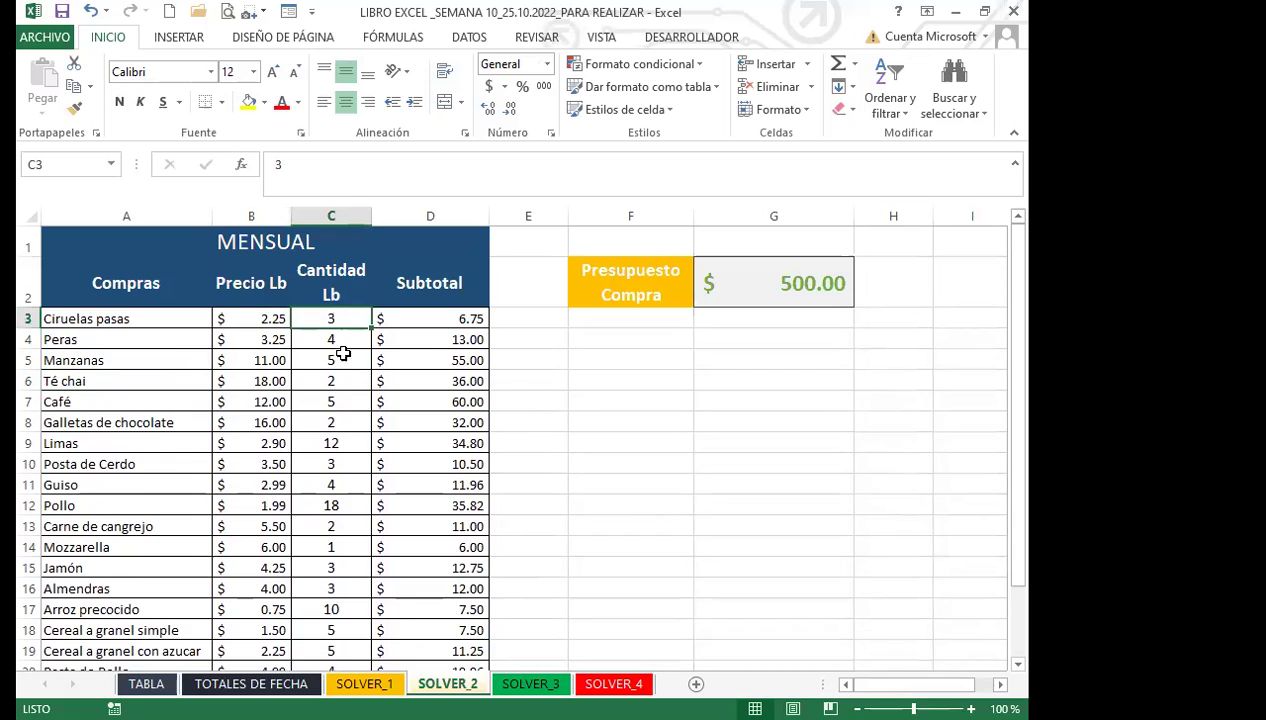
pyautogui.scroll(-5, 340, 420)
pyautogui.scroll(5, 340, 422)
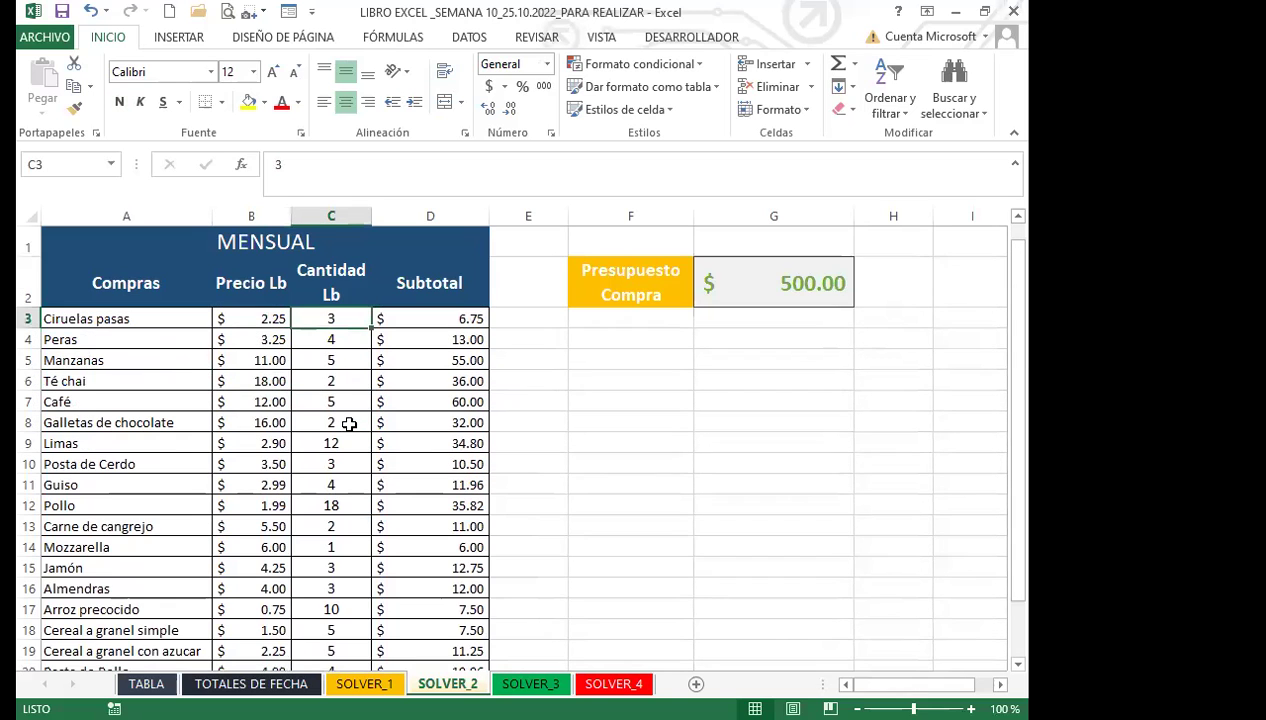
pyautogui.scroll(-2, 343, 423)
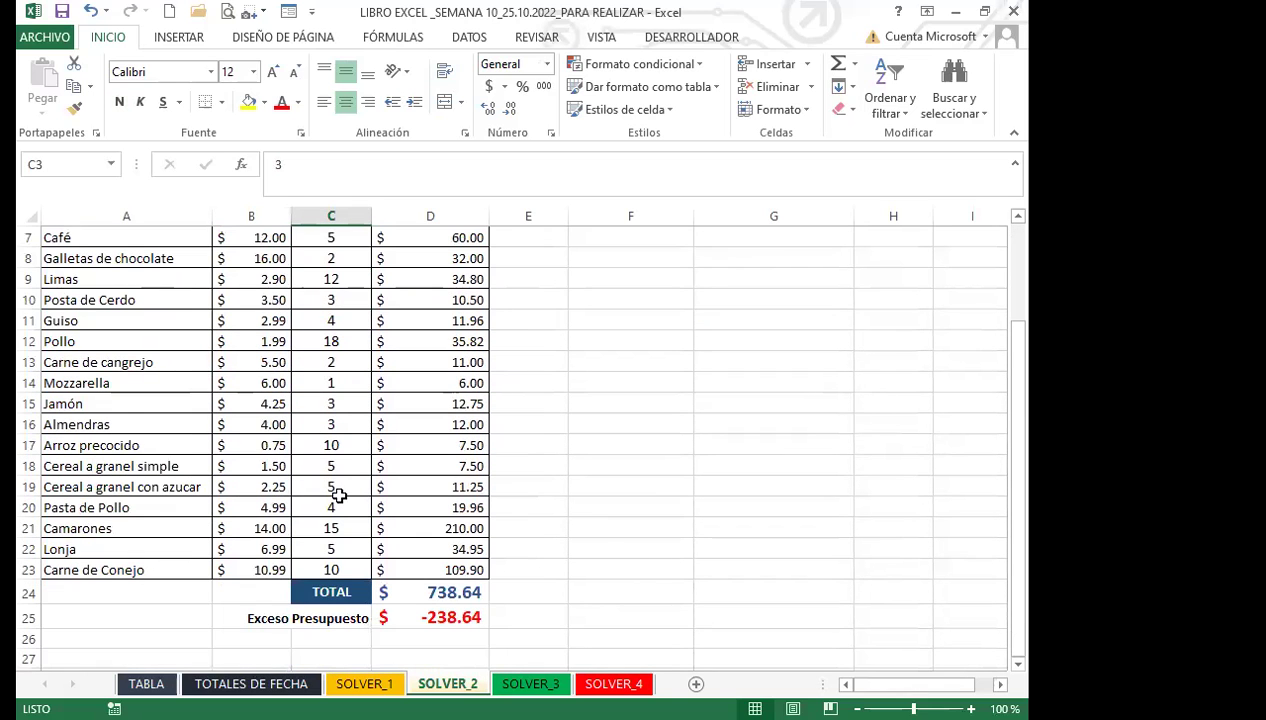
pyautogui.click(392, 586)
pyautogui.scroll(1, 625, 583)
pyautogui.scroll(2, 625, 581)
pyautogui.click(729, 294)
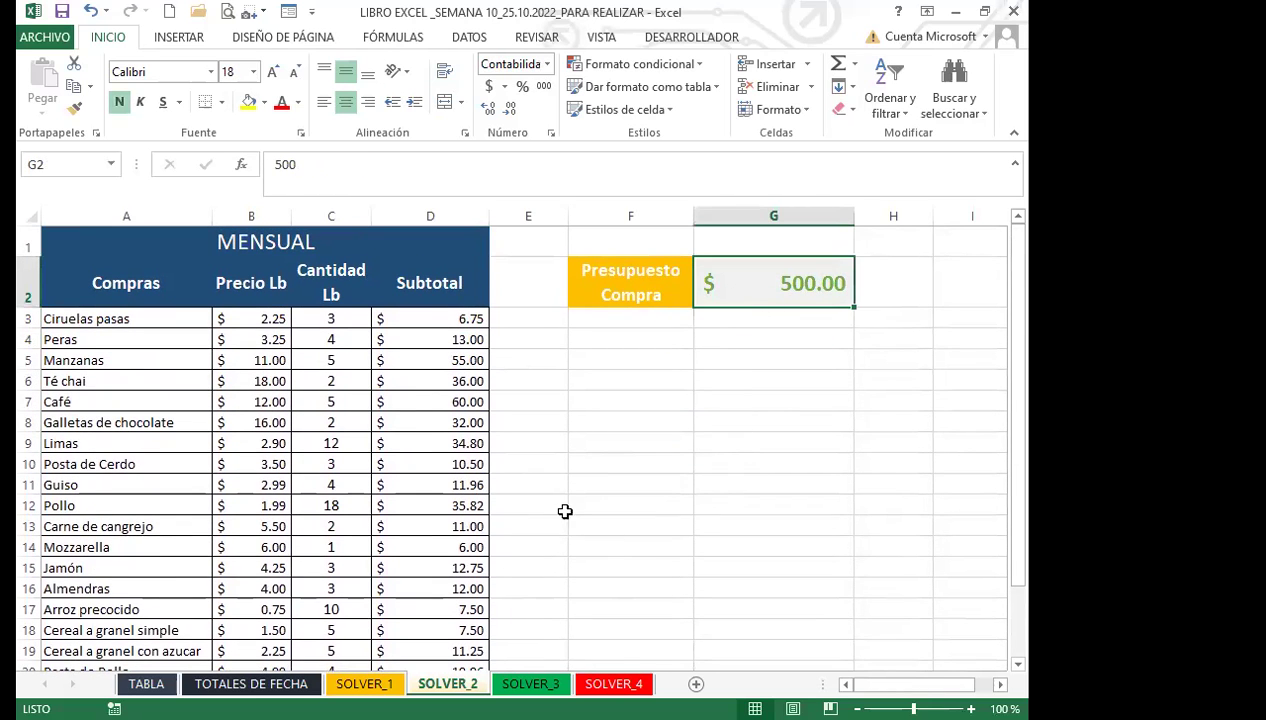
pyautogui.scroll(-3, 560, 498)
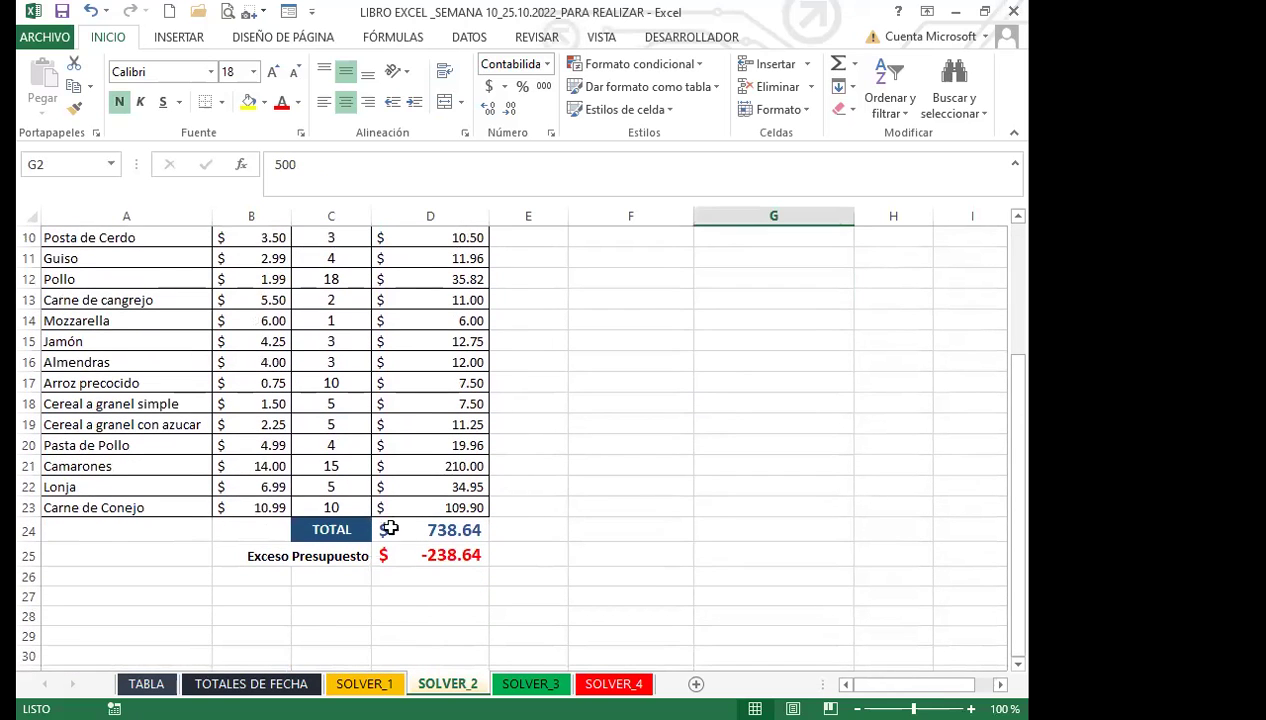
pyautogui.click(335, 560)
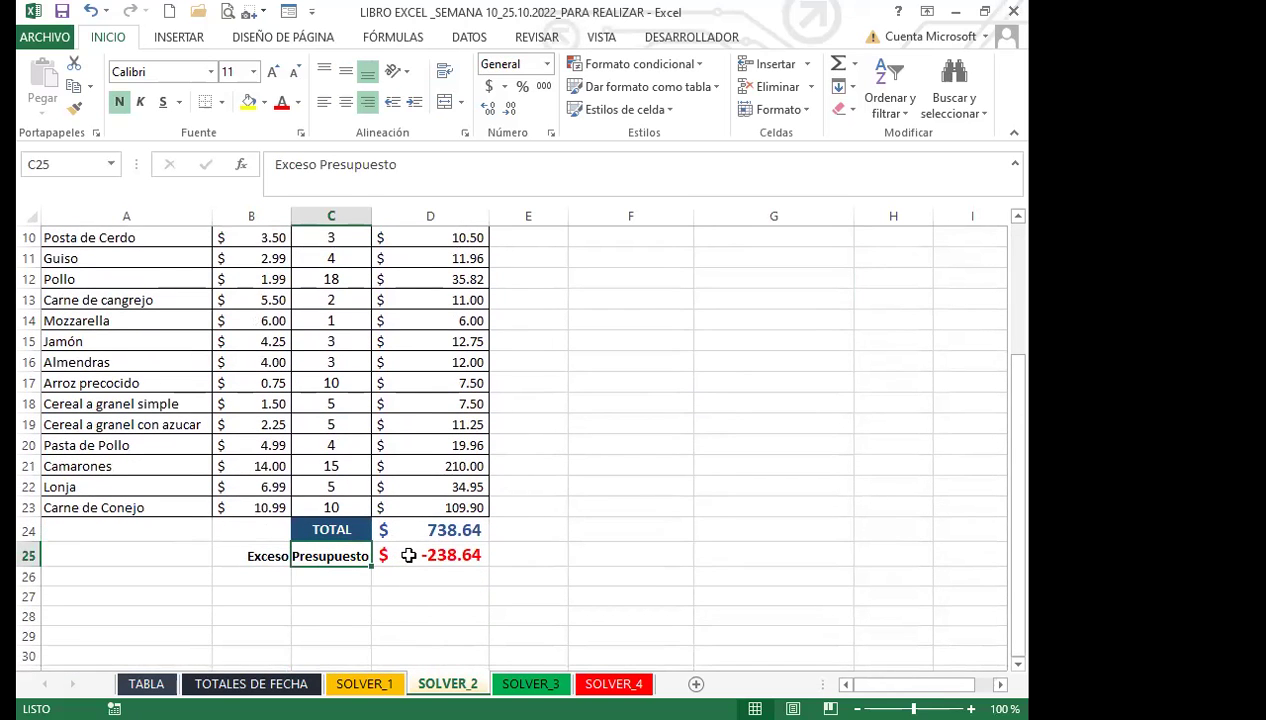
pyautogui.click(410, 554)
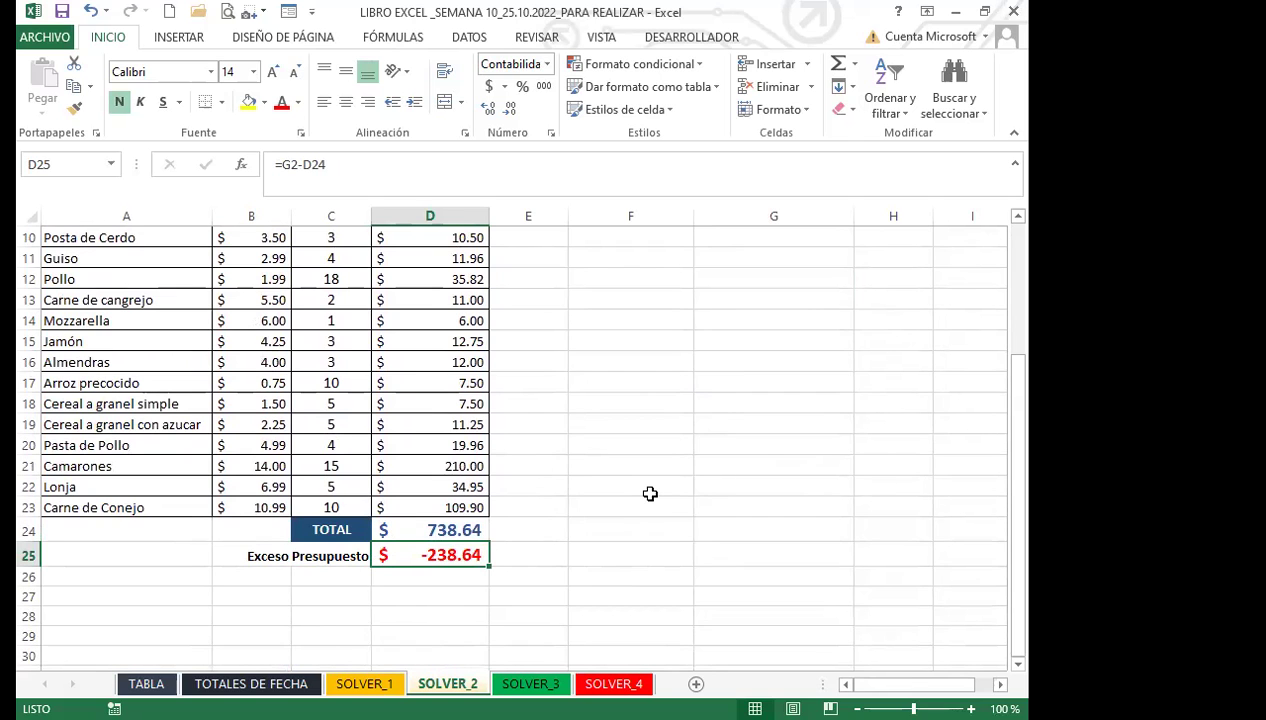
# - Review the quantities in C3:C23, including Pollo, Limas, Carne de Conejo and Guiso, against the purchase budget
pyautogui.scroll(3, 310, 443)
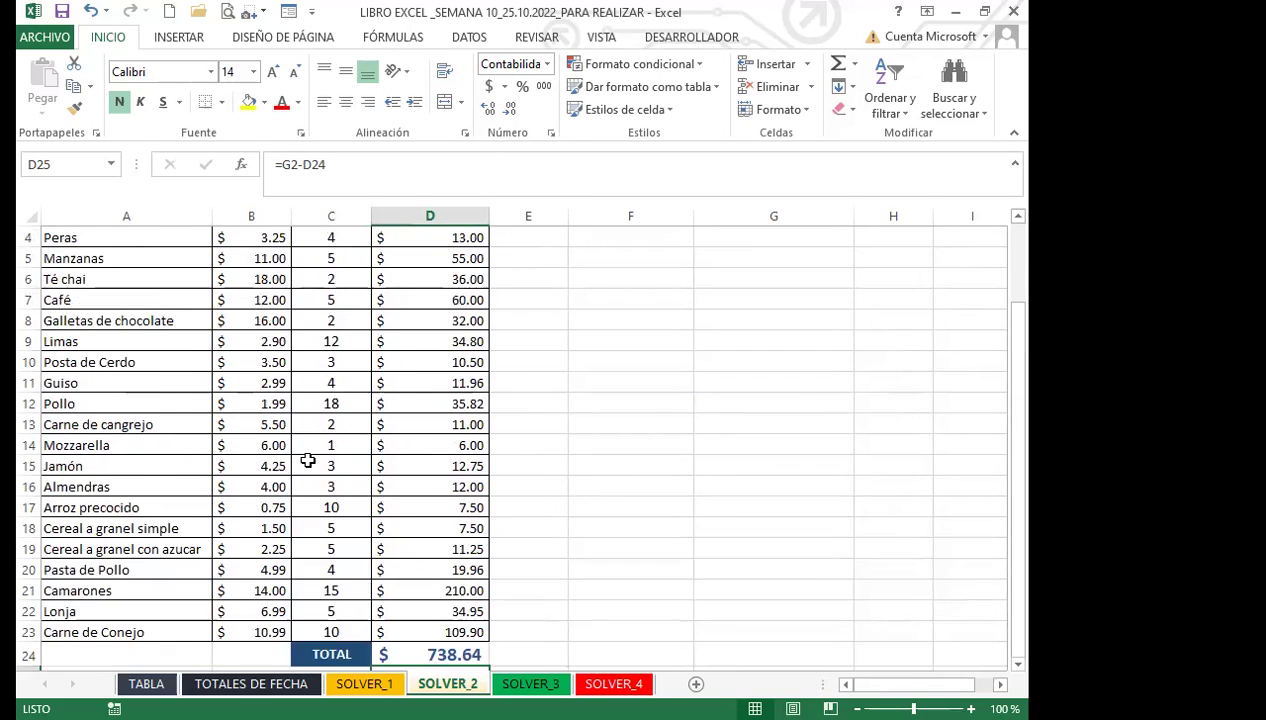
pyautogui.scroll(-2, 343, 478)
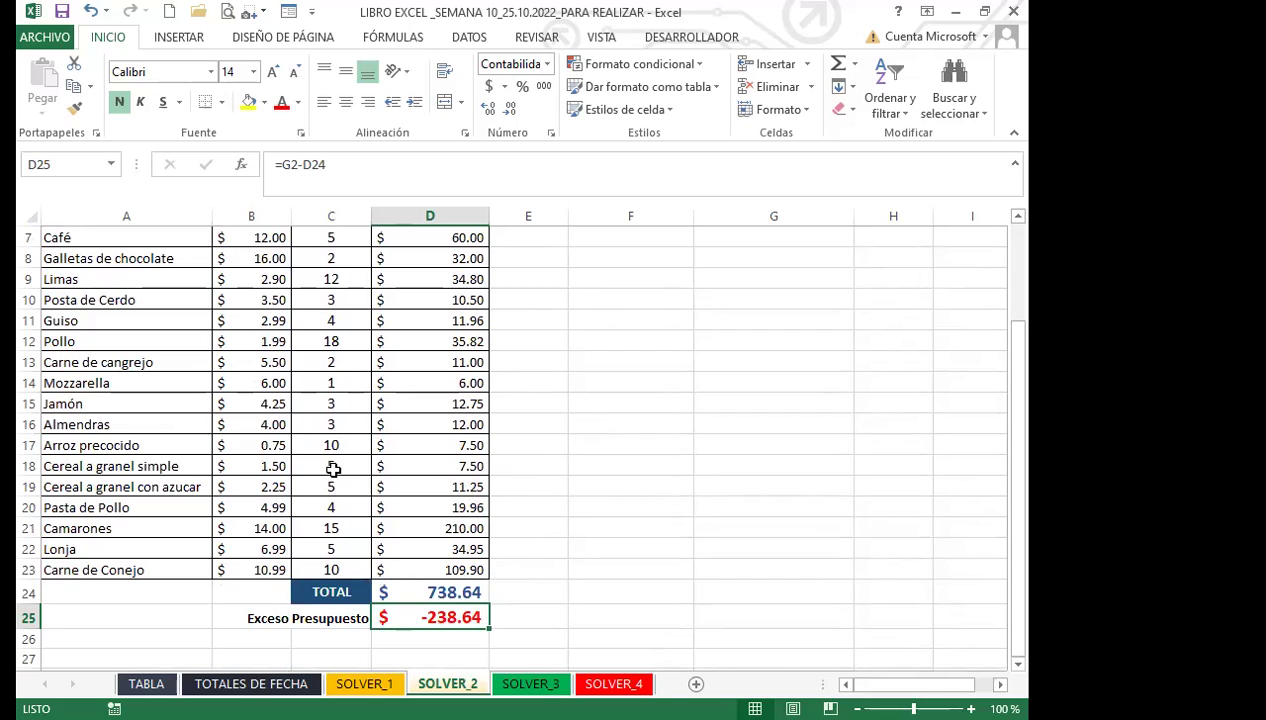
pyautogui.click(338, 341)
pyautogui.scroll(2, 346, 373)
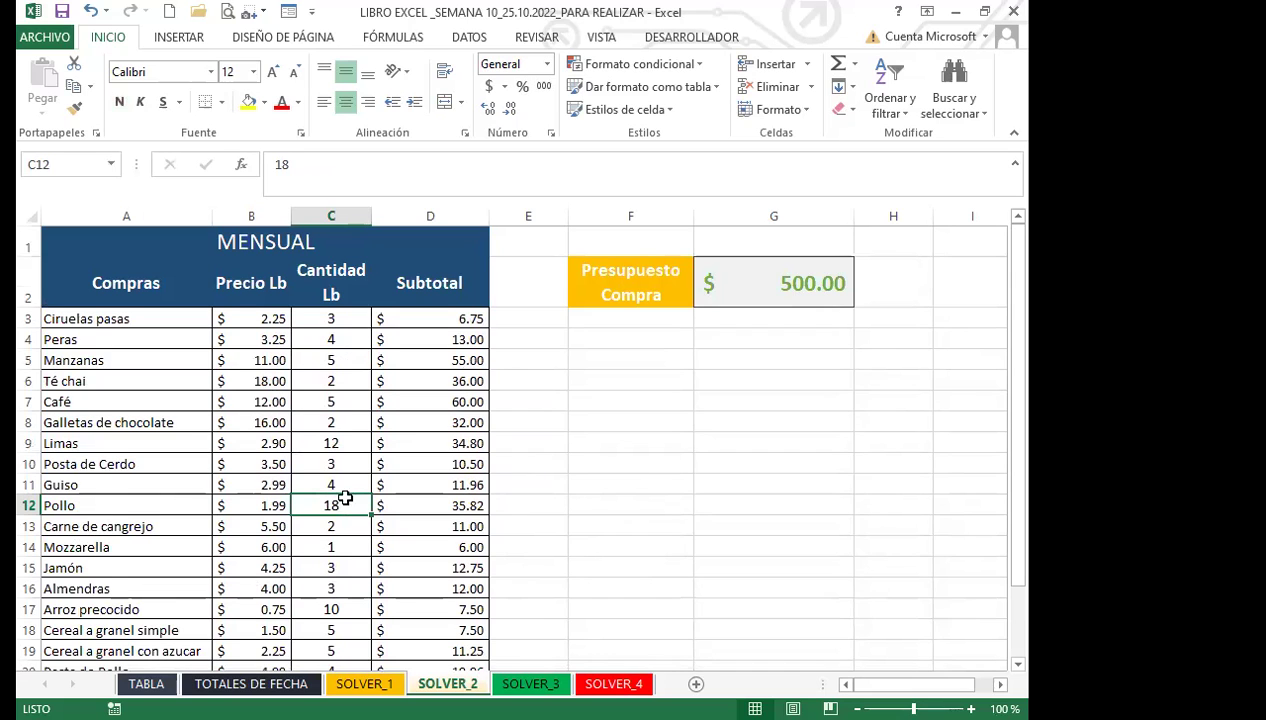
pyautogui.click(340, 442)
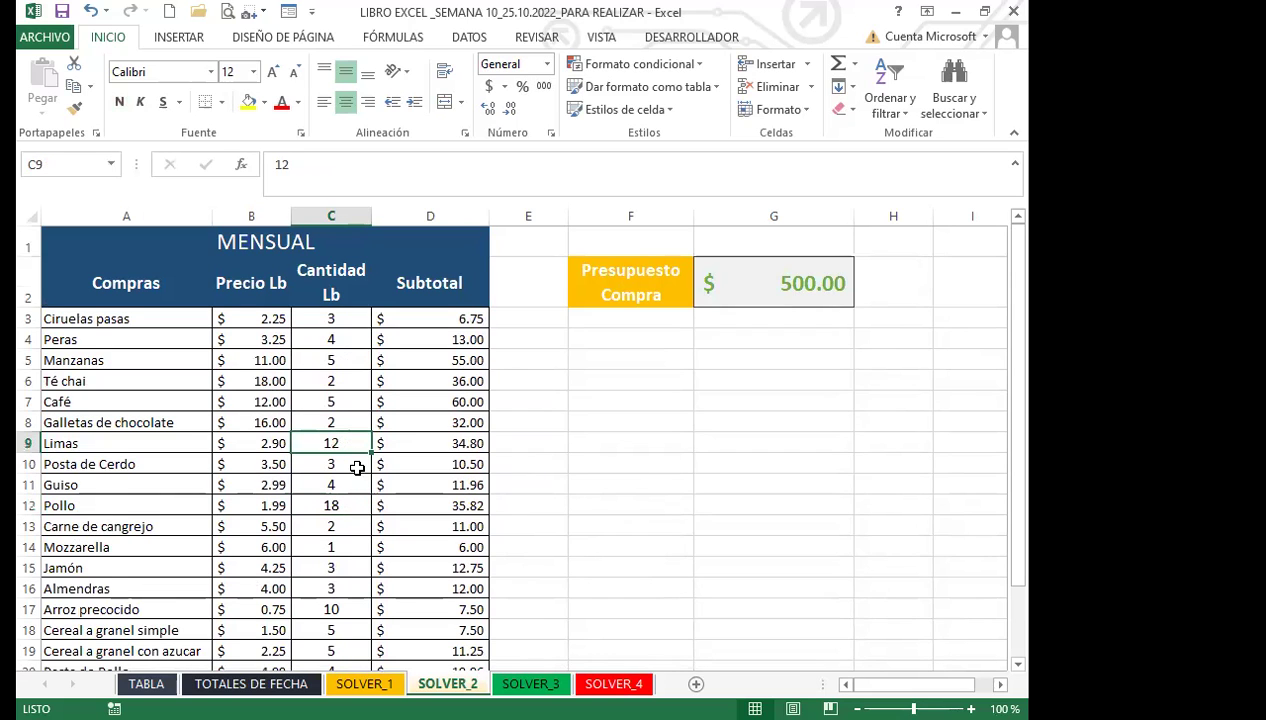
pyautogui.scroll(-1, 357, 468)
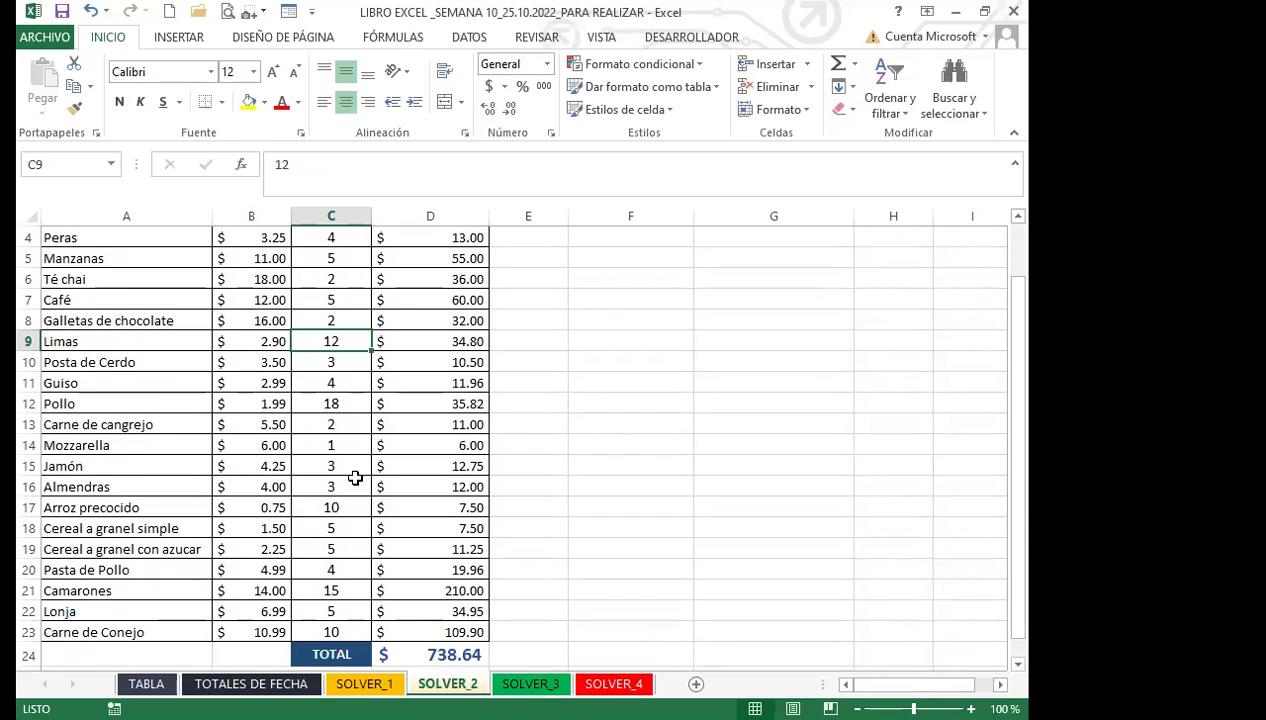
pyautogui.scroll(-2, 355, 463)
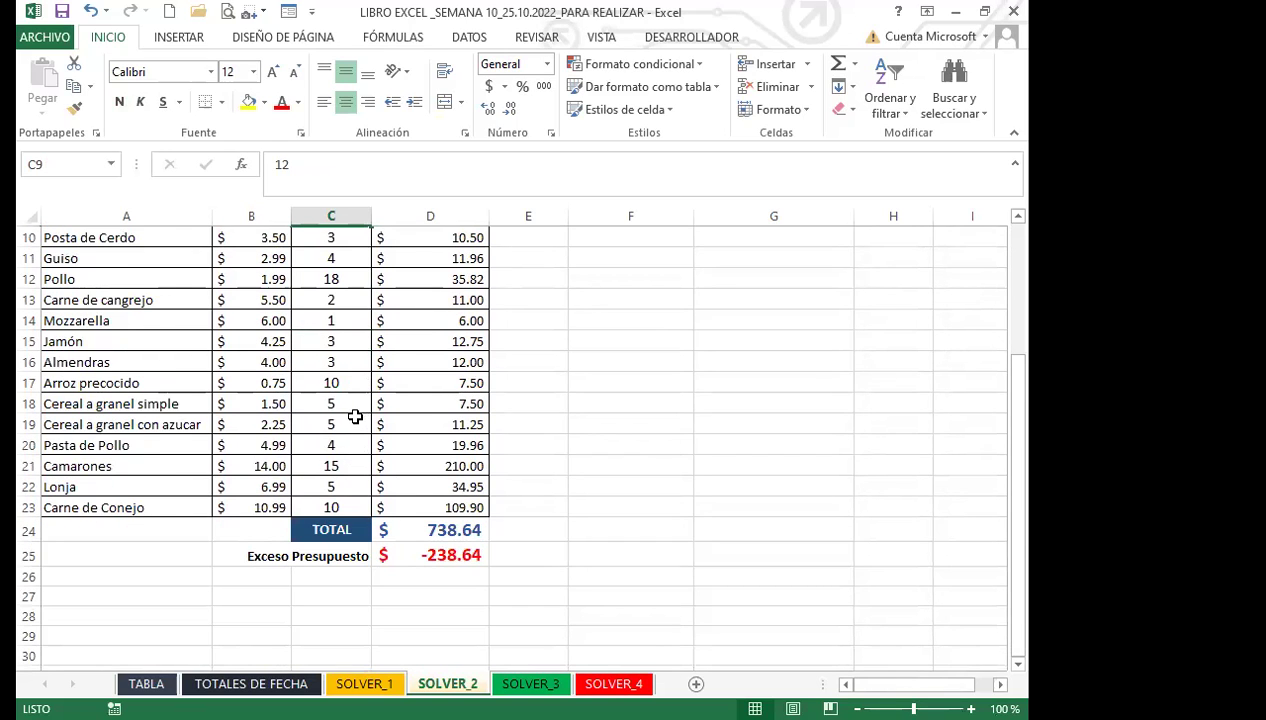
pyautogui.scroll(1, 357, 410)
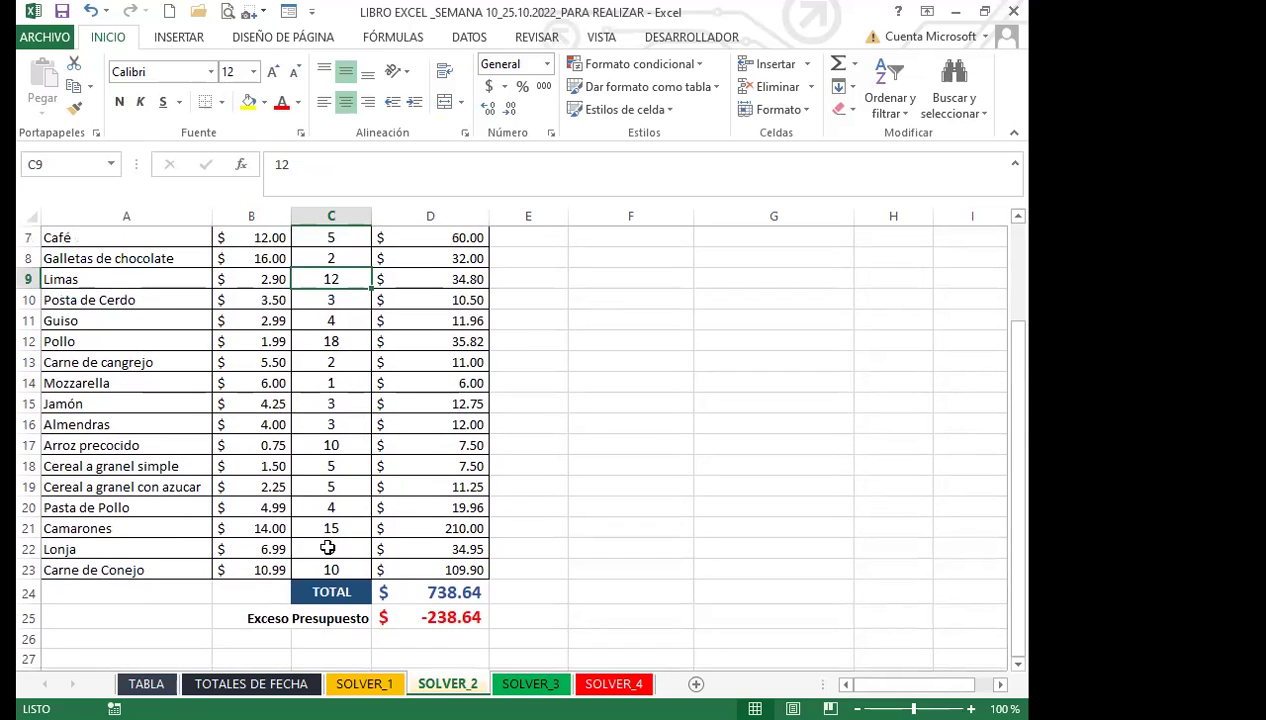
pyautogui.click(335, 572)
pyautogui.scroll(2, 342, 497)
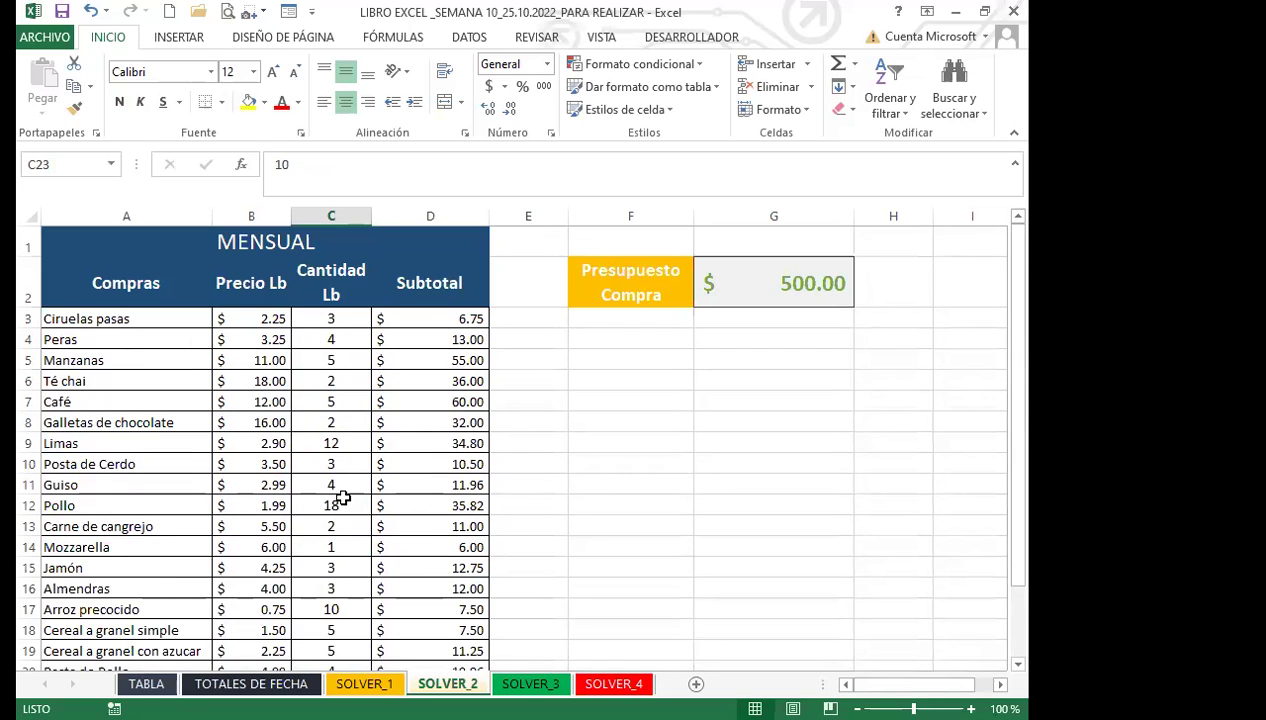
pyautogui.click(351, 487)
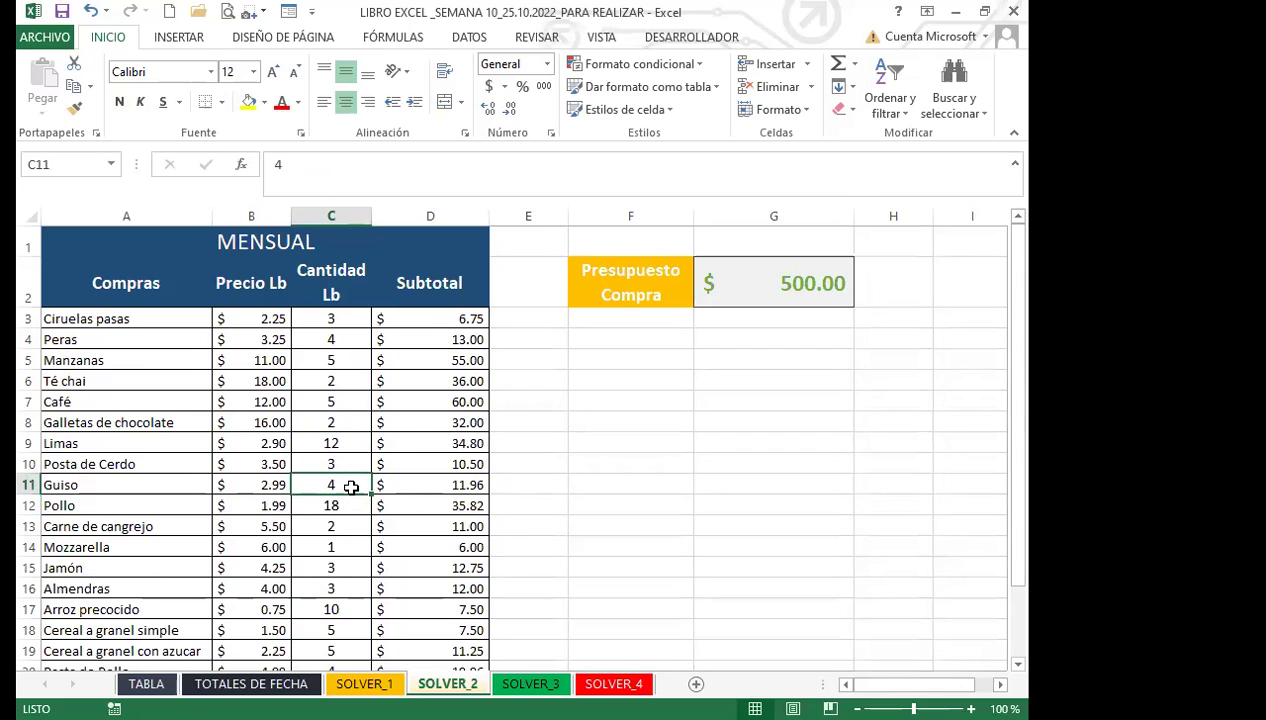
pyautogui.scroll(-3, 340, 415)
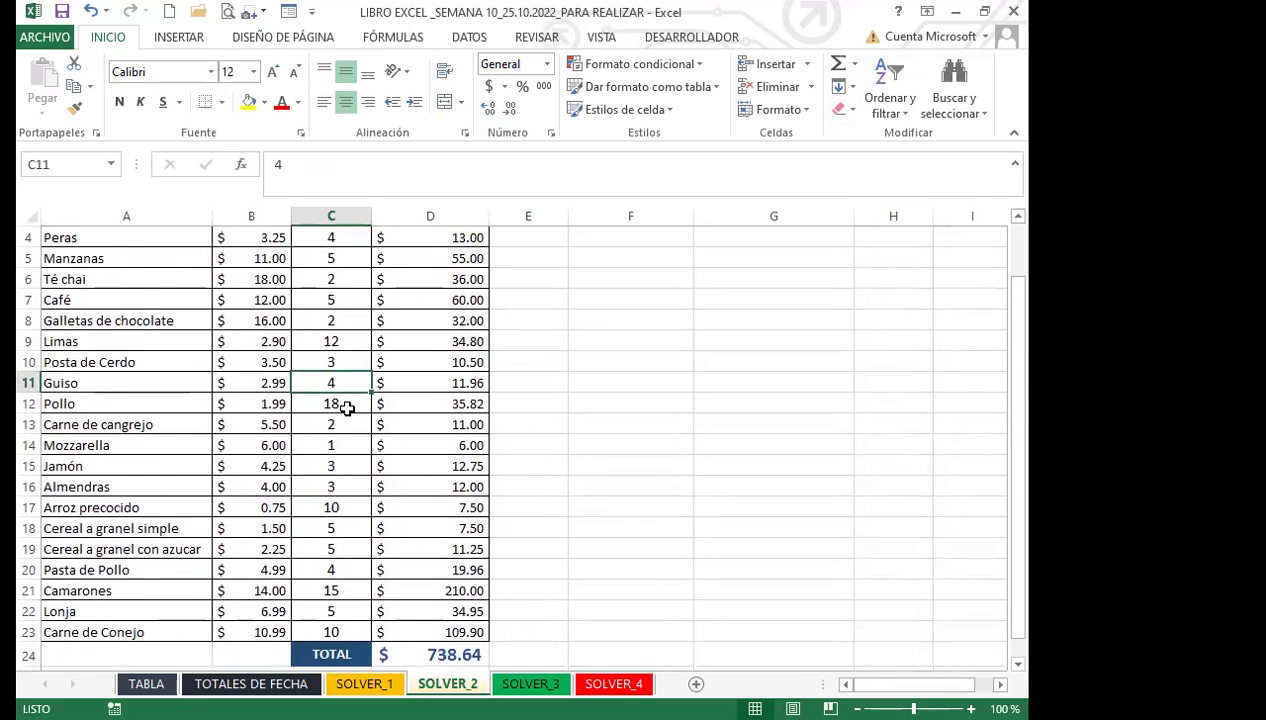
pyautogui.scroll(3, 600, 488)
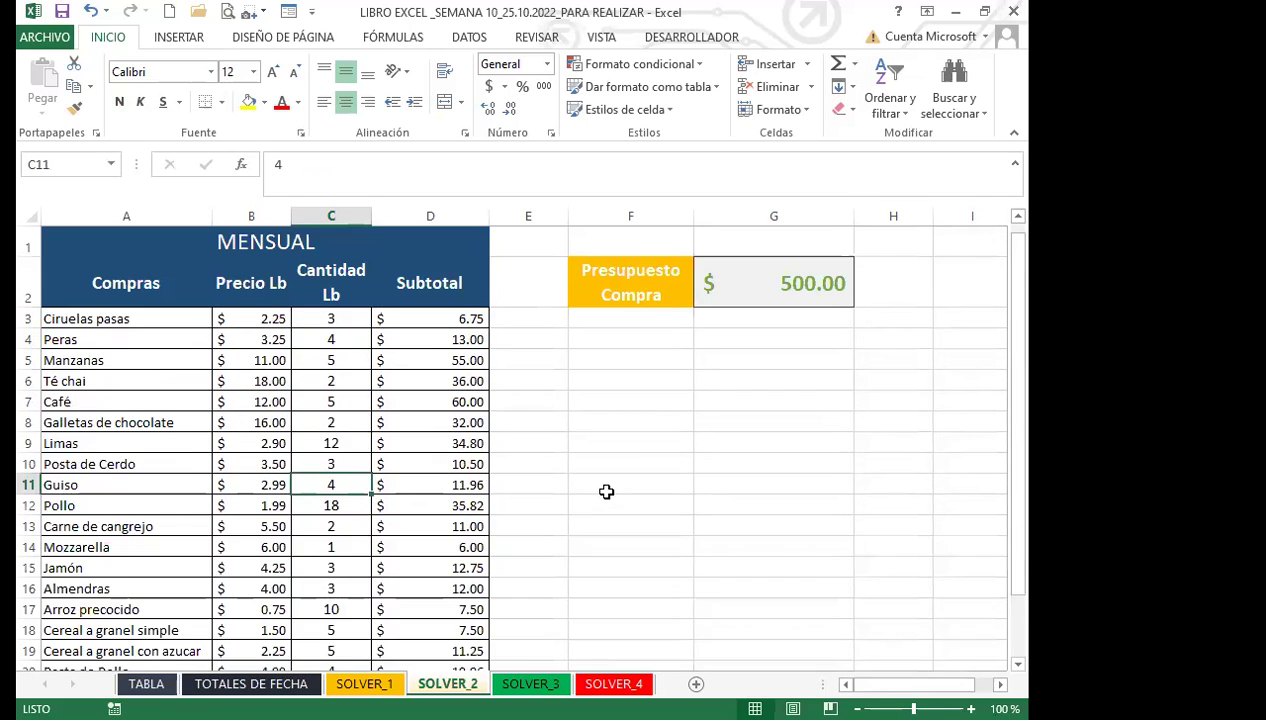
# - Compare the purchase budget in G2 with the TOTAL formula in D24 for the listed products
pyautogui.click(764, 288)
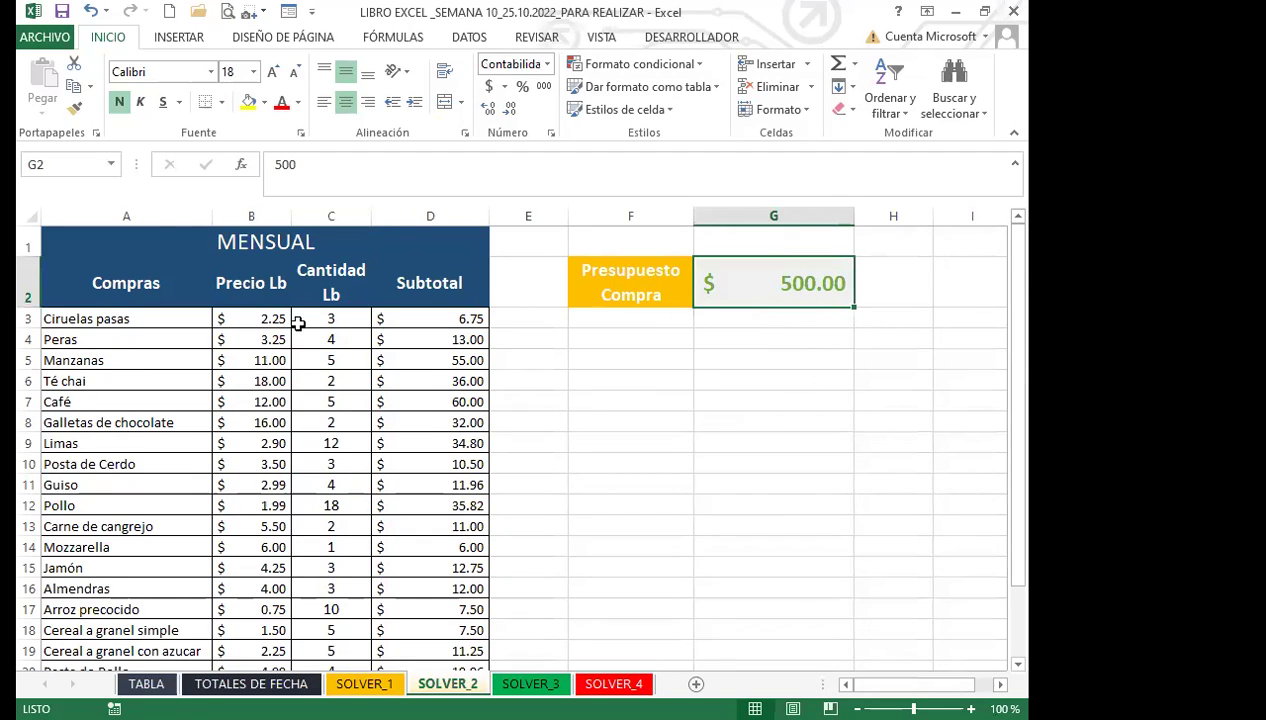
pyautogui.click(122, 462)
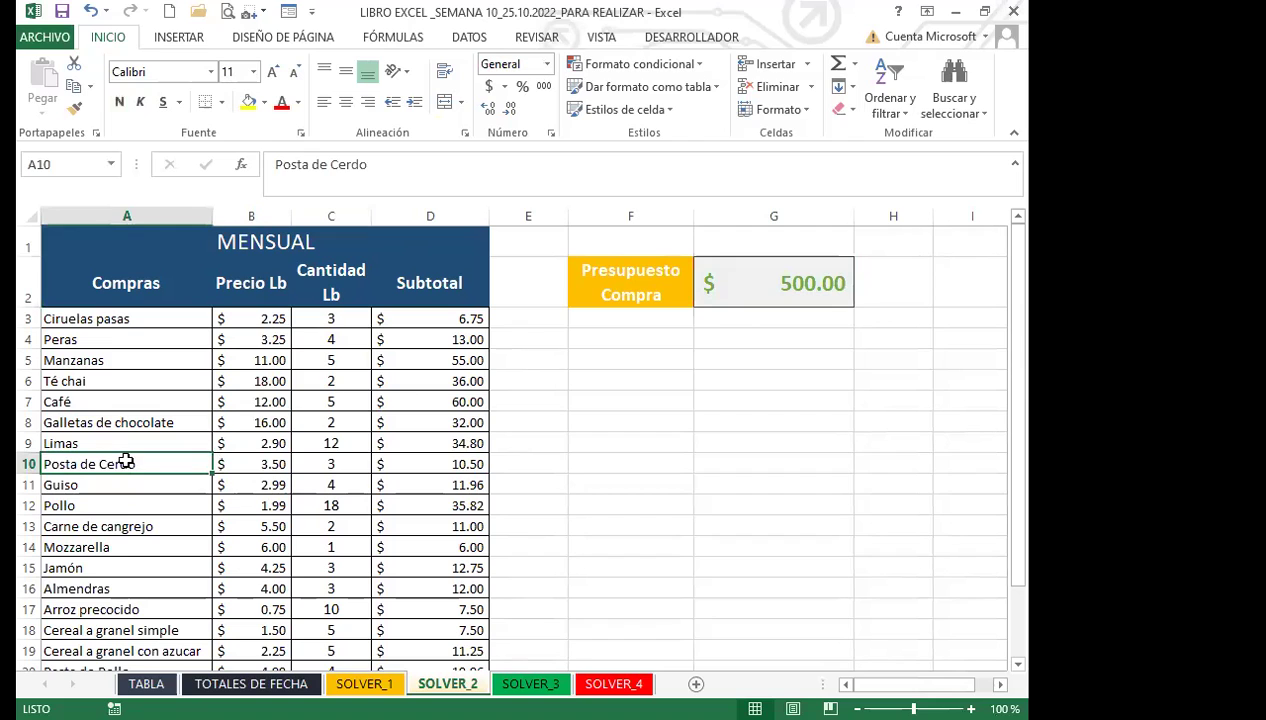
pyautogui.scroll(-2, 187, 452)
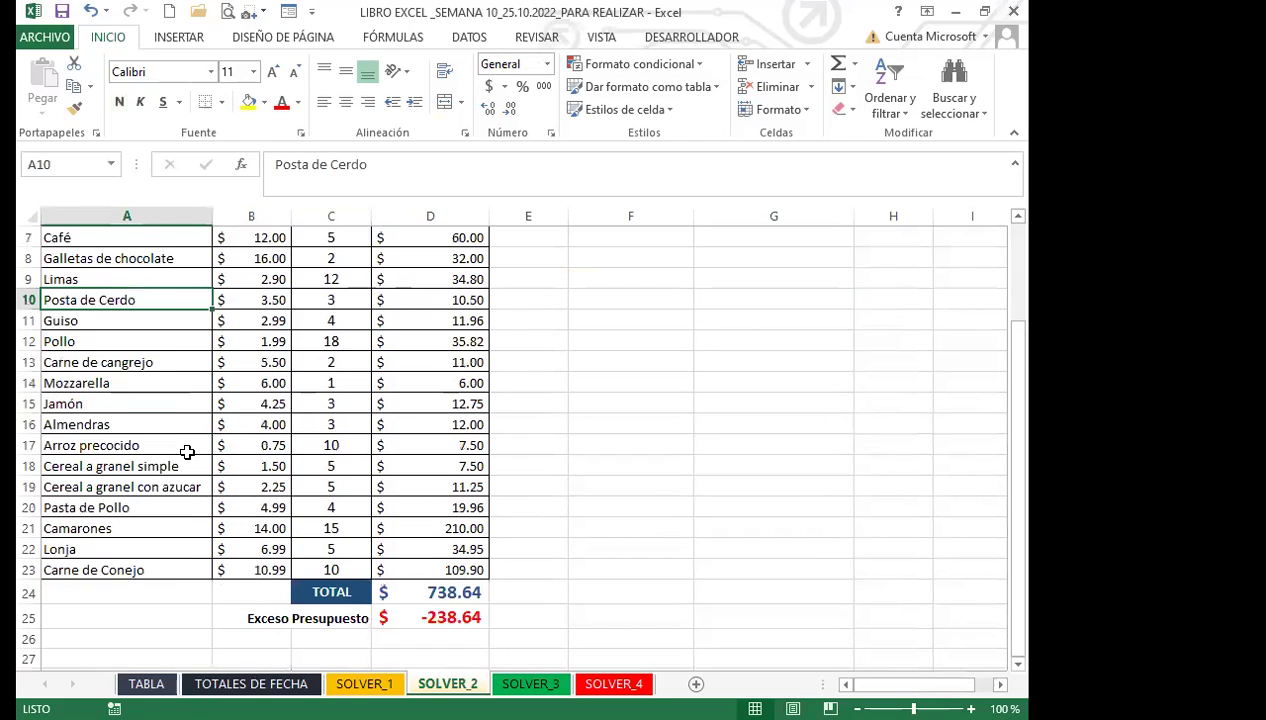
pyautogui.click(435, 590)
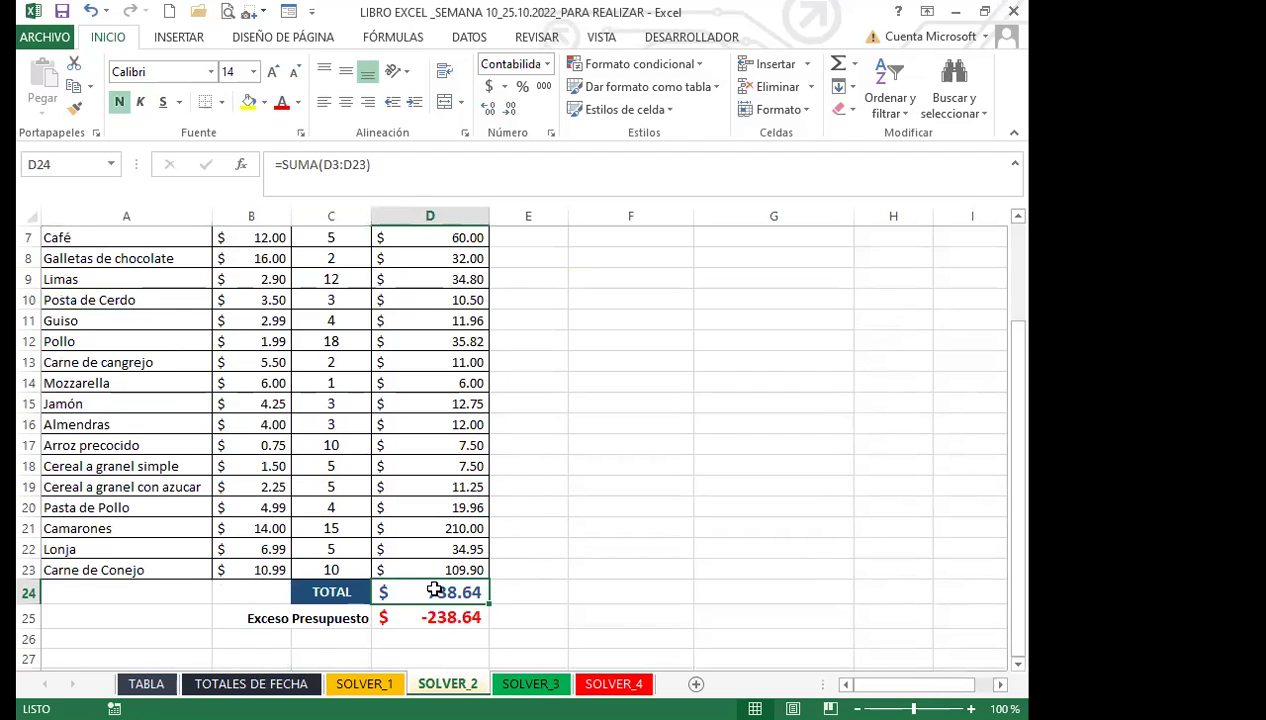
pyautogui.scroll(2, 484, 535)
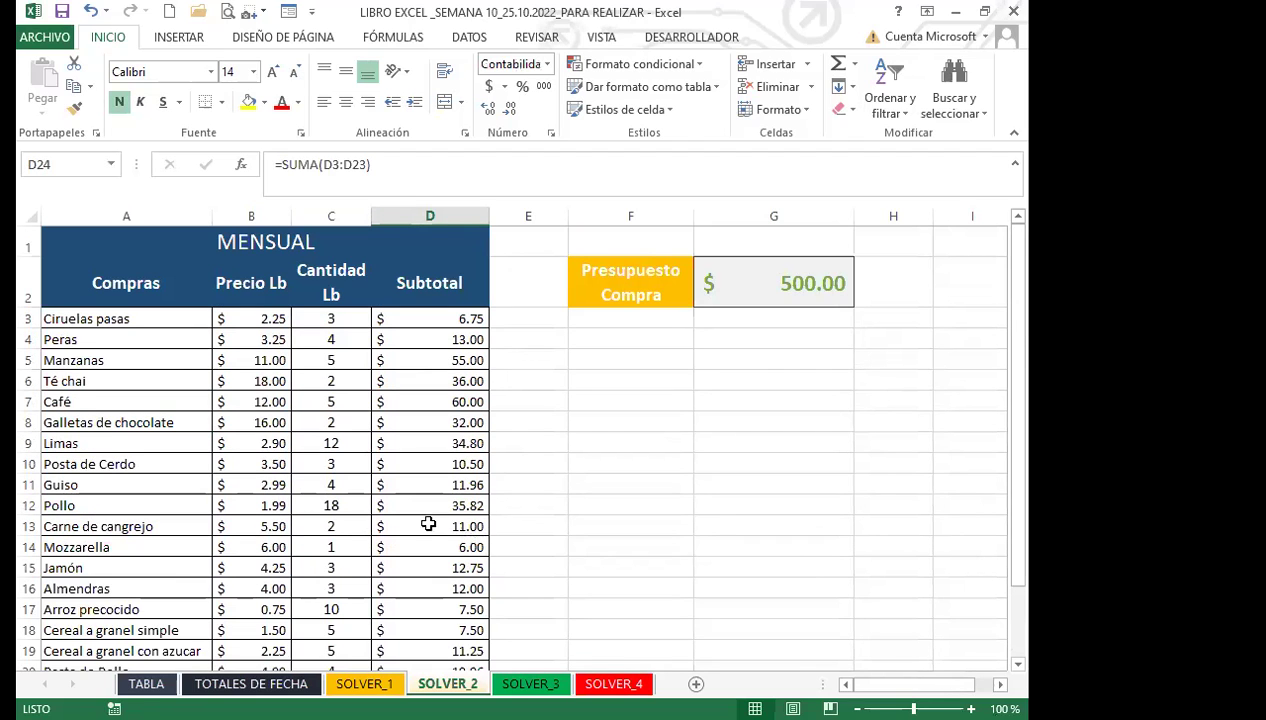
# - Review the quantities in C3:C23 as the cells to adjust, including Posta de Cerdo, Galletas de chocolate, Peras and Limas
pyautogui.moveTo(349, 318); pyautogui.dragTo(470, 645)
pyautogui.moveTo(336, 598); pyautogui.dragTo(336, 600)
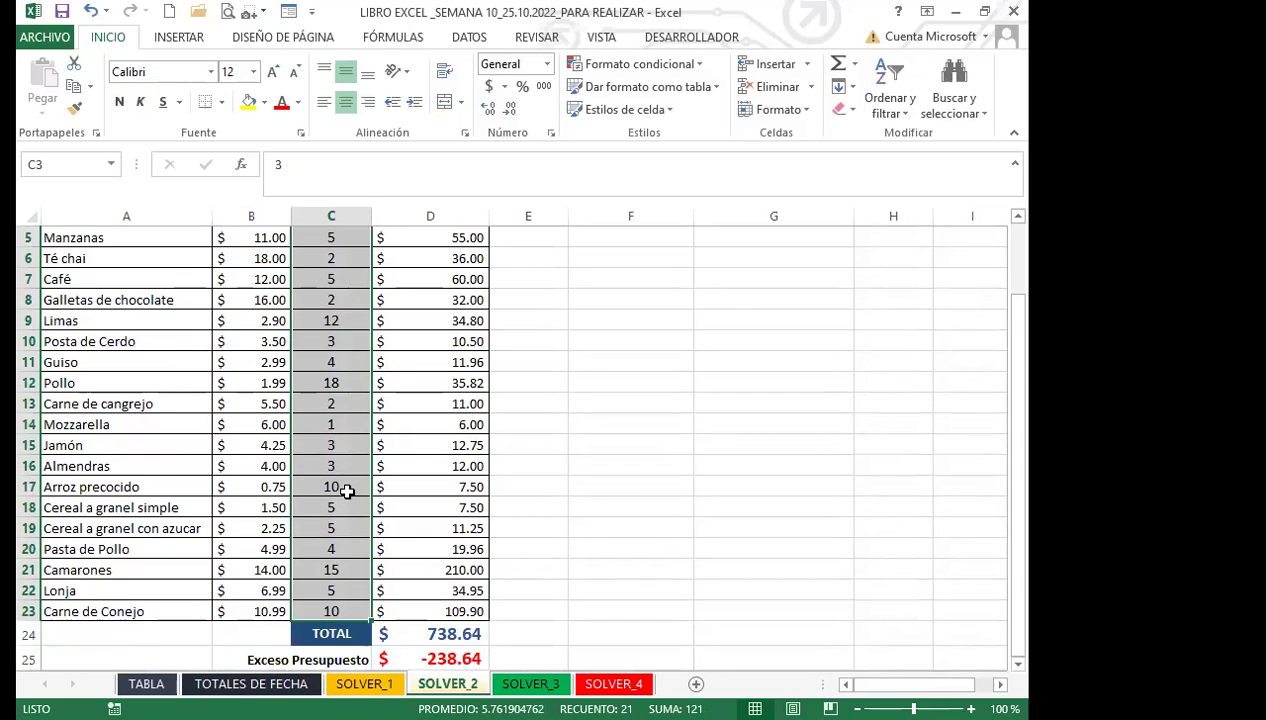
pyautogui.scroll(2, 339, 486)
pyautogui.click(338, 458)
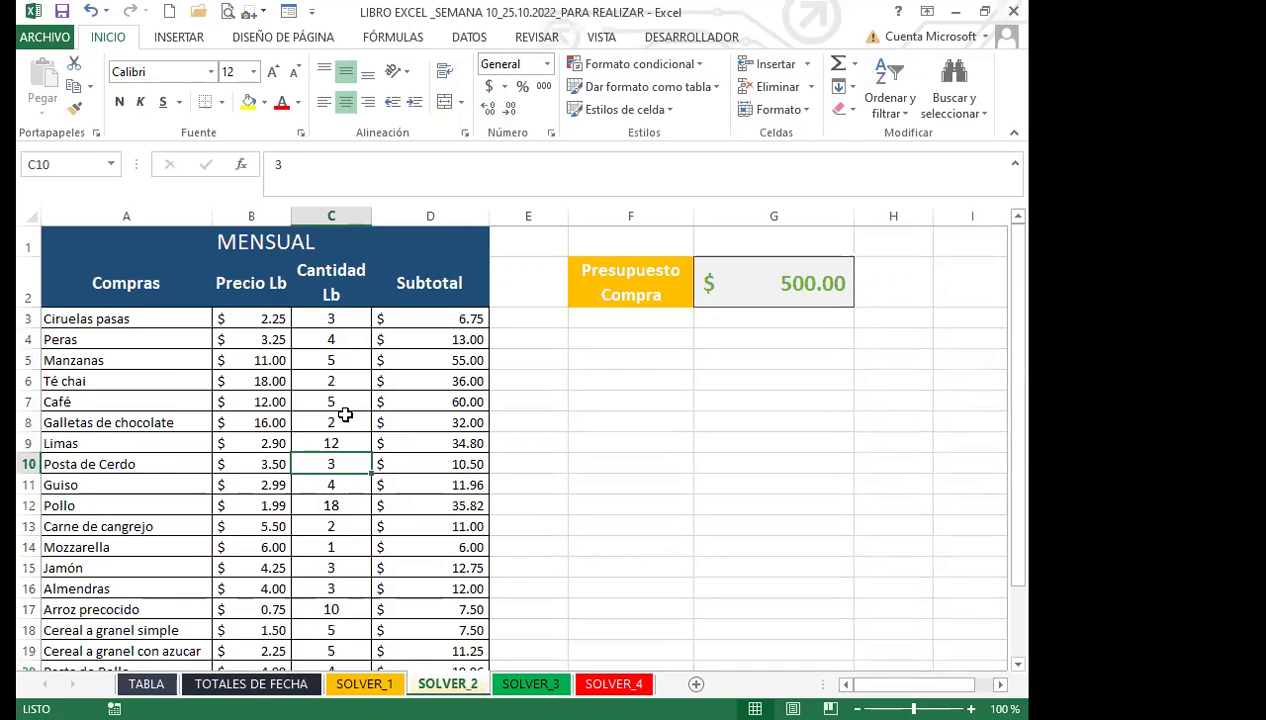
pyautogui.click(339, 419)
pyautogui.click(349, 339)
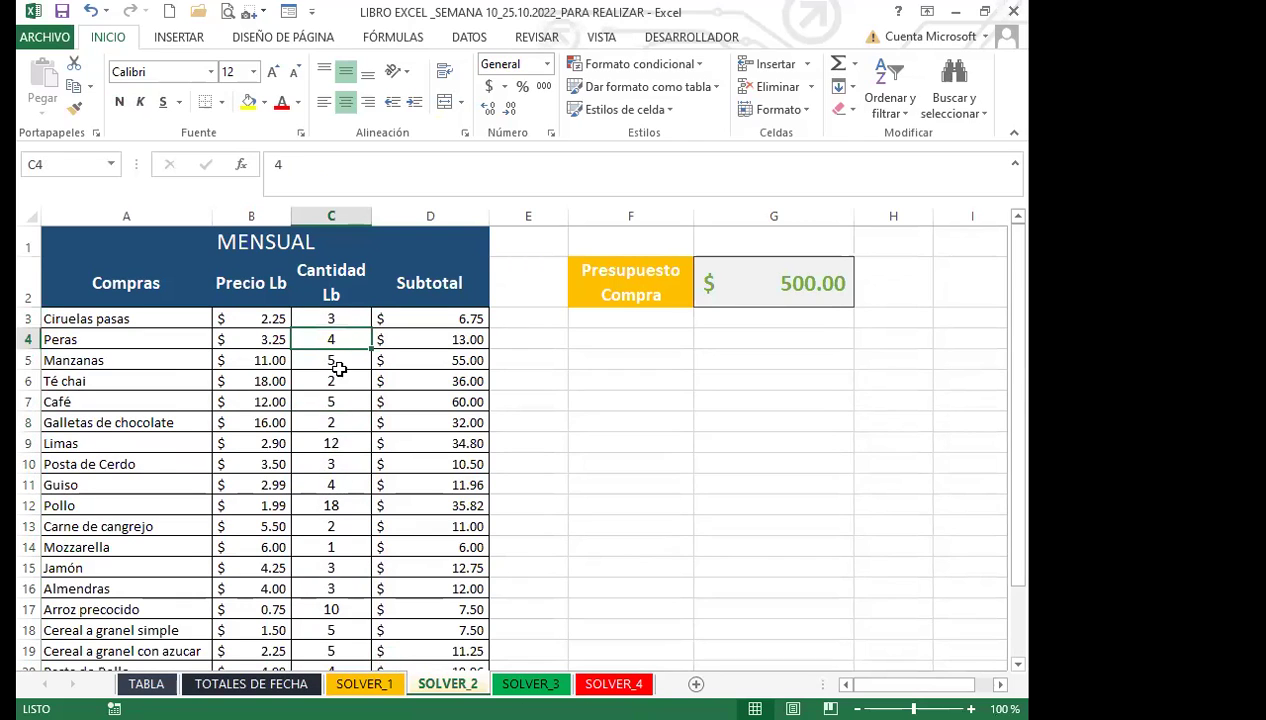
pyautogui.click(353, 442)
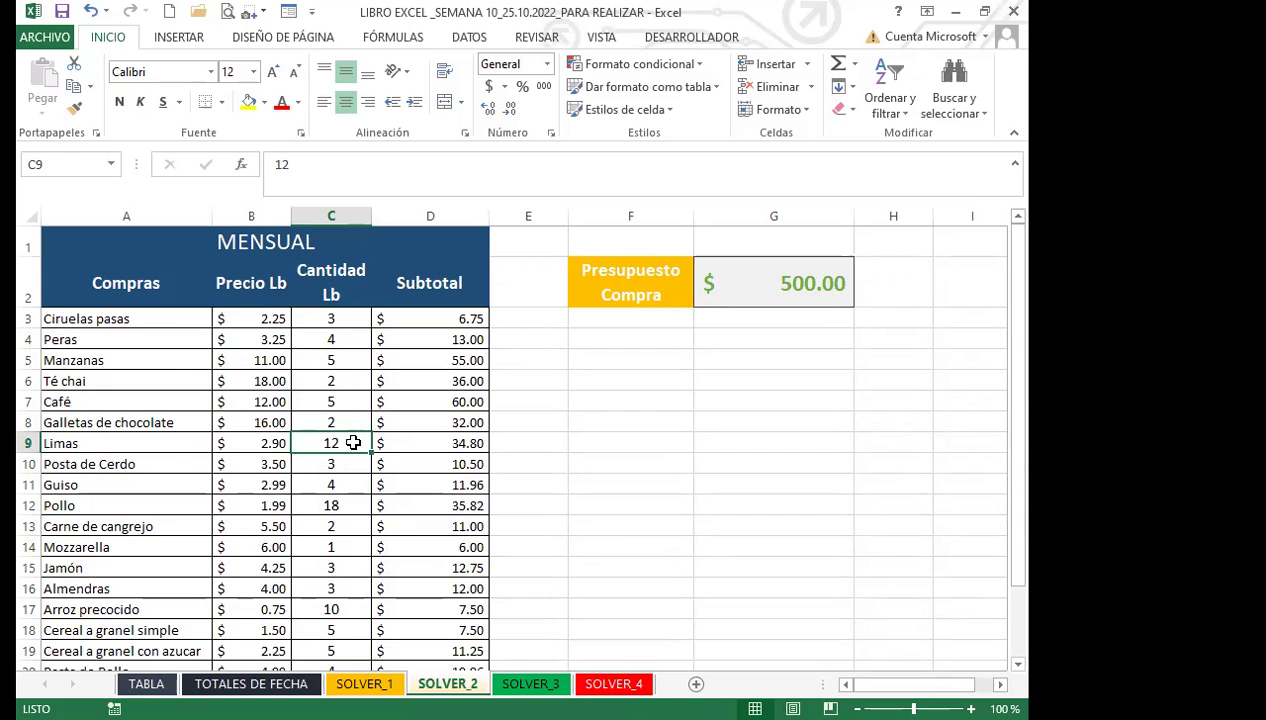
pyautogui.click(321, 421)
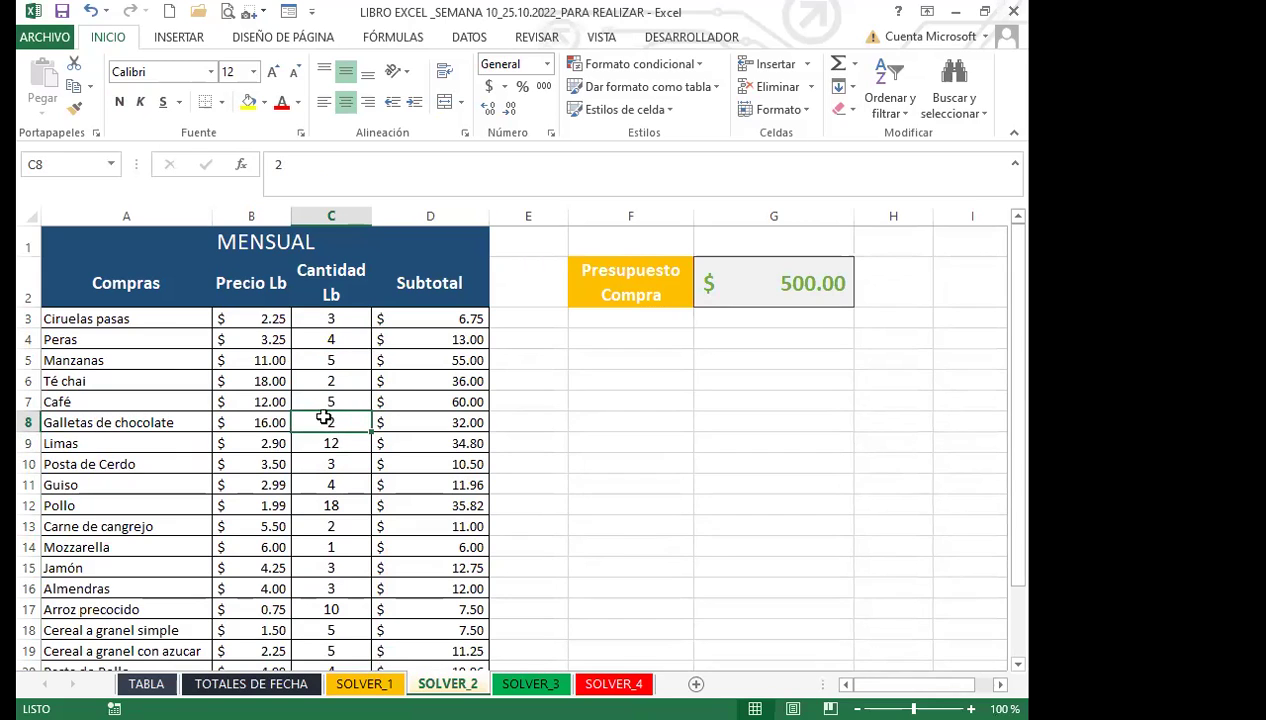
pyautogui.scroll(-2, 510, 520)
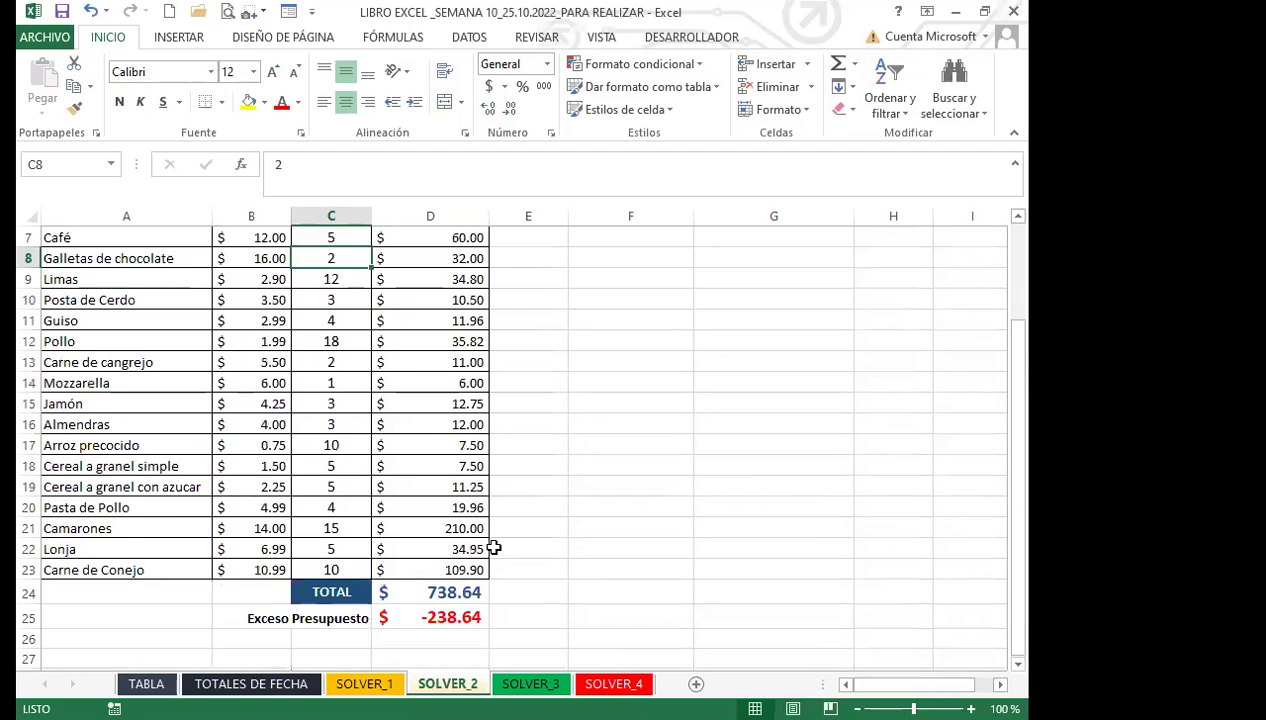
# - Open Solver with the TOTAL cell D24 as the objective and set it to a target value of 500
pyautogui.click(438, 591)
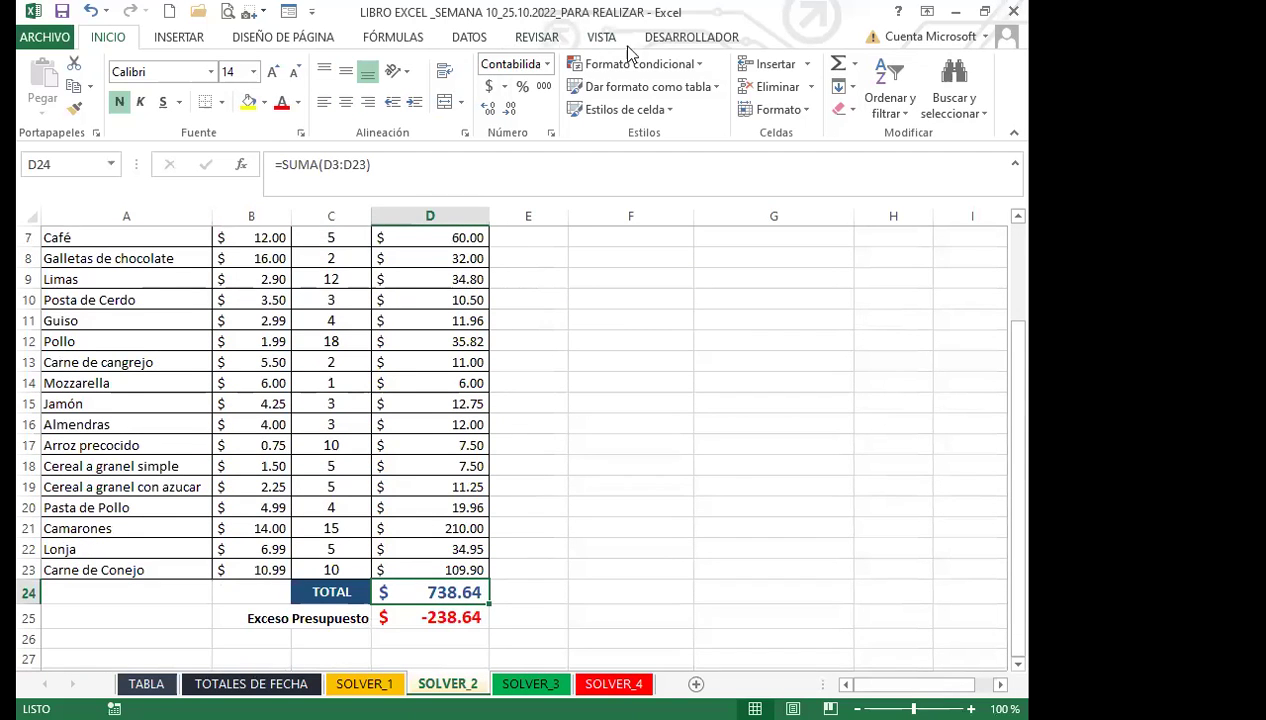
pyautogui.click(460, 40)
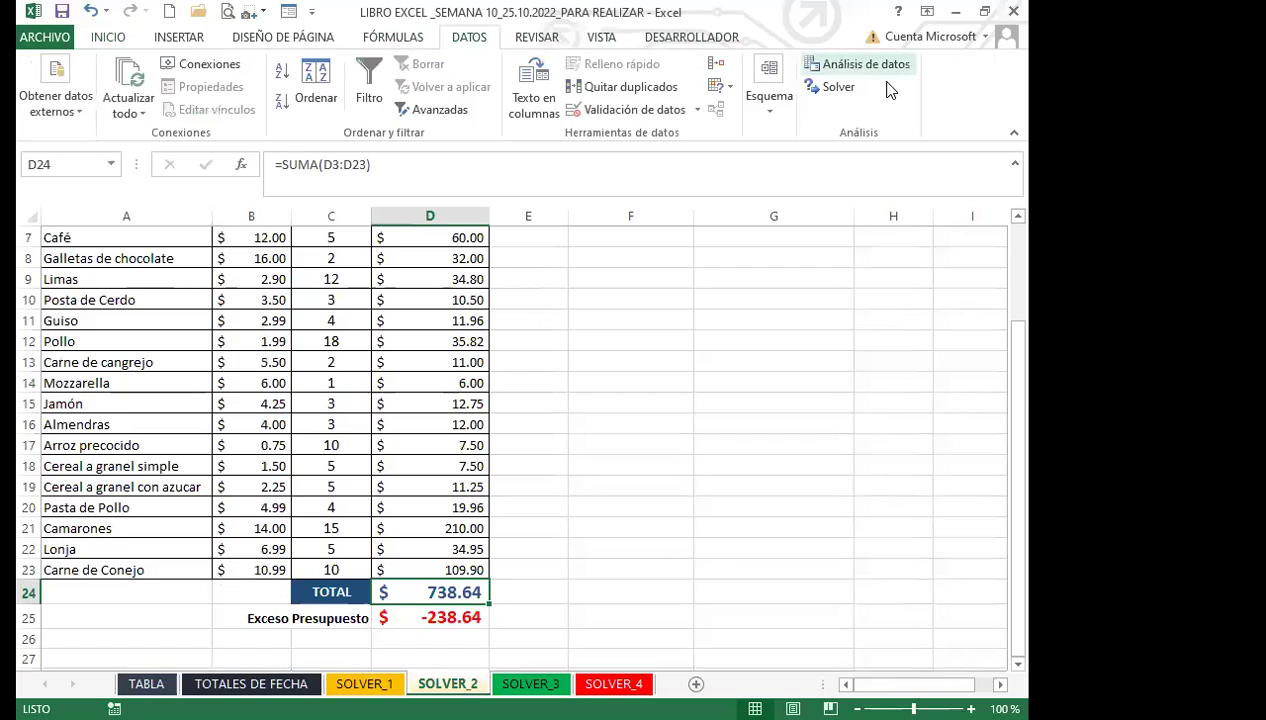
pyautogui.click(828, 90)
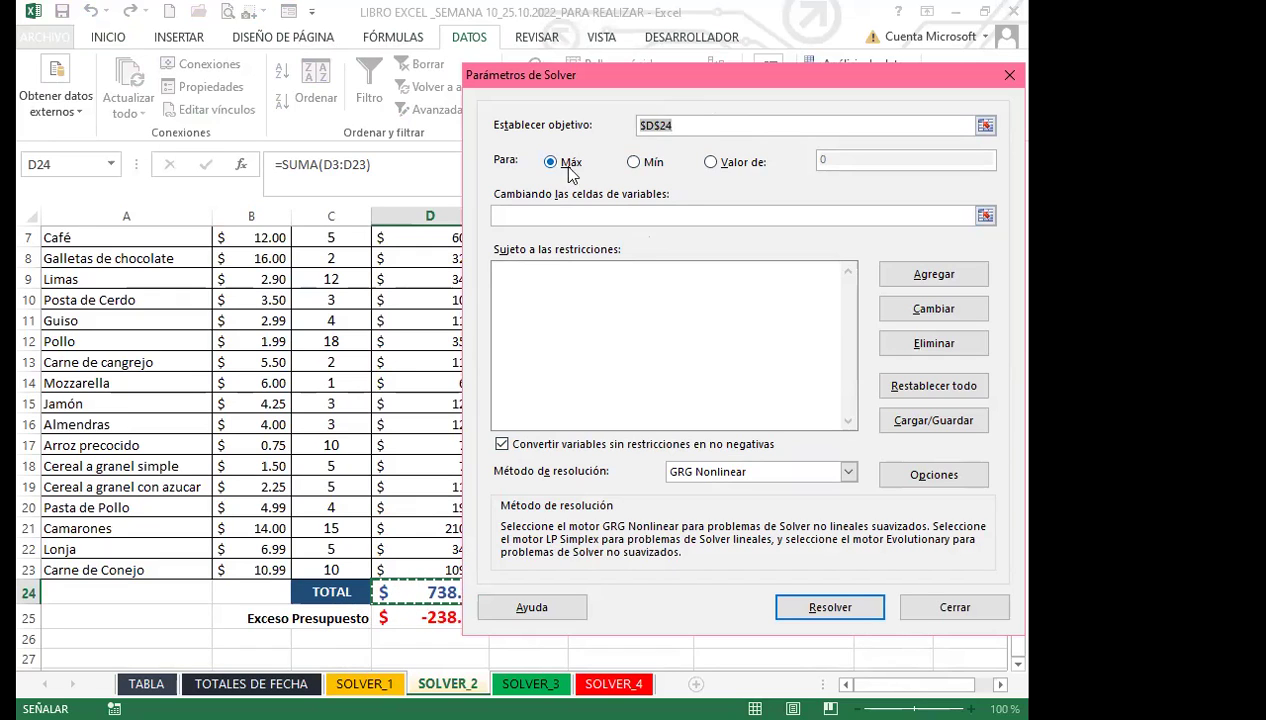
pyautogui.click(688, 123)
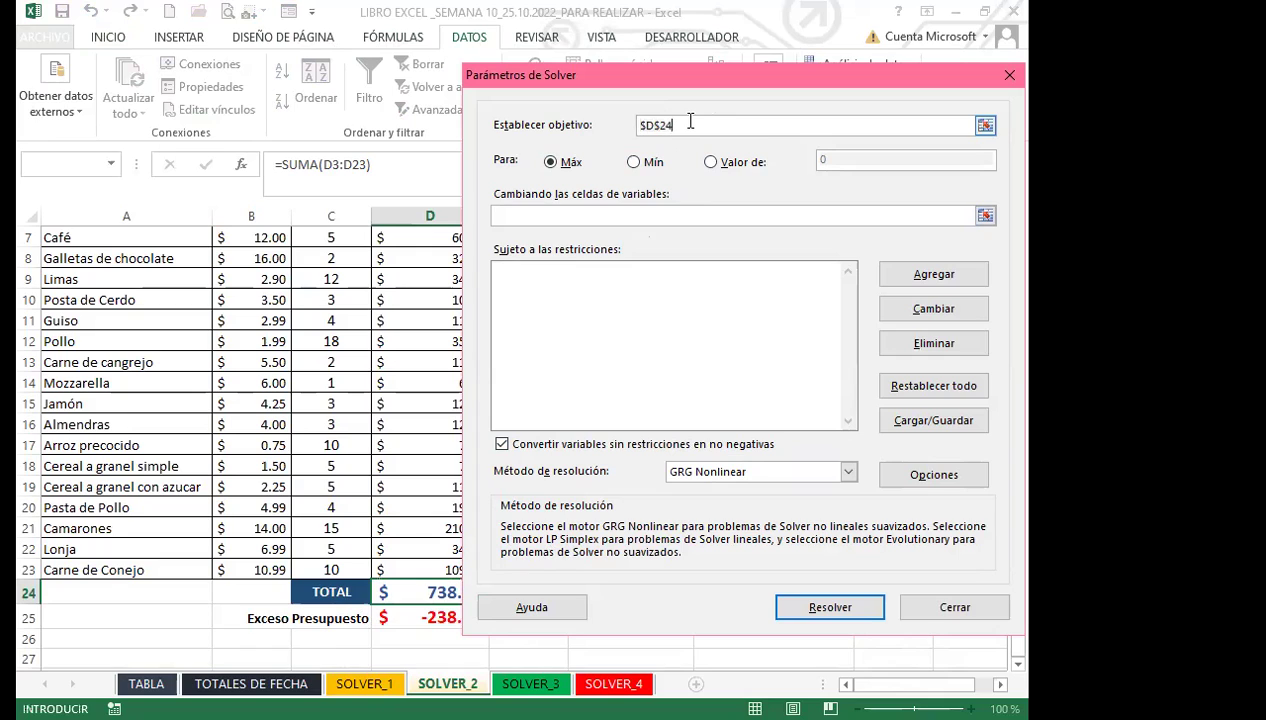
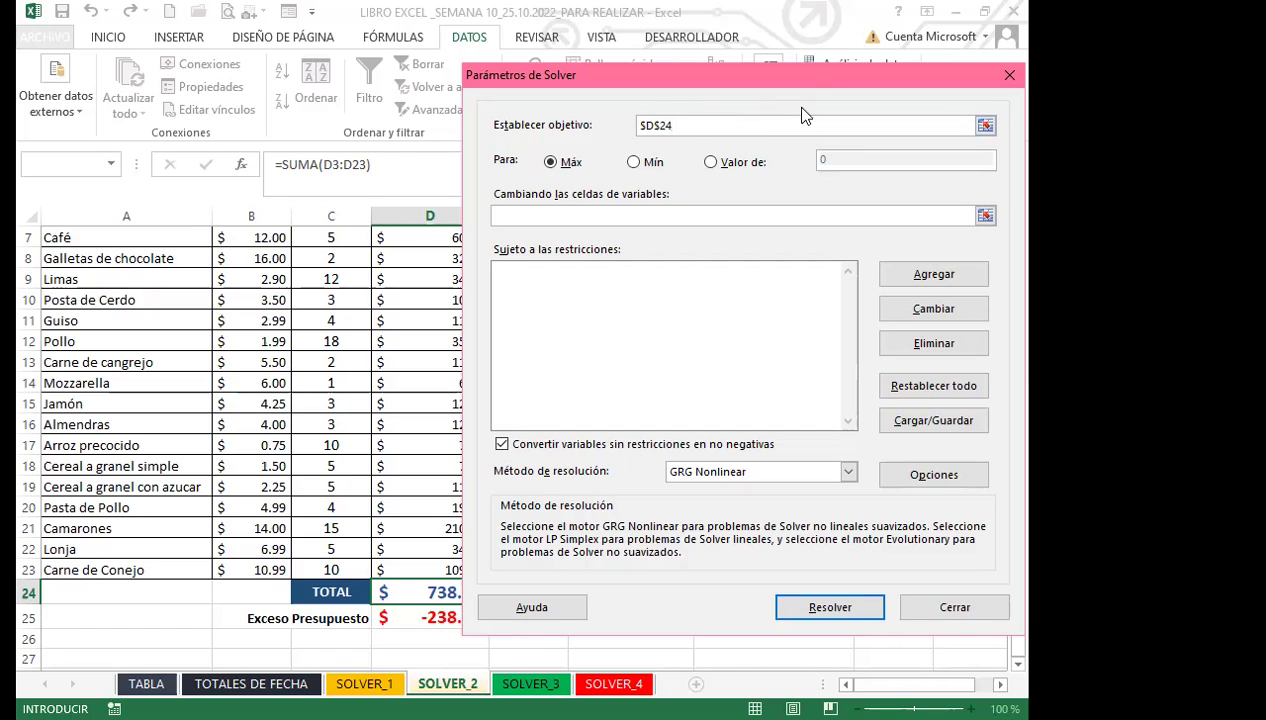
pyautogui.moveTo(740, 80); pyautogui.dragTo(676, 111)
pyautogui.click(648, 193)
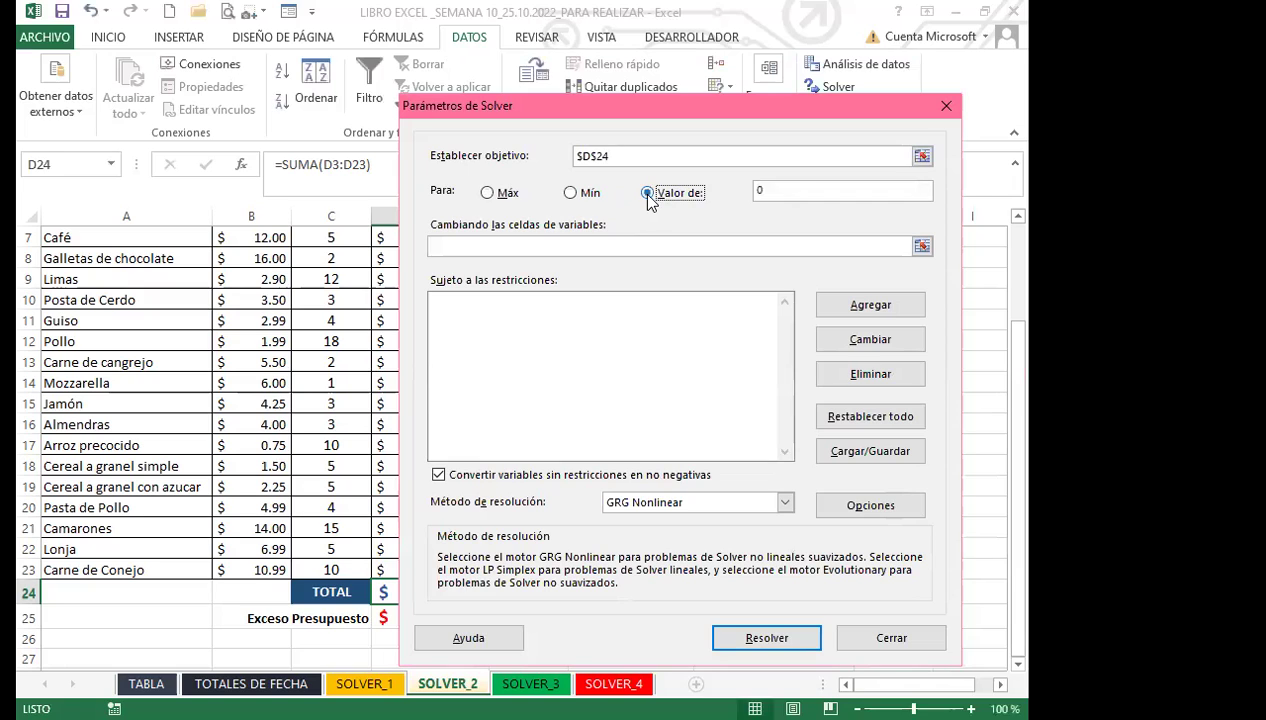
pyautogui.click(760, 190)
pyautogui.write('500')
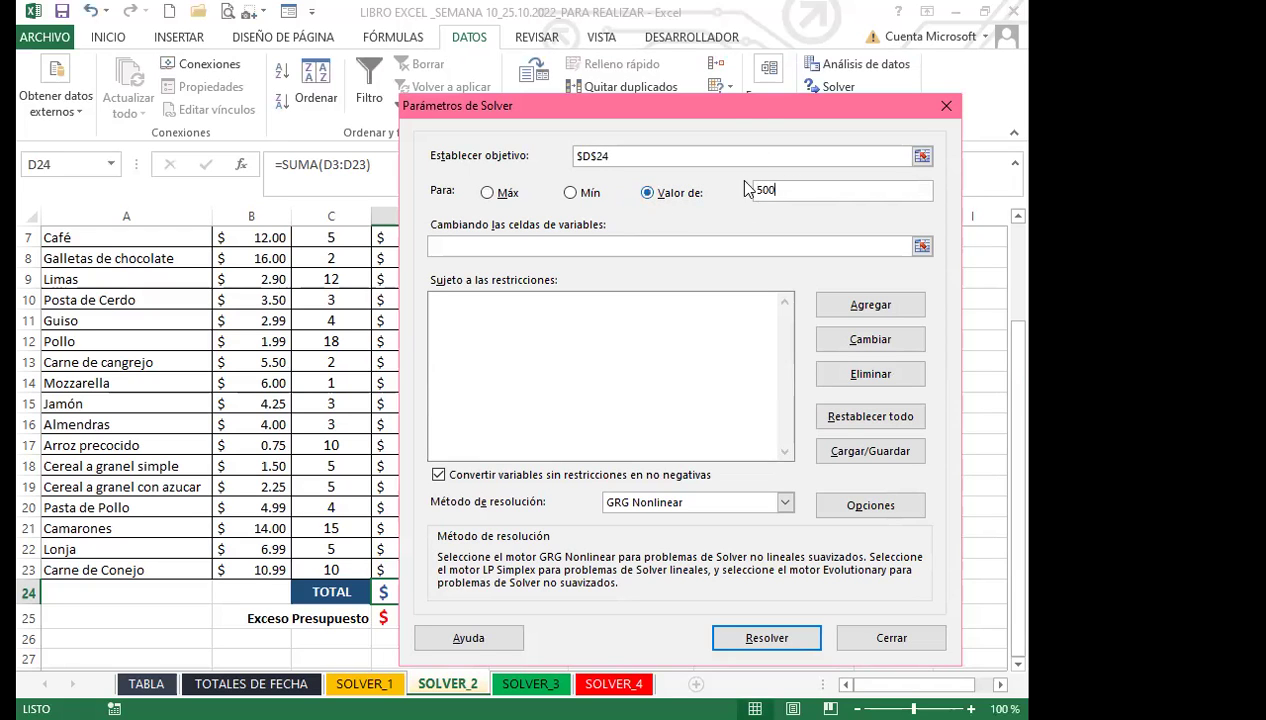
# - Set the Solver variable cells to the Cantidad Lb quantities in C3:C23
pyautogui.moveTo(724, 112); pyautogui.dragTo(762, 56)
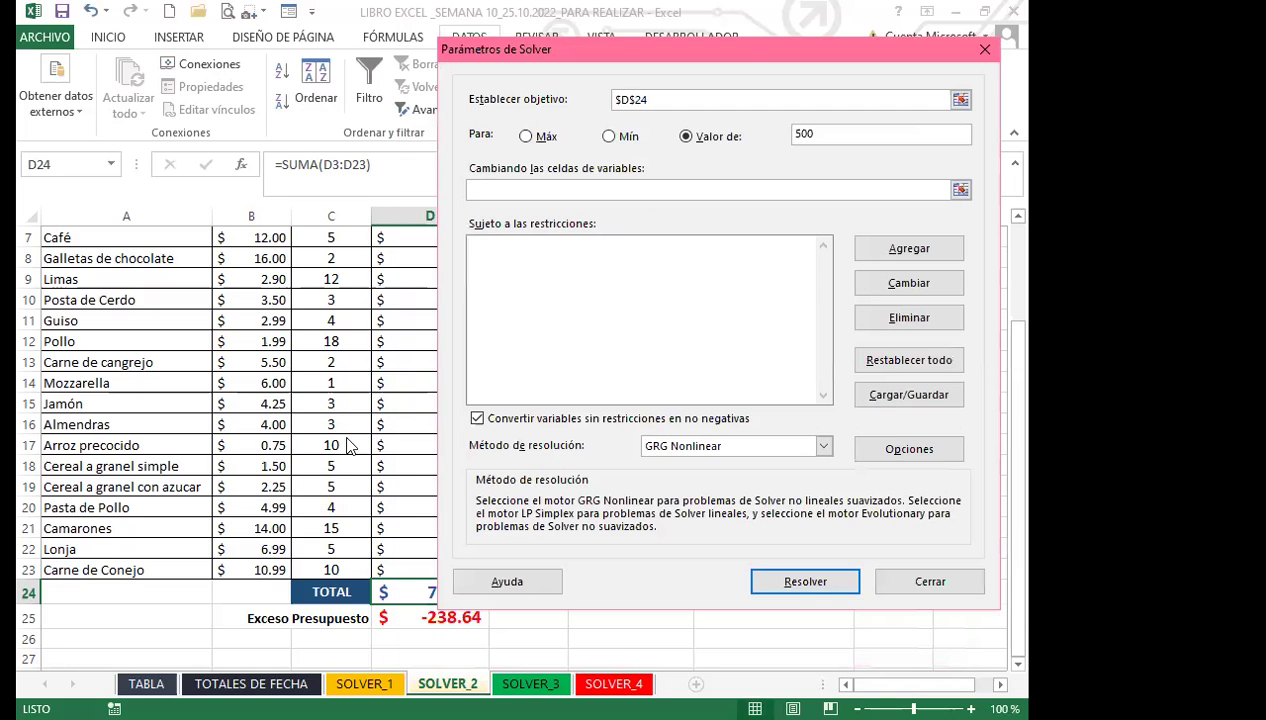
pyautogui.click(494, 194)
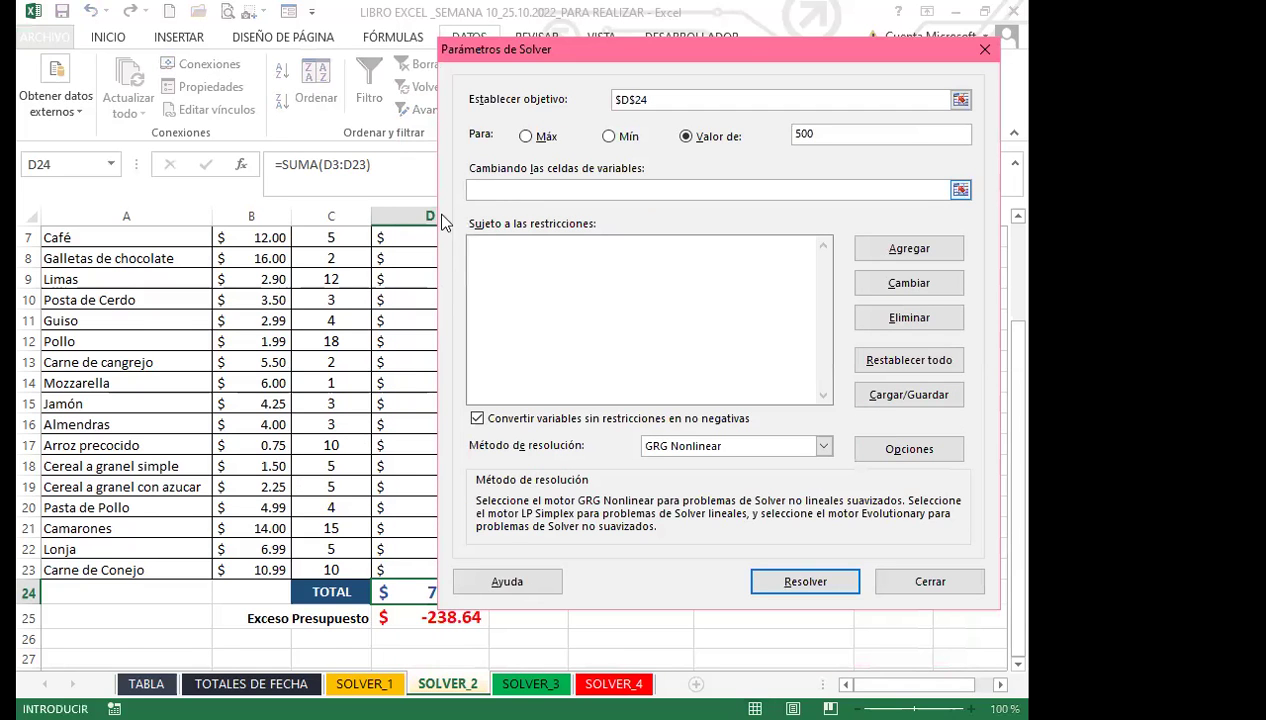
pyautogui.scroll(2, 300, 320)
pyautogui.click(320, 316)
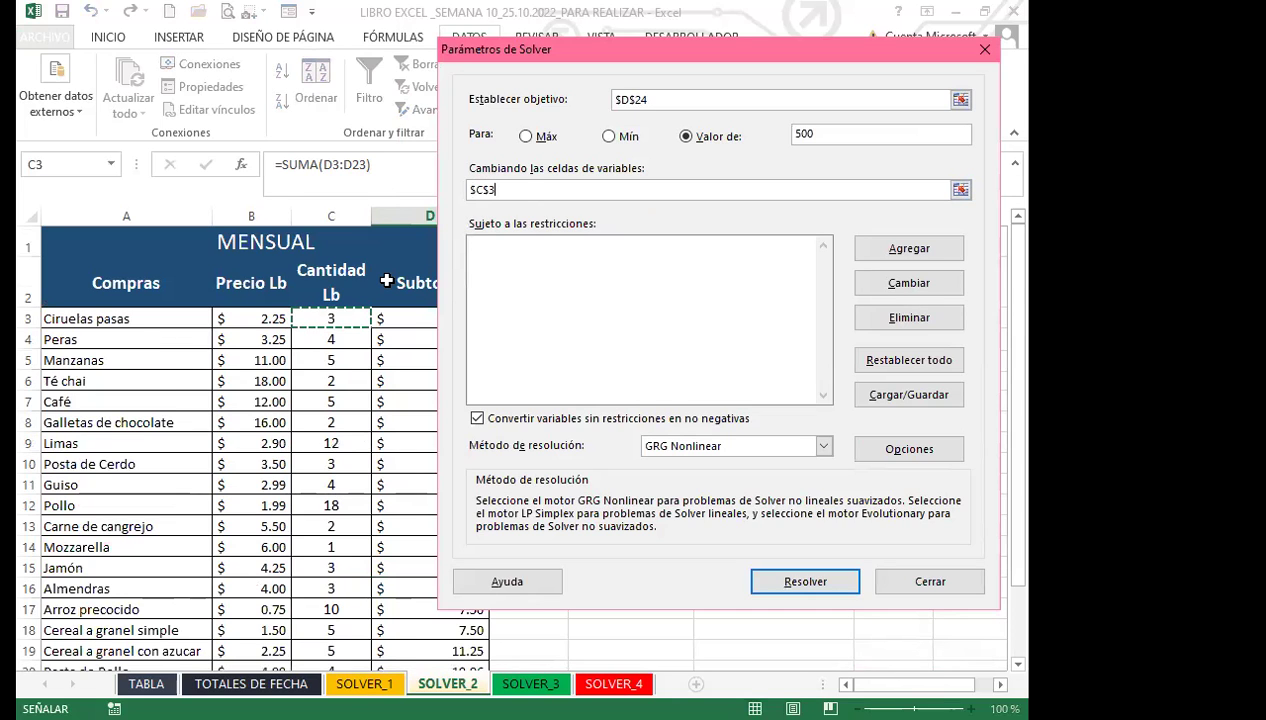
pyautogui.scroll(-2, 338, 613)
pyautogui.keyDown('shift'); pyautogui.click(338, 613); pyautogui.keyUp('shift')
pyautogui.click(548, 280)
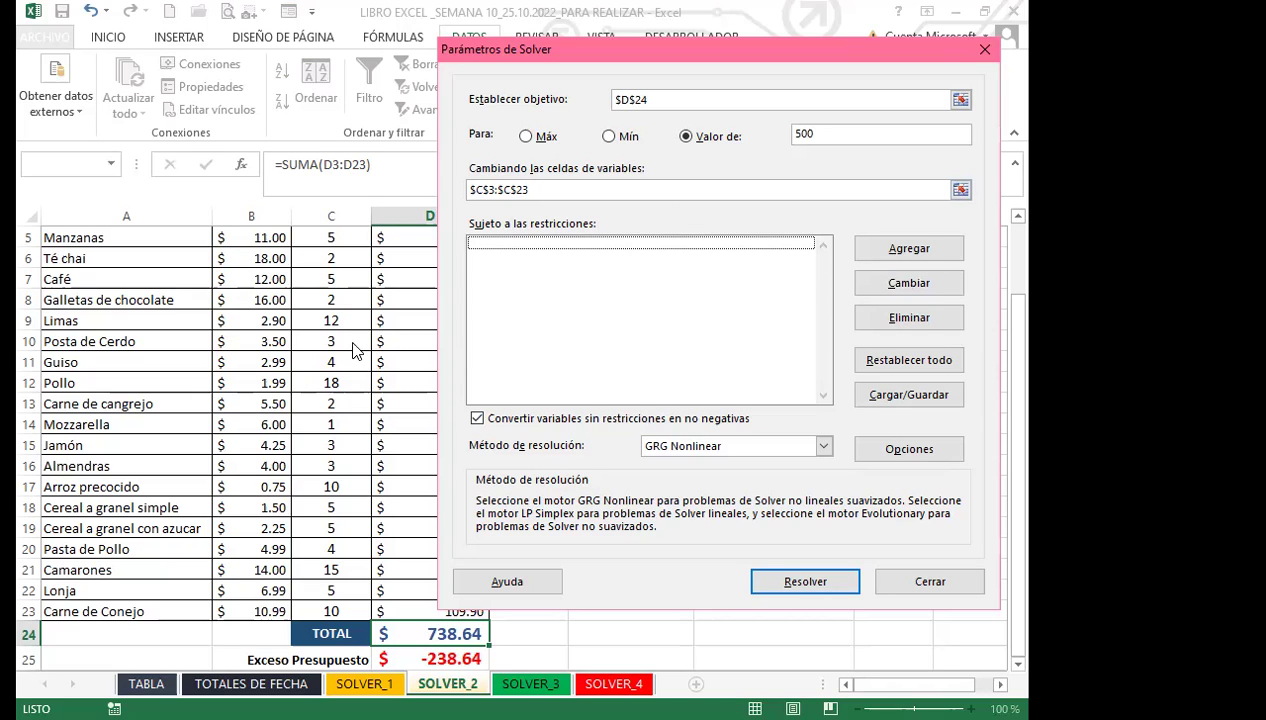
# - Add a Solver constraint requiring the quantities in C3:C23 to be integers (int)
pyautogui.click(908, 249)
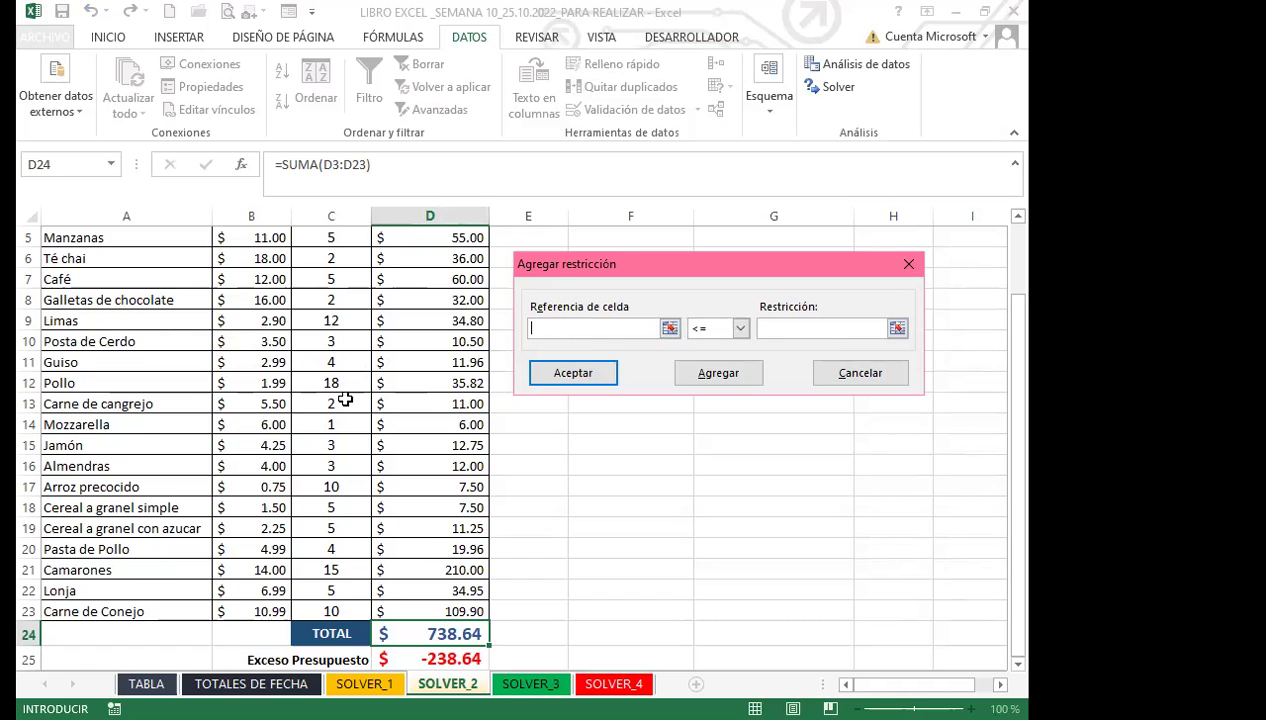
pyautogui.scroll(2, 340, 340)
pyautogui.click(344, 317)
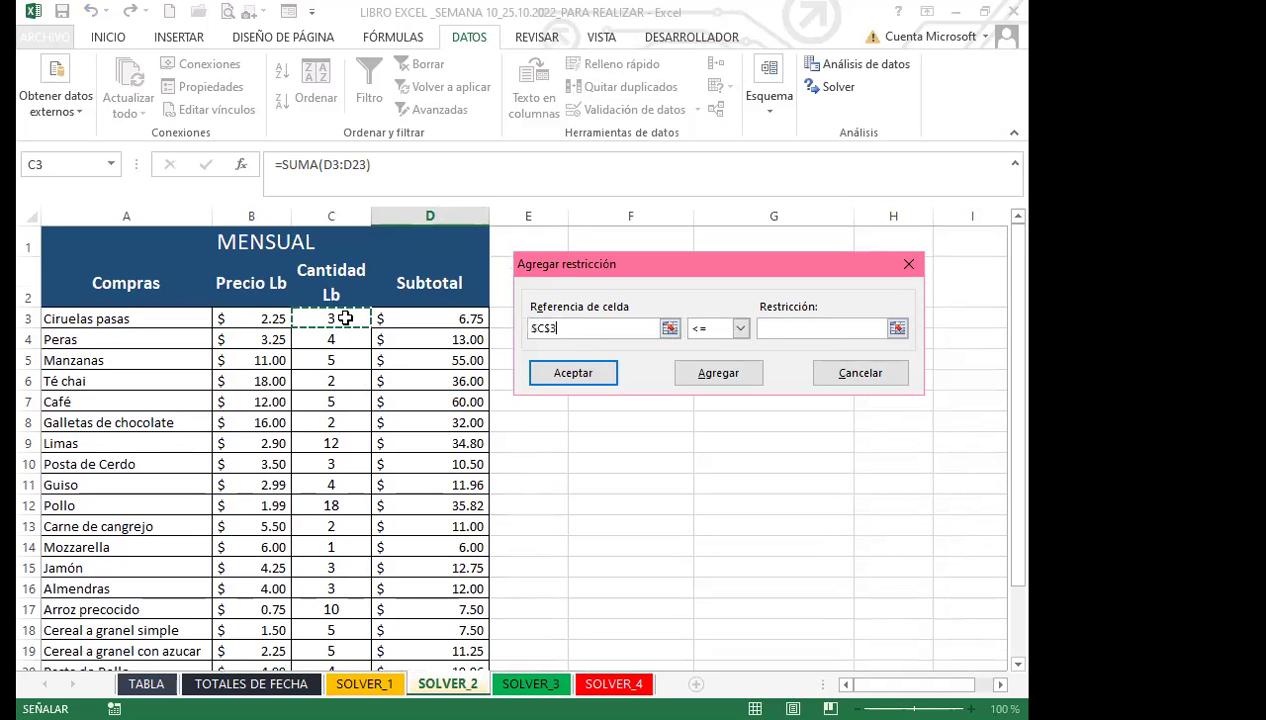
pyautogui.hotkey('ctrl', 'shift', 'Down')
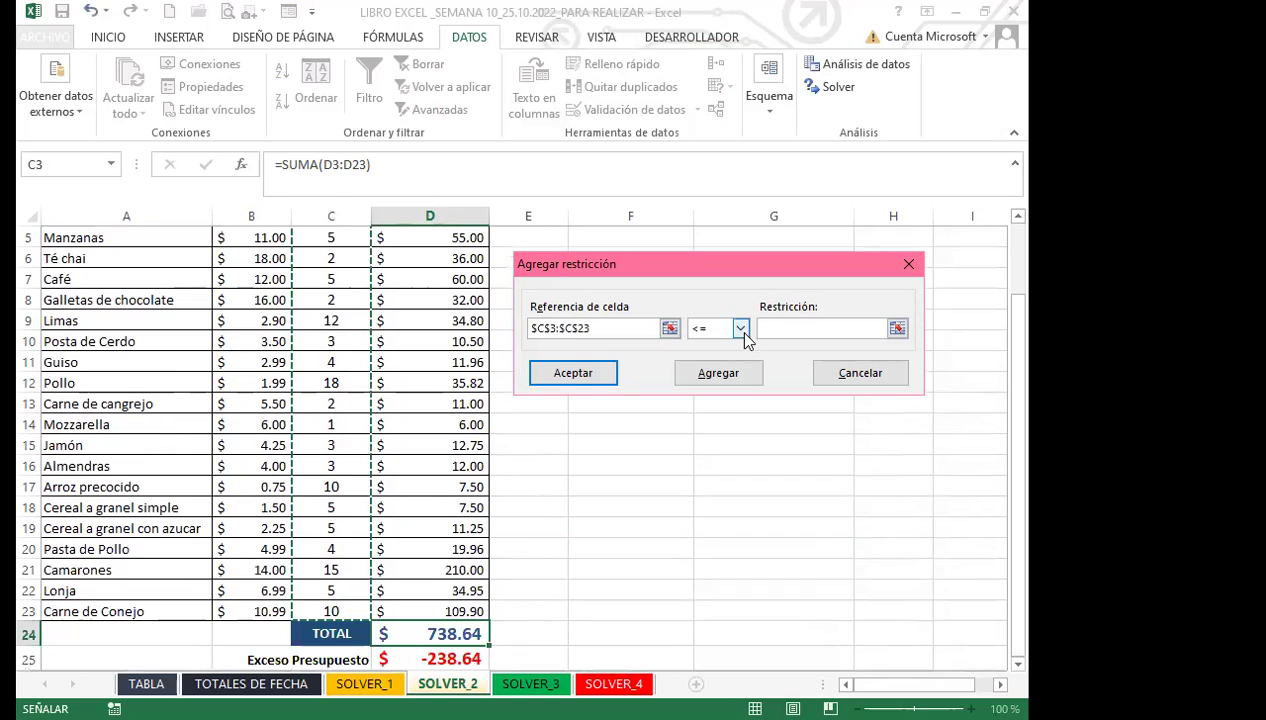
pyautogui.click(740, 329)
pyautogui.click(705, 385)
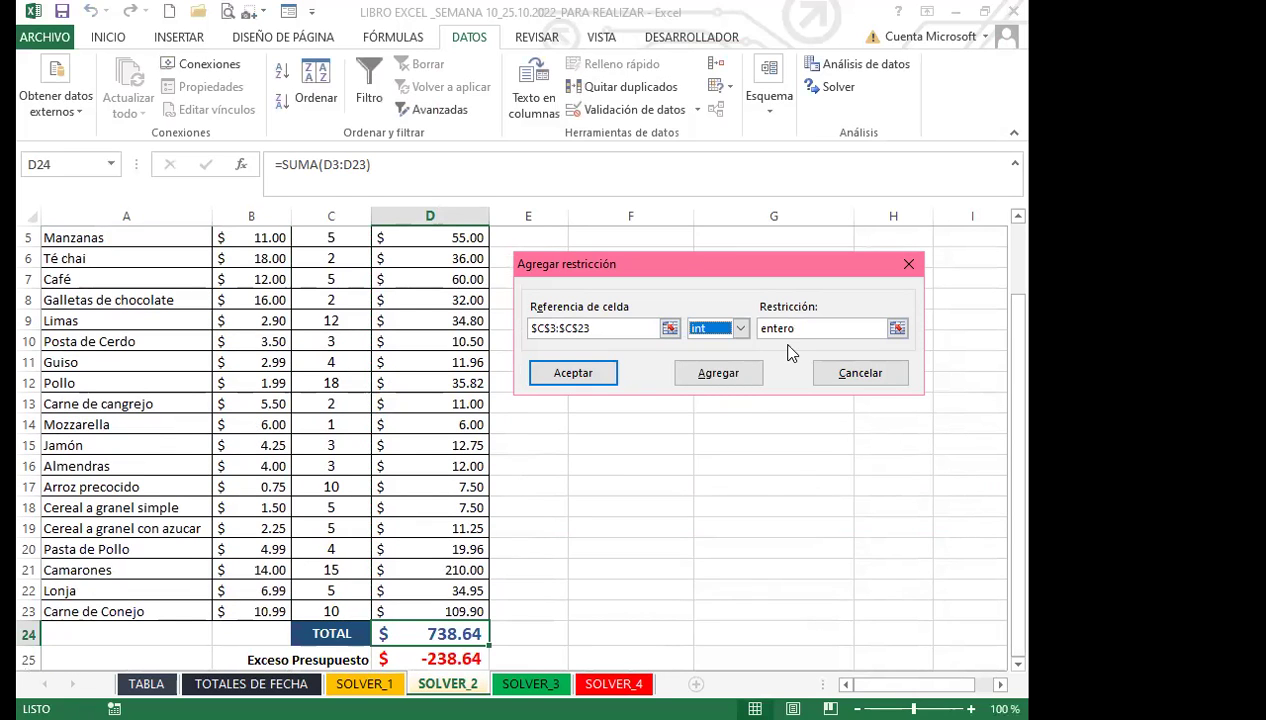
pyautogui.click(575, 378)
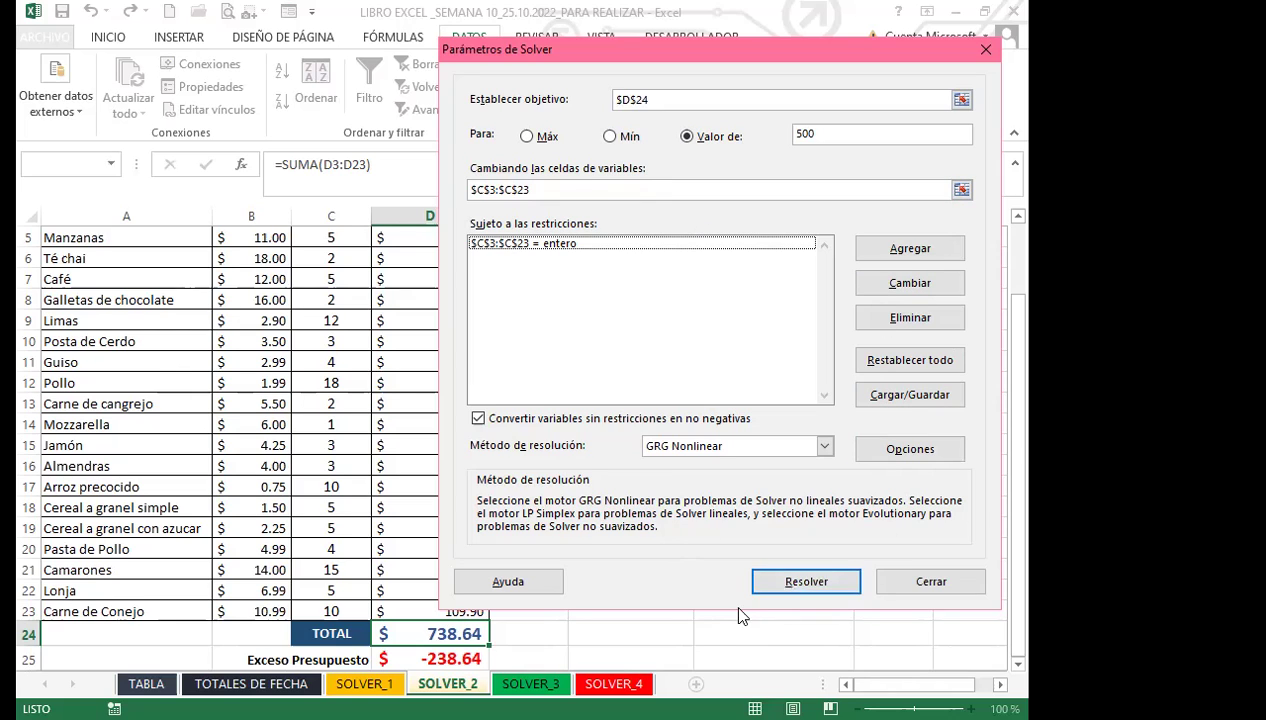
# - Solve the model with GRG Nonlinear and keep the Solver solution
pyautogui.click(803, 584)
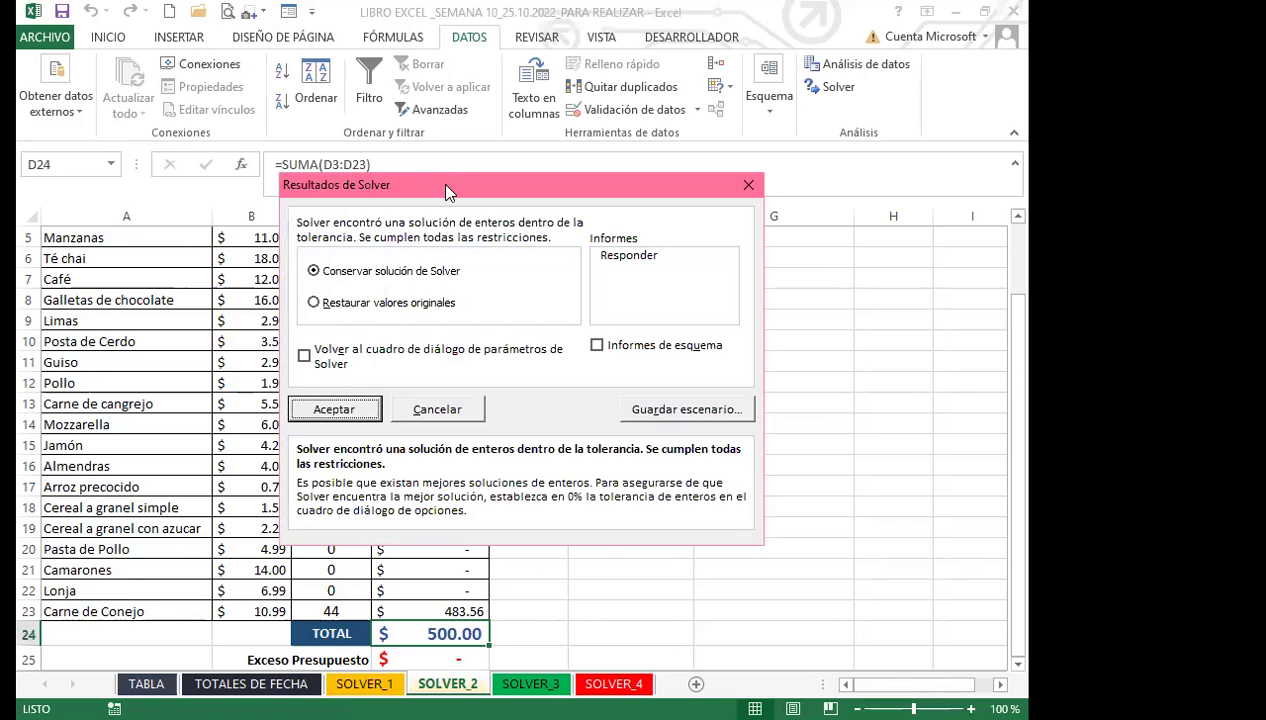
pyautogui.moveTo(446, 192); pyautogui.dragTo(766, 222)
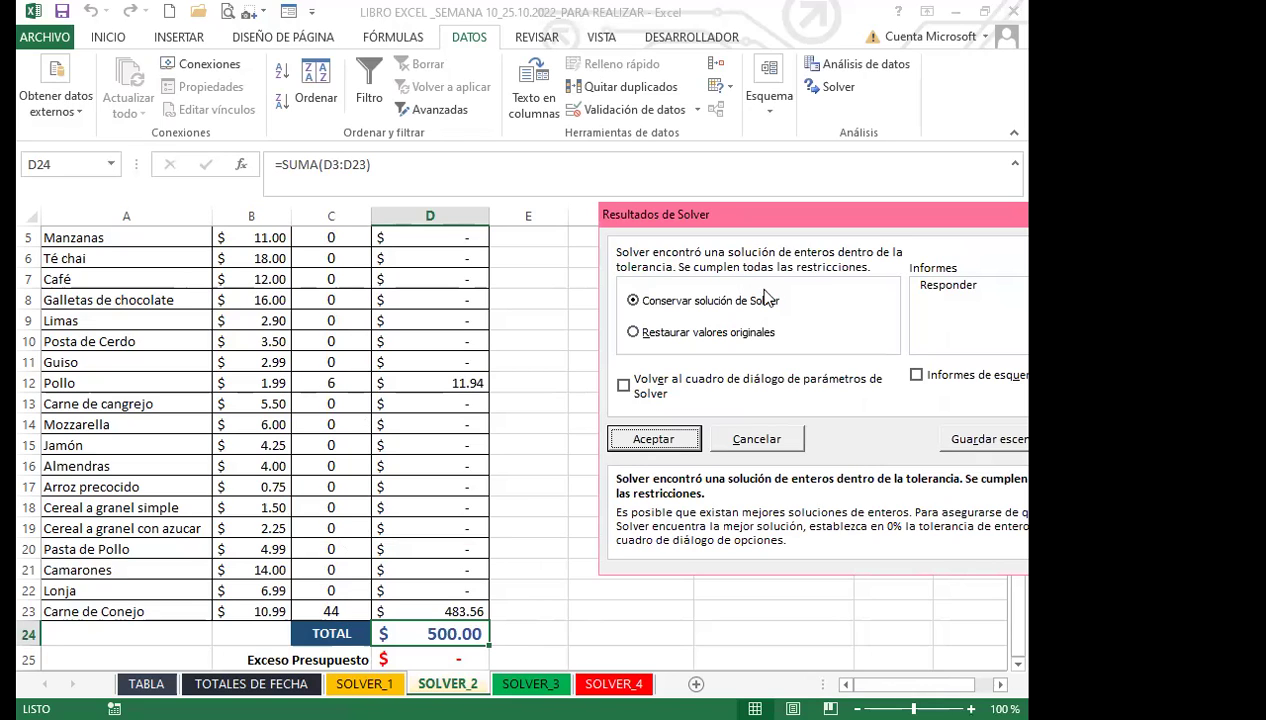
pyautogui.moveTo(790, 213); pyautogui.dragTo(708, 209)
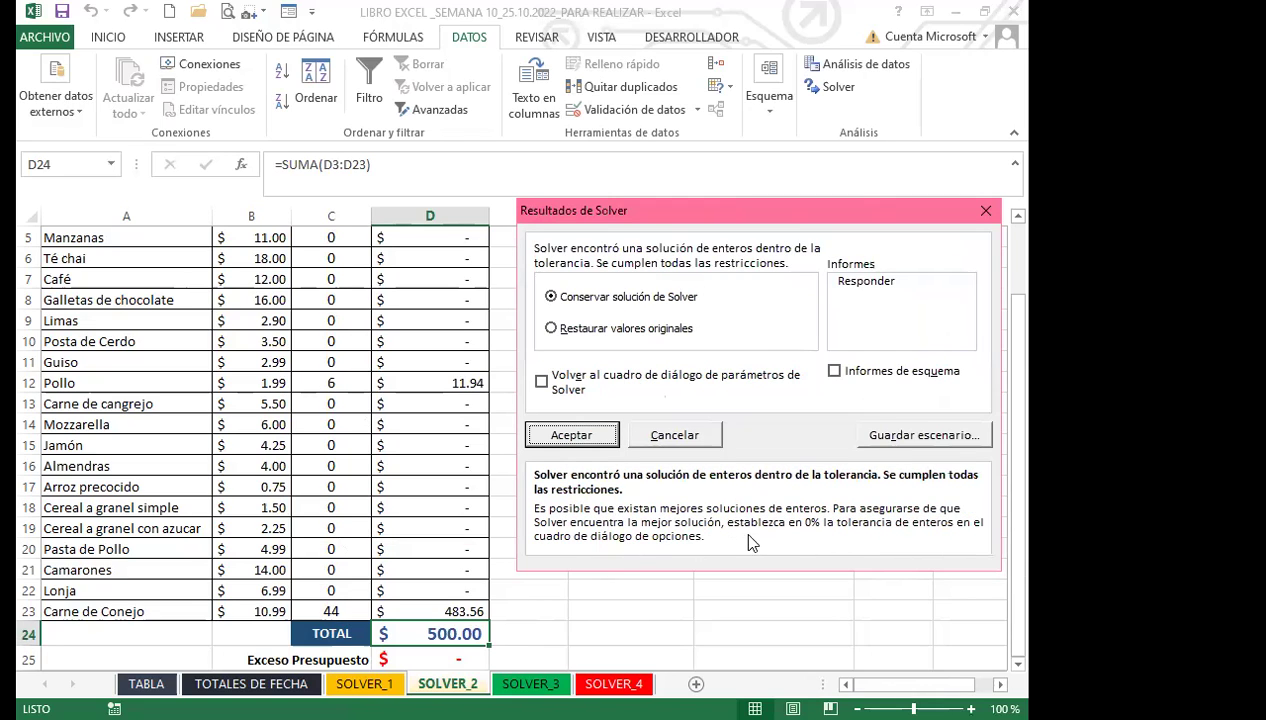
pyautogui.click(568, 436)
# - Examine the solved quantities in the Cantidad Lb column, from Ciruelas pasas in C3 to Carne de Conejo in C23
pyautogui.click(340, 487)
pyautogui.scroll(2, 333, 466)
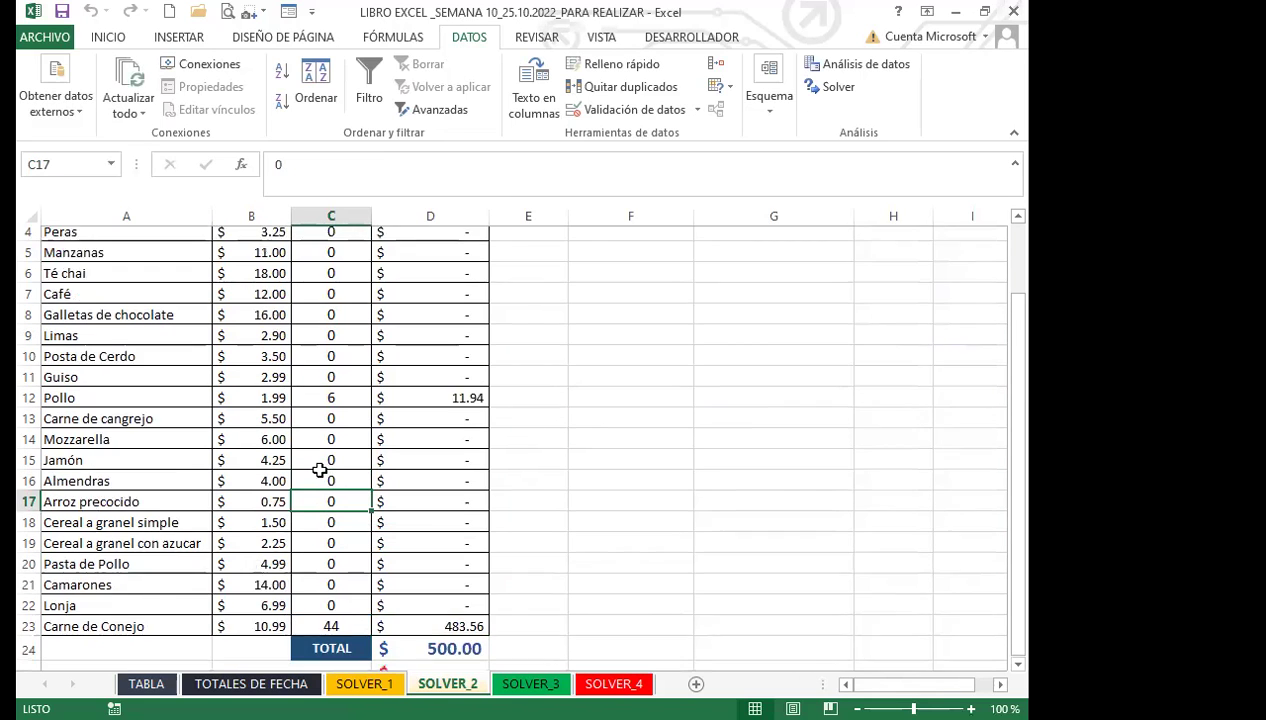
pyautogui.click(335, 386)
pyautogui.click(345, 318)
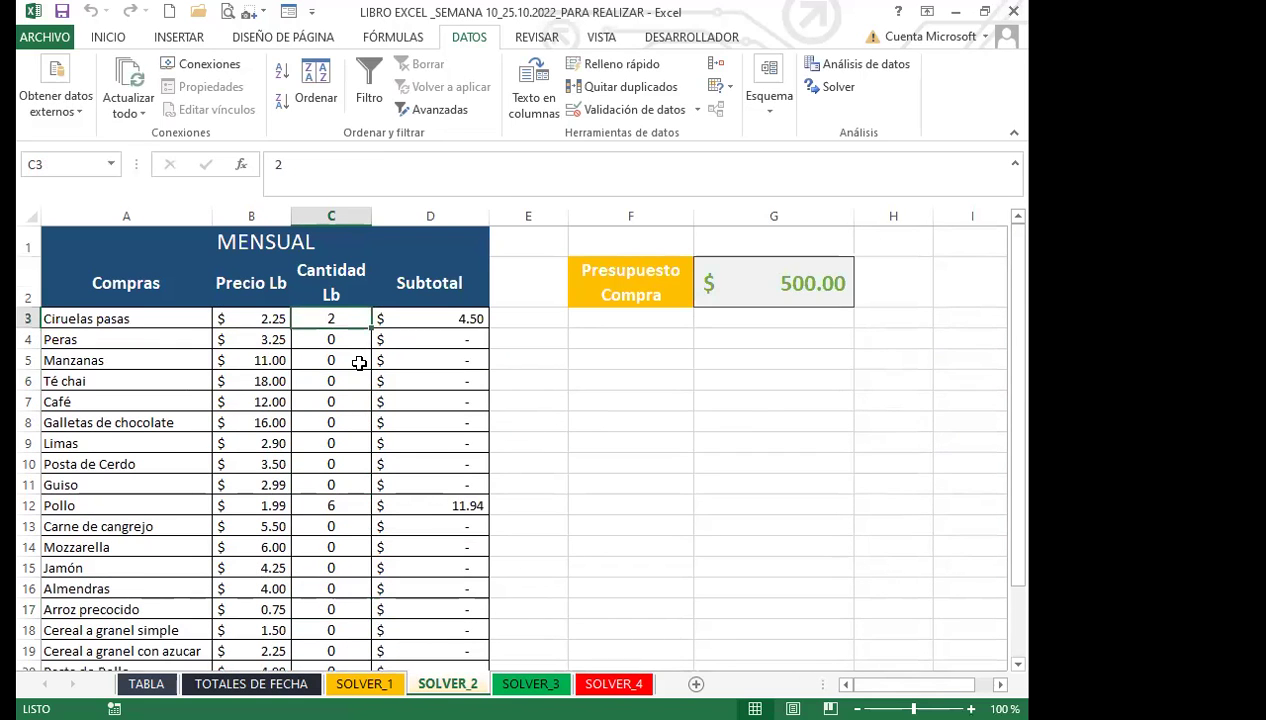
pyautogui.scroll(-2, 338, 475)
pyautogui.click(333, 569)
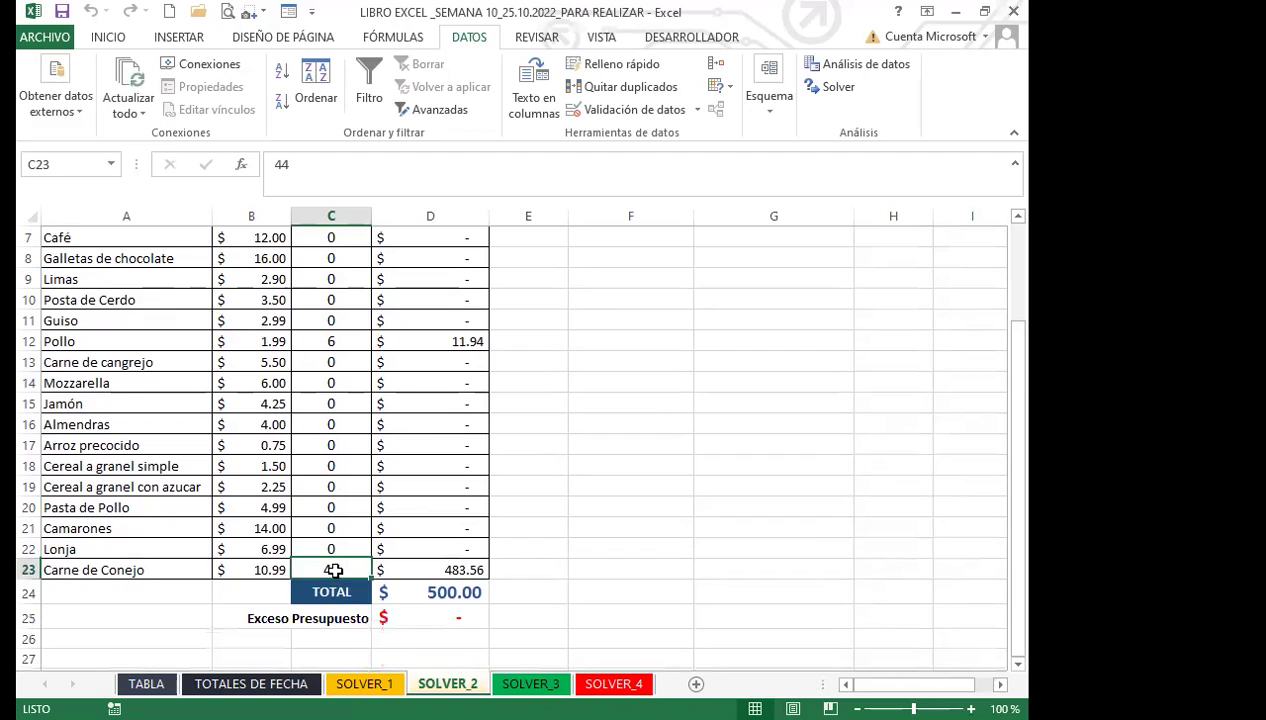
pyautogui.scroll(2, 345, 545)
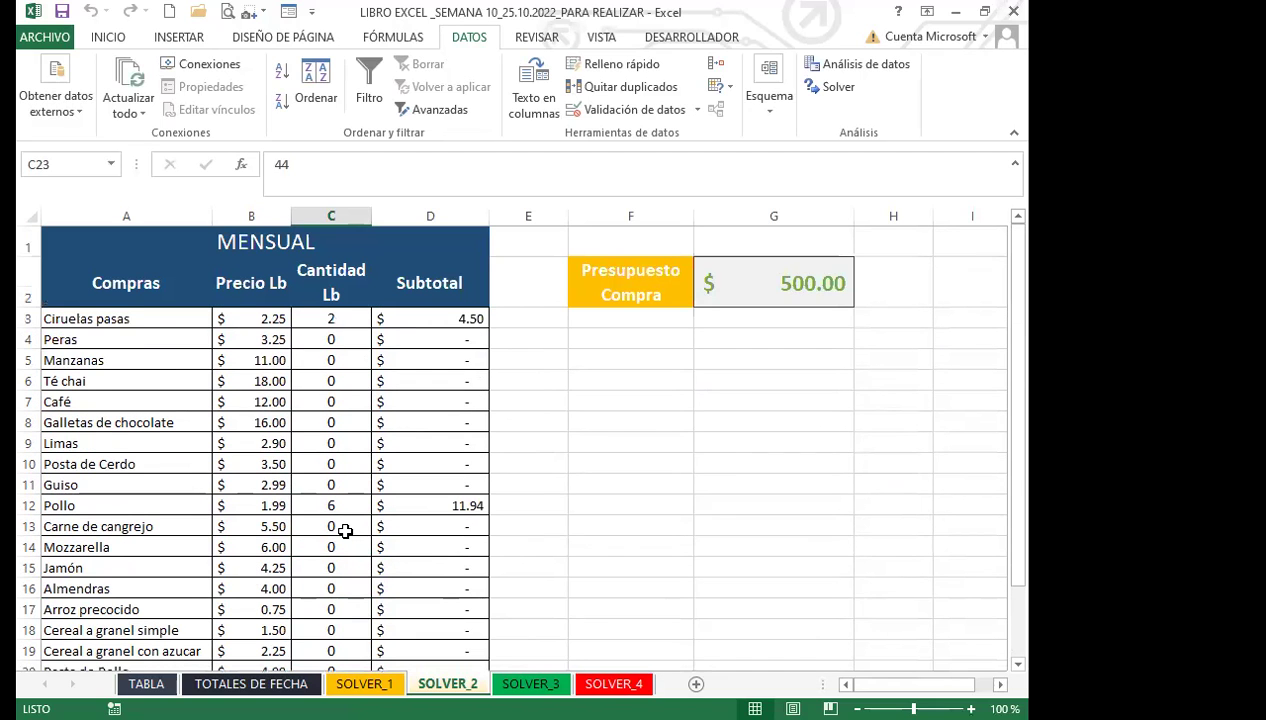
pyautogui.click(340, 386)
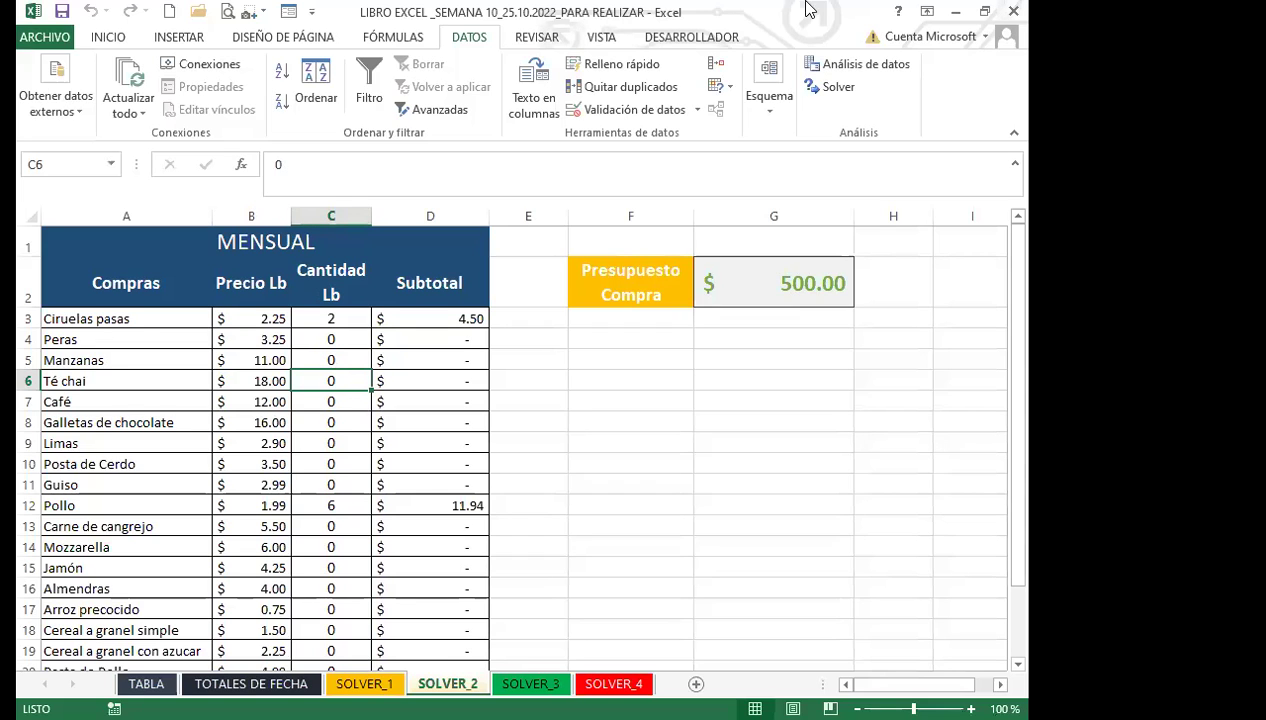
# - Add a Solver constraint requiring the quantities in C3:C23 to be greater than or equal to 3
pyautogui.click(835, 87)
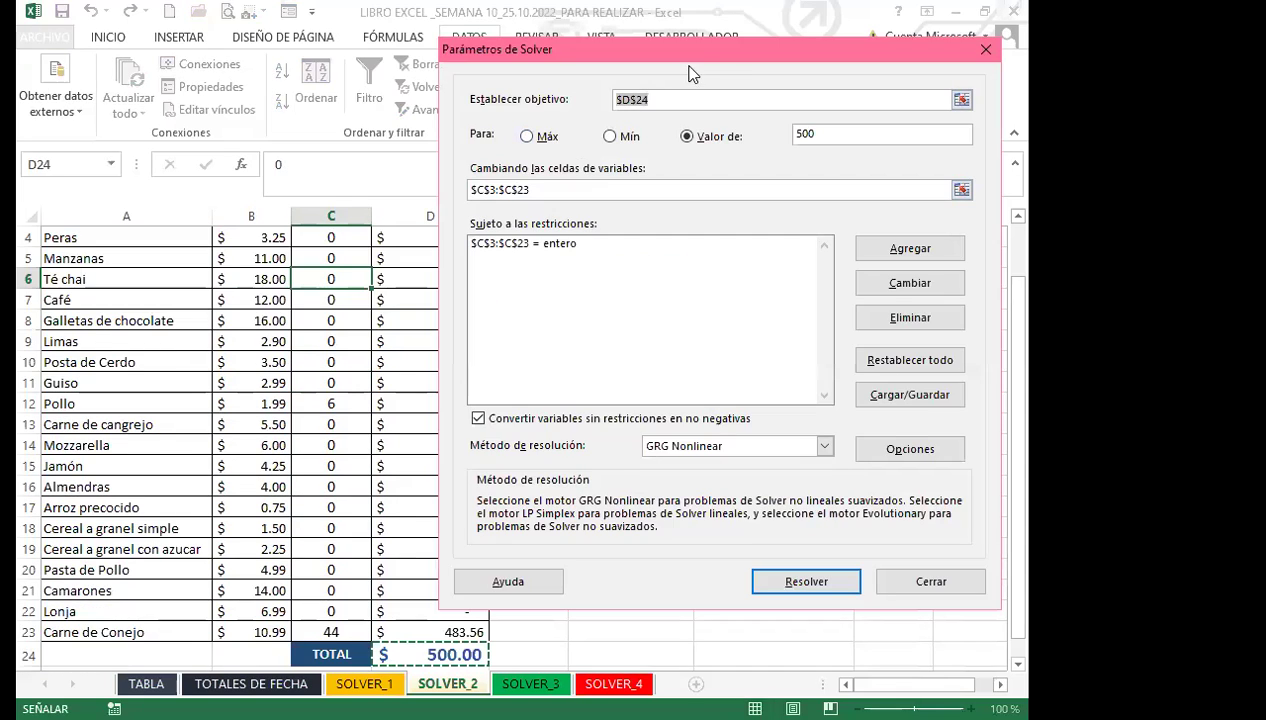
pyautogui.click(544, 382)
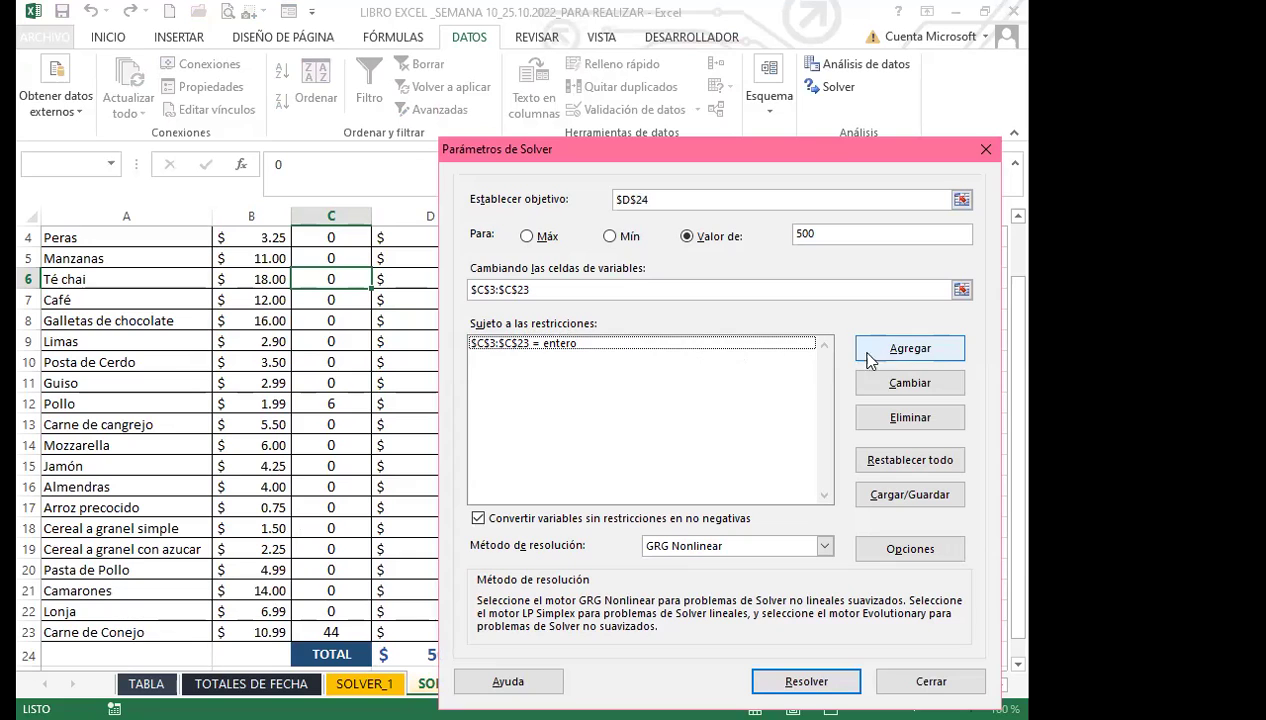
pyautogui.click(914, 347)
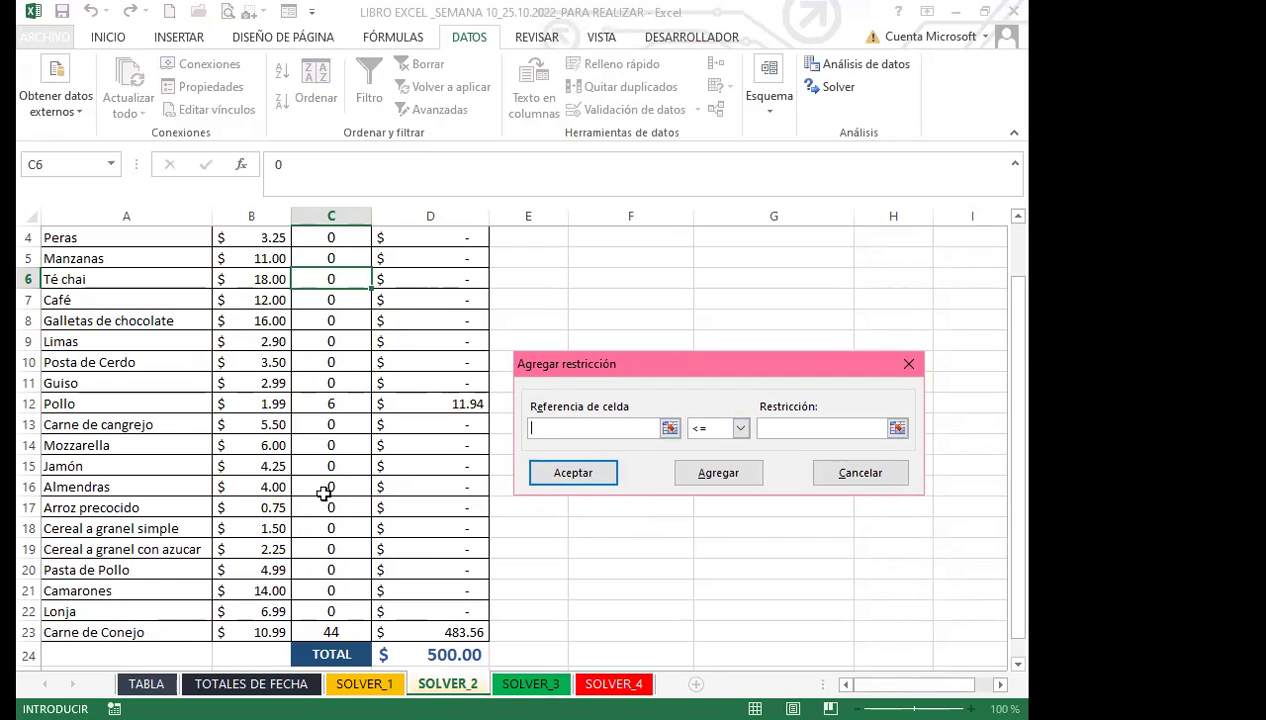
pyautogui.scroll(1, 362, 465)
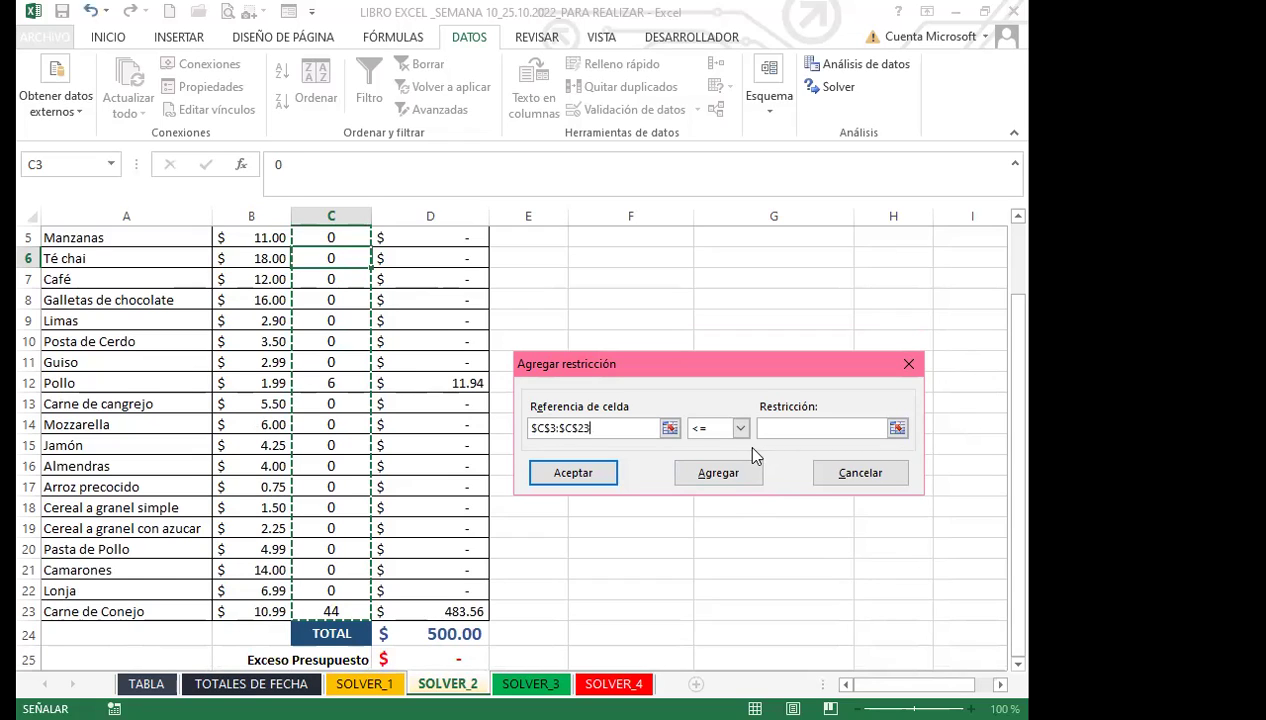
pyautogui.click(740, 429)
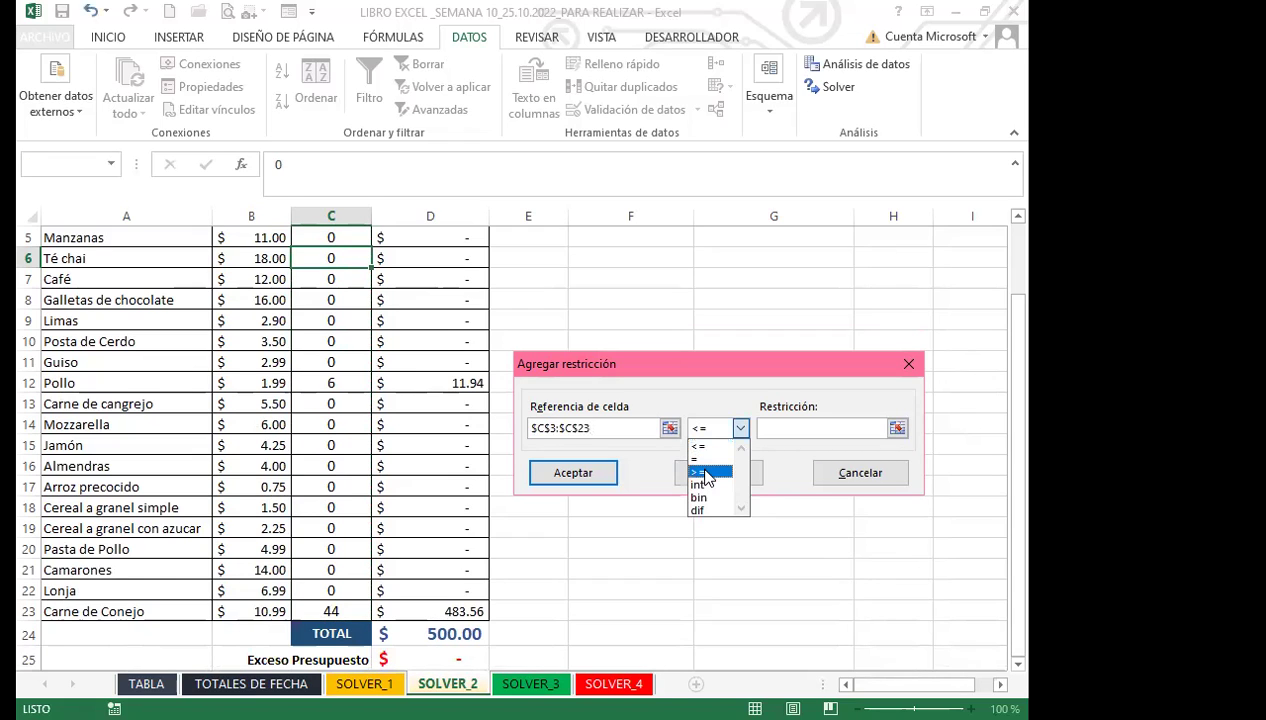
pyautogui.click(705, 472)
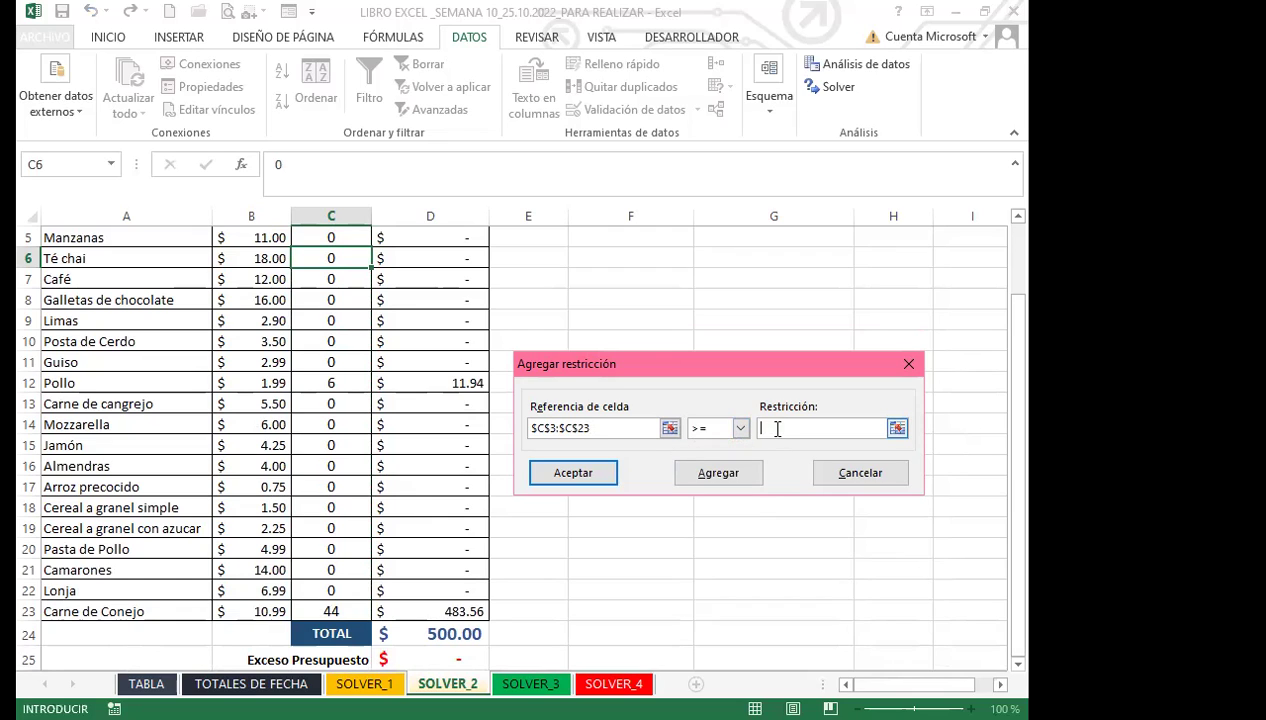
pyautogui.write('3')
pyautogui.click(718, 474)
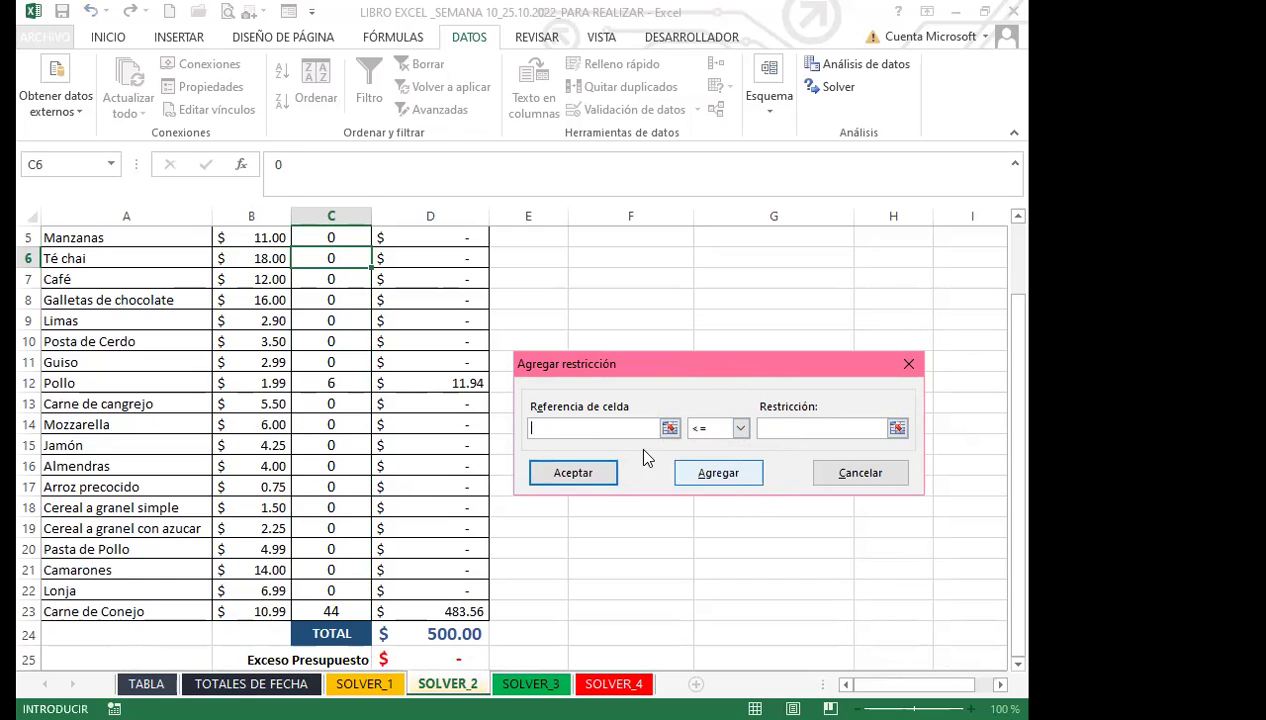
pyautogui.click(848, 473)
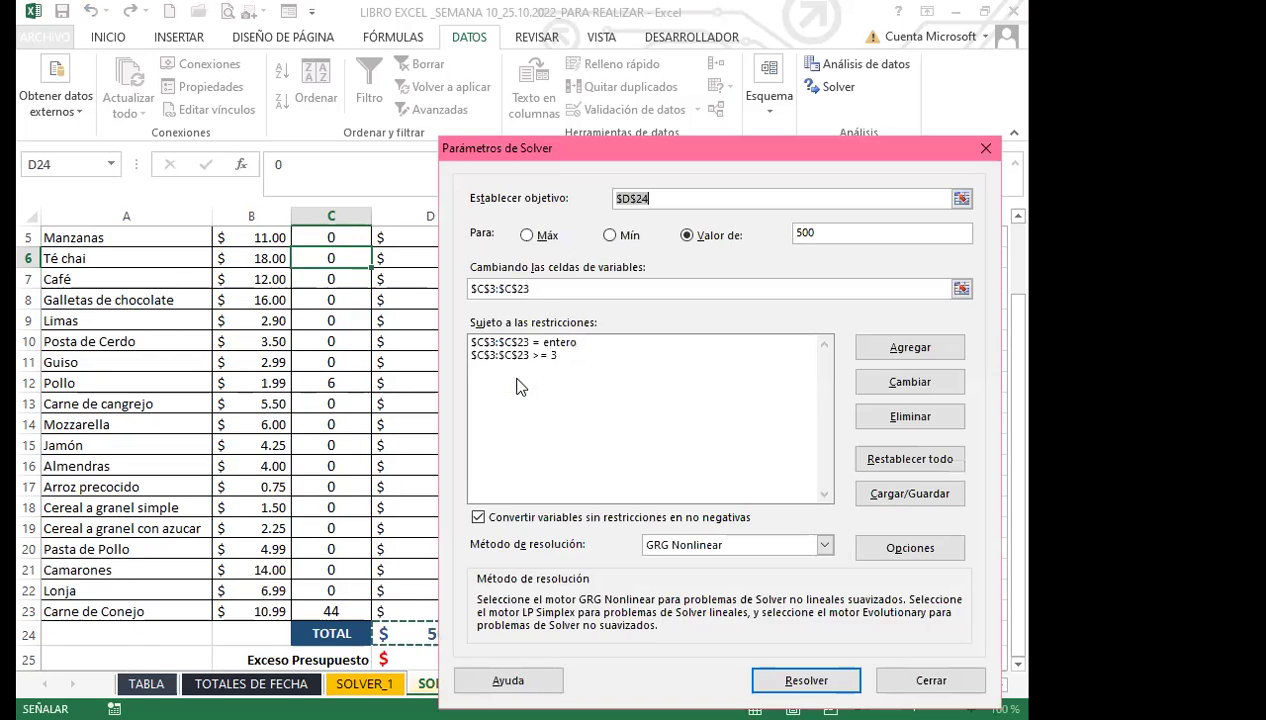
# - Solve the model with both constraints, keep the Solver solution and return to the Solver parameters
pyautogui.click(578, 378)
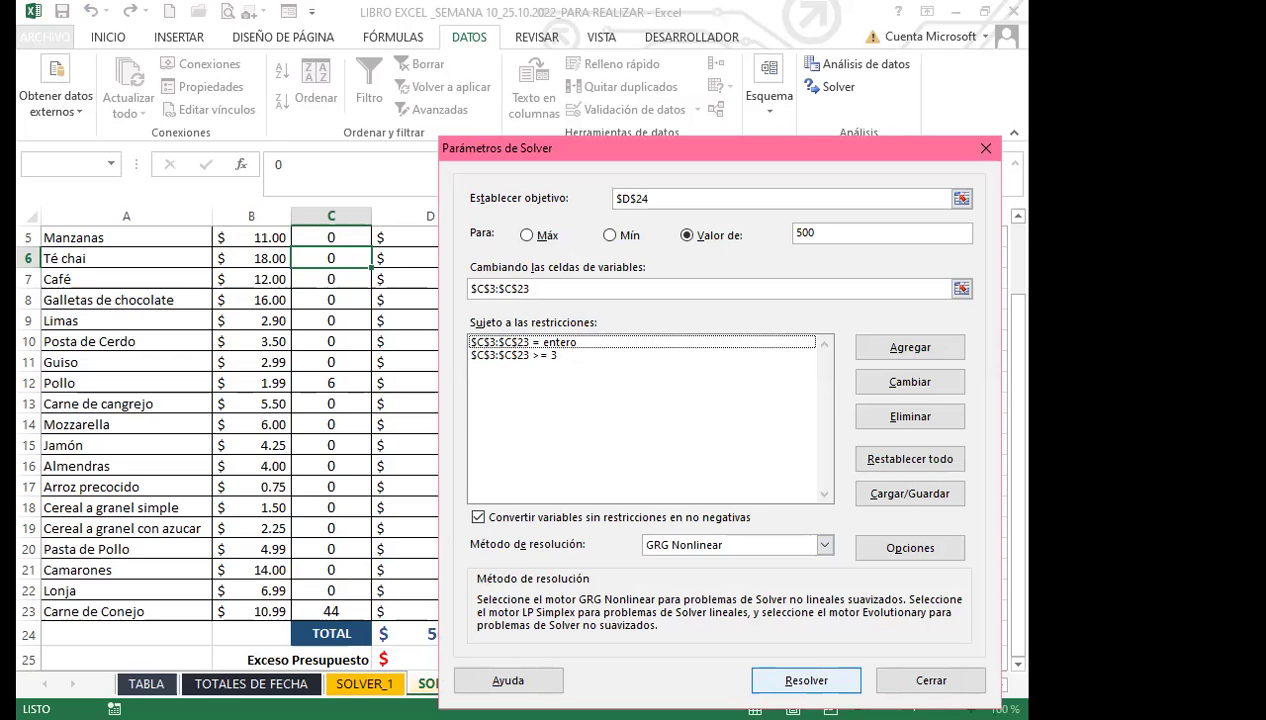
pyautogui.click(806, 680)
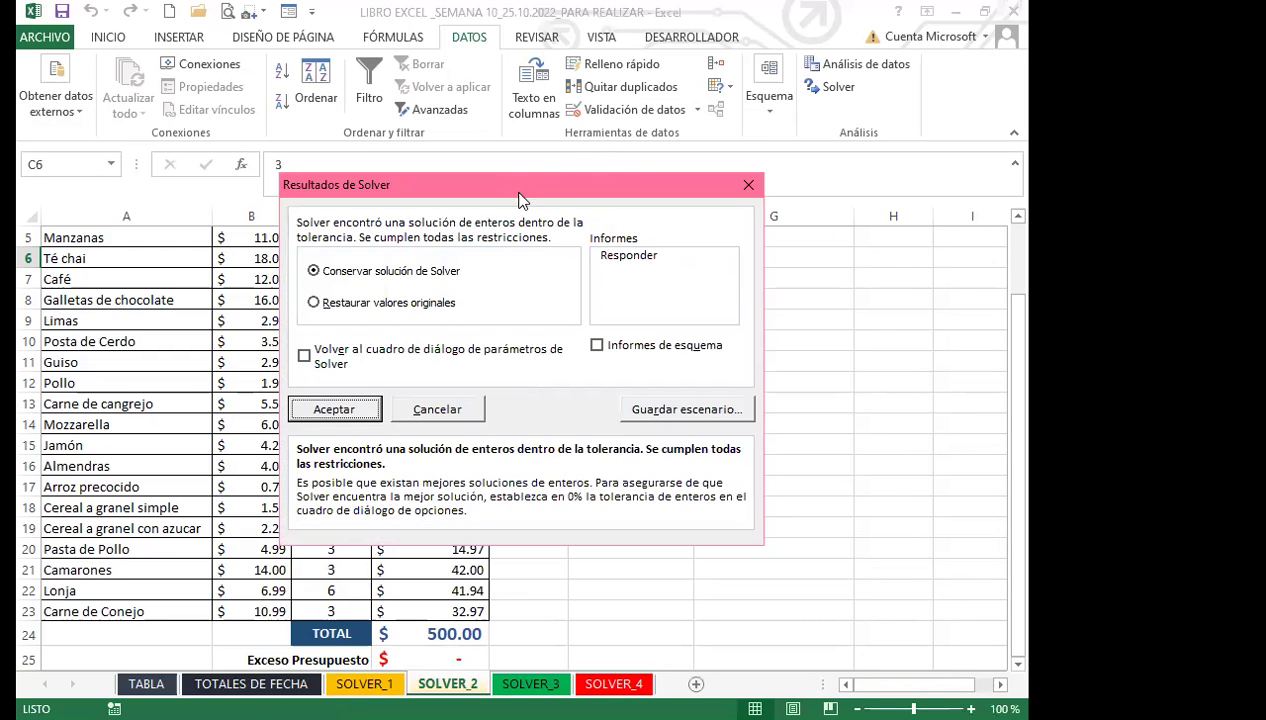
pyautogui.moveTo(520, 200); pyautogui.dragTo(770, 216)
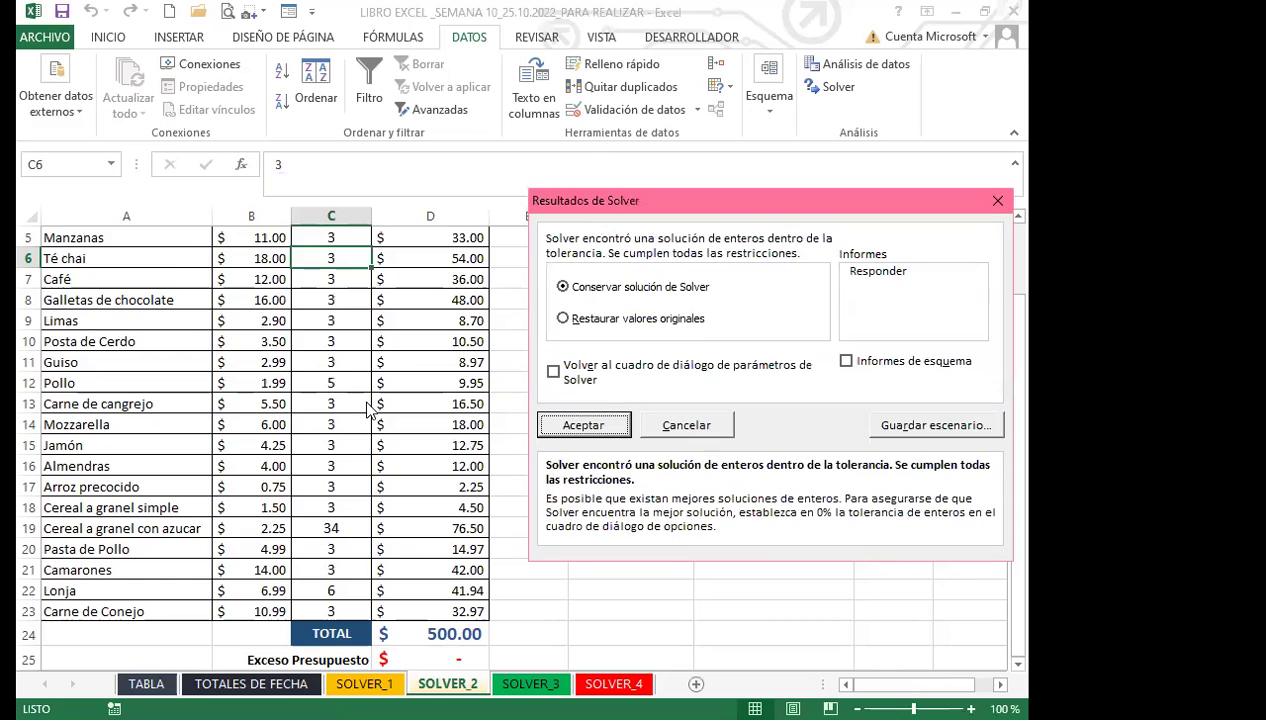
pyautogui.click(554, 372)
pyautogui.click(590, 425)
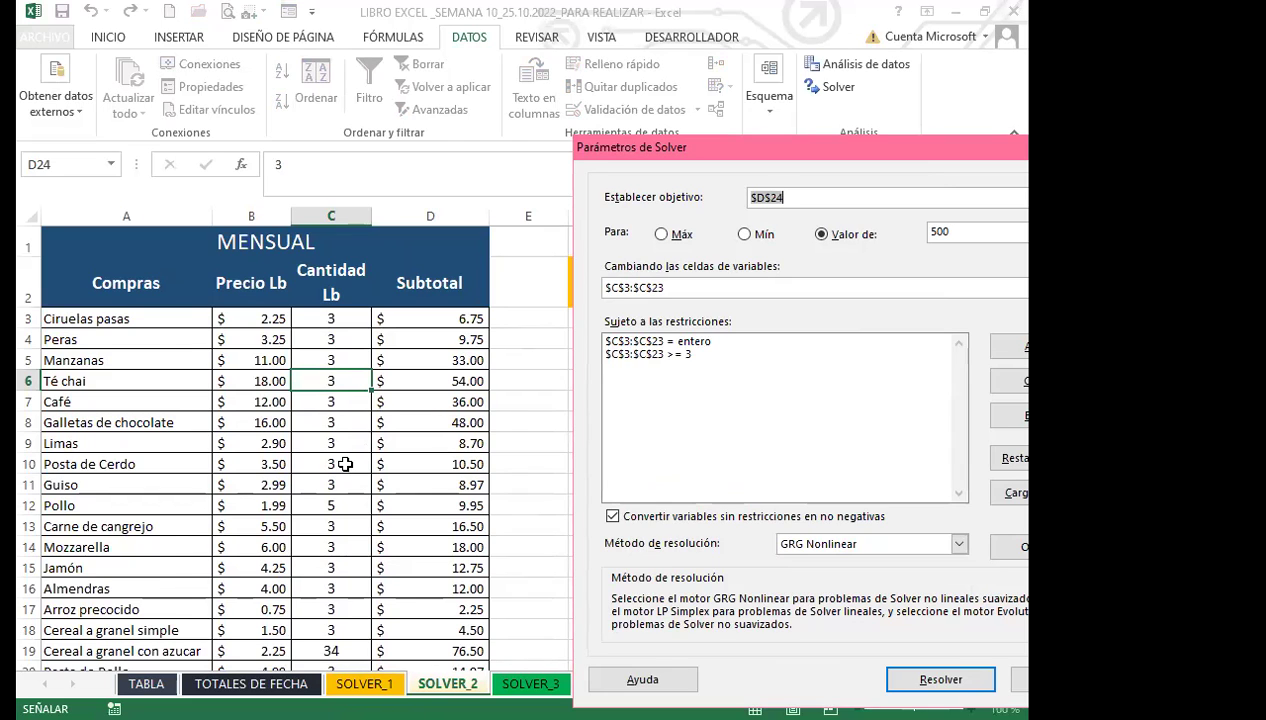
# - Check the solved Cantidad Lb quantities and the total against the listed Solver constraints, and close the Solver parameters
pyautogui.scroll(-1, 345, 464)
pyautogui.scroll(-1, 345, 464)
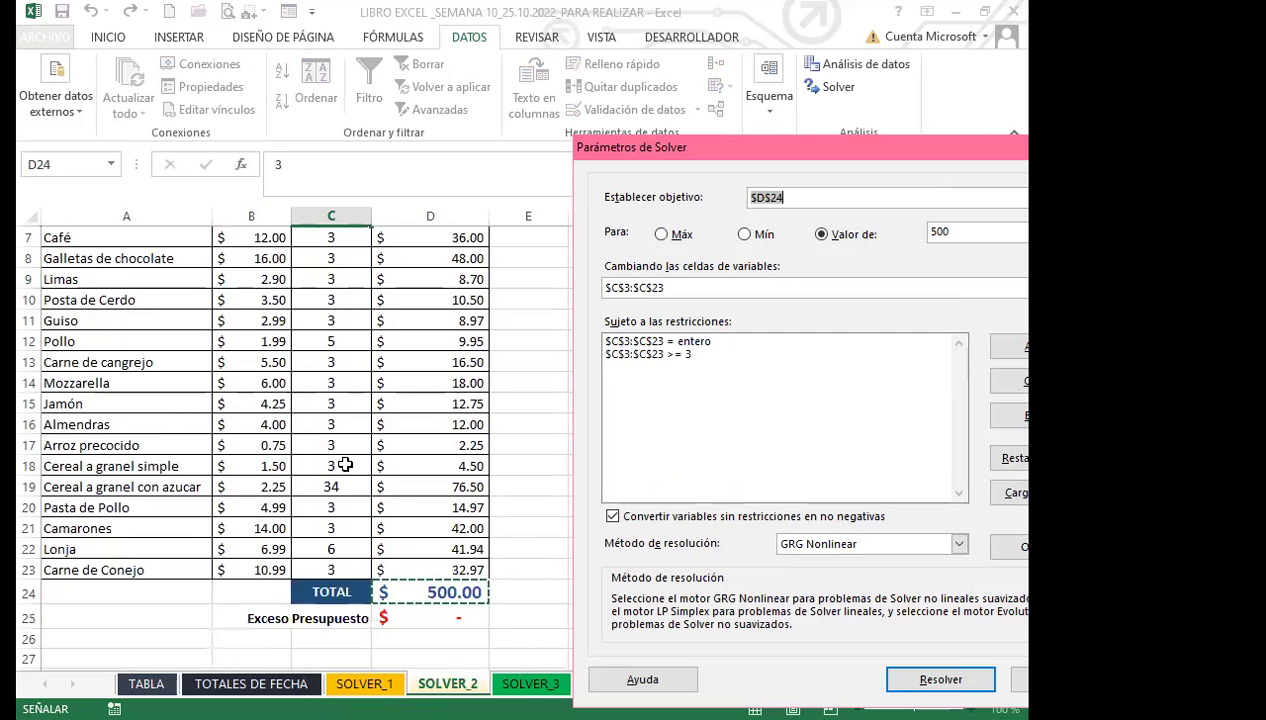
pyautogui.scroll(-1, 345, 464)
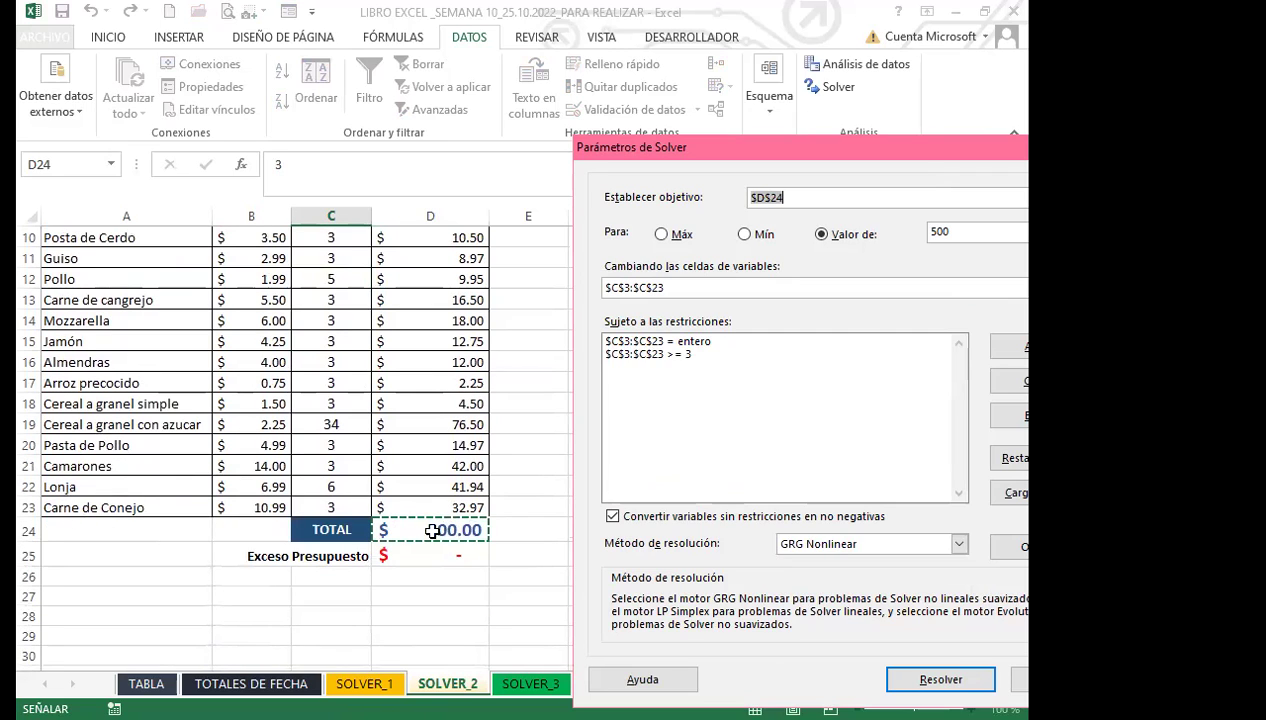
pyautogui.scroll(3, 440, 460)
pyautogui.moveTo(845, 168); pyautogui.dragTo(750, 184)
pyautogui.scroll(-1, 401, 486)
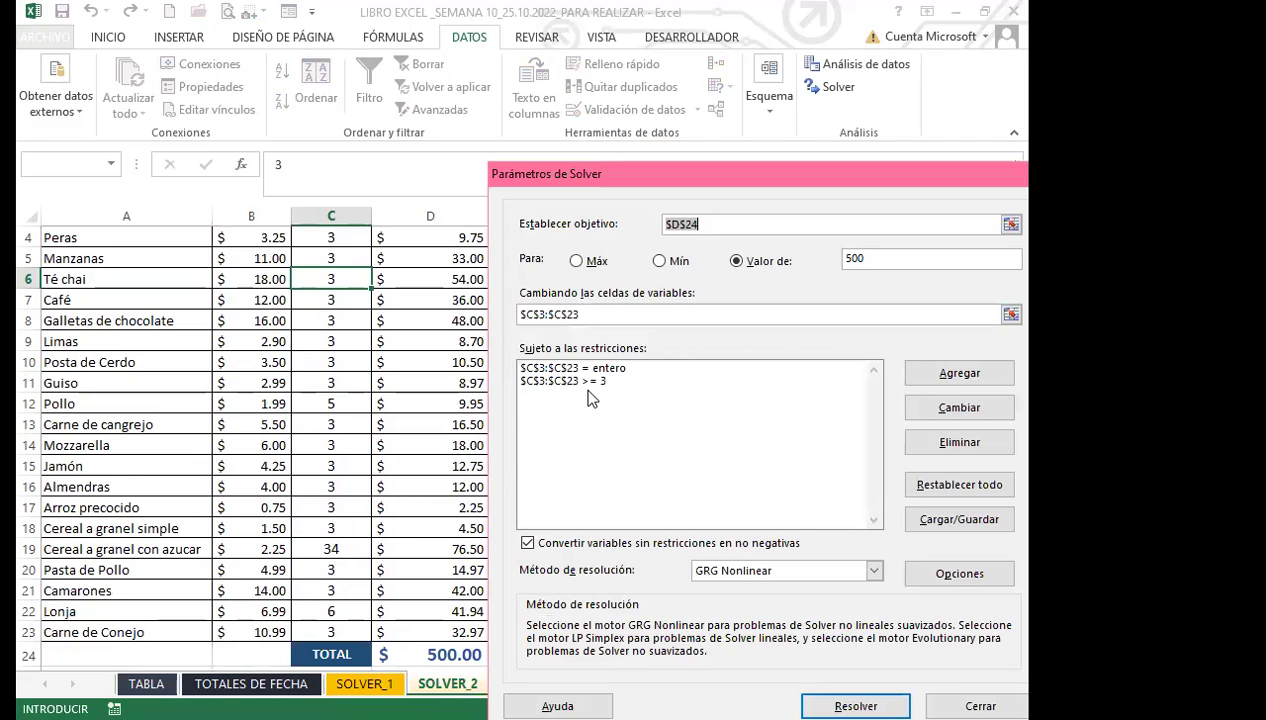
pyautogui.scroll(1, 303, 558)
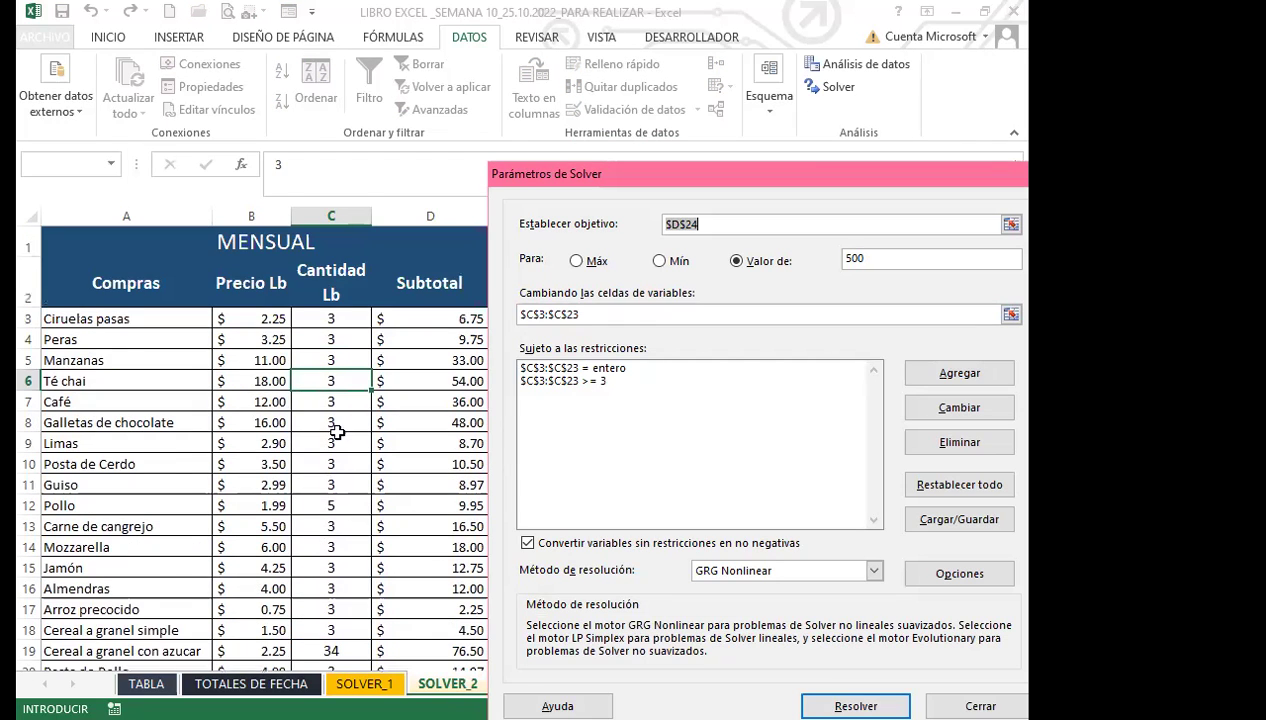
pyautogui.scroll(-2, 333, 425)
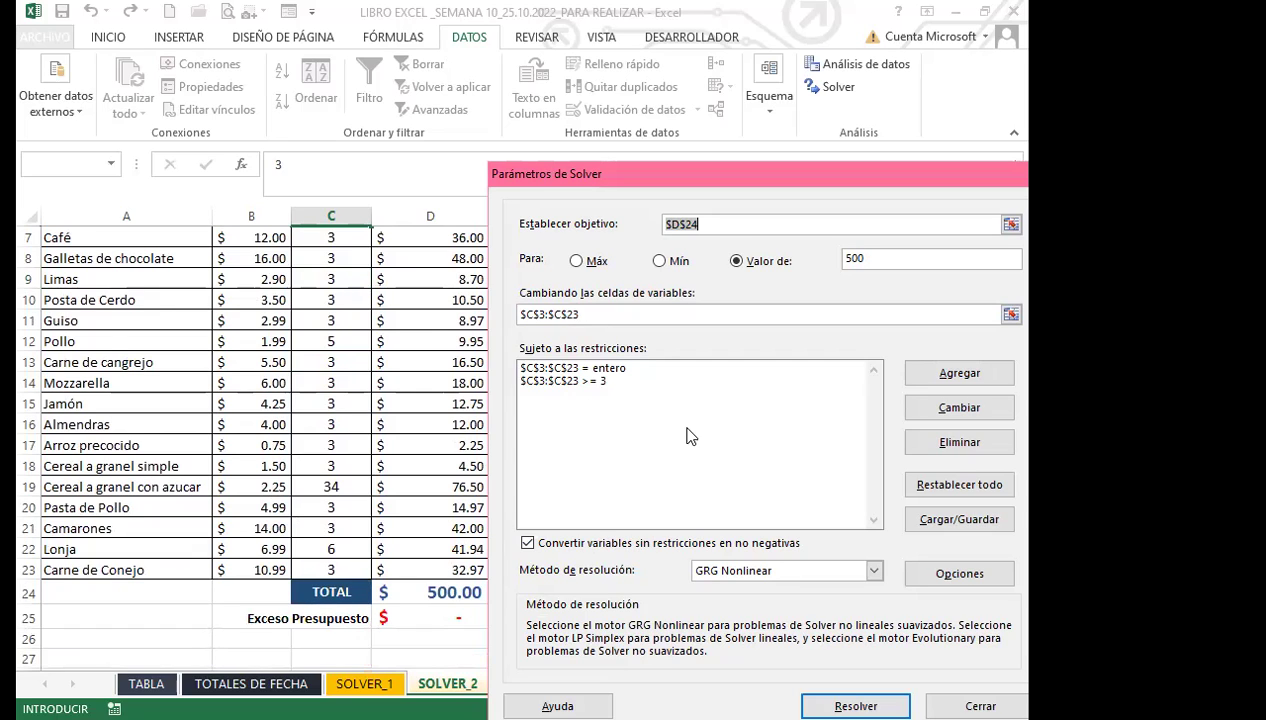
pyautogui.click(636, 450)
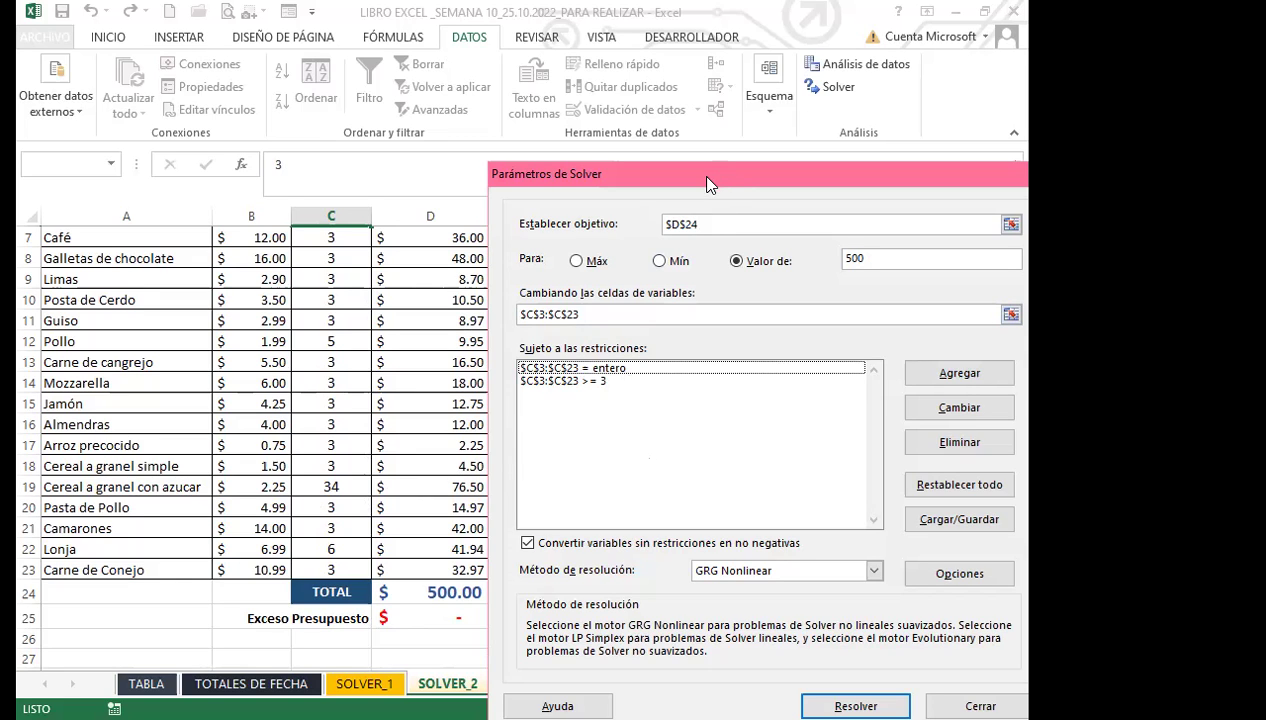
pyautogui.moveTo(678, 100); pyautogui.dragTo(672, 104)
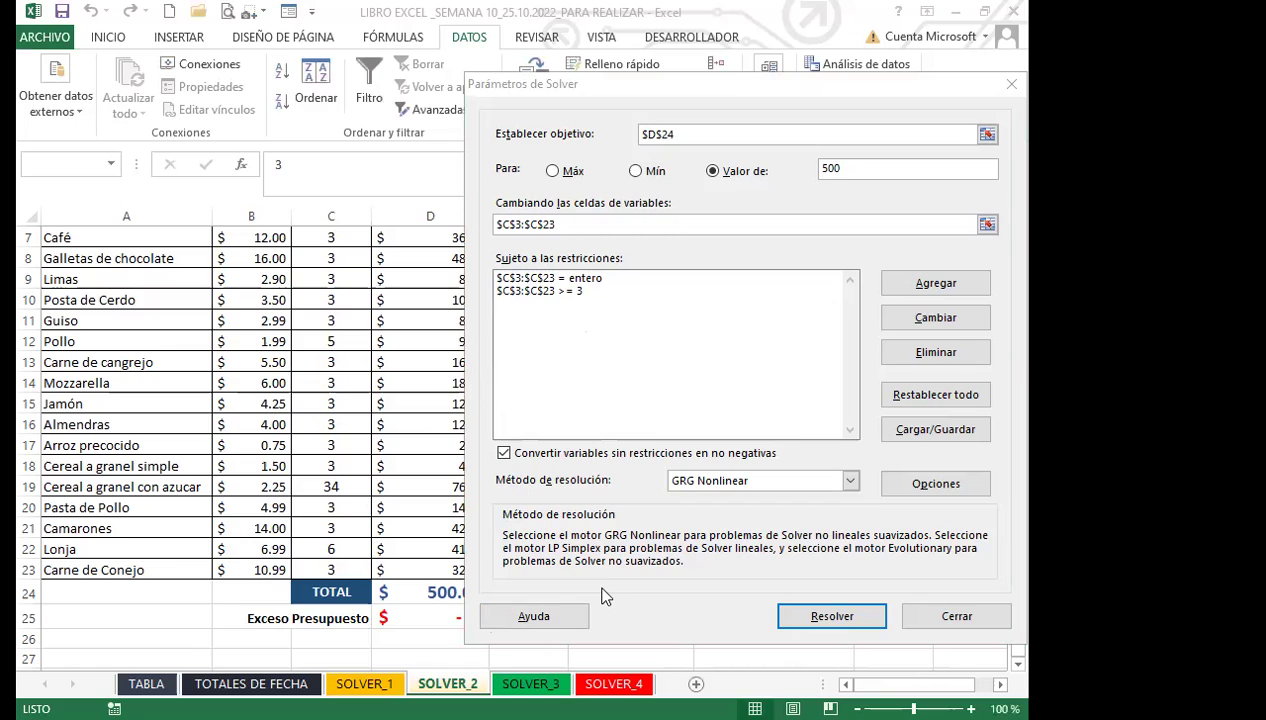
pyautogui.click(594, 359)
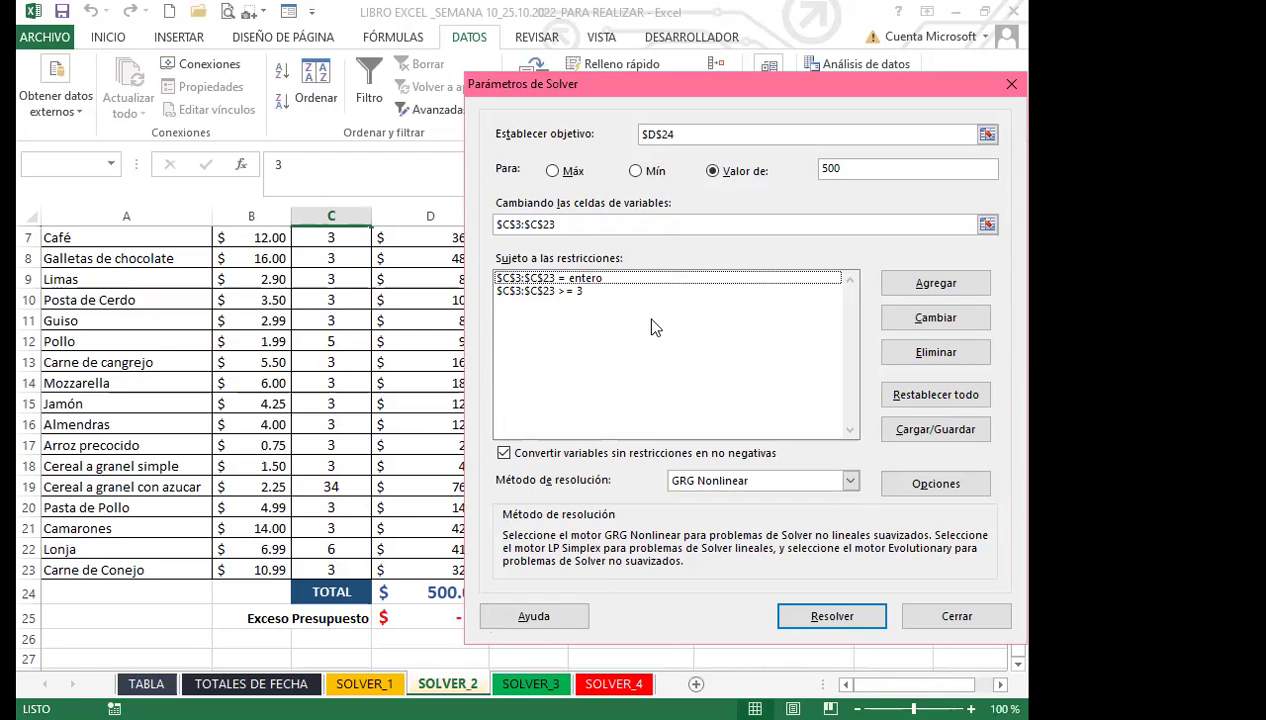
pyautogui.click(957, 617)
# - Compare the purchase budget in G2 with the monthly subtotals and the total in column D
pyautogui.scroll(2, 465, 497)
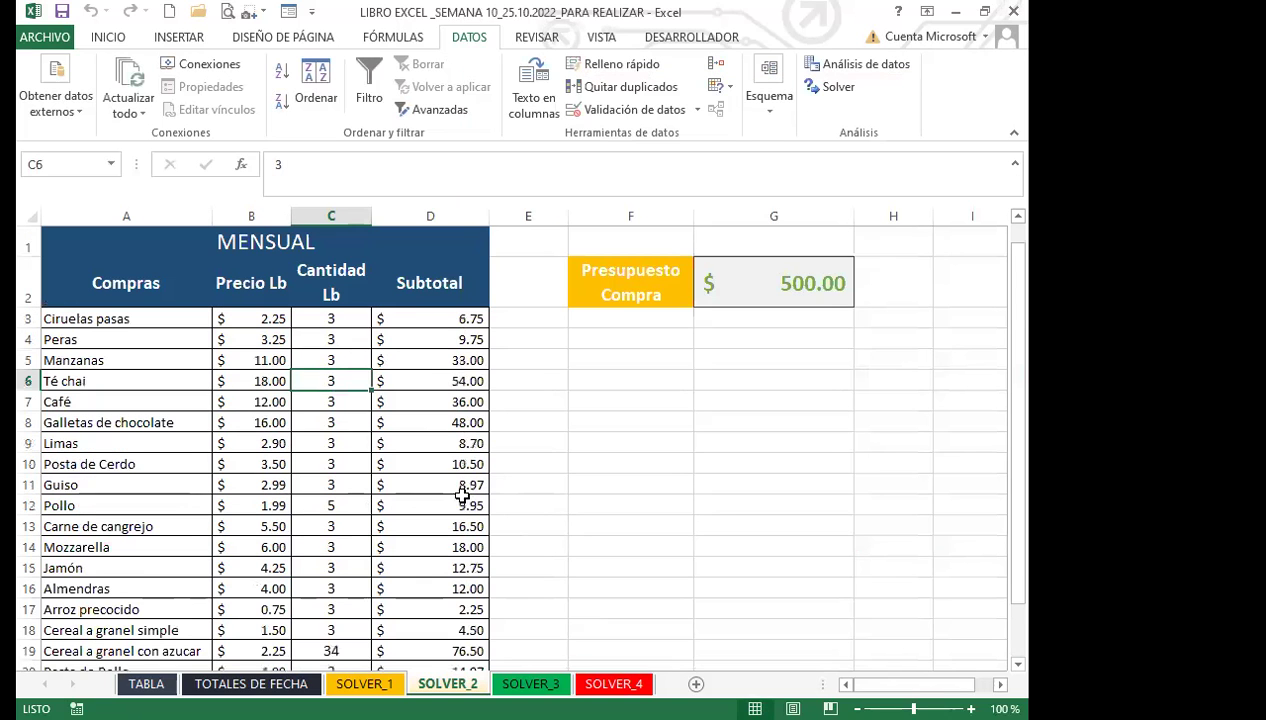
pyautogui.click(776, 298)
pyautogui.scroll(-1, 490, 530)
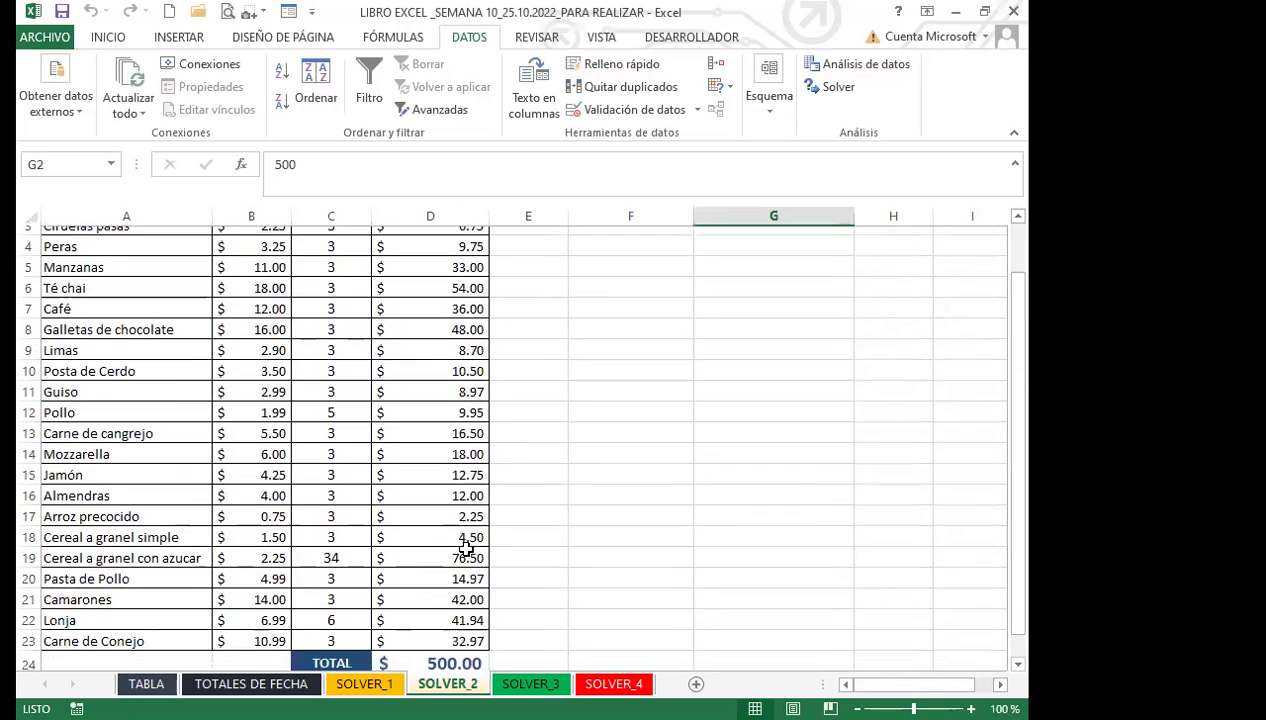
pyautogui.scroll(-1, 468, 545)
pyautogui.click(468, 545)
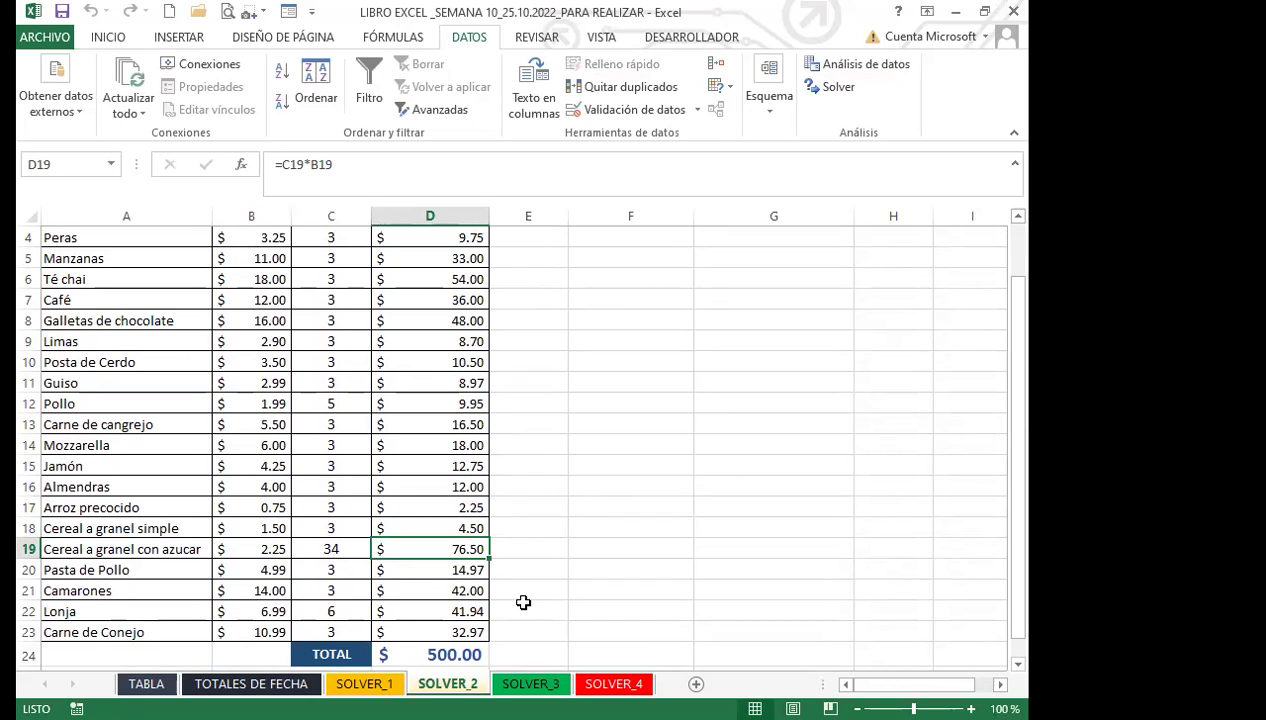
# - Examine the pizza model on SOLVER_3: the restrictions, the Ventas totales and TOTAL formulas, and the PIZZAS A VENDER cells C4:C6
pyautogui.click(530, 683)
pyautogui.click(545, 548)
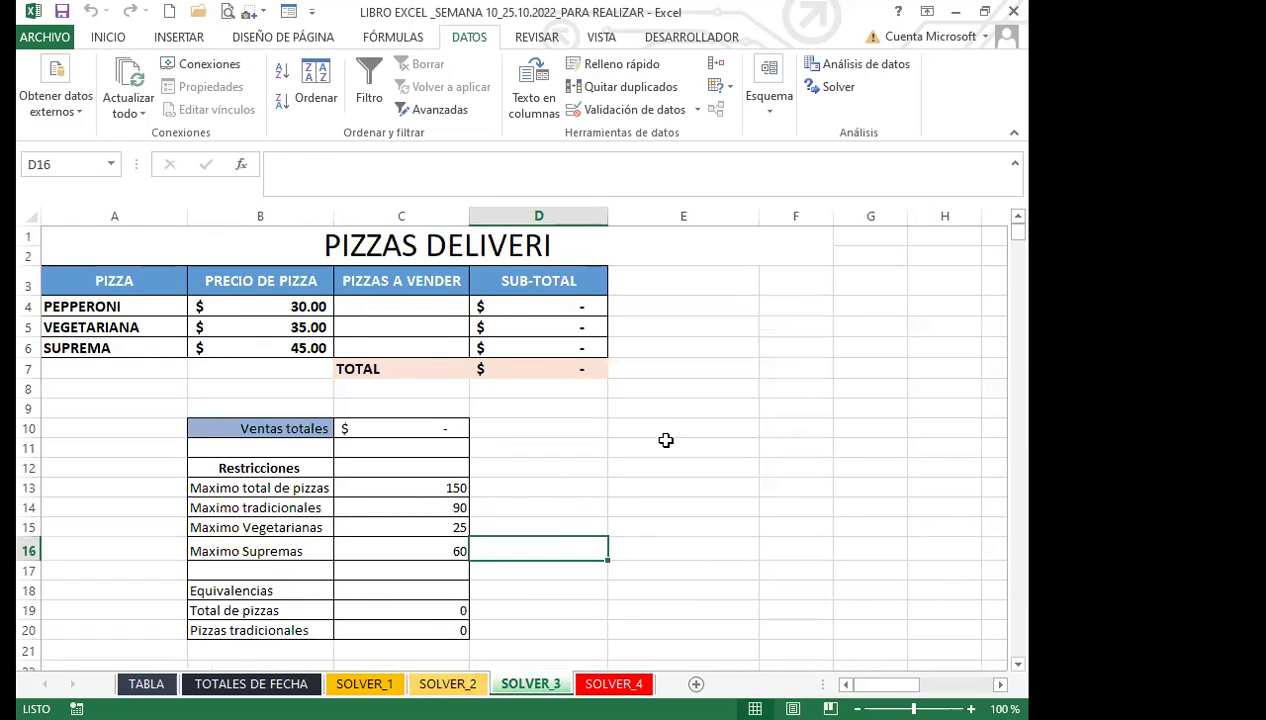
pyautogui.click(640, 485)
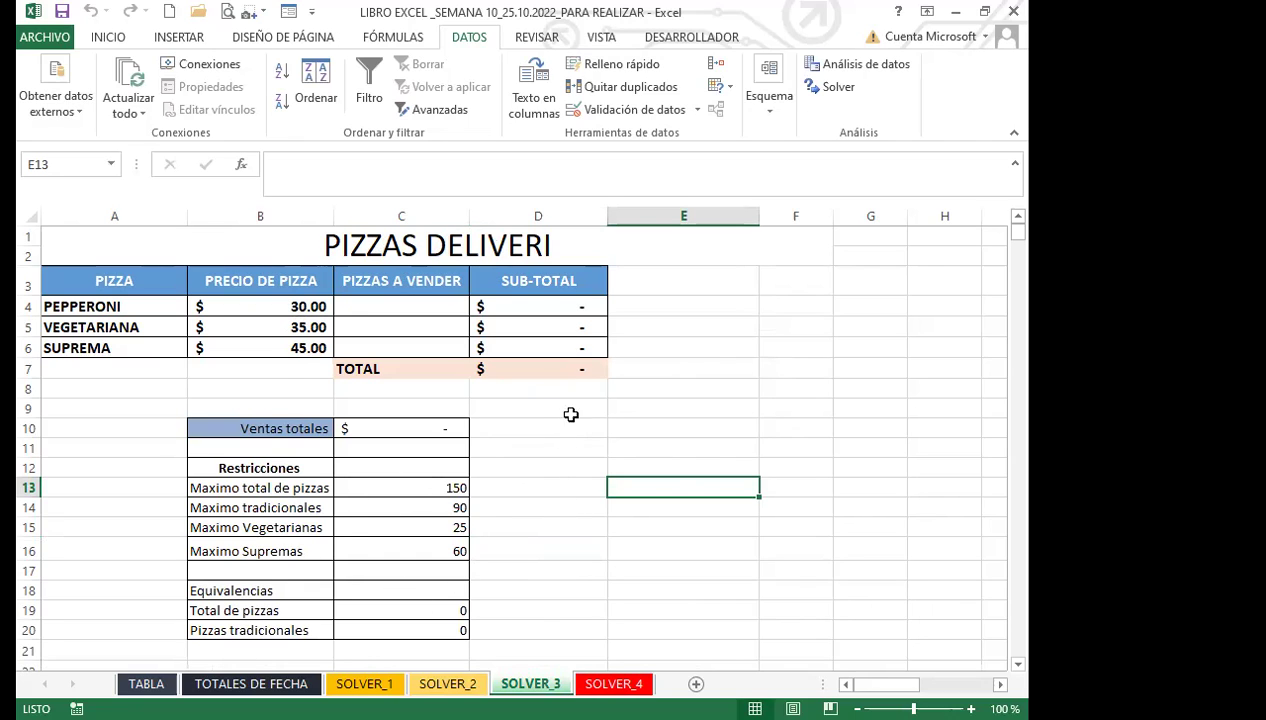
pyautogui.click(367, 489)
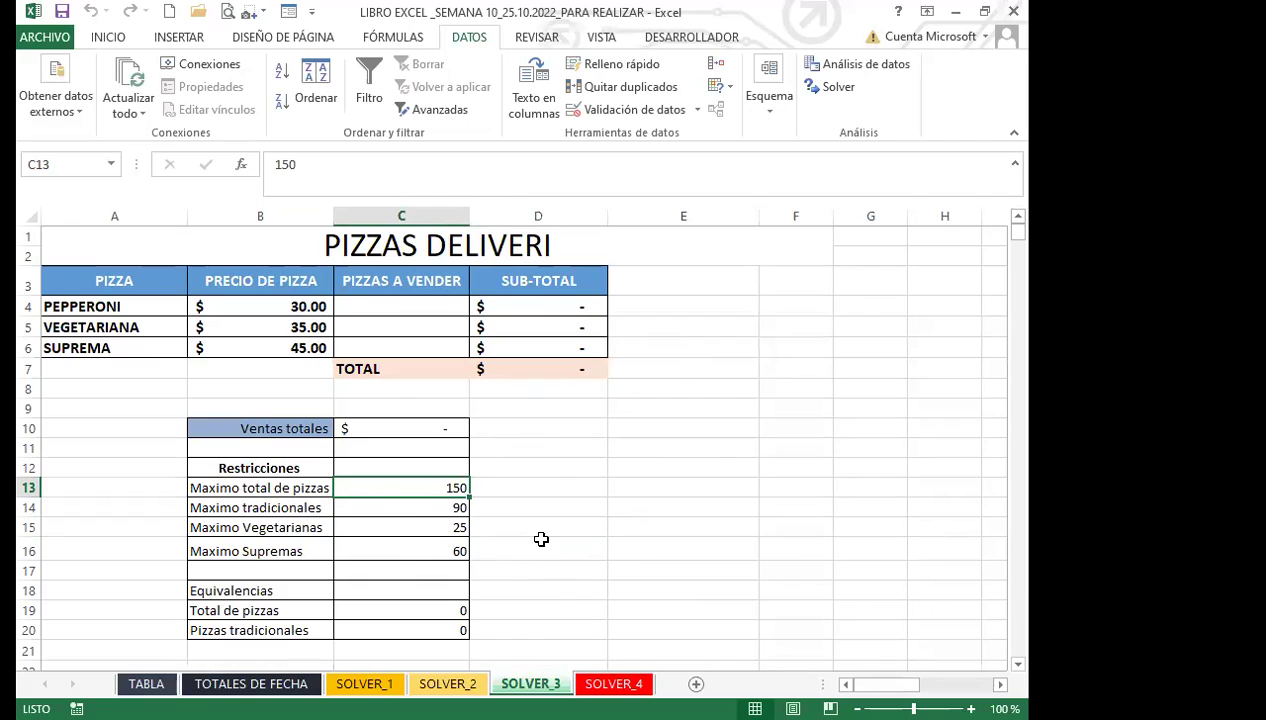
pyautogui.click(424, 446)
pyautogui.click(422, 427)
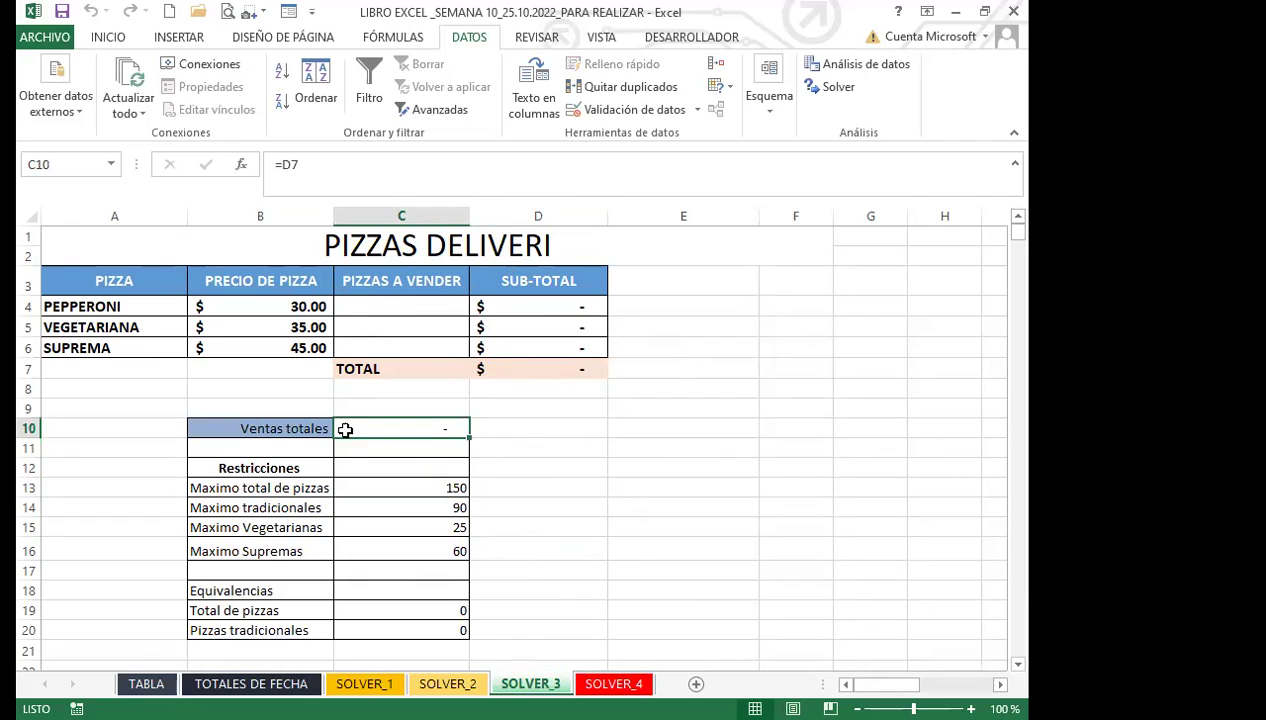
pyautogui.click(549, 365)
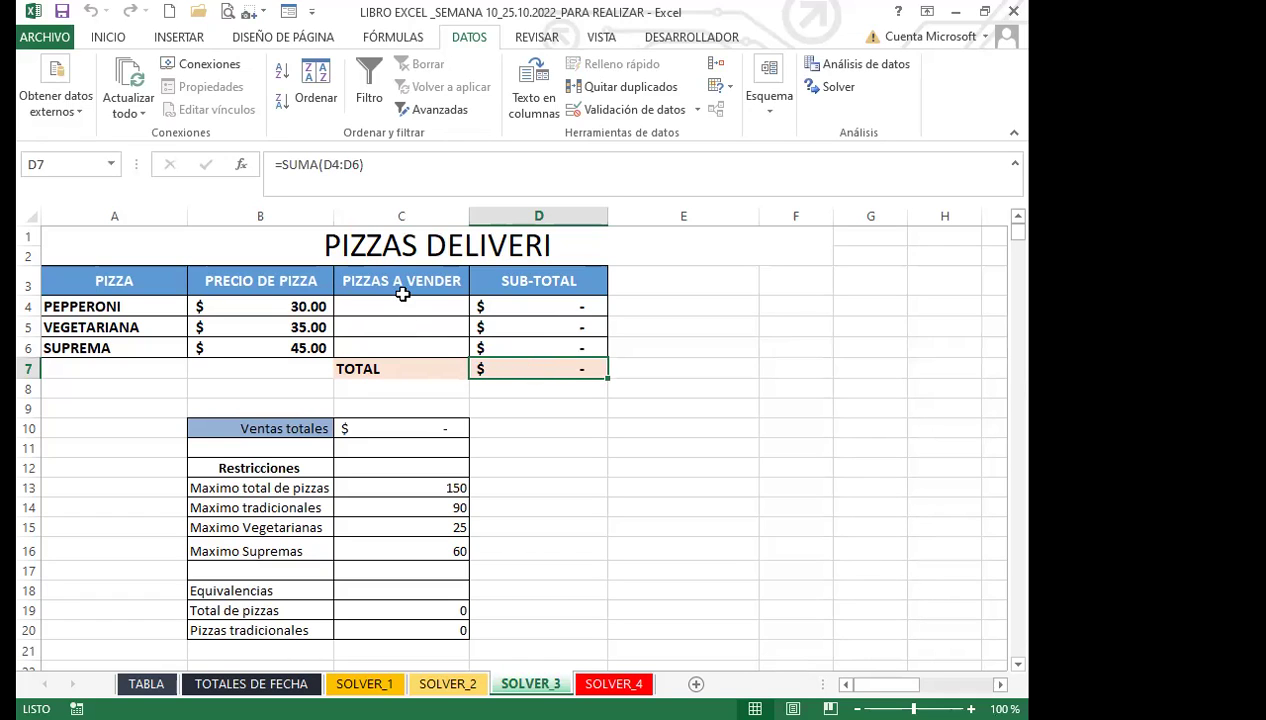
pyautogui.moveTo(397, 304); pyautogui.dragTo(412, 347)
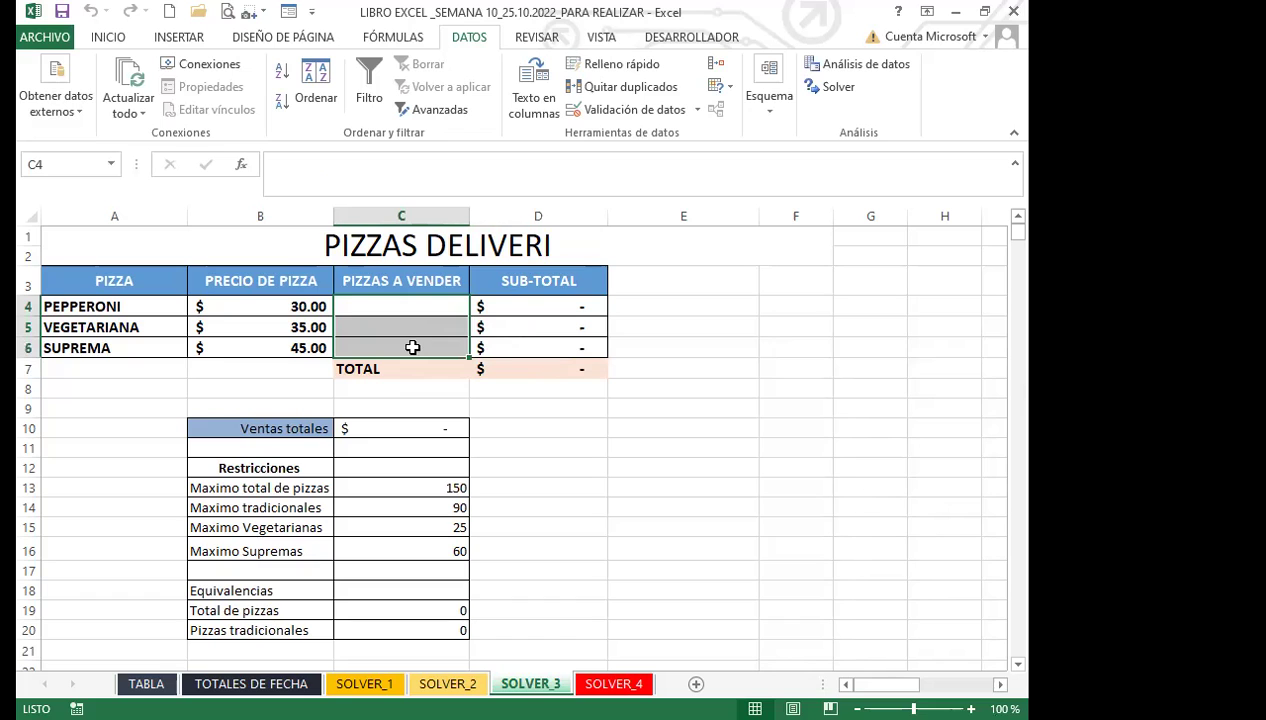
pyautogui.click(524, 369)
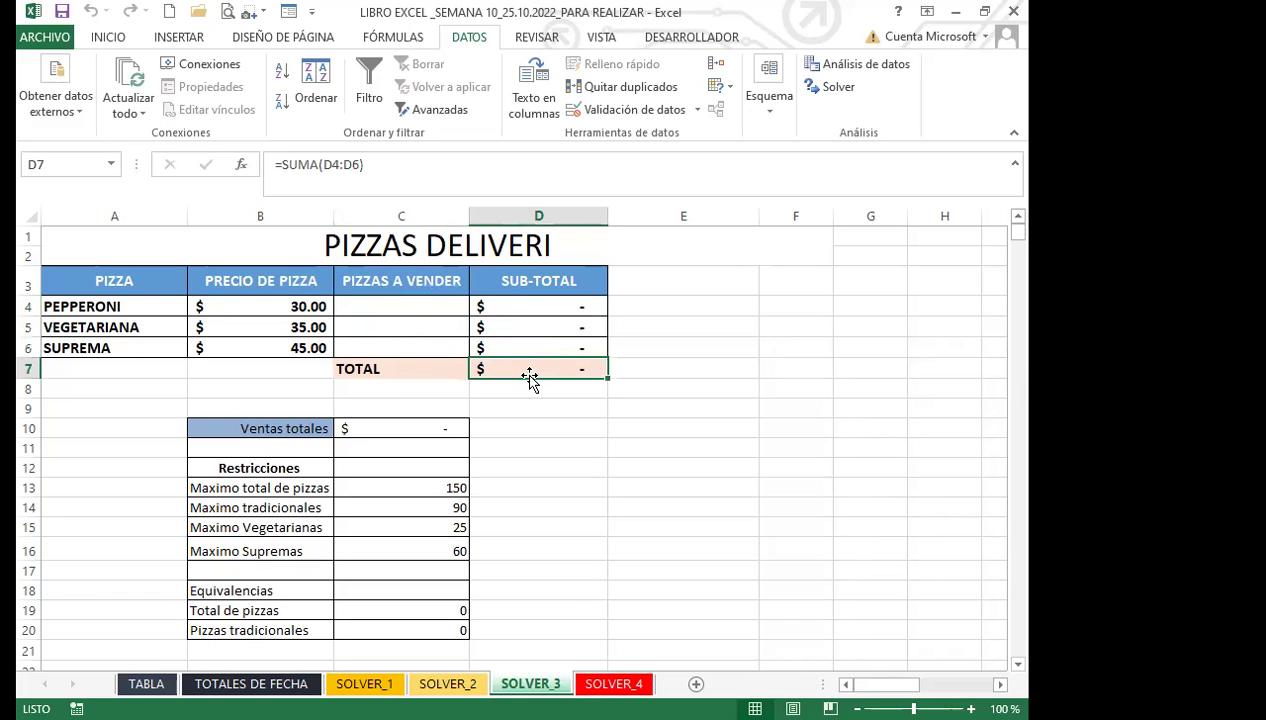
# - Review the solved quantities and totals on SOLVER_2 and SOLVER_1 for comparison, and return to SOLVER_3
pyautogui.click(450, 683)
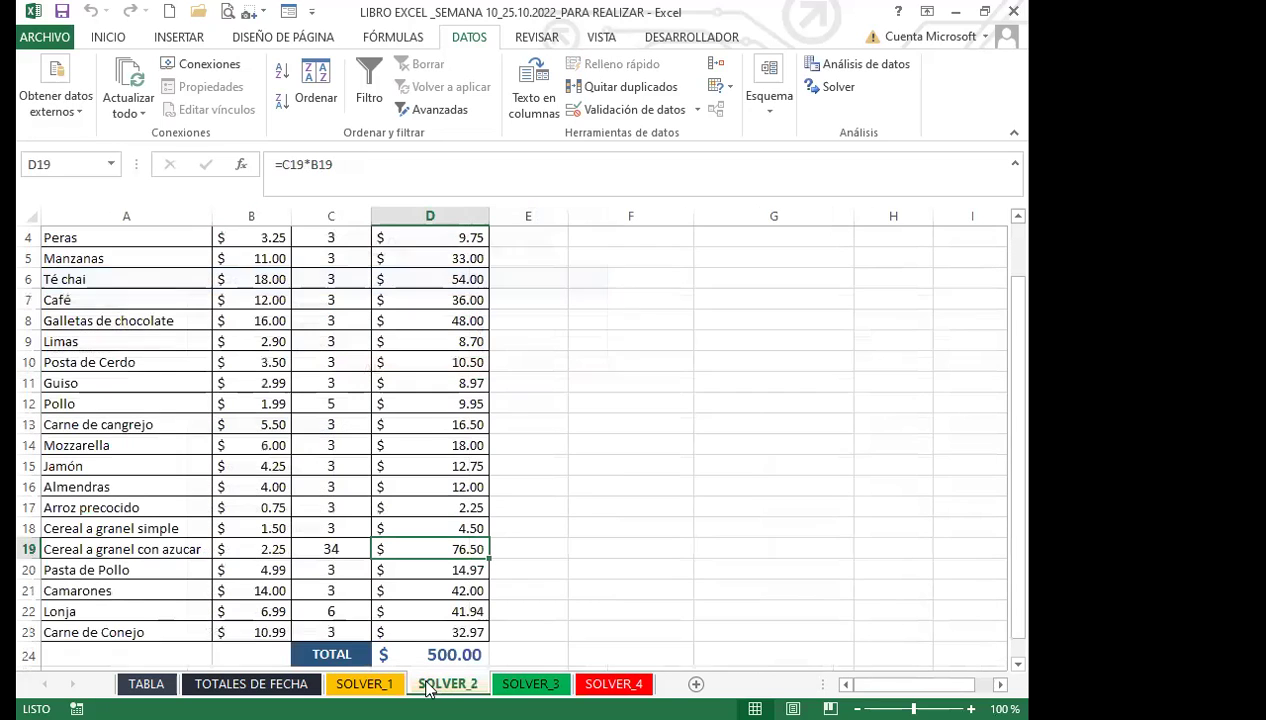
pyautogui.click(364, 683)
pyautogui.click(447, 683)
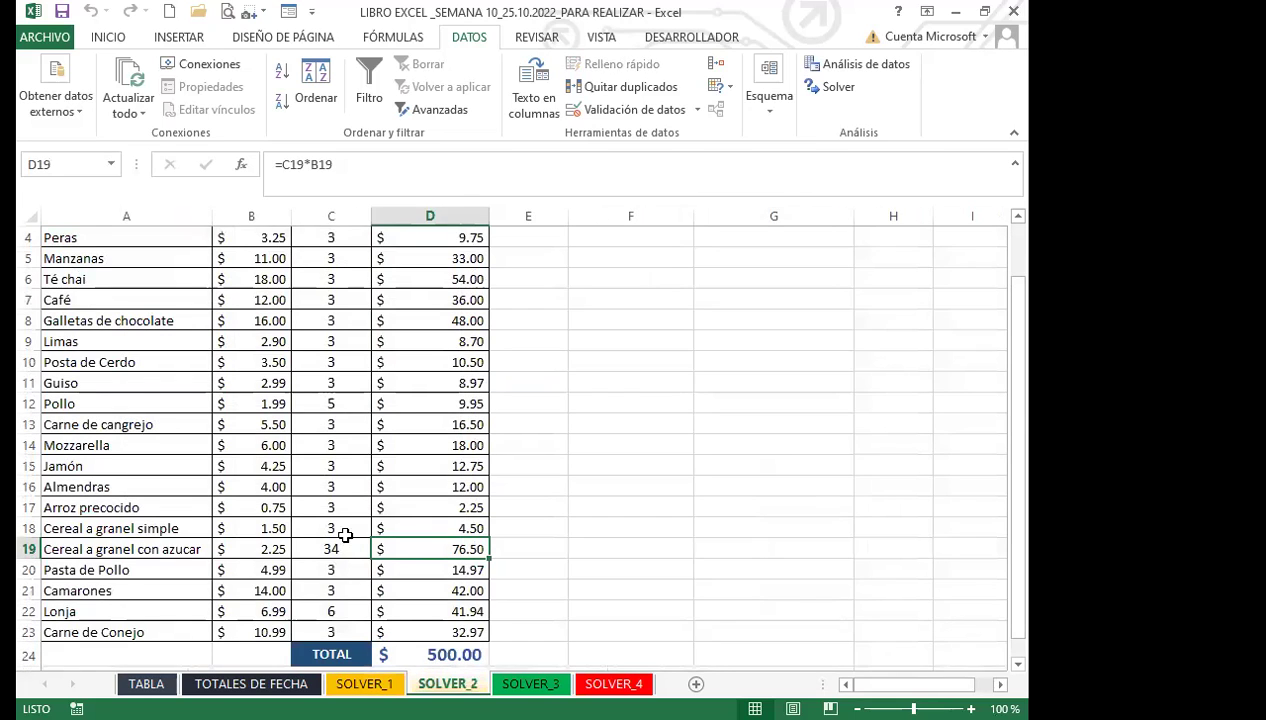
pyautogui.click(328, 505)
pyautogui.click(364, 683)
pyautogui.click(401, 452)
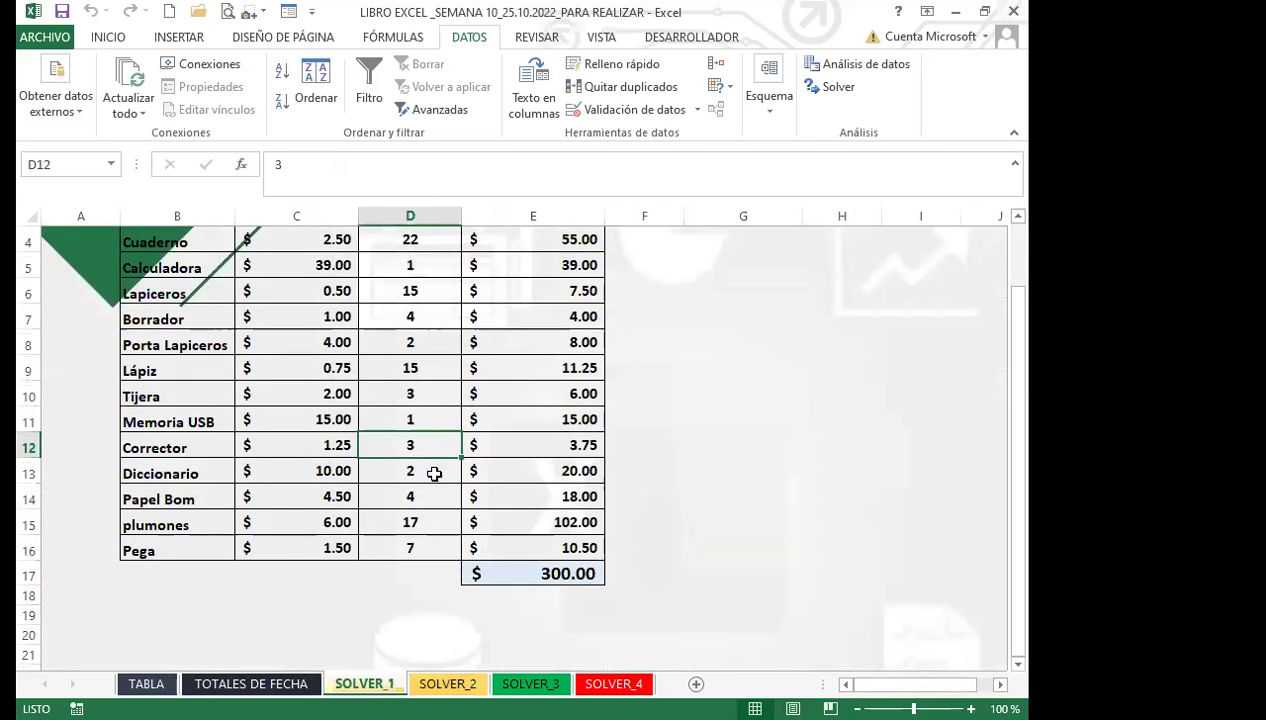
pyautogui.click(501, 573)
pyautogui.click(414, 450)
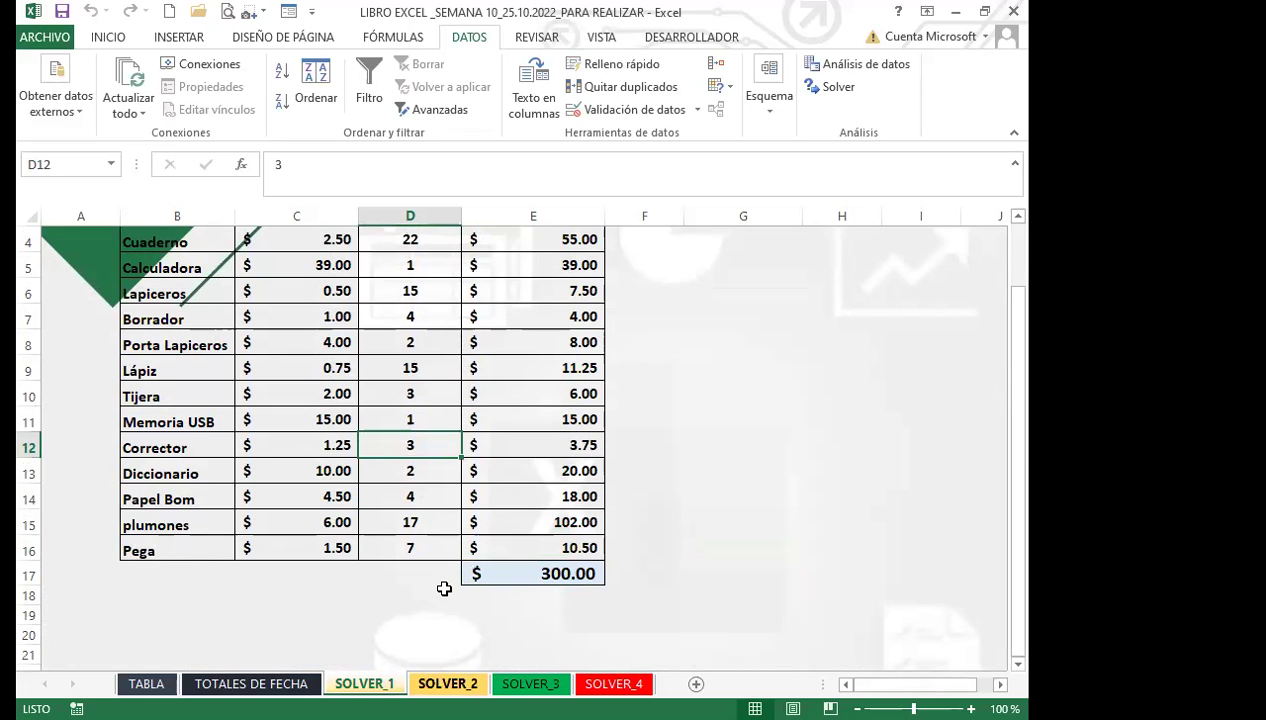
pyautogui.click(530, 683)
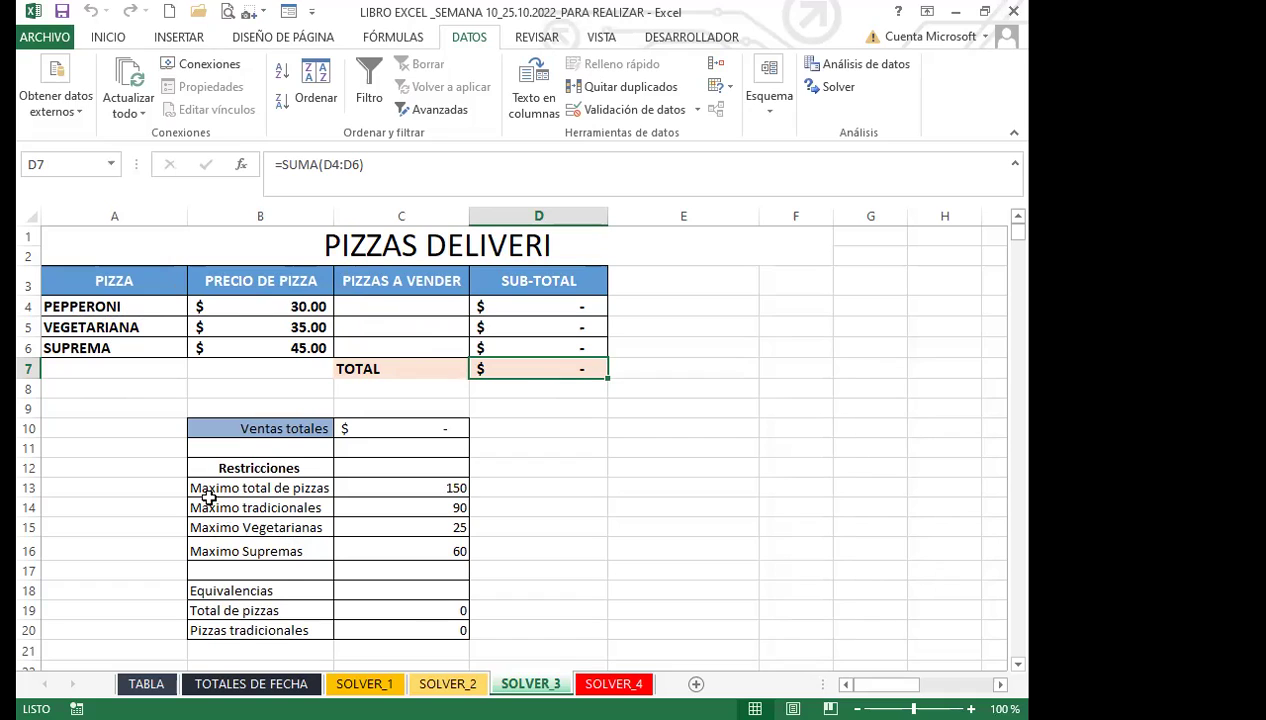
# - Review each limit under Restricciones in C13:C16: maximum total pizzas, tradicionales, vegetarianas and supremas
pyautogui.click(362, 487)
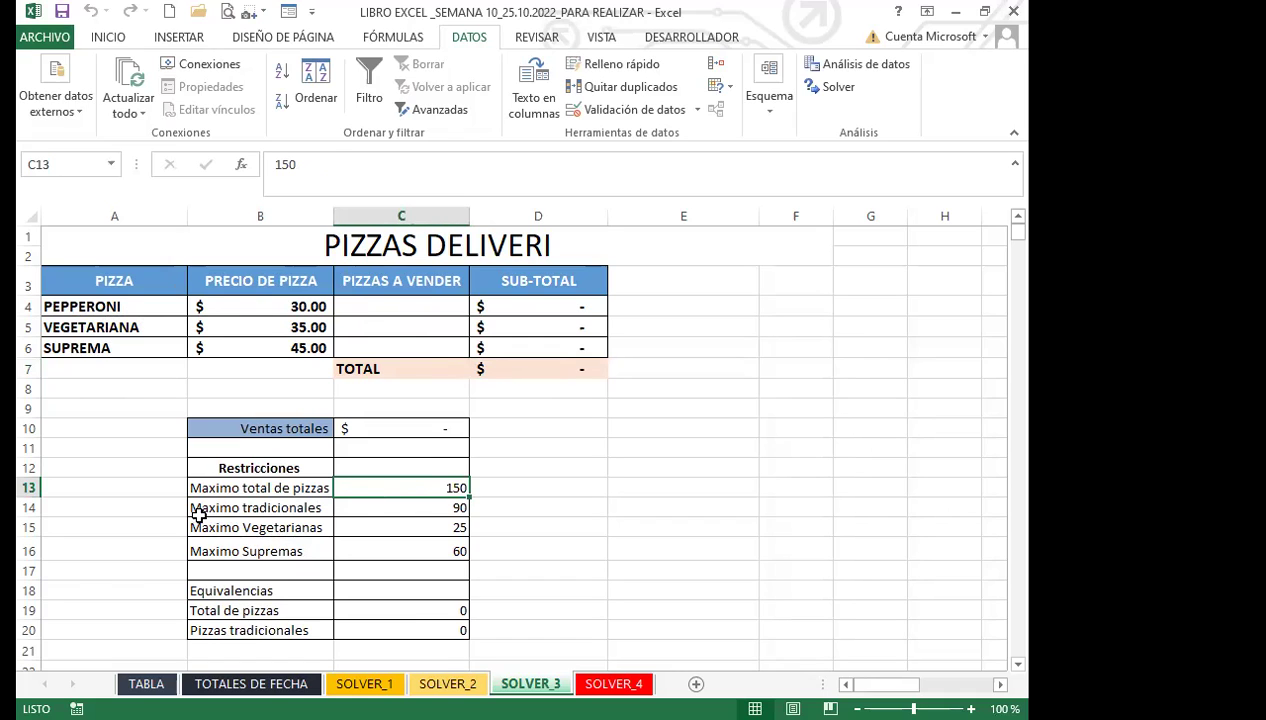
pyautogui.click(303, 509)
pyautogui.click(381, 508)
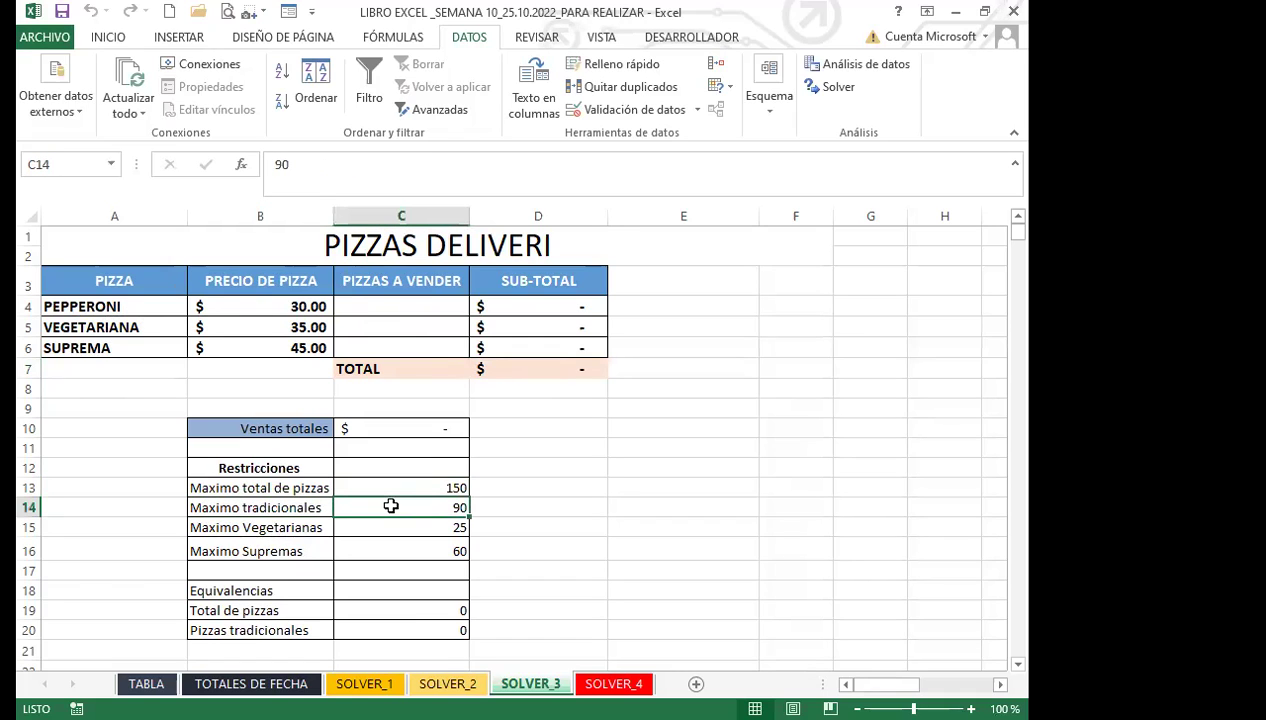
pyautogui.click(305, 527)
pyautogui.click(376, 526)
pyautogui.click(373, 545)
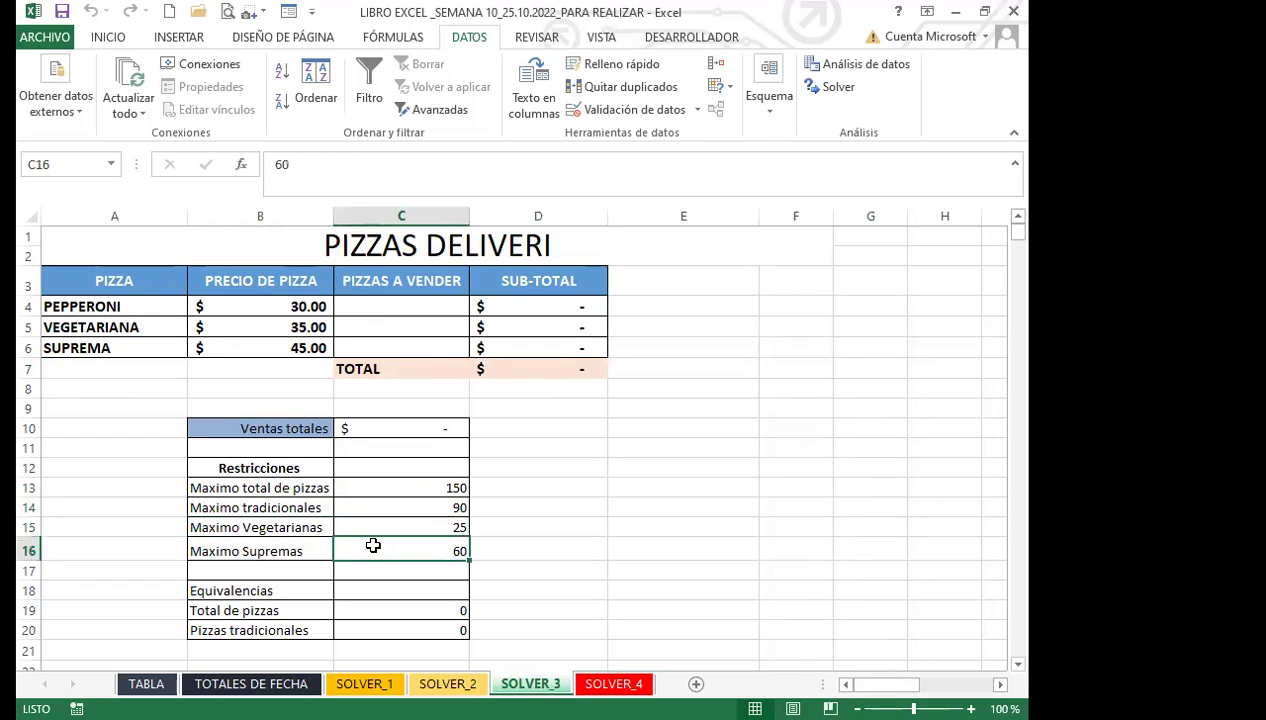
pyautogui.moveTo(300, 551); pyautogui.dragTo(301, 494)
pyautogui.click(415, 505)
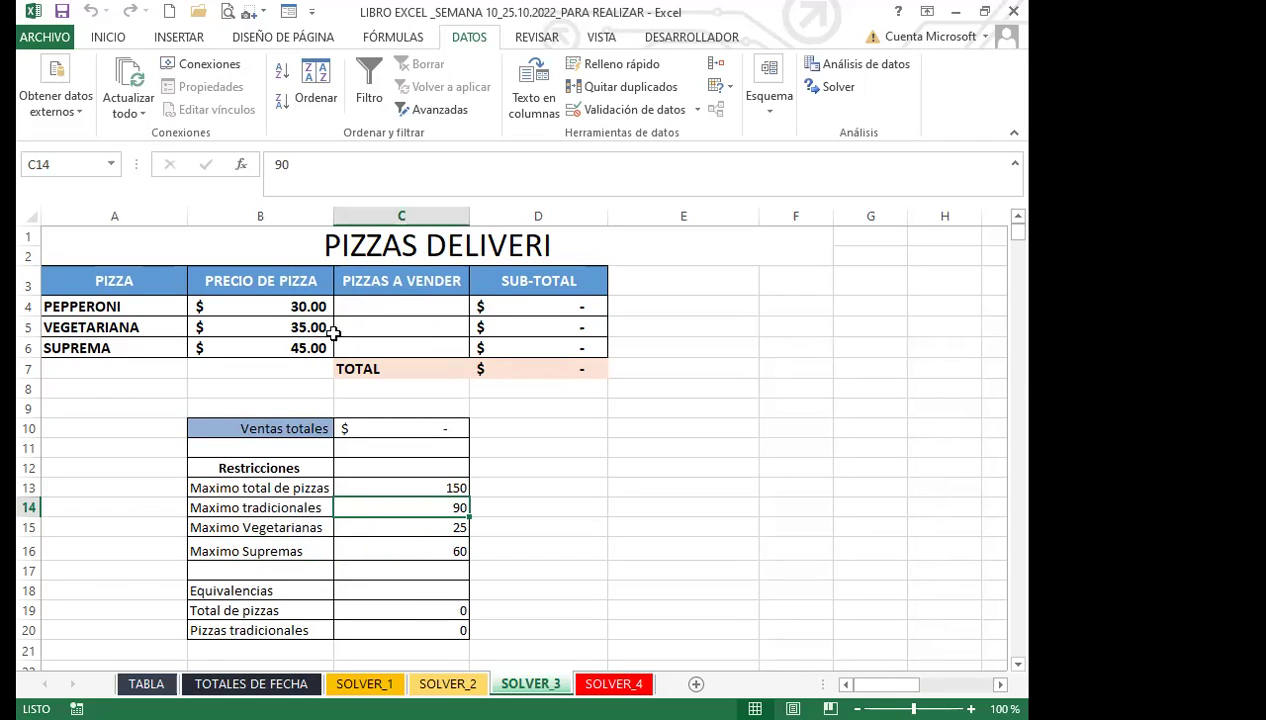
# - Compare the PIZZAS A VENDER cells C4:C6 and the SUB-TOTAL cells D4:D6 with the maximum total of pizzas in C13
pyautogui.moveTo(398, 305); pyautogui.dragTo(393, 347)
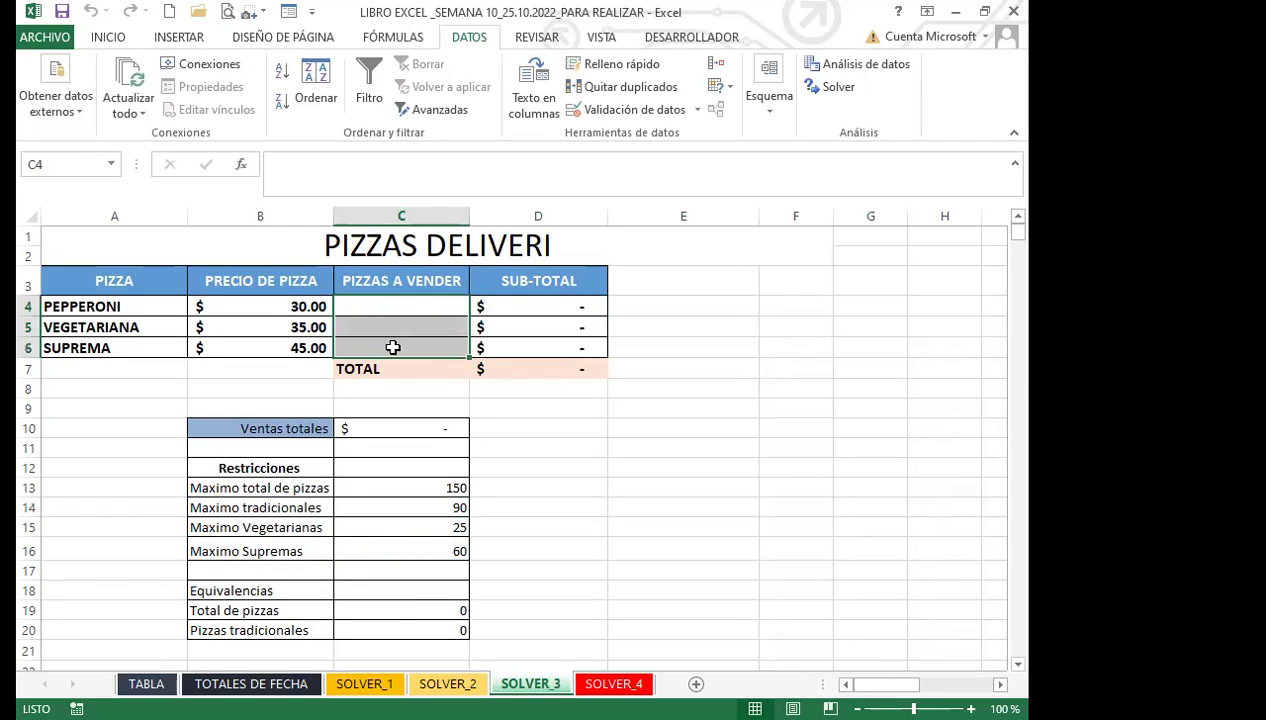
pyautogui.click(381, 487)
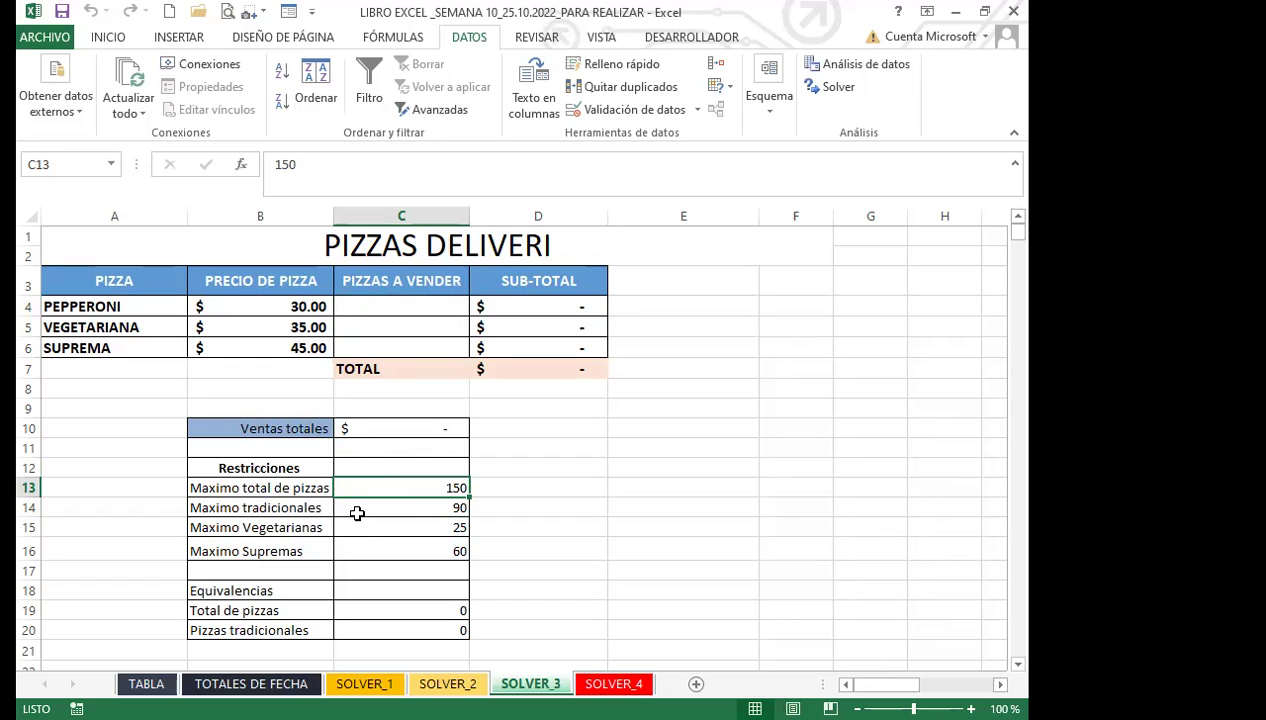
pyautogui.moveTo(408, 301); pyautogui.dragTo(426, 328)
pyautogui.click(395, 492)
pyautogui.moveTo(527, 305); pyautogui.dragTo(537, 355)
pyautogui.click(560, 445)
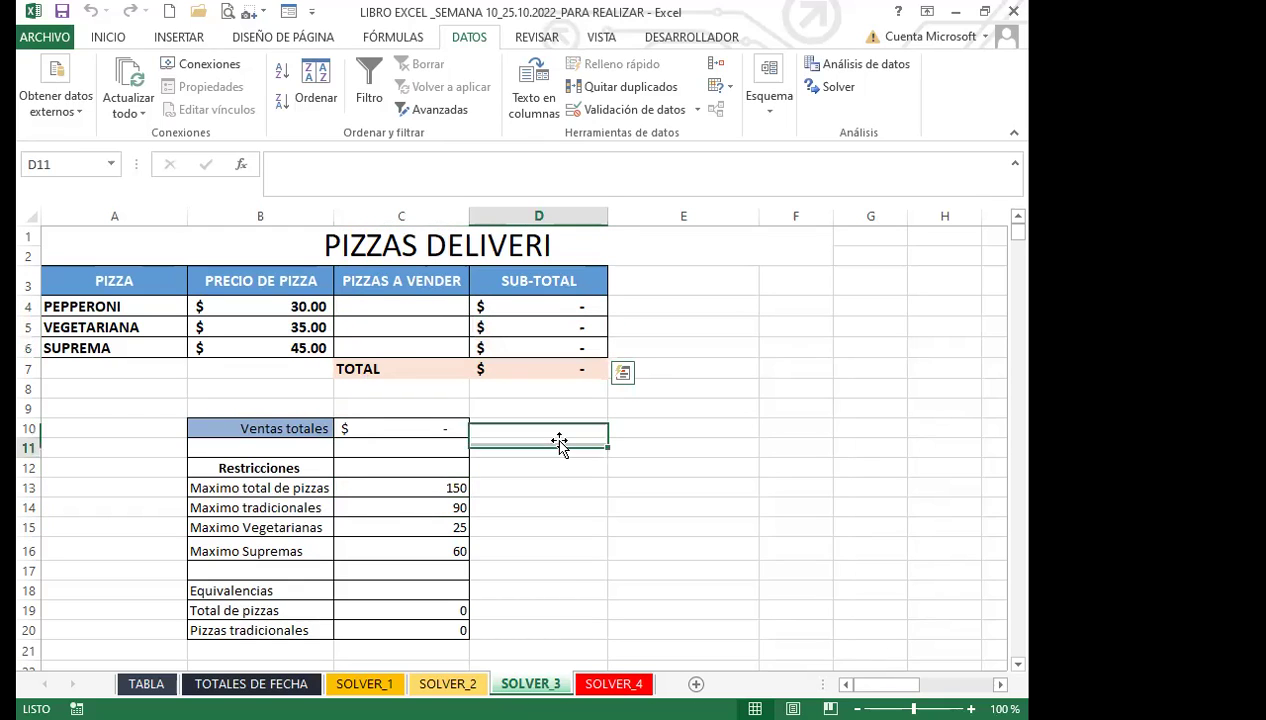